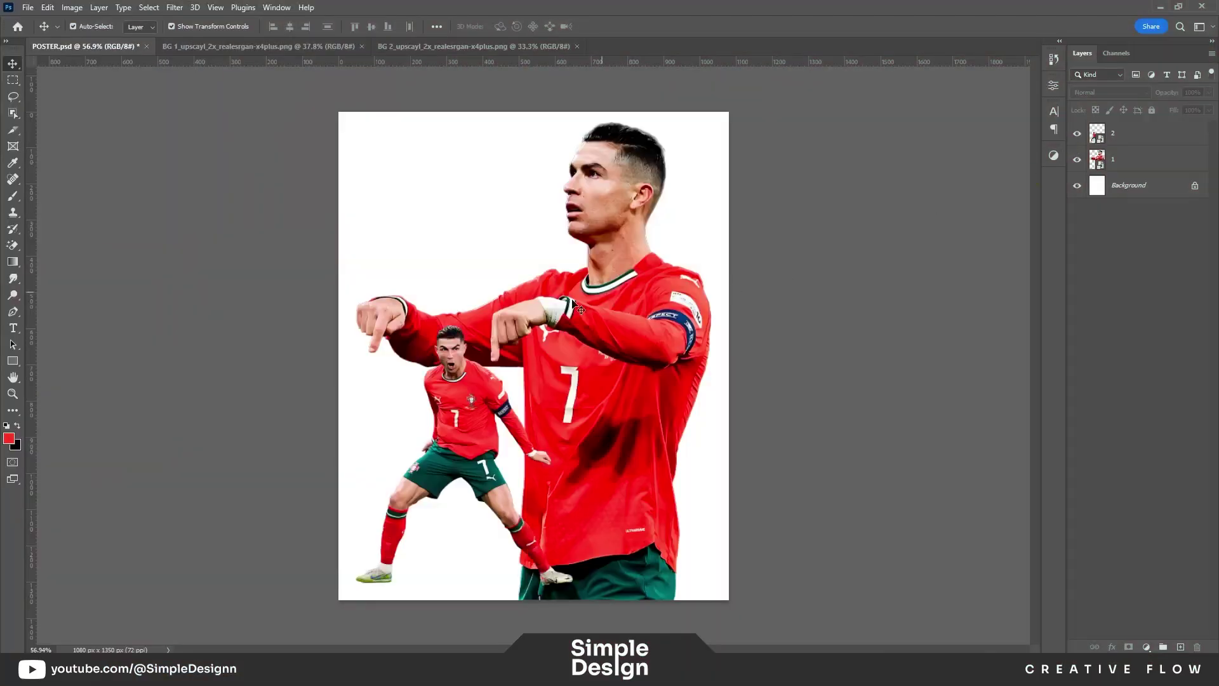
Step: Open Camera Raw on the small celebrating player's layer and raise Texture to +27 and Clarity to +33
left_click(482, 351)
key("ctrl+shift+a")
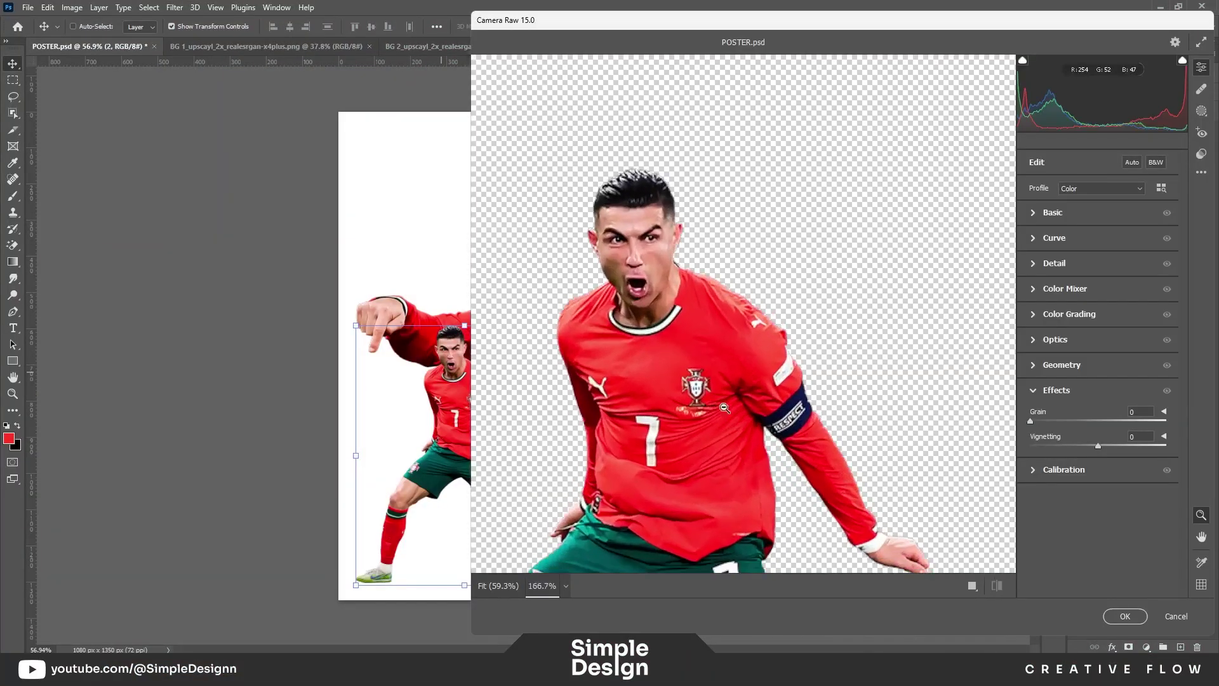
left_click(1040, 213)
scroll(1118, 440, "down", 3)
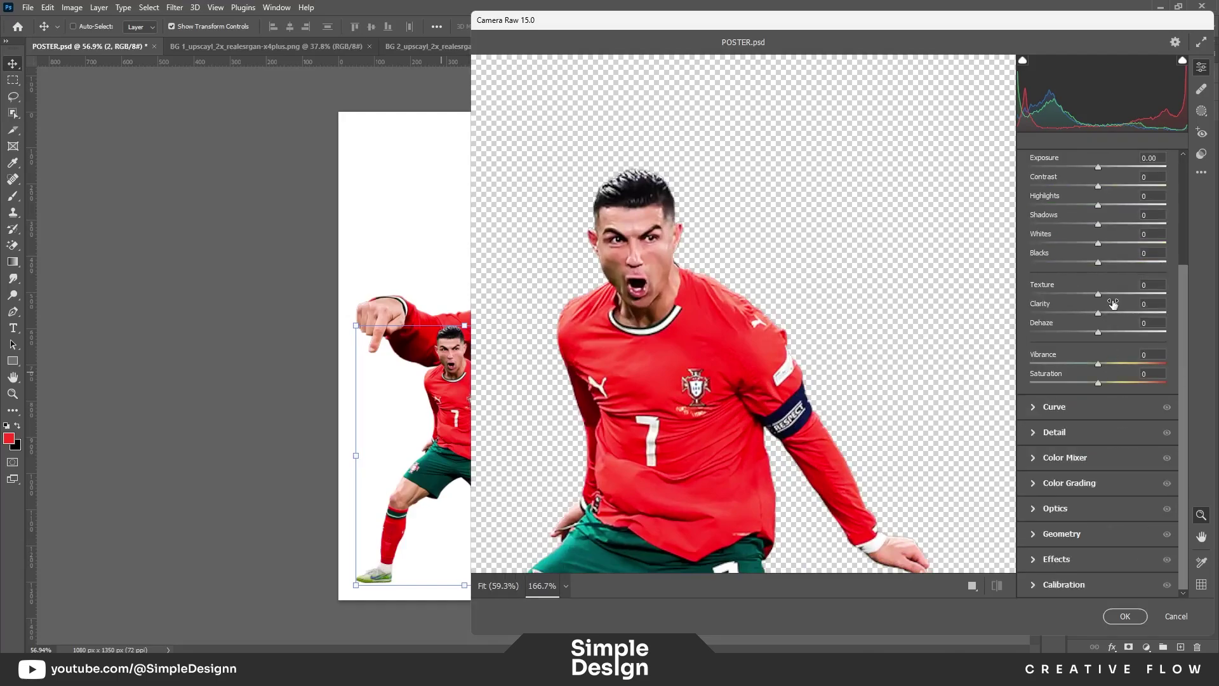
left_click_drag(1113, 294, 1122, 296)
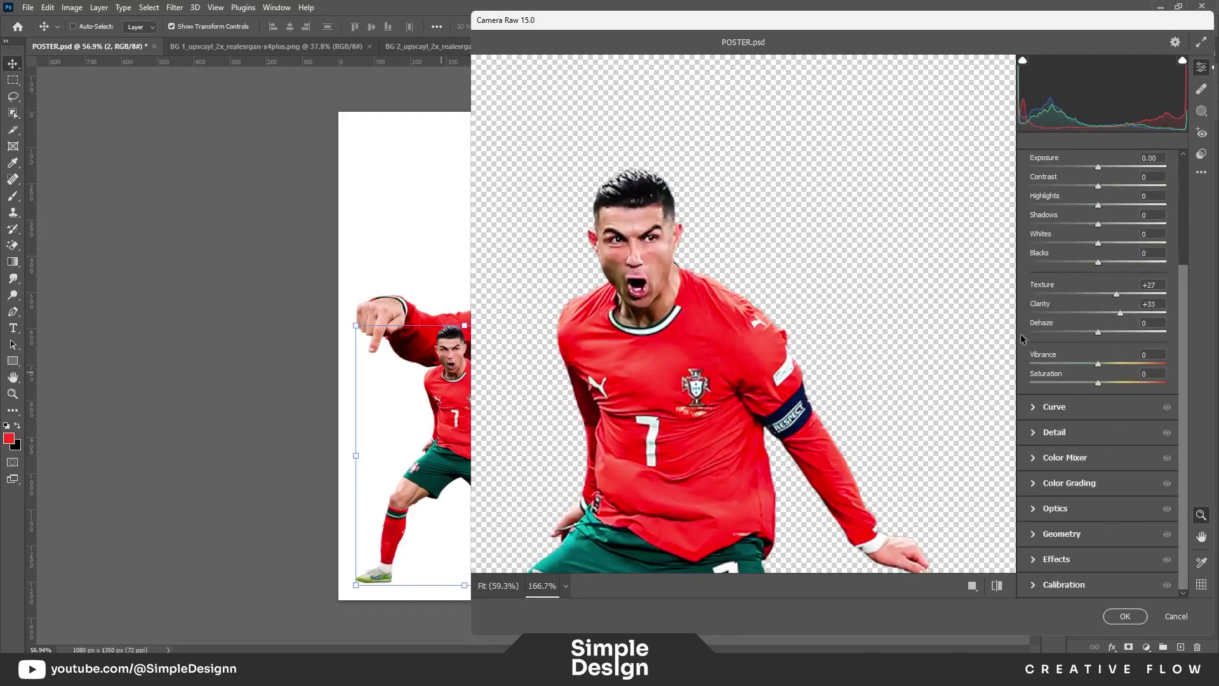
key("ctrl+0")
scroll(744, 318, "up", 2)
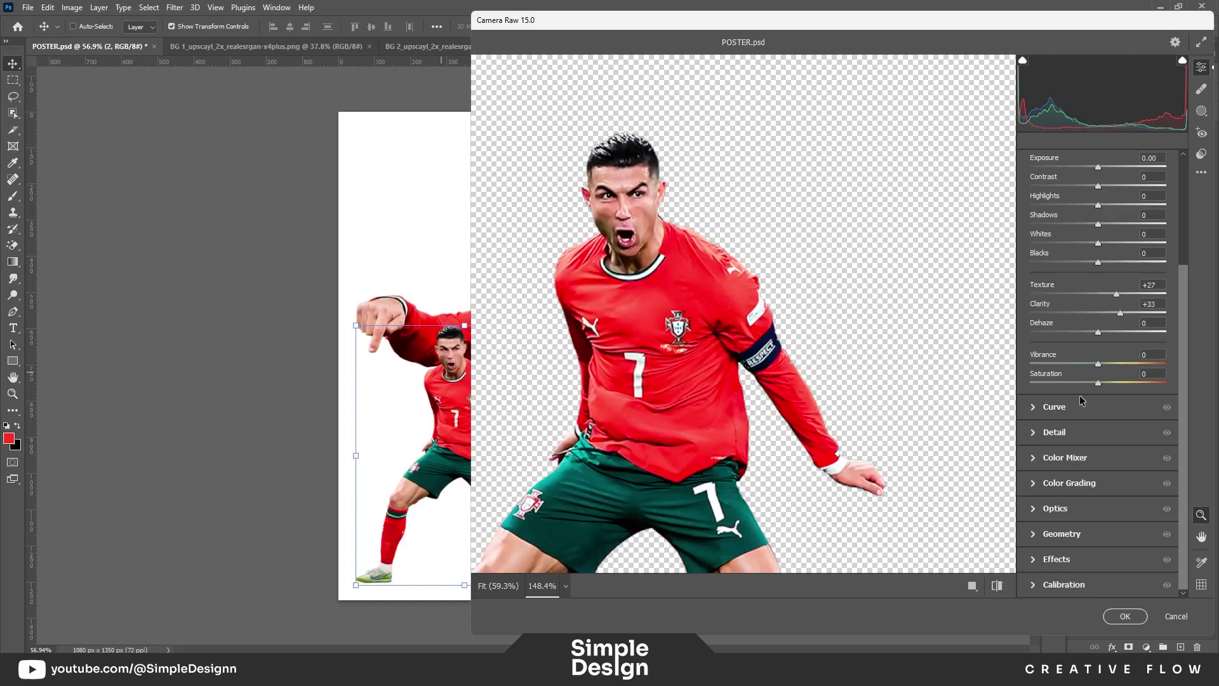
Step: Set Sharpening to 18 (Radius 0.5, Detail 36) and Grain to 11
left_click(1032, 432)
scroll(671, 178, "up", 3)
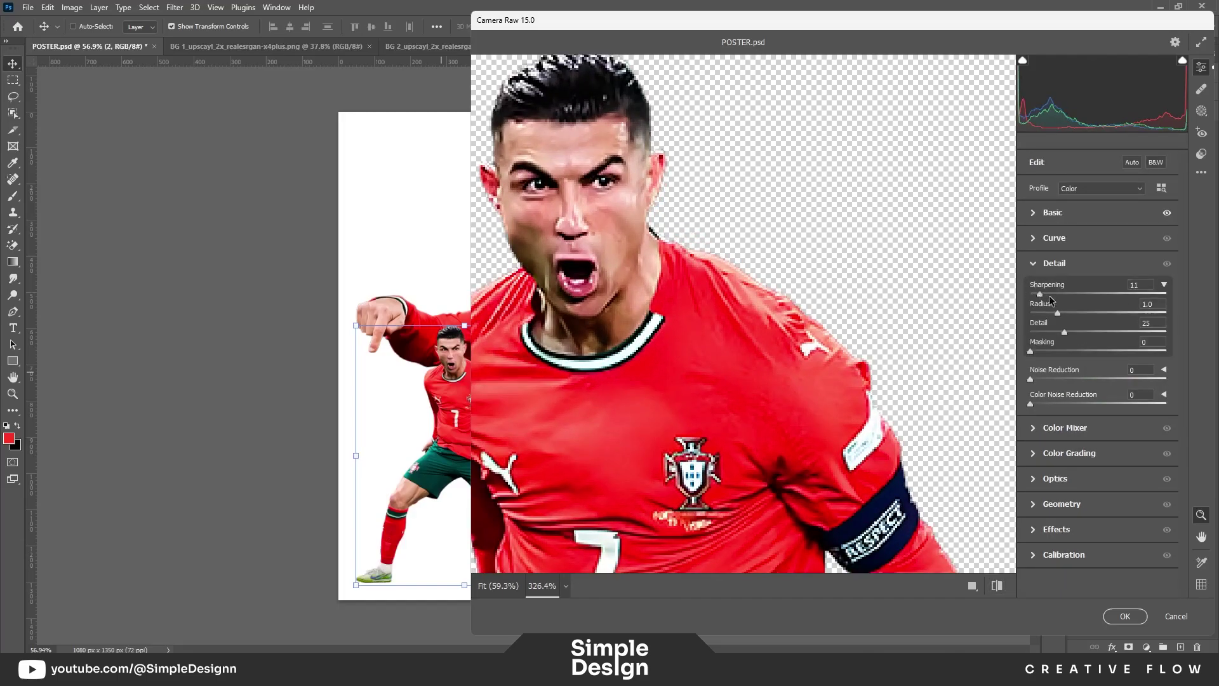
left_click_drag(1032, 294, 1047, 295)
left_click_drag(1072, 297, 1048, 305)
left_click(1057, 529)
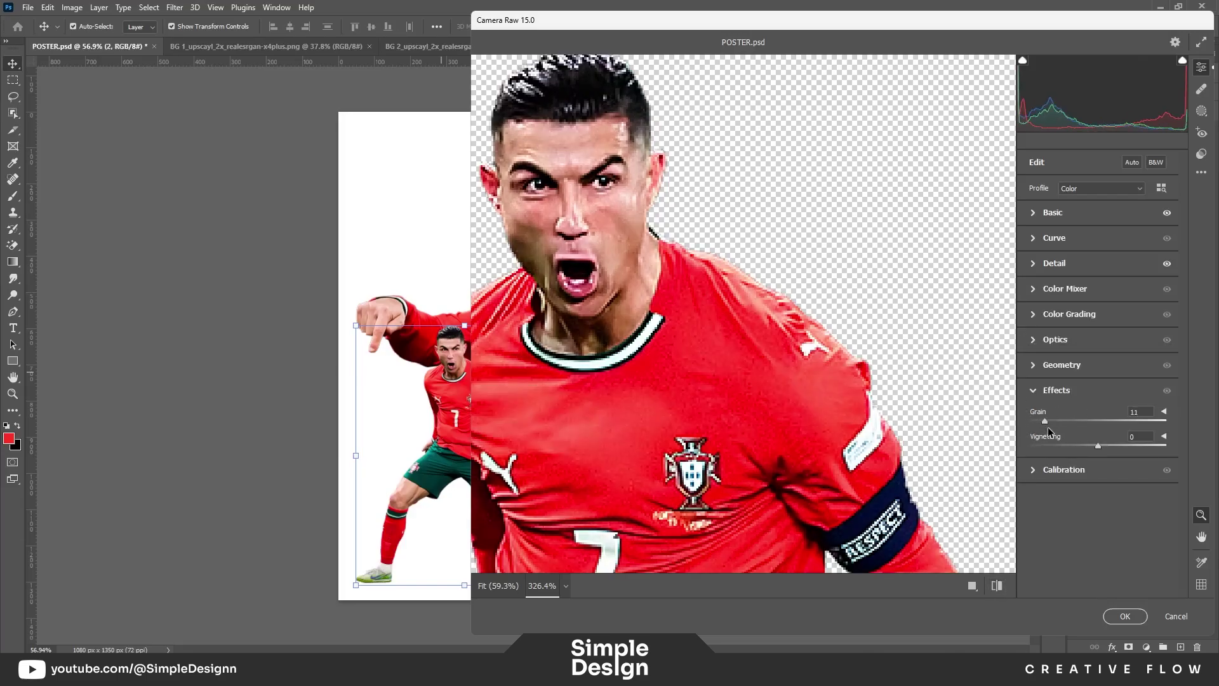
Step: Apply the Camera Raw filter to the small player's layer
left_click(1125, 616)
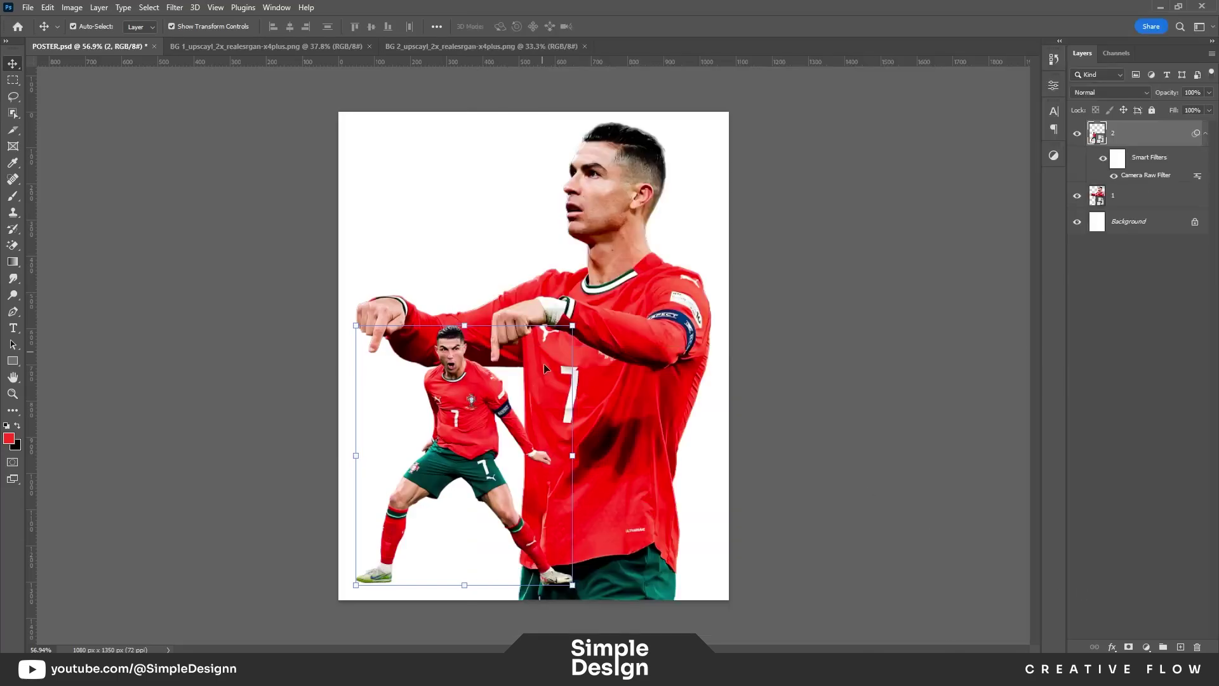
scroll(495, 299, "up", 3)
scroll(495, 298, "up", 3)
scroll(495, 299, "up", 2)
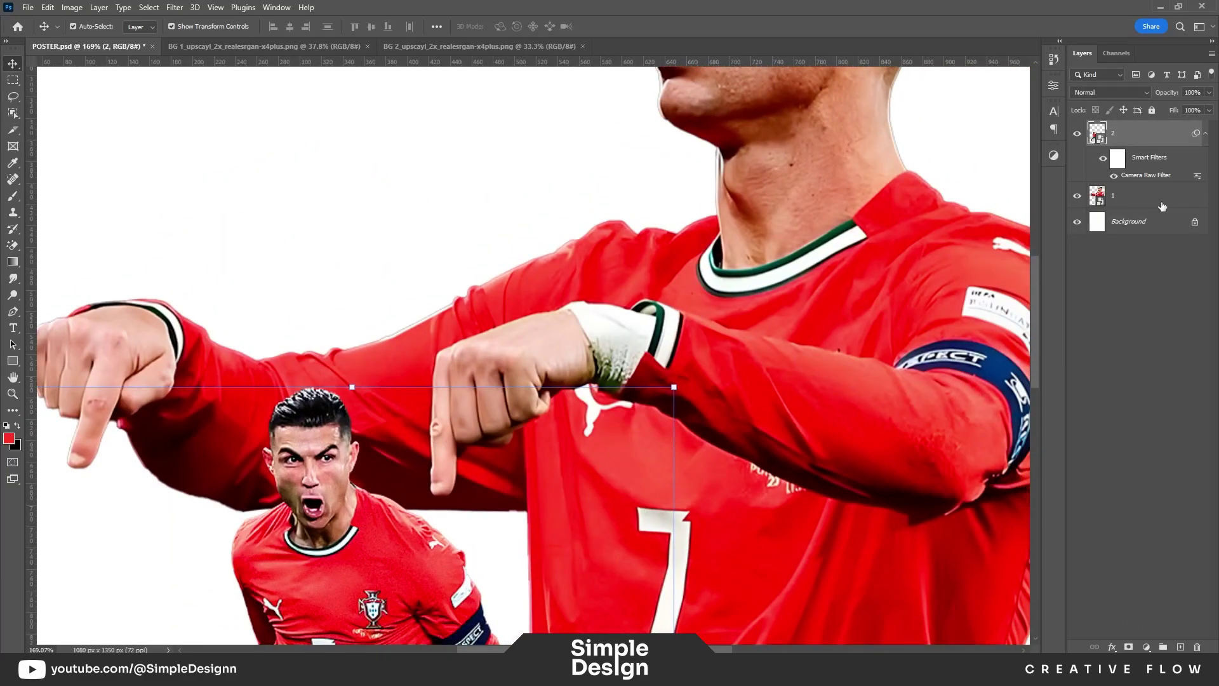
Step: Open Camera Raw on the large Ronaldo layer and boost Texture to +47 and Clarity
left_click(1143, 195)
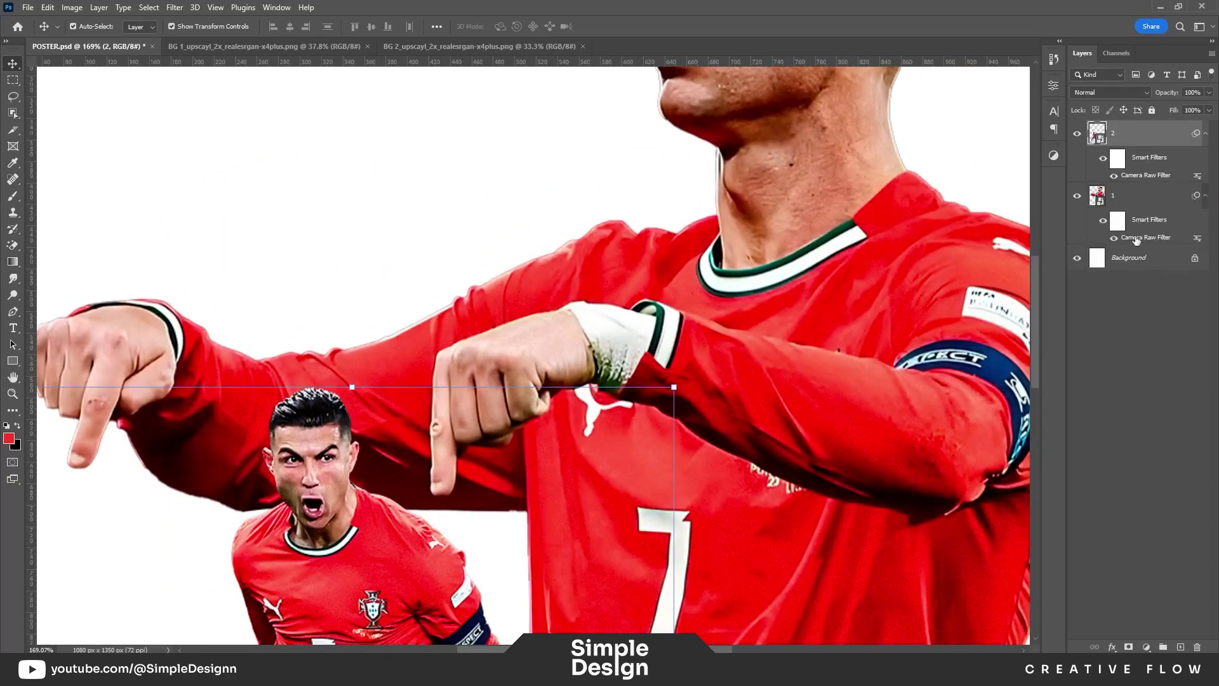
key("ctrl+shift+a")
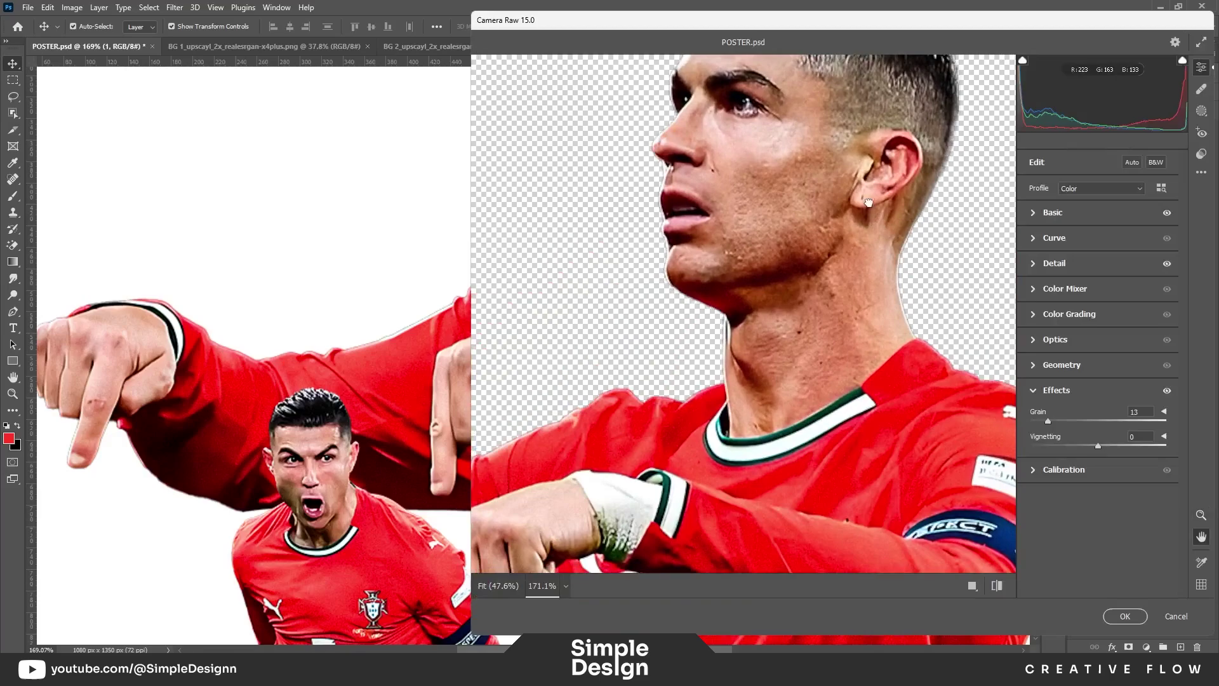
scroll(868, 202, "up", 2)
left_click(1041, 214)
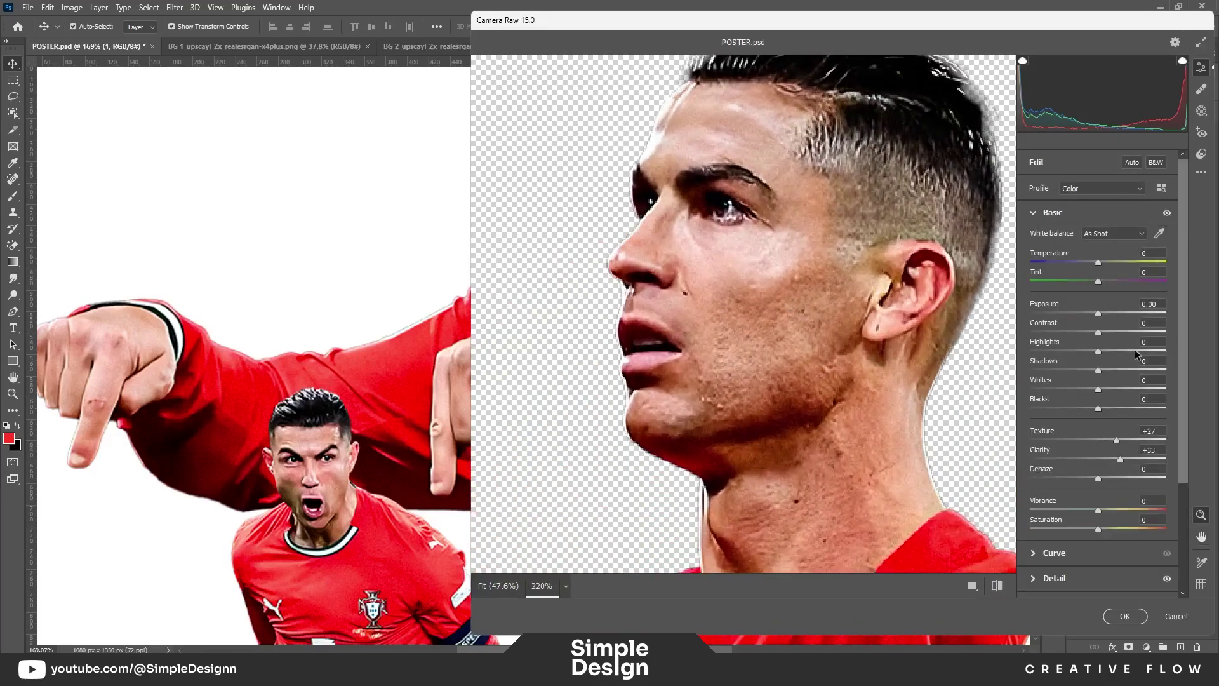
left_click_drag(1136, 439, 1129, 459)
scroll(810, 157, "down", 5)
scroll(810, 158, "up", 4)
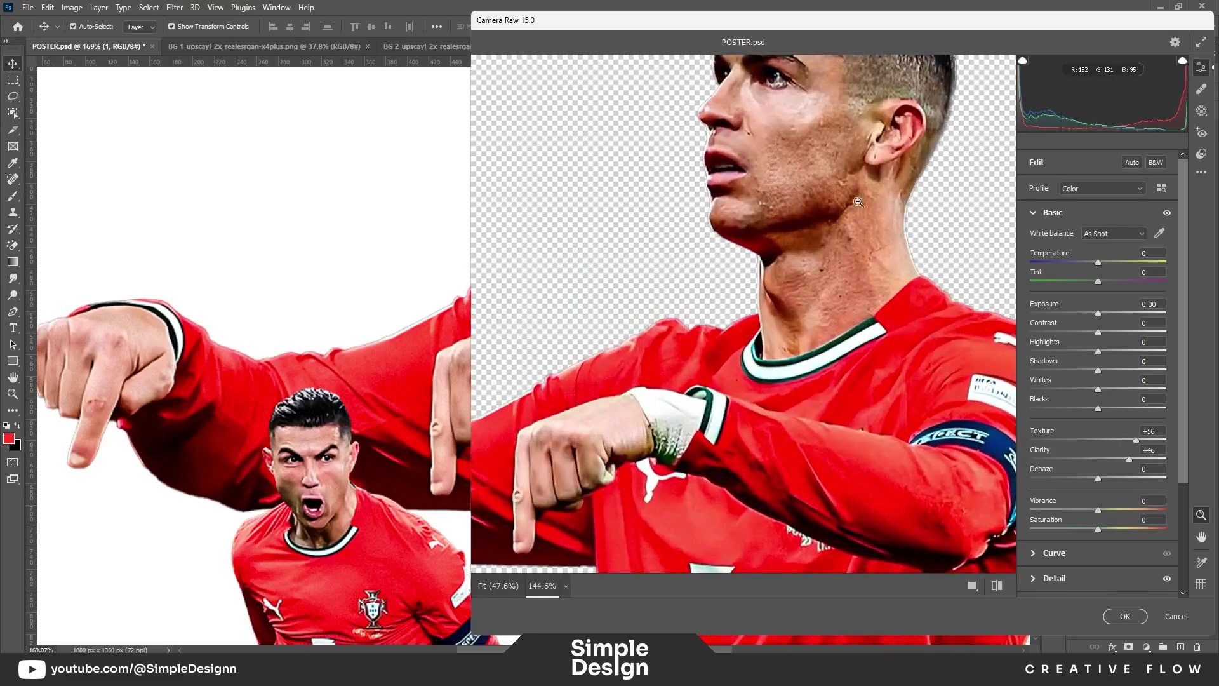
scroll(1096, 514, "down", 3)
Step: Set Sharpening to 33, soften Clarity to +19, and apply the filter
left_click(1055, 436)
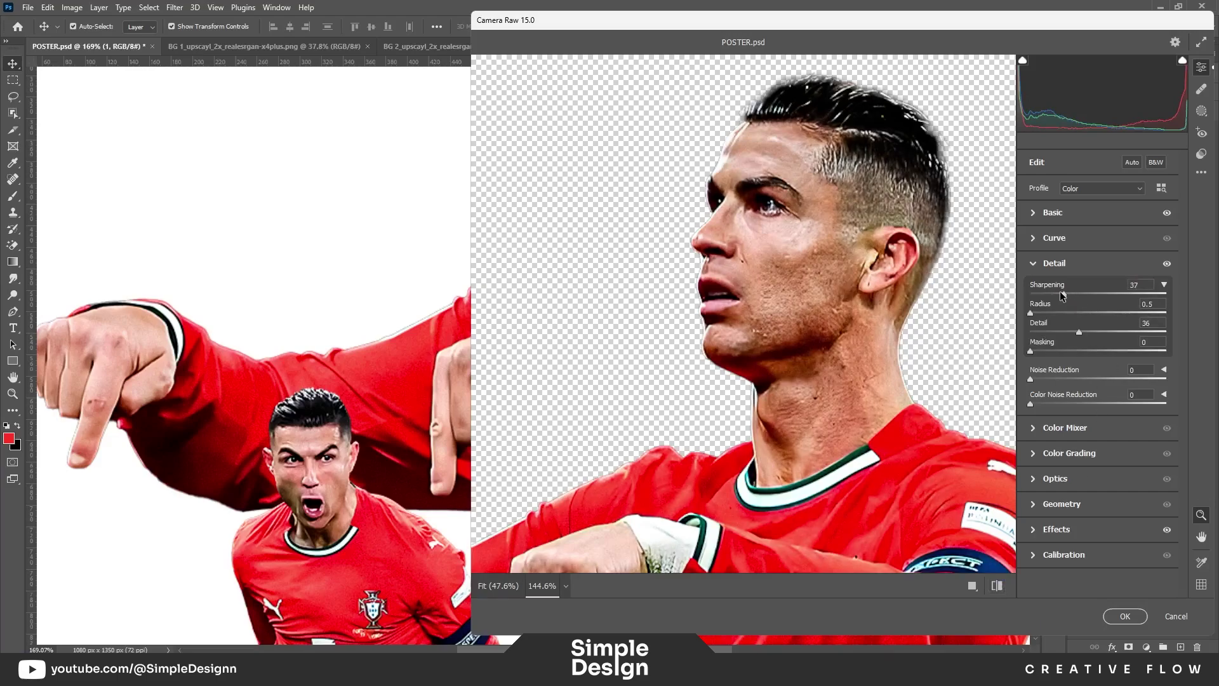
left_click(996, 585)
left_click(1034, 215)
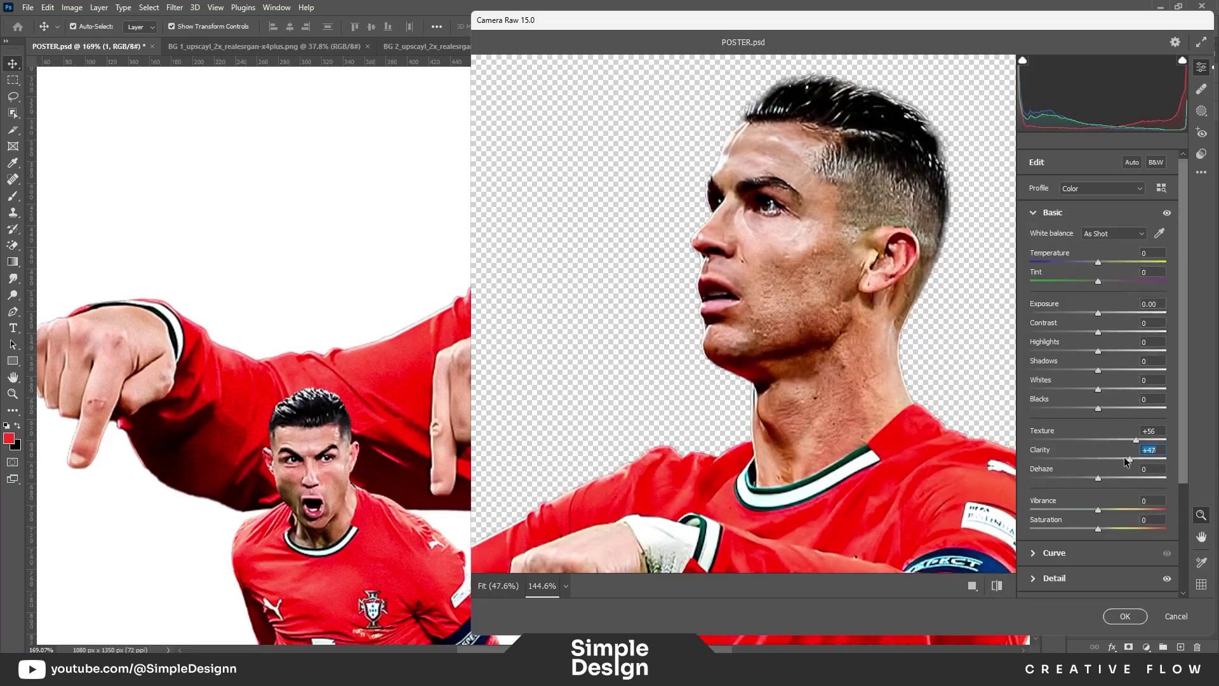
left_click_drag(1126, 462, 1106, 462)
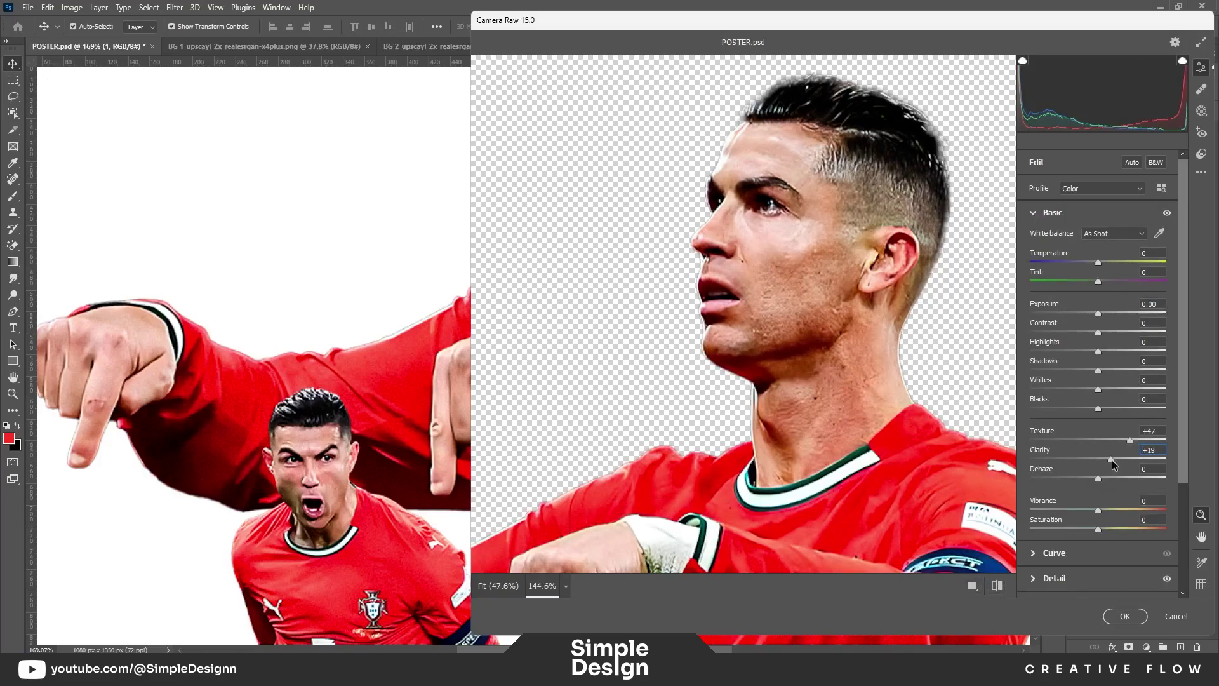
left_click(1125, 618)
scroll(860, 314, "down", 3)
Step: Inside the large figure's smart object, contract the selection by 2 px and add a layer mask
scroll(768, 330, "down", 2)
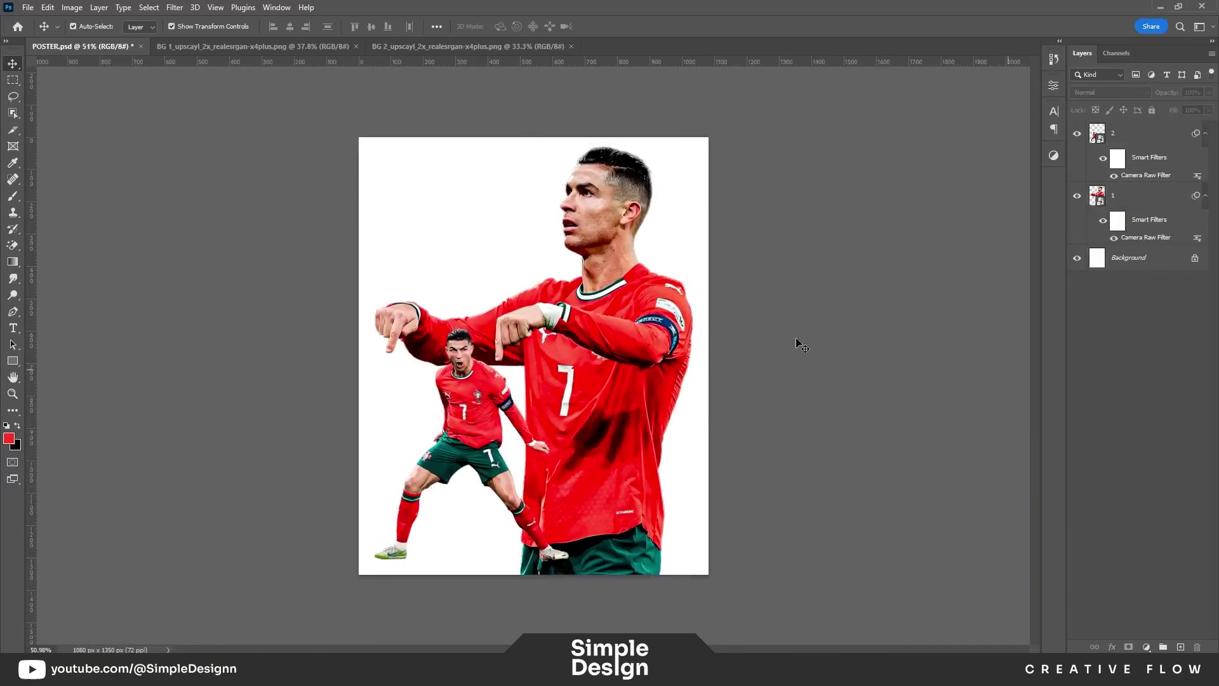
scroll(798, 340, "up", 3)
scroll(730, 181, "up", 3)
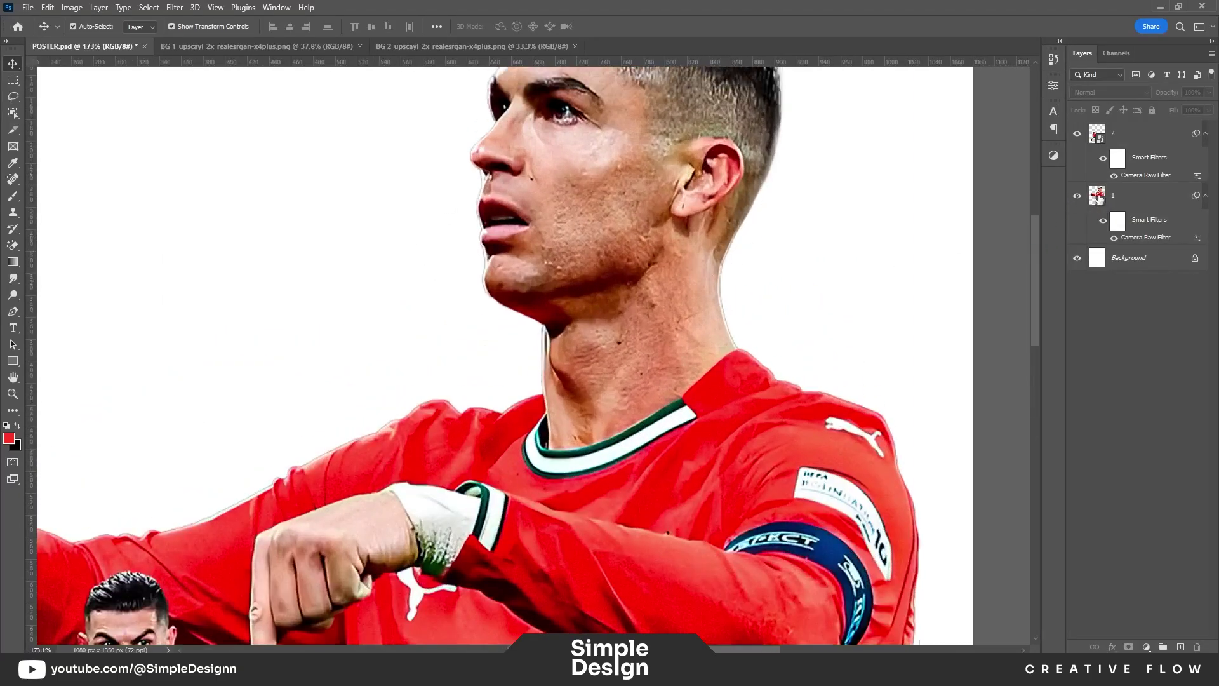
double_click(1098, 197)
left_click(1098, 136, "ctrl")
left_click(149, 7)
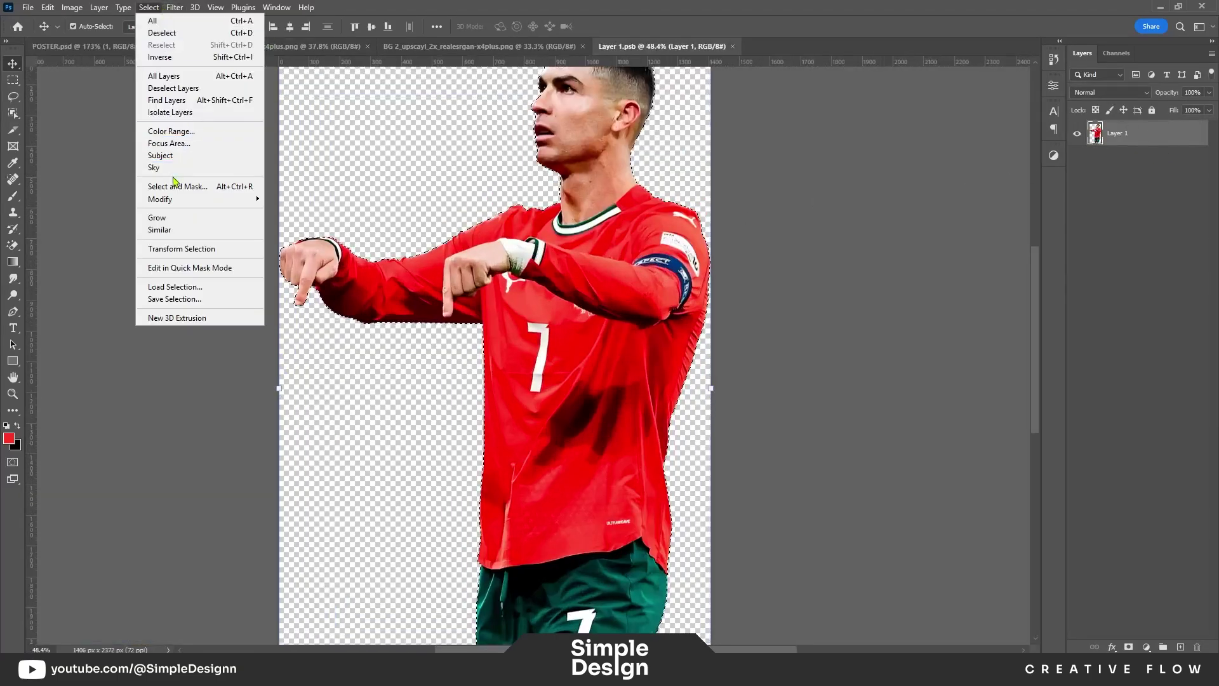
left_click(302, 230)
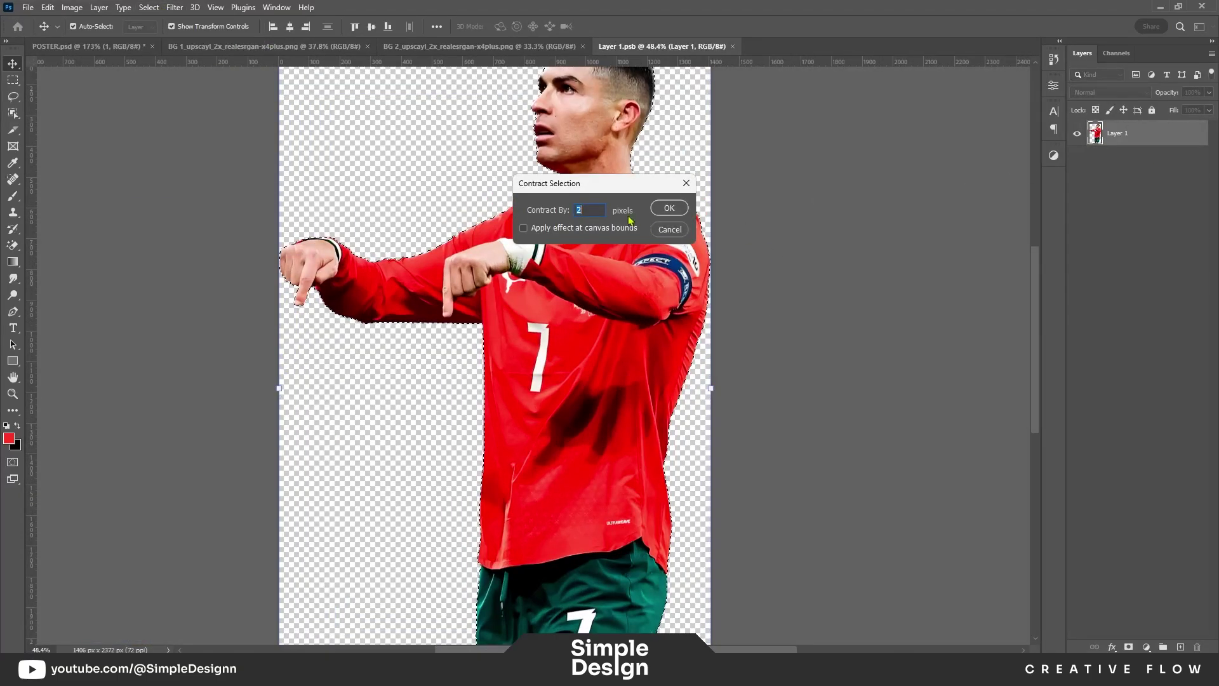
left_click(669, 208)
left_click(1126, 646)
Step: Inspect the masked head edges, then save and close the smart object back to the poster
key("z")
left_click(663, 235)
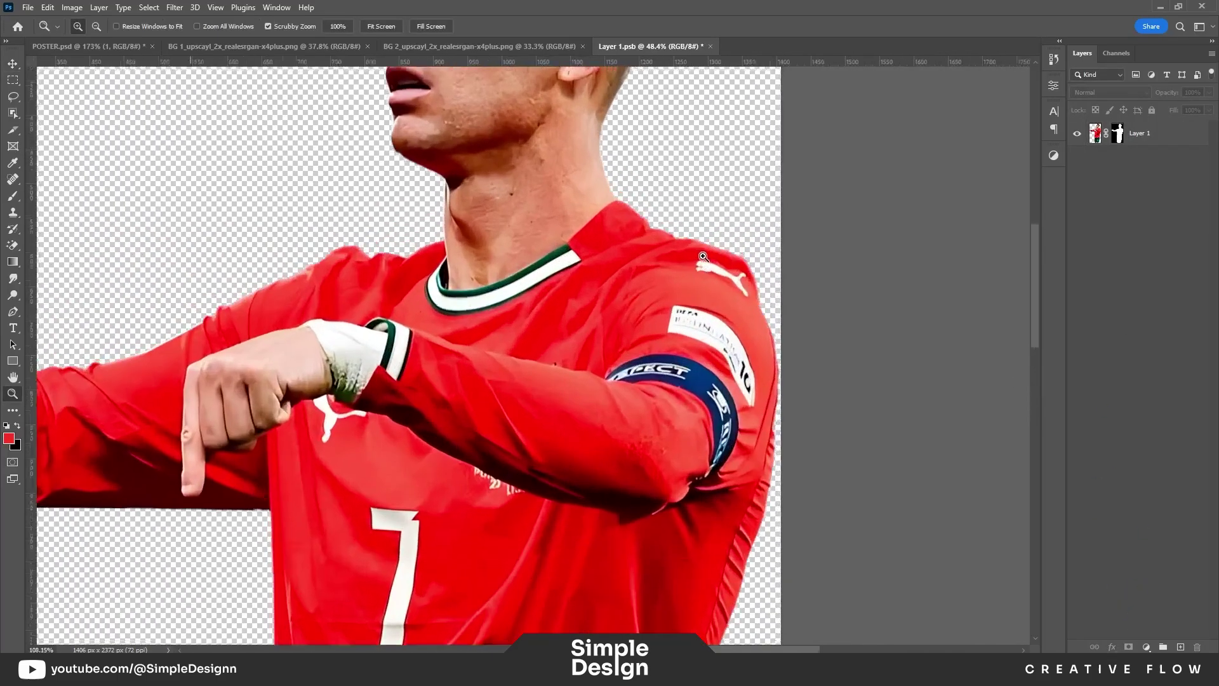
left_click(664, 235)
key("ctrl+0")
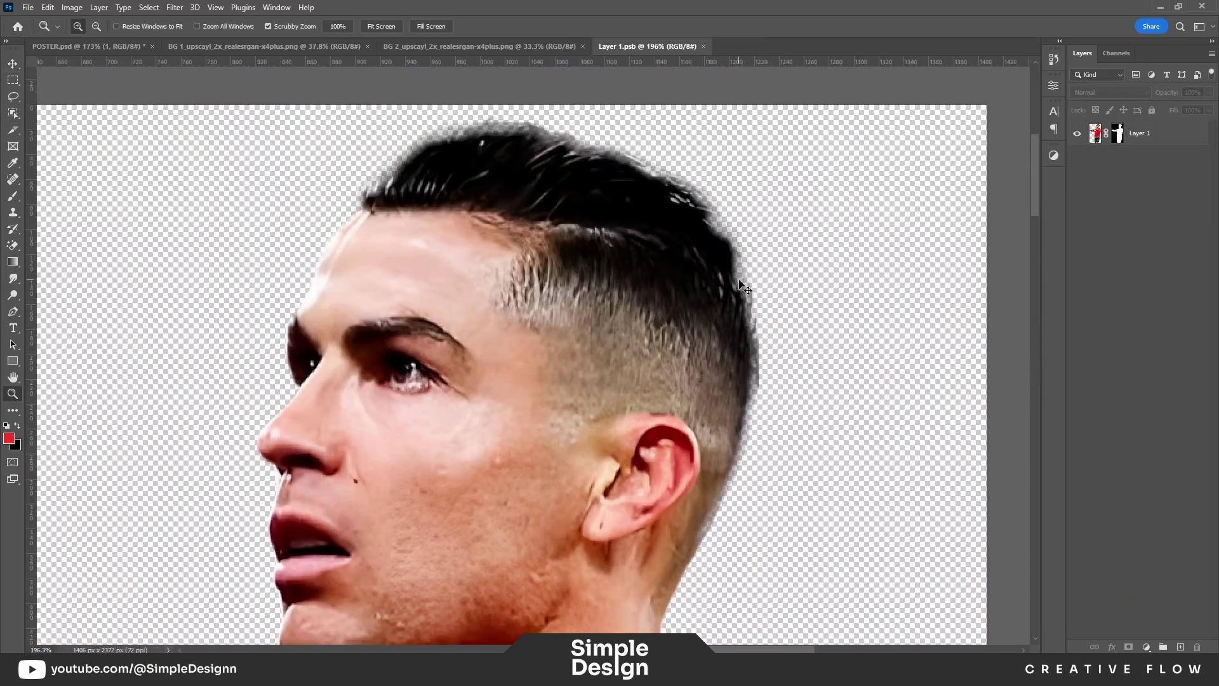
key("ctrl+s")
key("ctrl+w")
left_click_drag(647, 373, 581, 360)
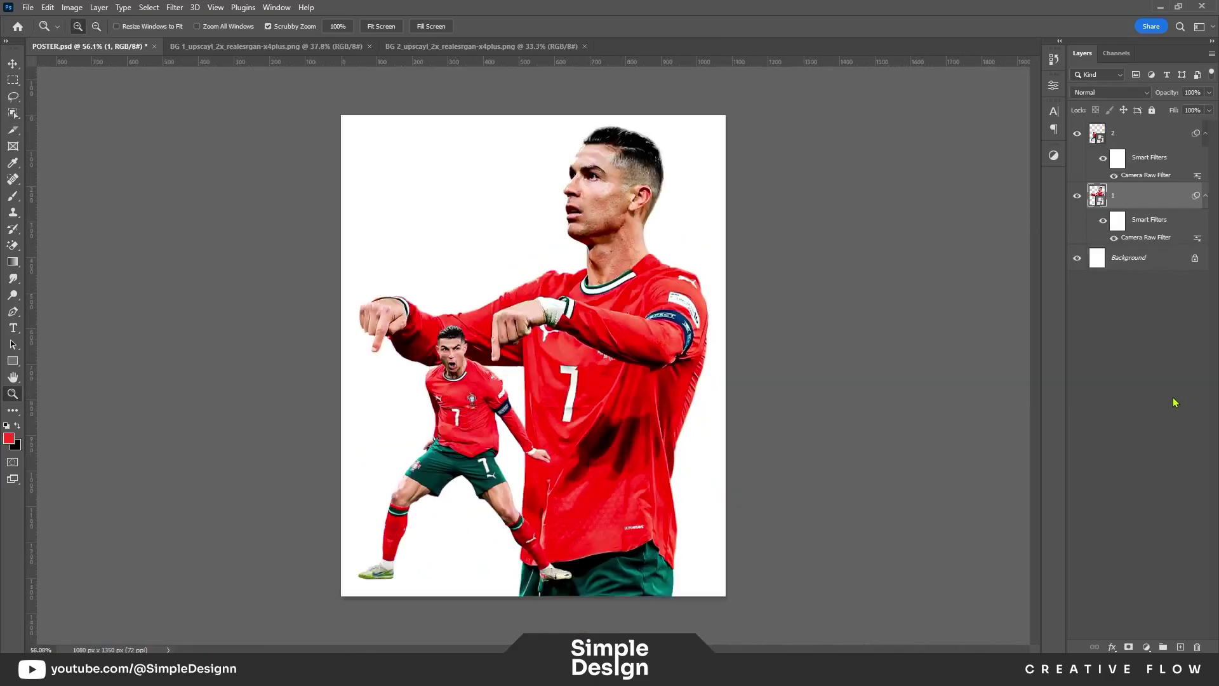
left_click(267, 46)
Step: Bring the stadium image into the poster as a smart object and close its source file
mouse_move(1097, 132)
left_mouse_down()
mouse_move(1127, 137)
mouse_move(1131, 273)
left_mouse_up()
right_click(1128, 137)
left_click(1042, 293)
left_click(390, 46)
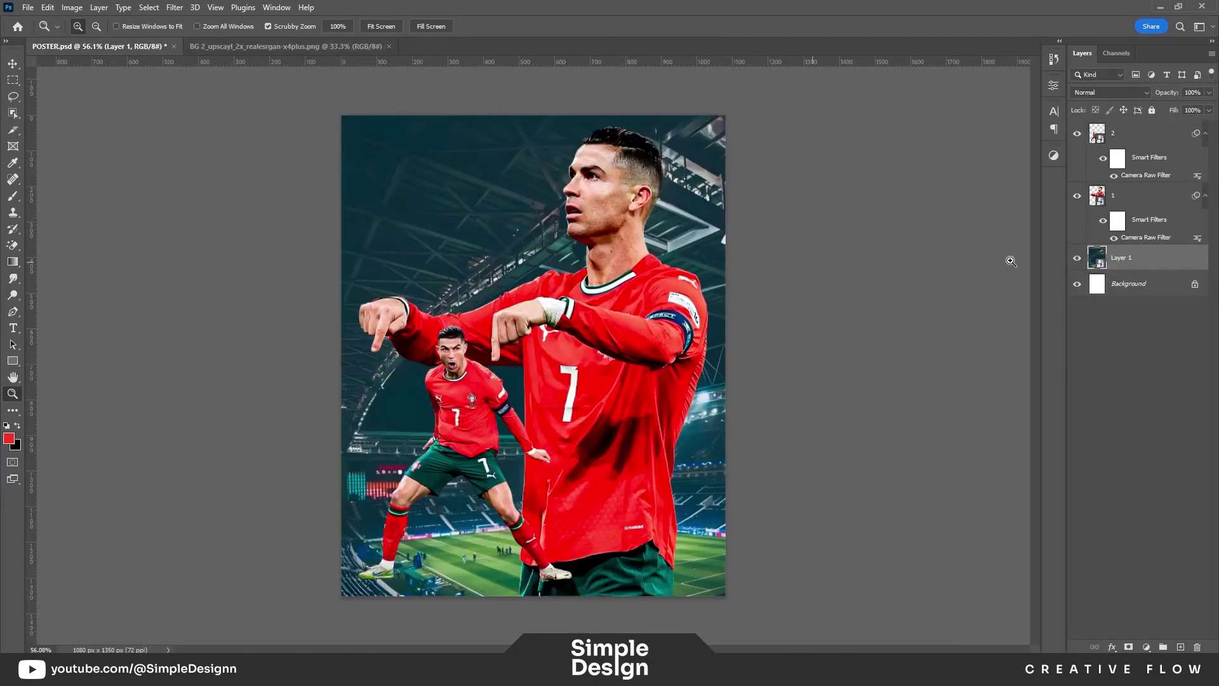
Step: Put the stadium layer into a red-labelled group named BG
left_click(1206, 133)
left_click(1206, 159)
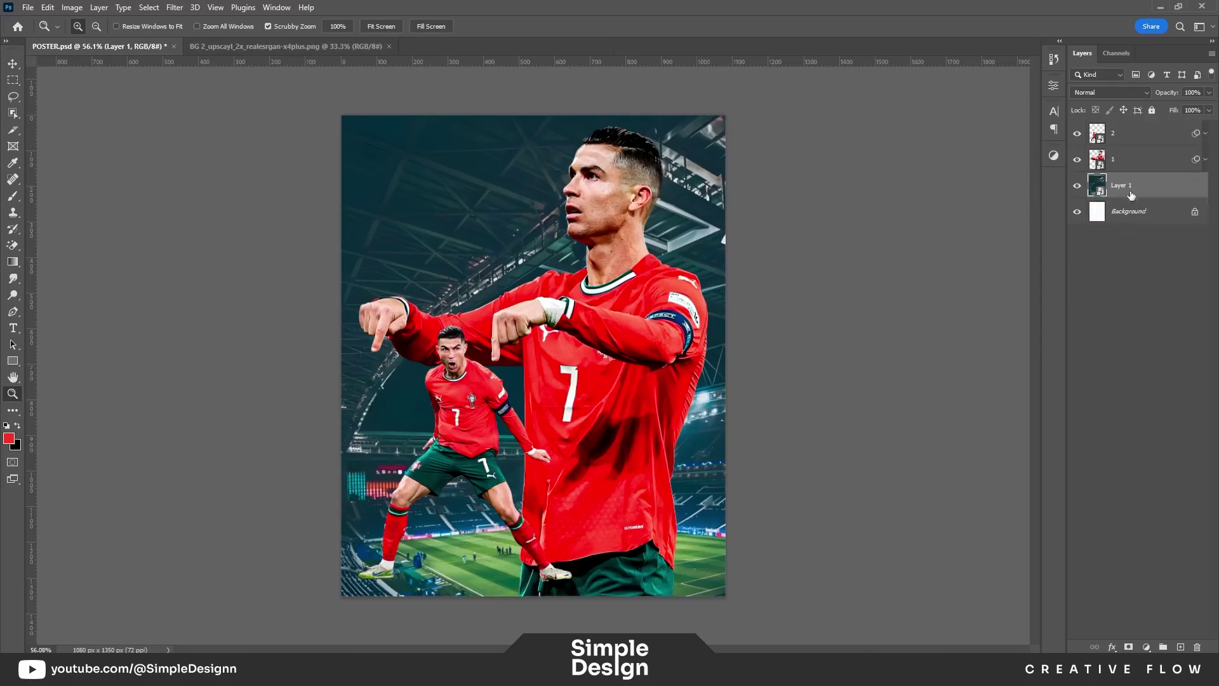
key("ctrl+g")
type("G")
key("Return")
right_click(1077, 180)
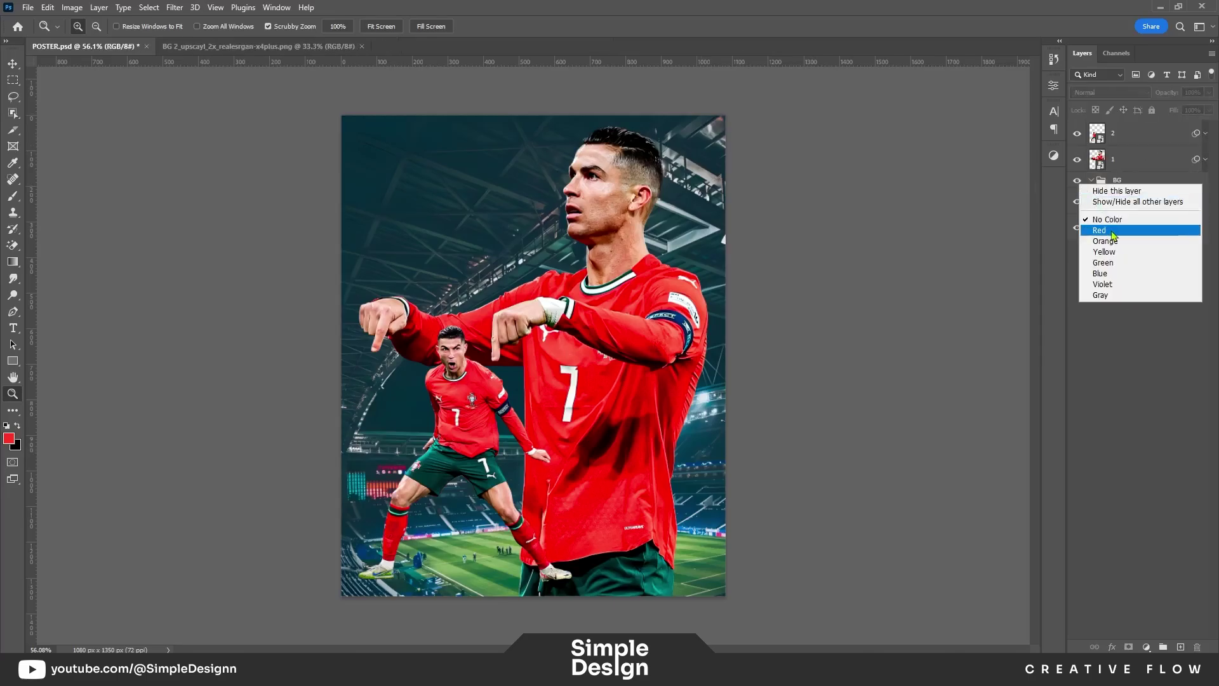
left_click(1105, 240)
left_click(1151, 202)
Step: Fully desaturate the stadium layer with Hue/Saturation
key("ctrl+u")
left_click_drag(620, 250, 513, 250)
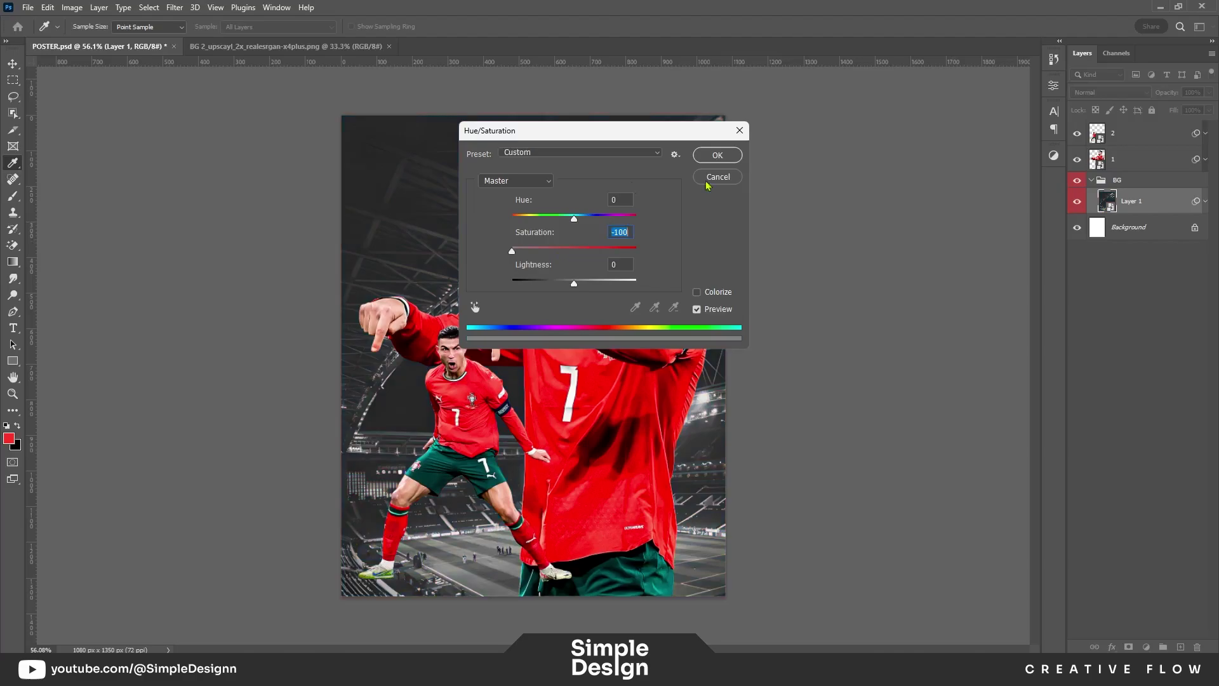
left_click(717, 155)
key("v")
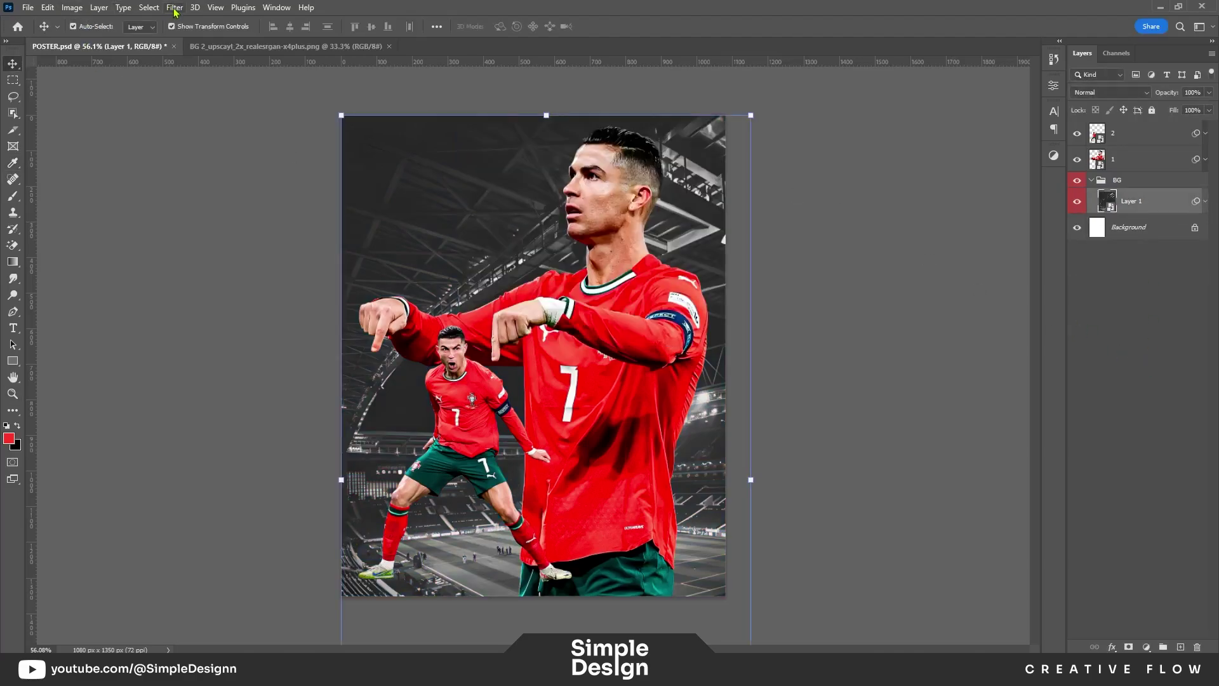
Step: Apply a 10-pixel Gaussian Blur to the stadium and select its filter mask for painting
left_click(175, 8)
left_click(362, 219)
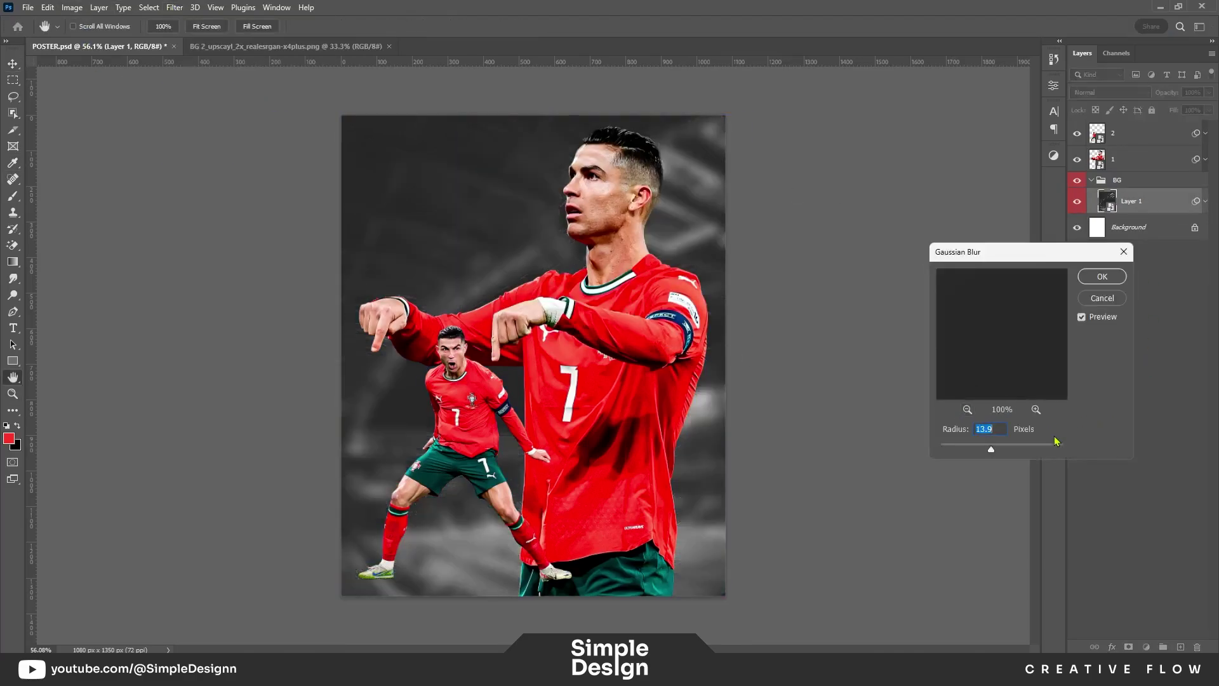
type("10")
left_click(1116, 280)
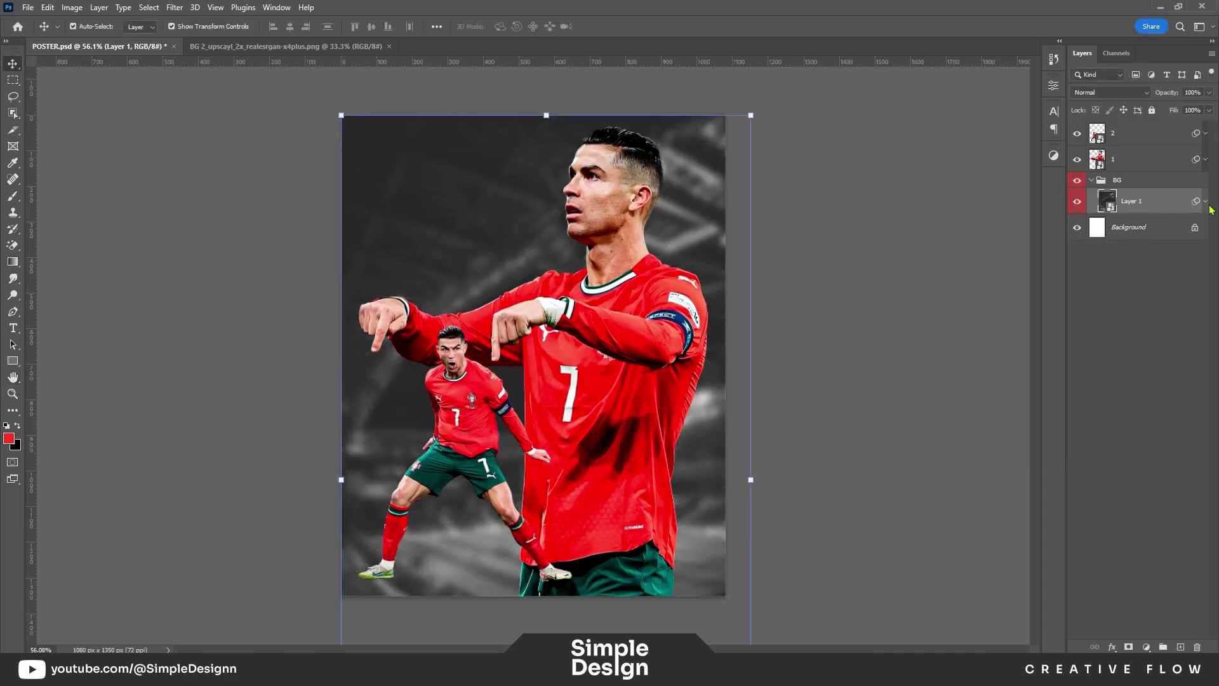
left_click(1127, 231)
key("b")
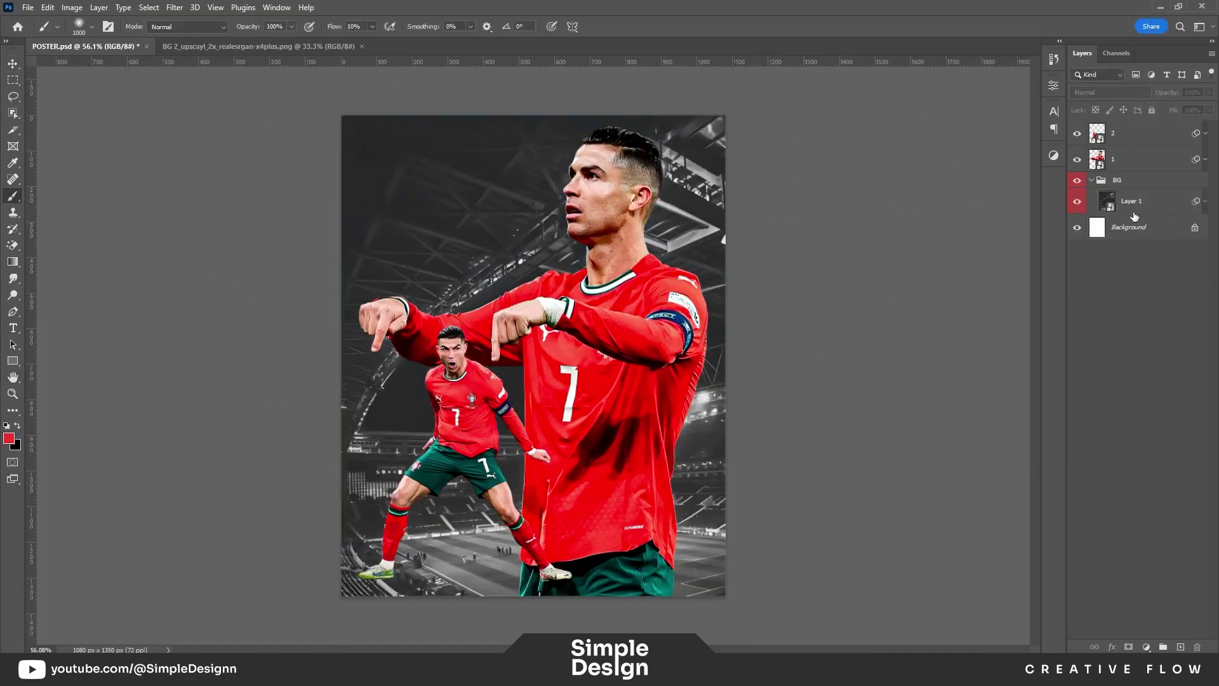
Step: Re-apply the Gaussian Blur on a new stadium smart object and paint its mask sharp beside the head
left_click(1145, 207)
right_click(1143, 203)
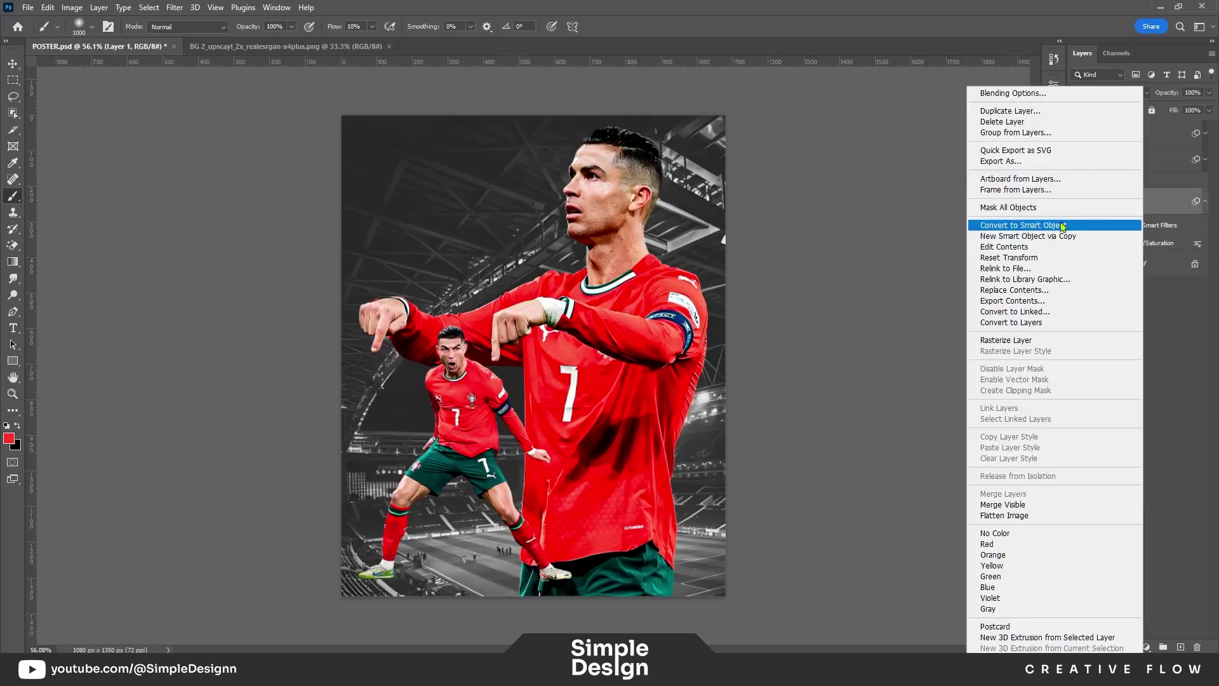
left_click(1029, 226)
left_click(172, 8)
mouse_move(182, 169)
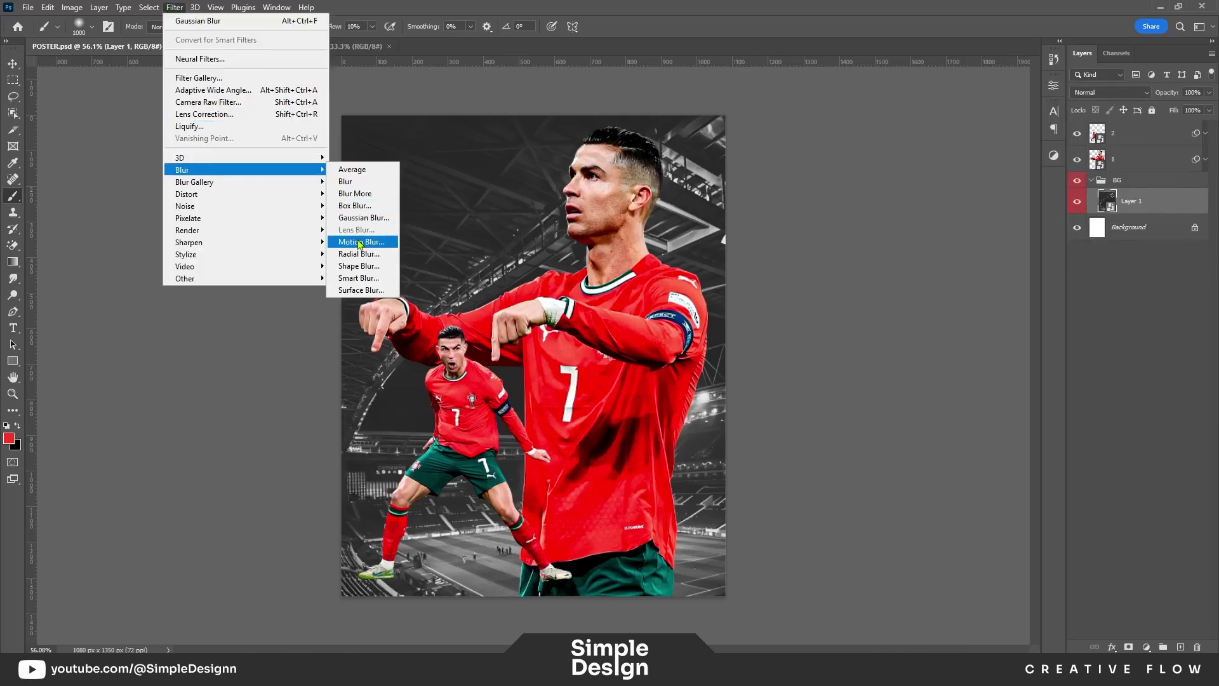
left_click(363, 218)
left_click(1101, 275)
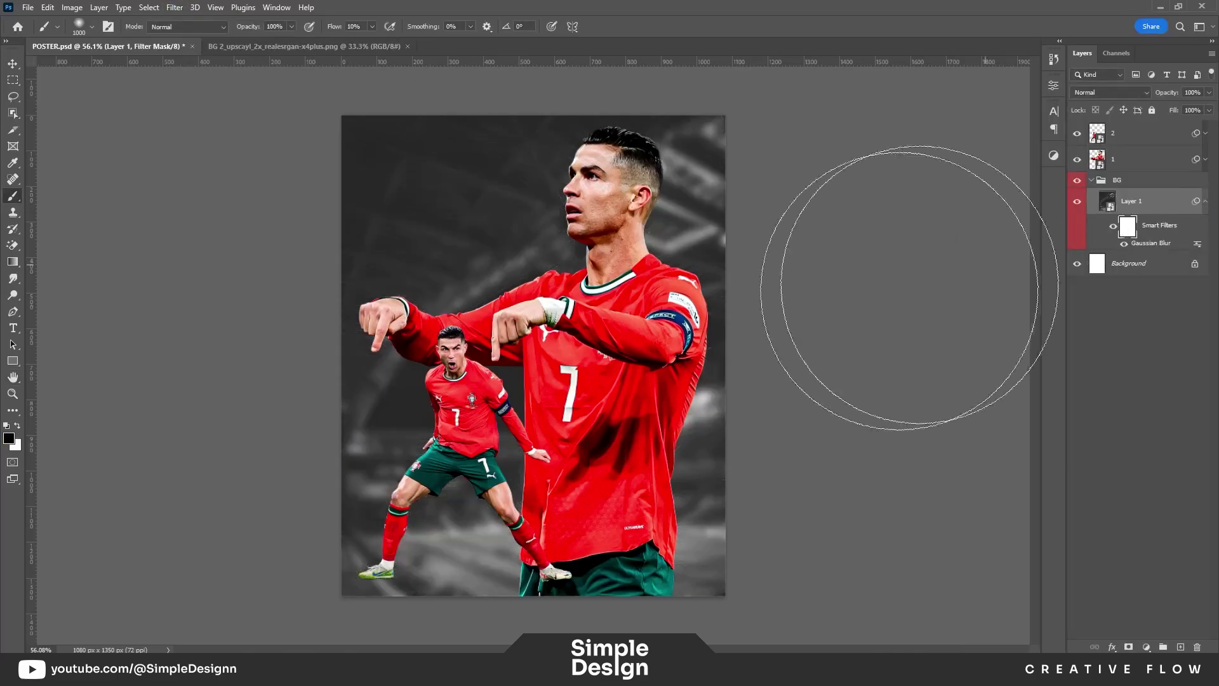
left_click_drag(636, 191, 702, 147)
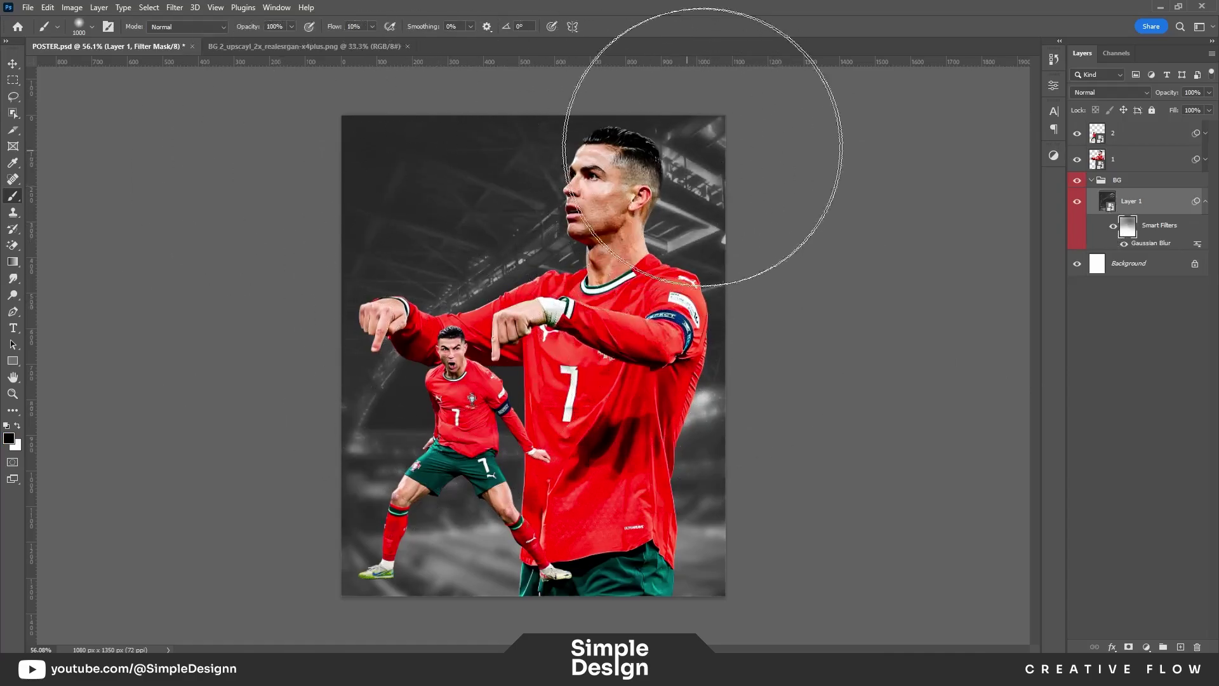
key("x")
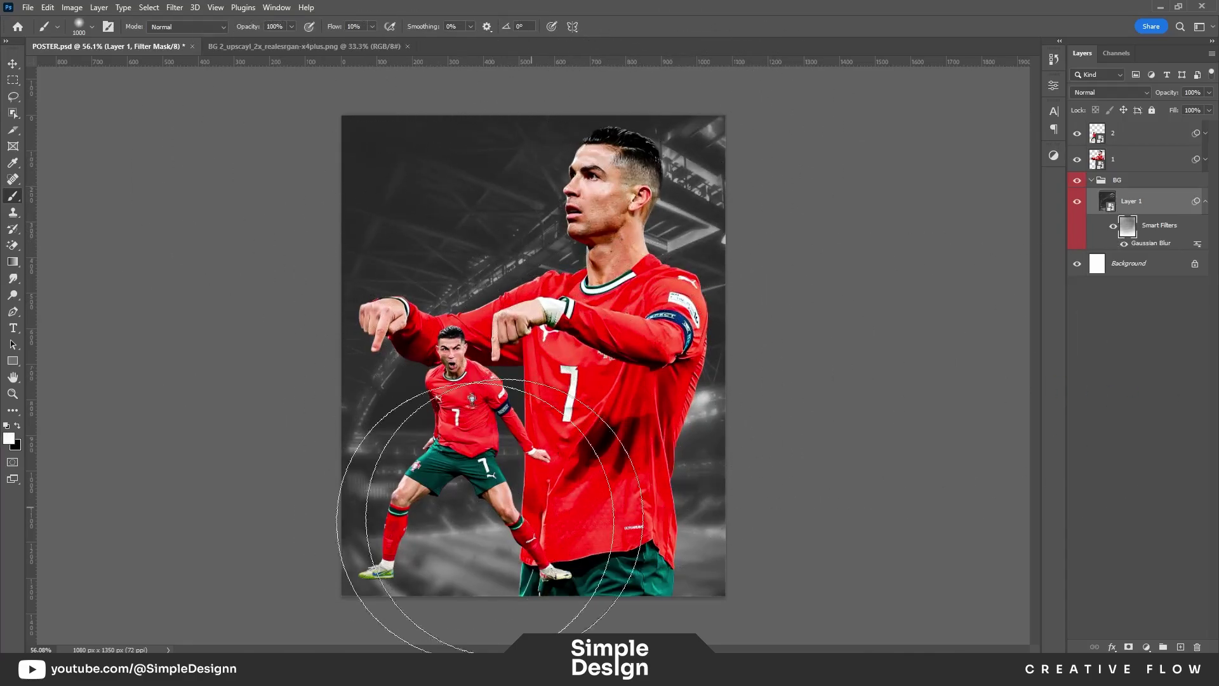
left_click(261, 46)
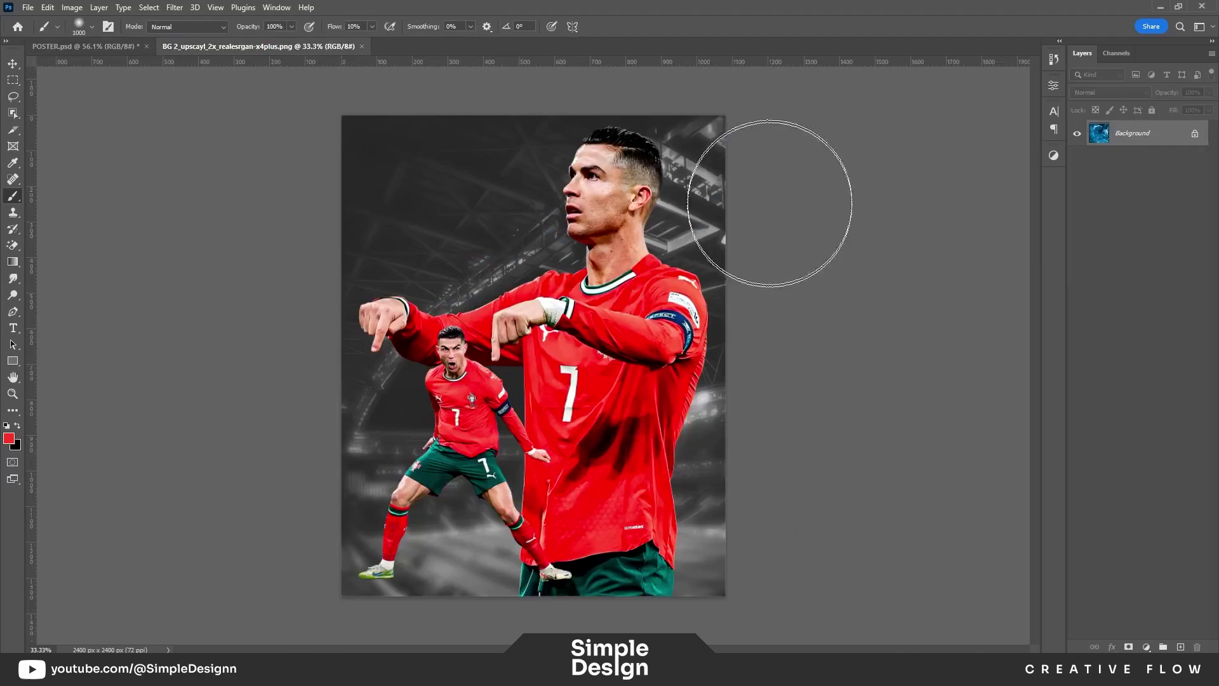
Step: Move the planet image into the BG group and colorize it red with Saturation 56
key("ctrl+w")
left_click_drag(1137, 231, 1149, 210)
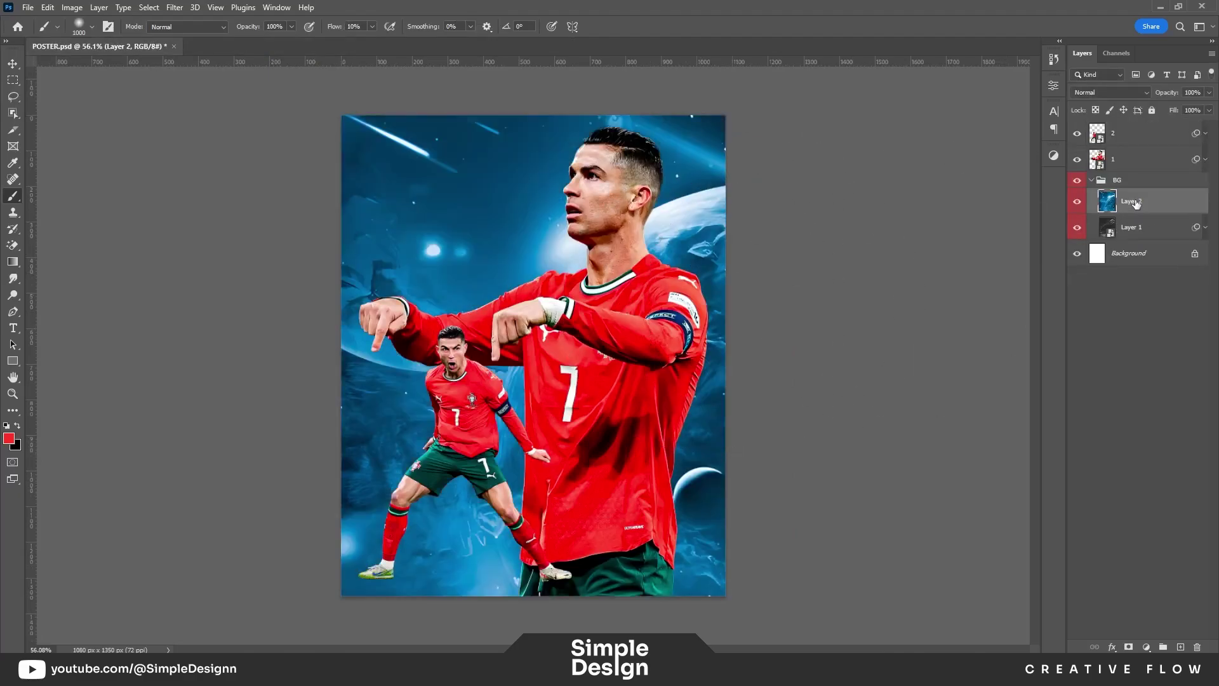
key("ctrl+u")
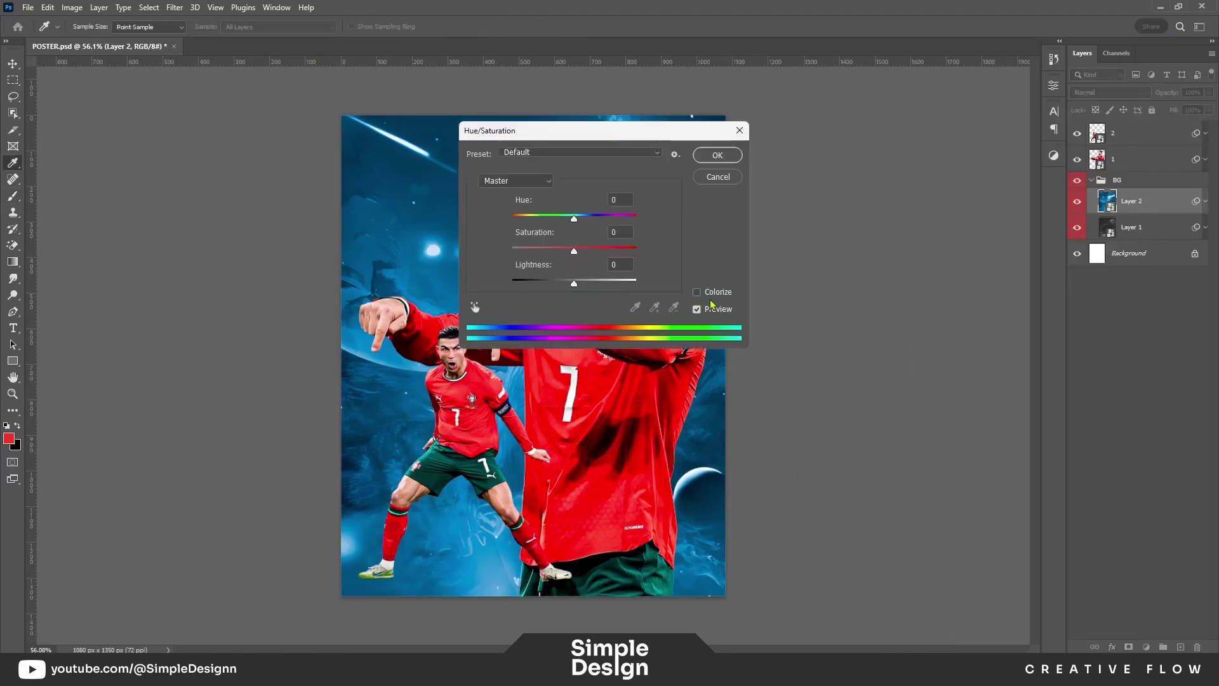
left_click(710, 292)
left_click_drag(667, 134, 950, 237)
left_click_drag(852, 353, 867, 354)
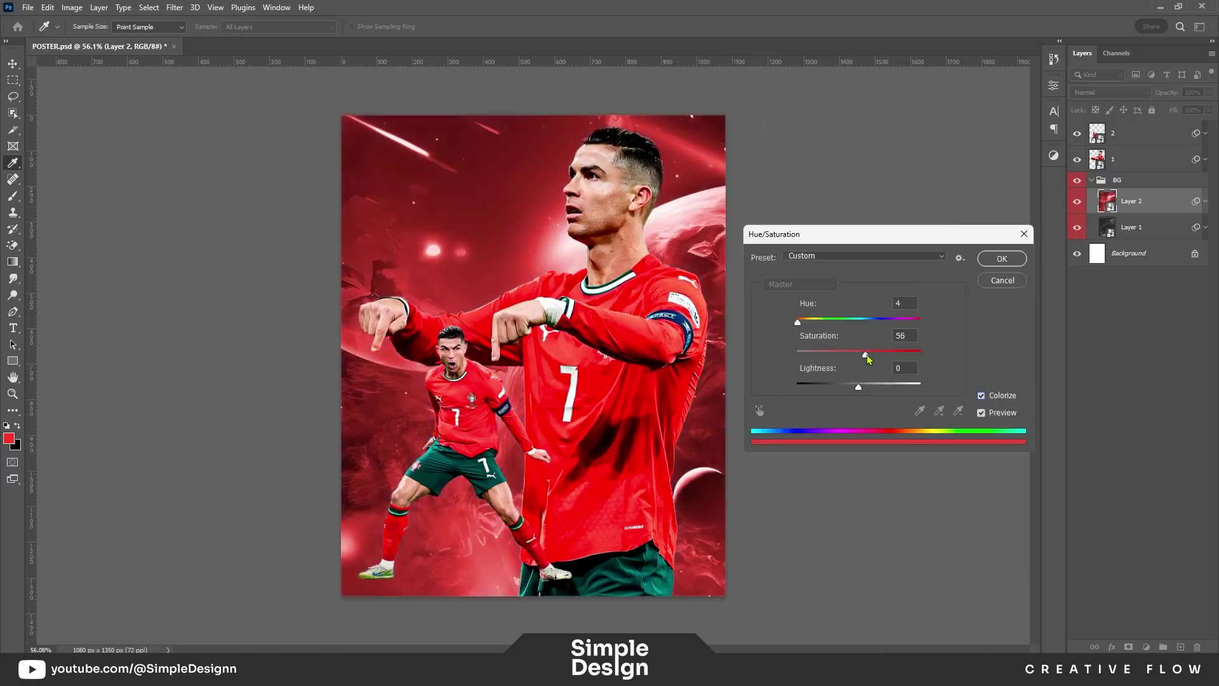
left_click(1001, 259)
Step: Scale the planet layer down to about 62% and shift it up and right
key("ctrl+t")
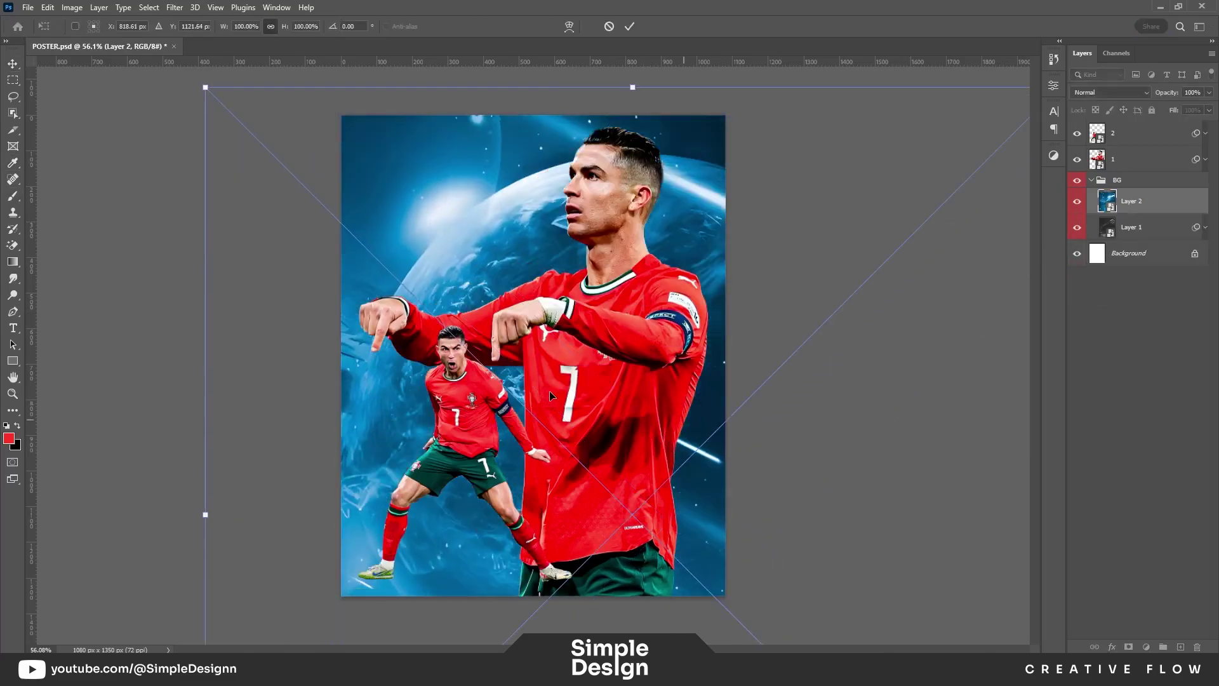
left_click_drag(929, 475, 740, 475)
left_click_drag(659, 474, 711, 408)
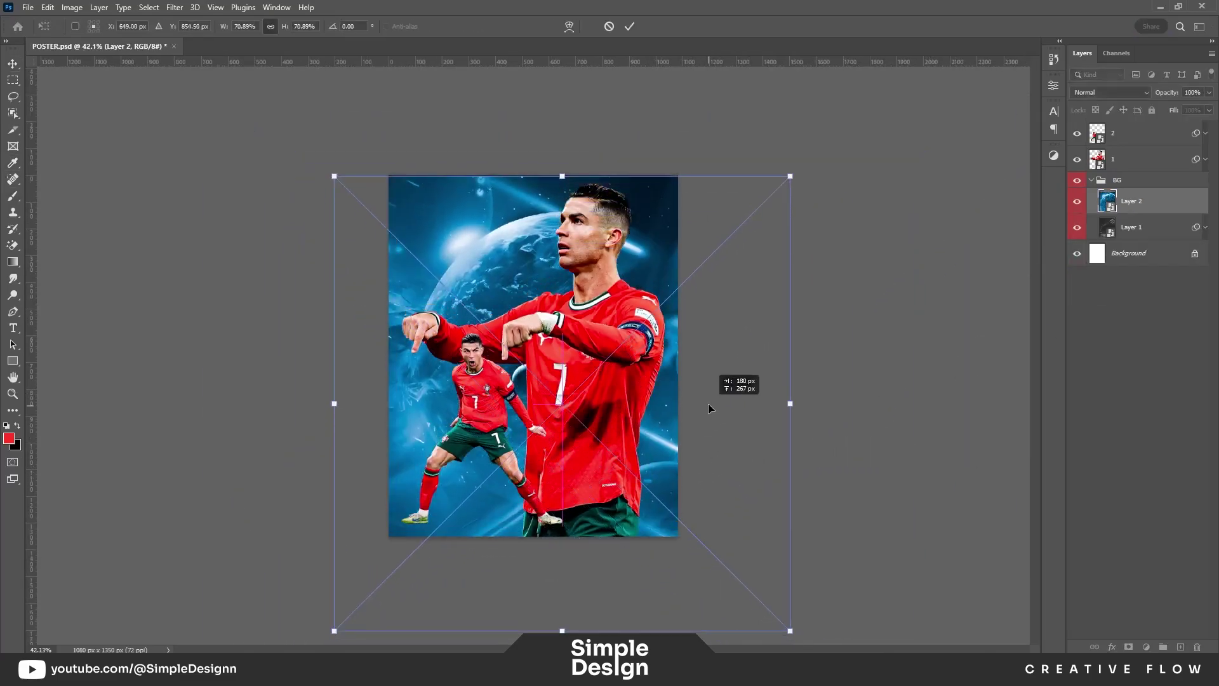
left_click_drag(562, 631, 563, 578)
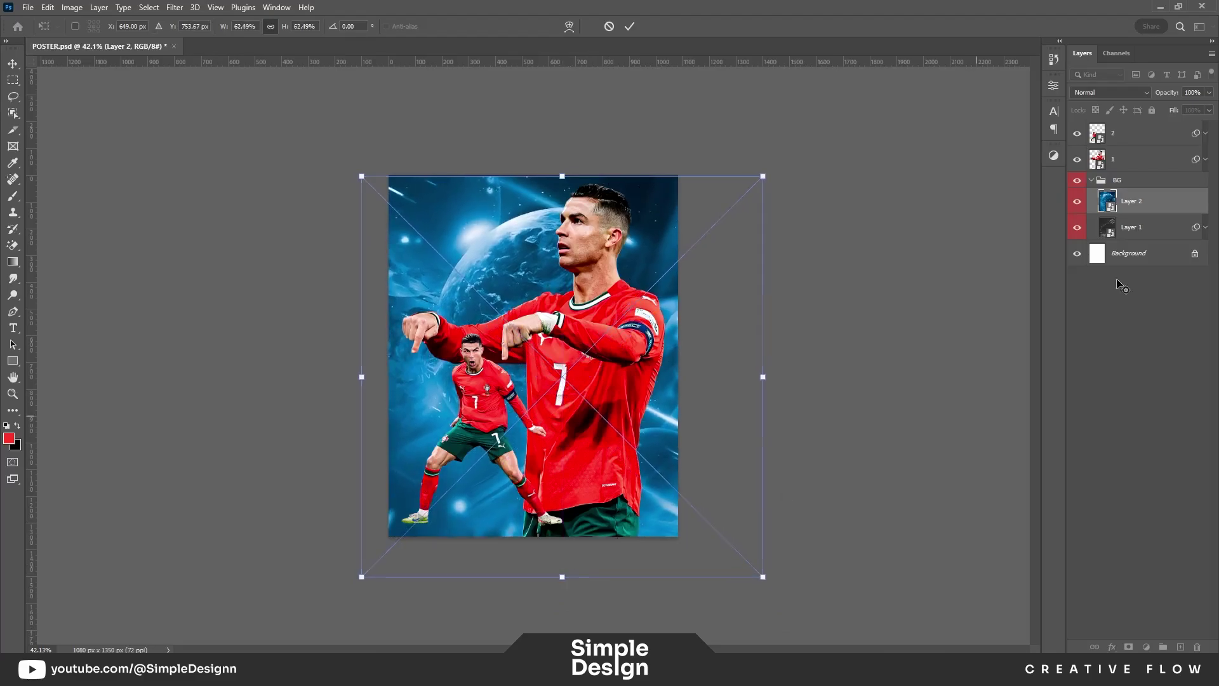
key("Return")
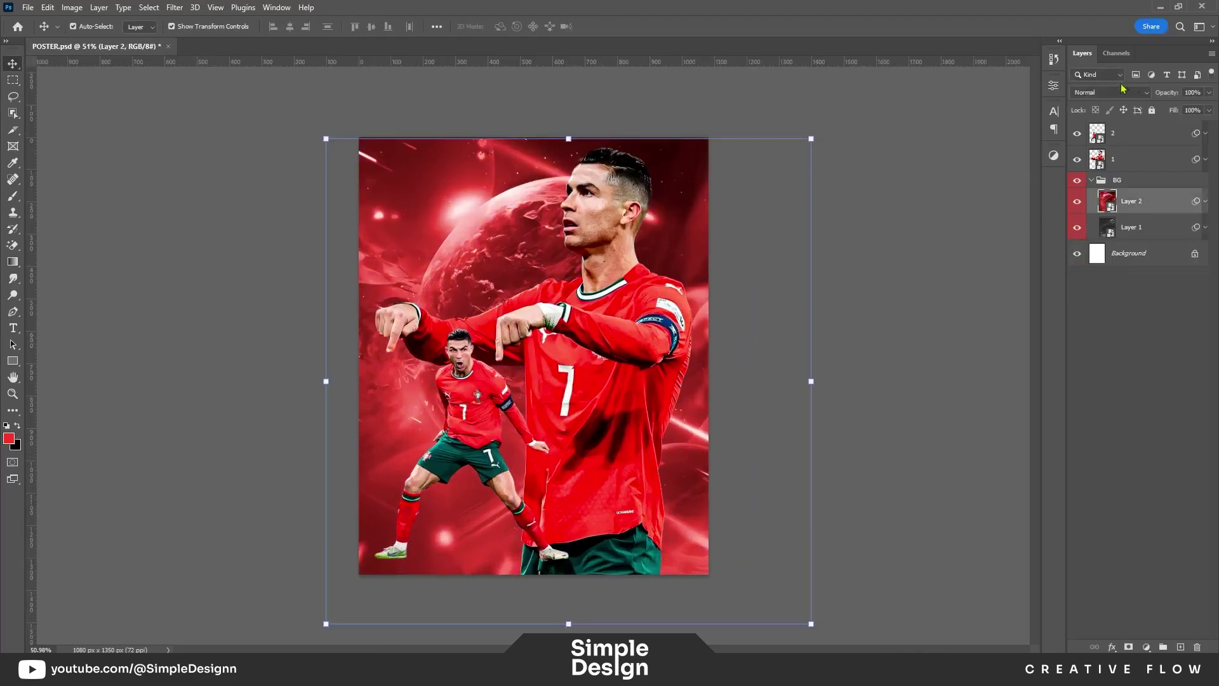
Step: Set the planet layer's blend mode to Lighten
left_click(1123, 90)
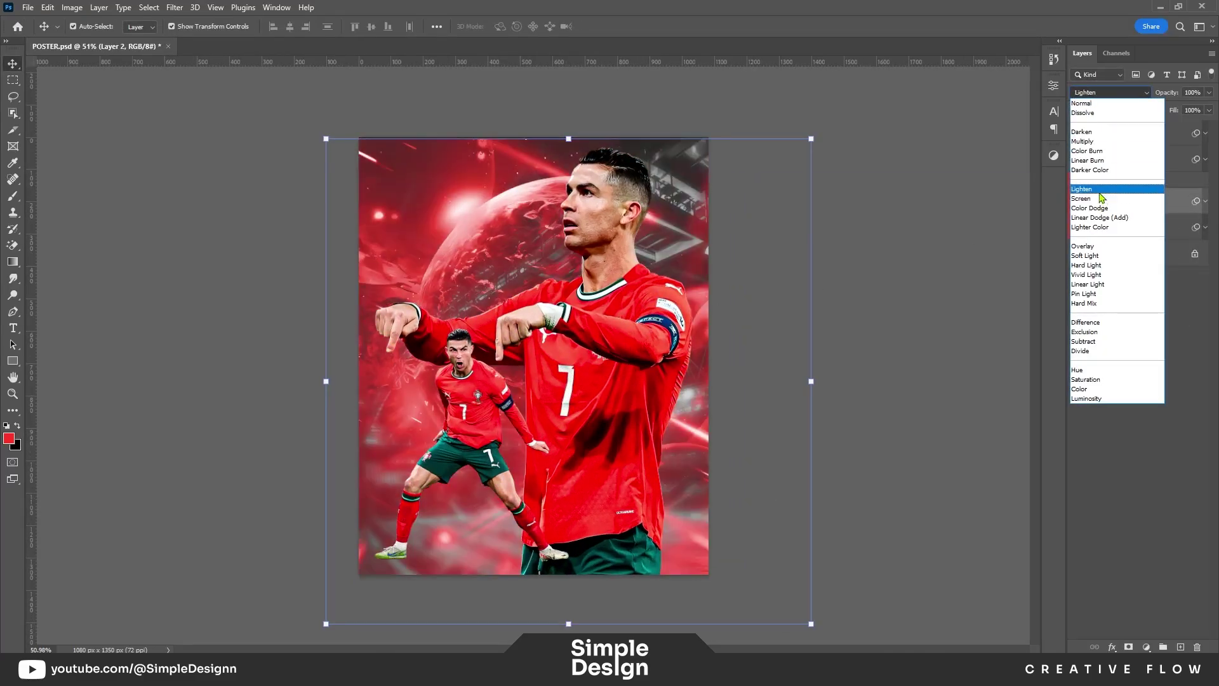
left_click(1100, 192)
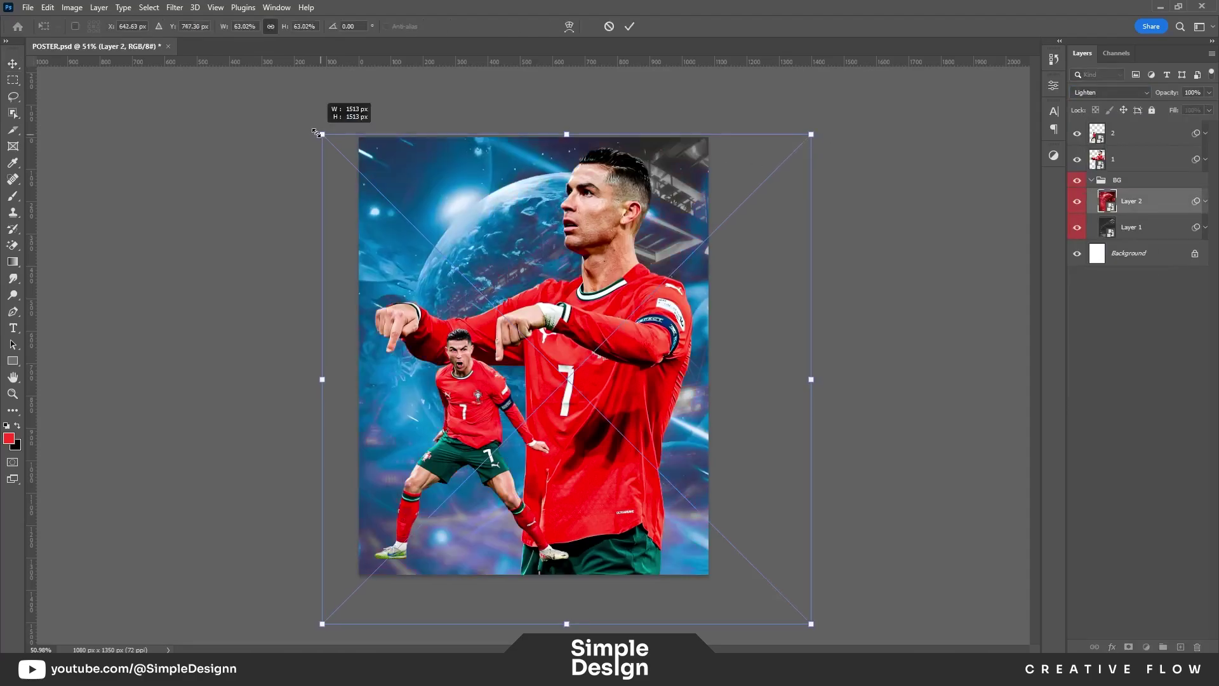
scroll(494, 196, "up", 5, "alt")
scroll(504, 191, "down", 5)
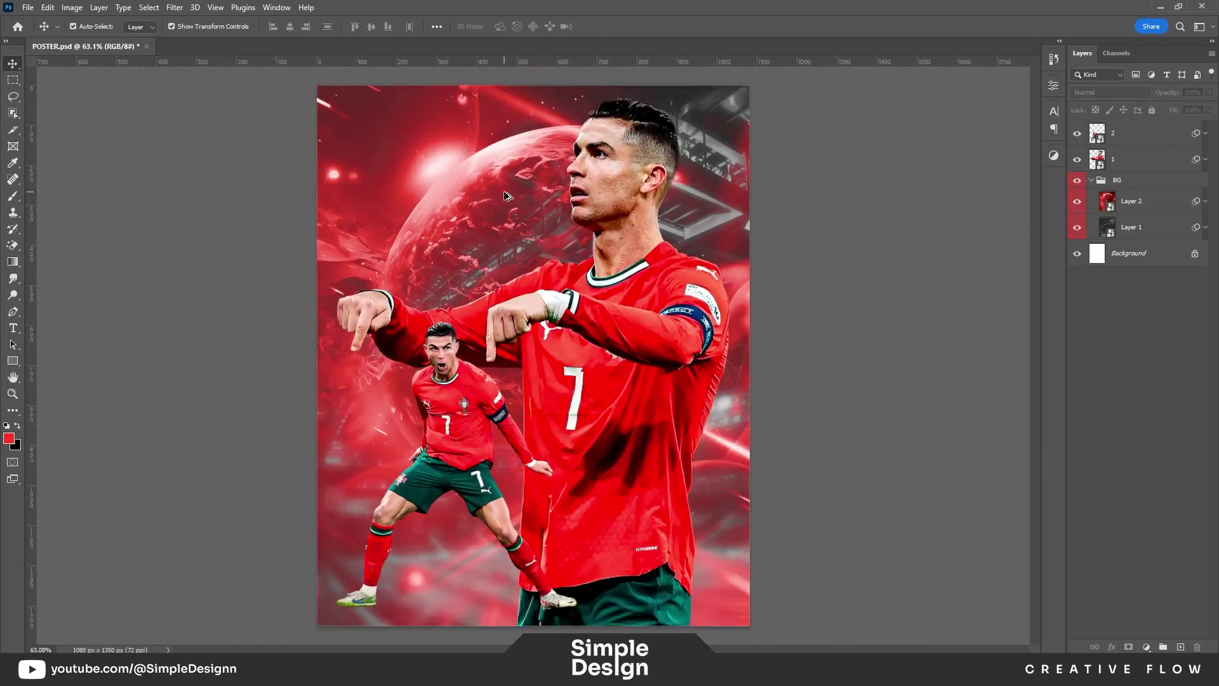
Step: Paint black on the planet's mask along the bottom to reveal the stadium
key("b")
key("x")
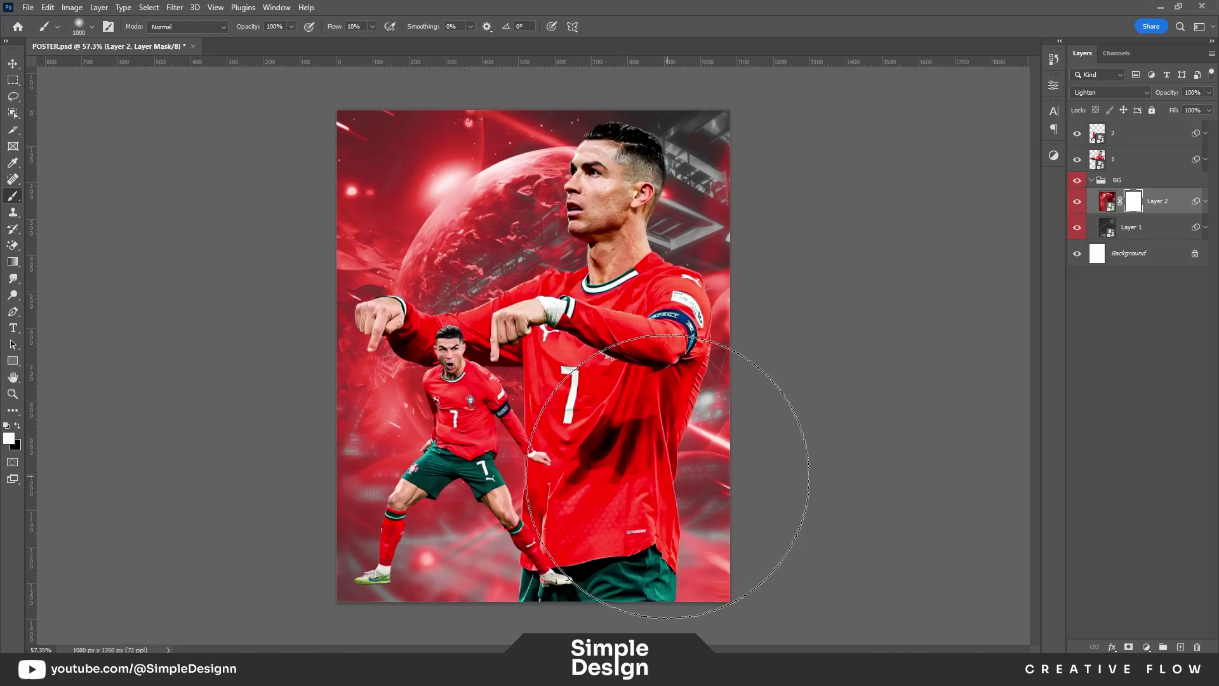
scroll(744, 527, "down", 1)
scroll(743, 508, "down", 1)
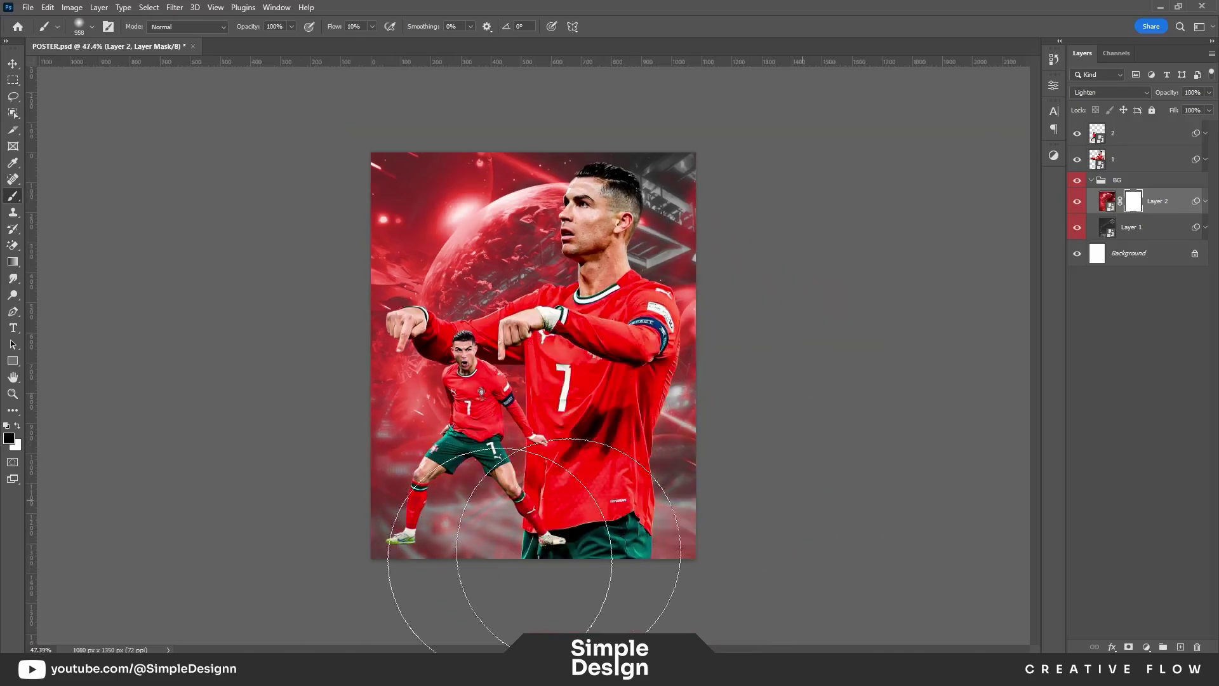
left_click_drag(735, 491, 450, 559)
key("x")
scroll(450, 559, "up", 1)
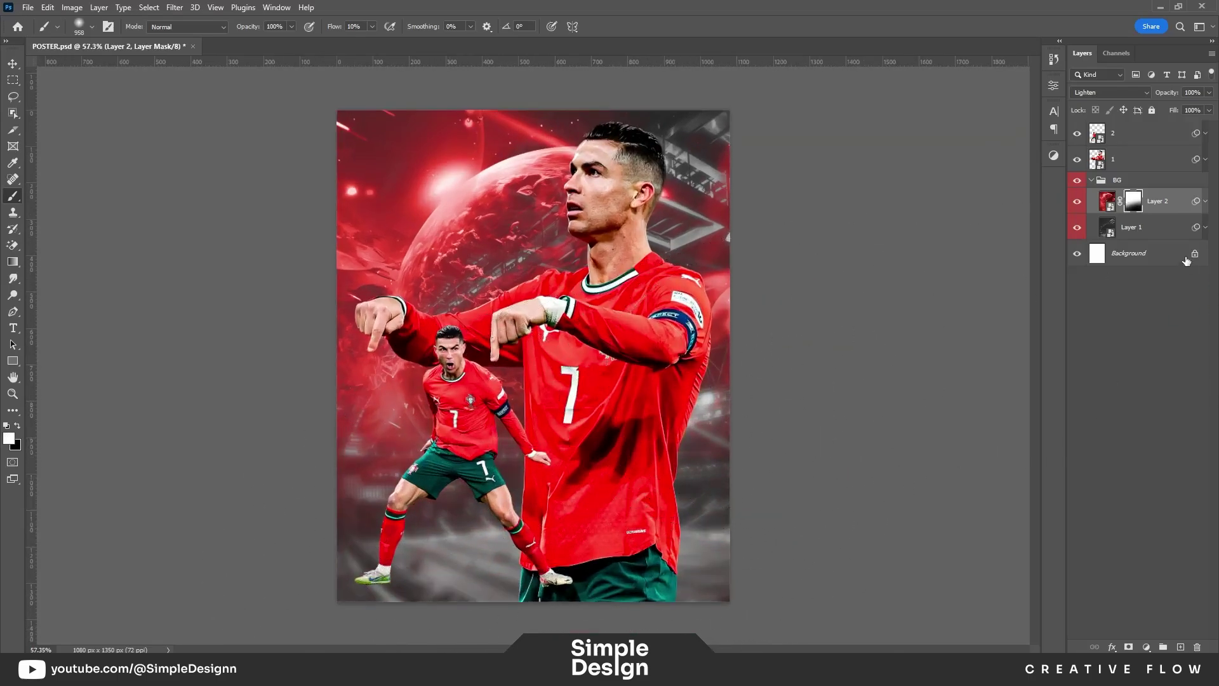
Step: Apply Levels to the stadium layer with black at about 35 and white around 228–237
left_click(1150, 236)
key("ctrl+l")
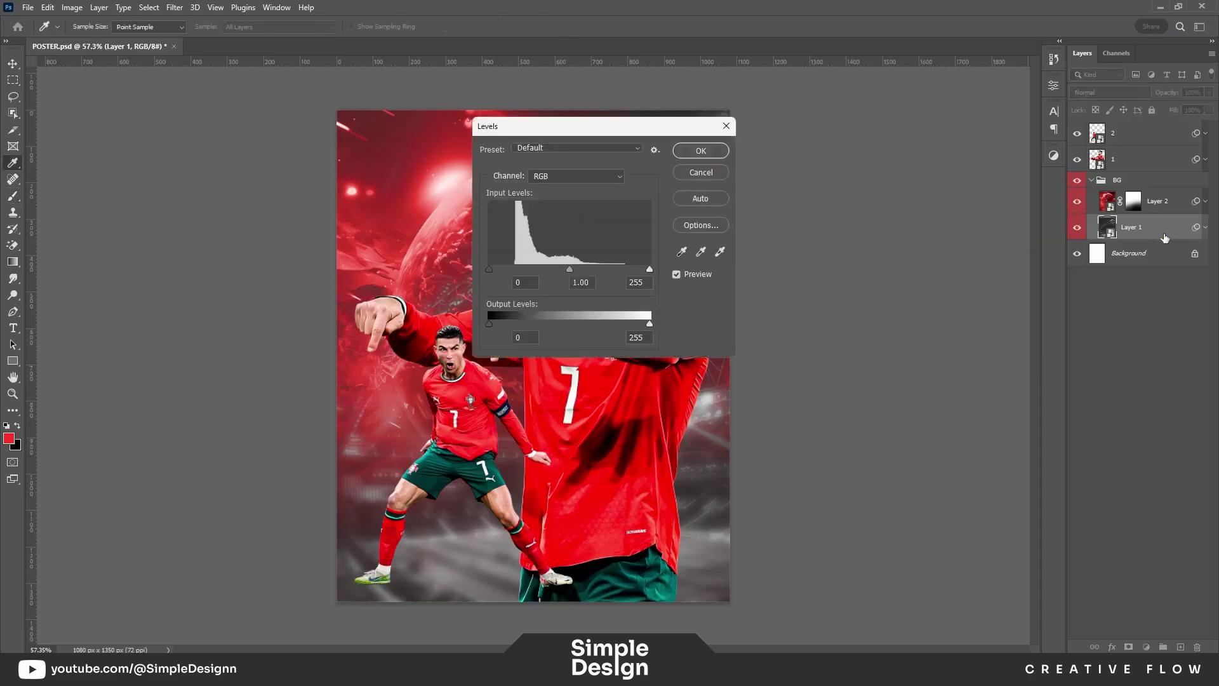
left_click_drag(495, 121, 723, 190)
left_click_drag(716, 333, 739, 336)
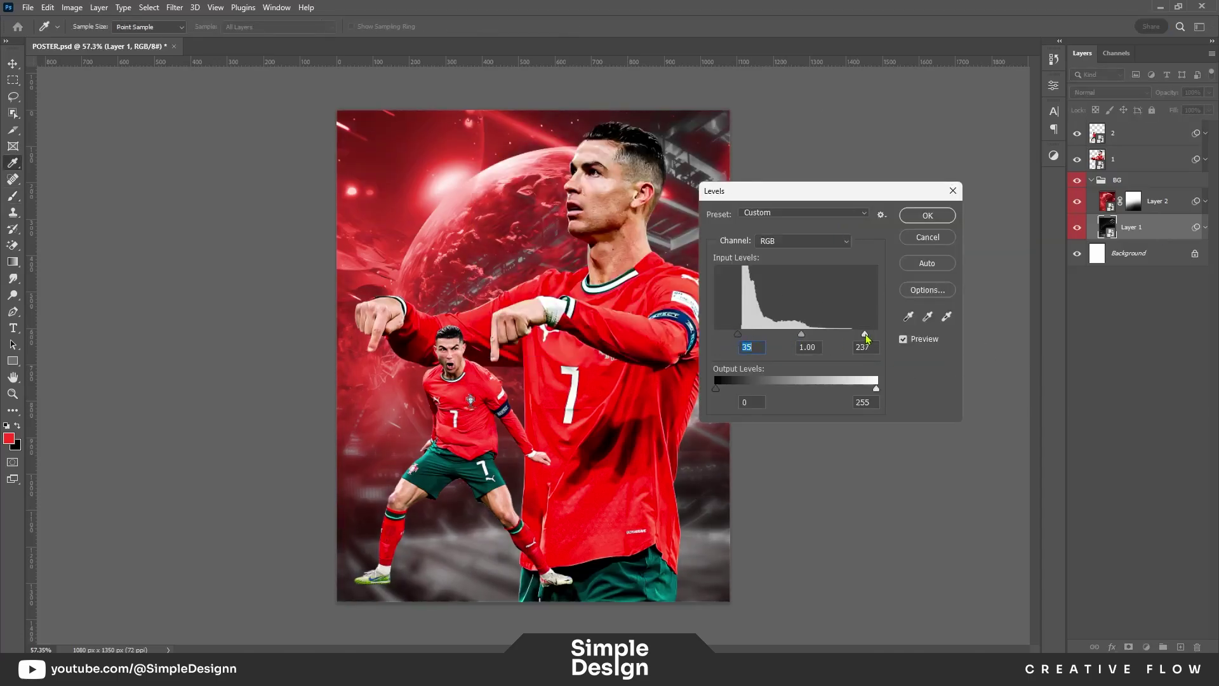
left_click_drag(866, 335, 860, 336)
key("Return")
Step: Add Layer 3 above the planet, set to Overlay, and size the brush down
key("b")
left_click(1207, 204)
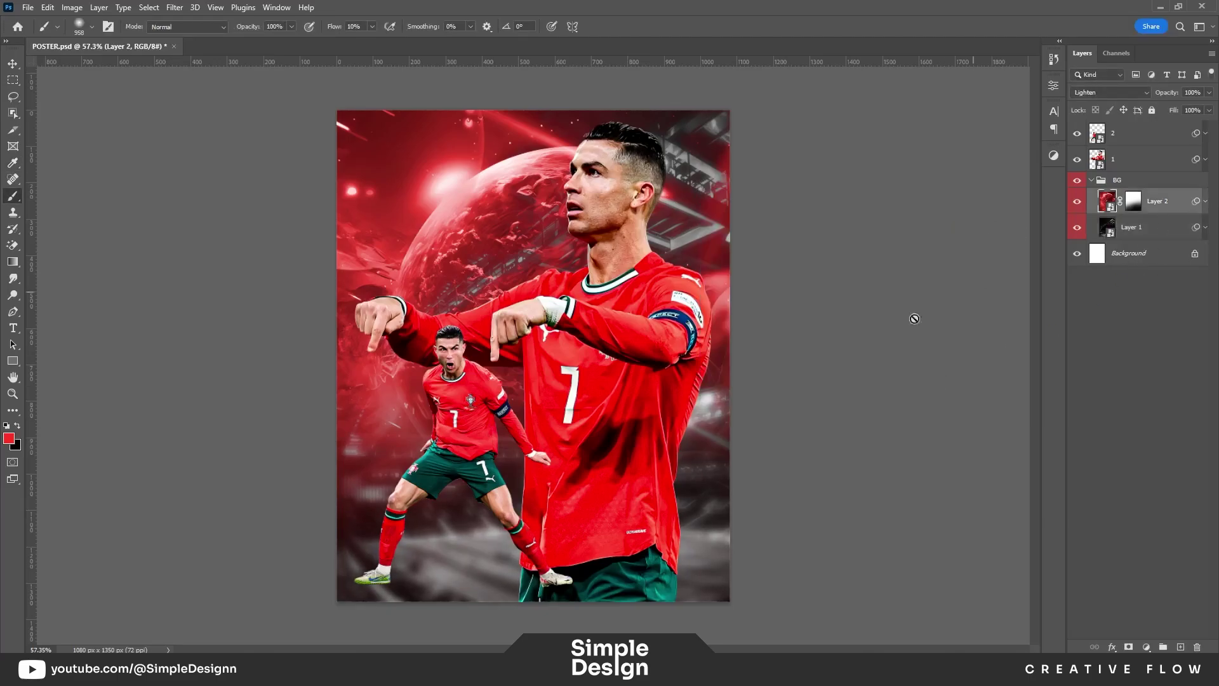
scroll(944, 395, "down", 1)
key("ctrl+shift+alt+n")
left_click(1110, 92)
left_click(1090, 241)
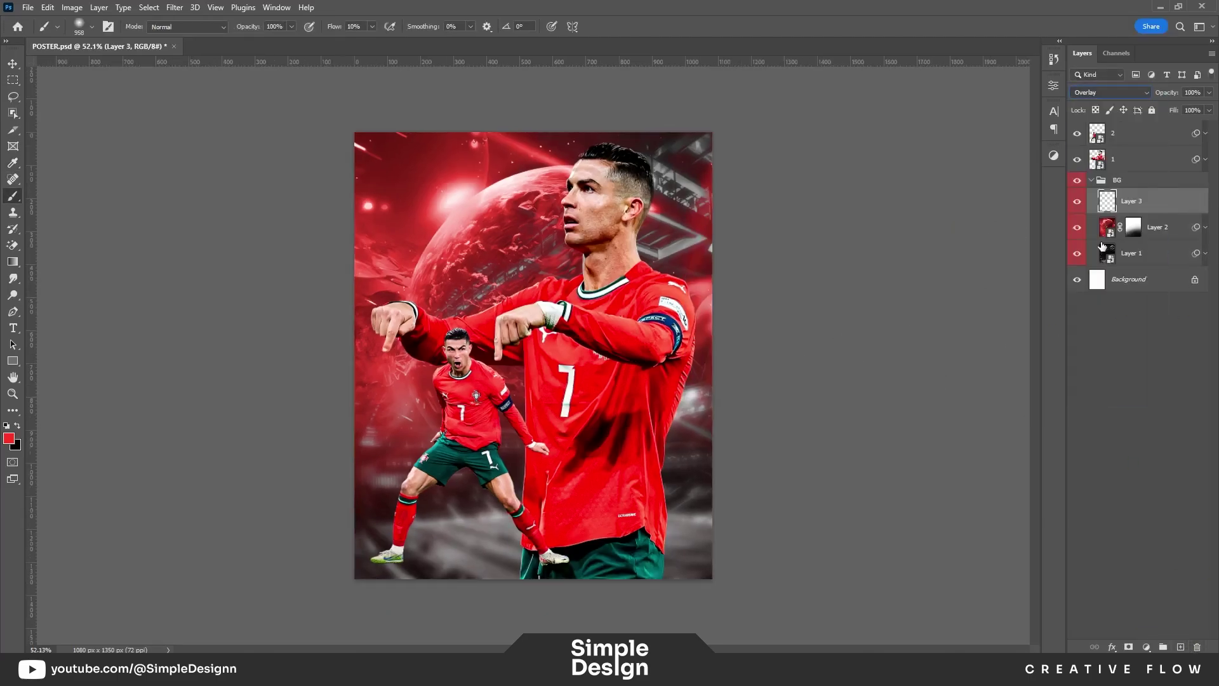
key("bracketleft")
key("bracketleft")
key("bracketleft")
Step: Add Layer 4 for soft-brush shading, then collapse the BG group
left_click(1180, 647)
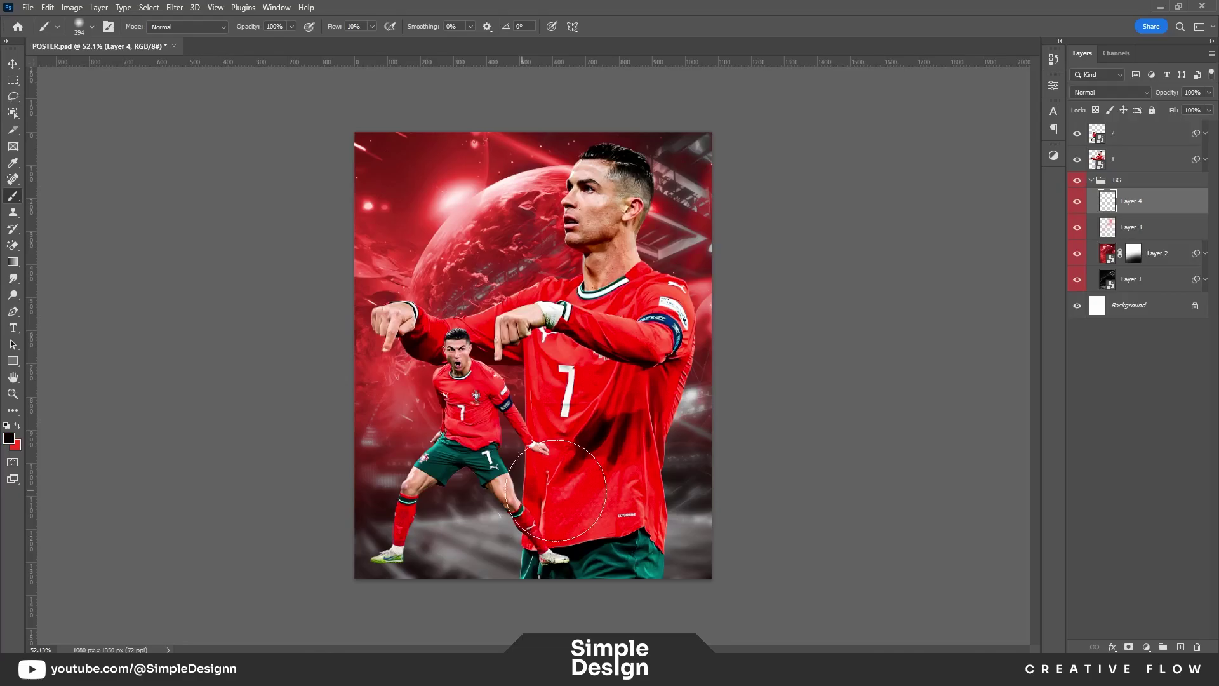
key("bracketright")
key("bracketright")
key("bracketright")
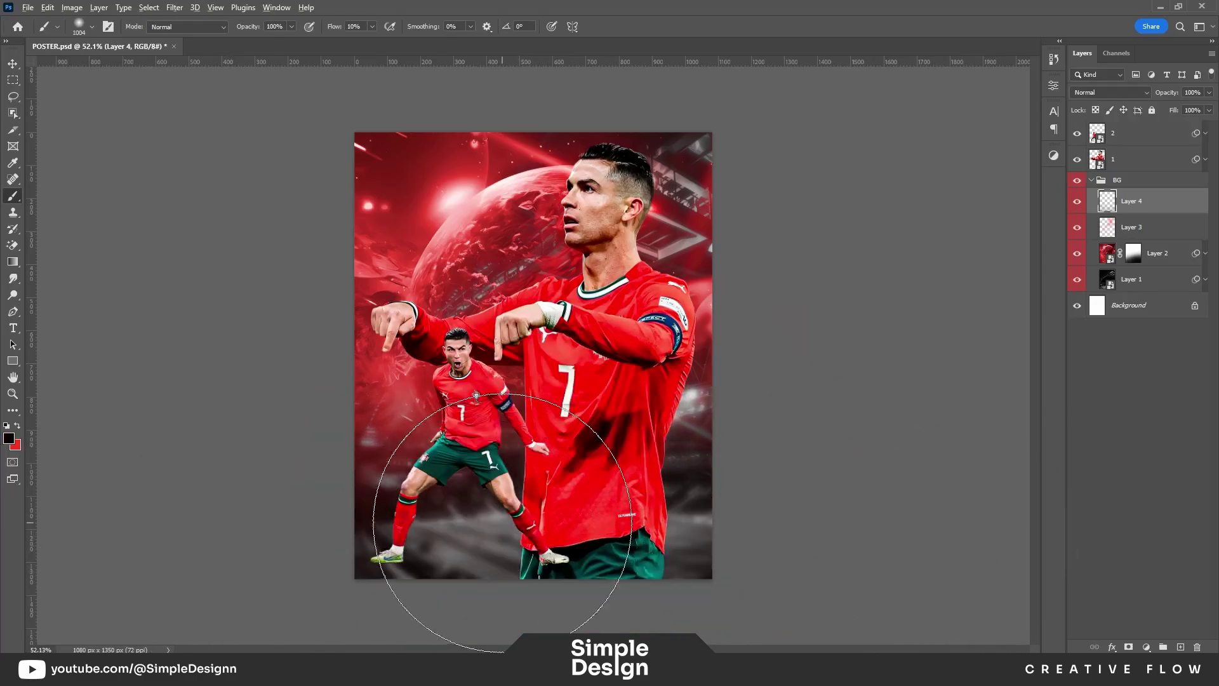
scroll(817, 420, "up", 1)
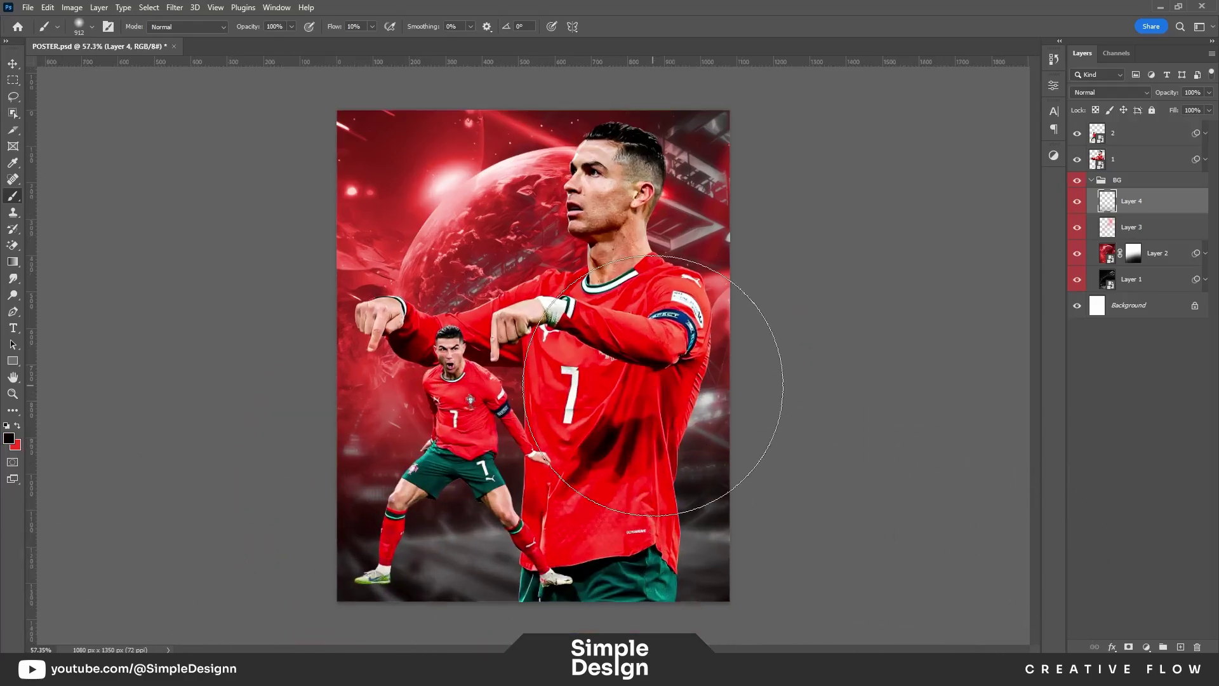
left_click(1149, 386)
key("v")
left_click(1092, 180)
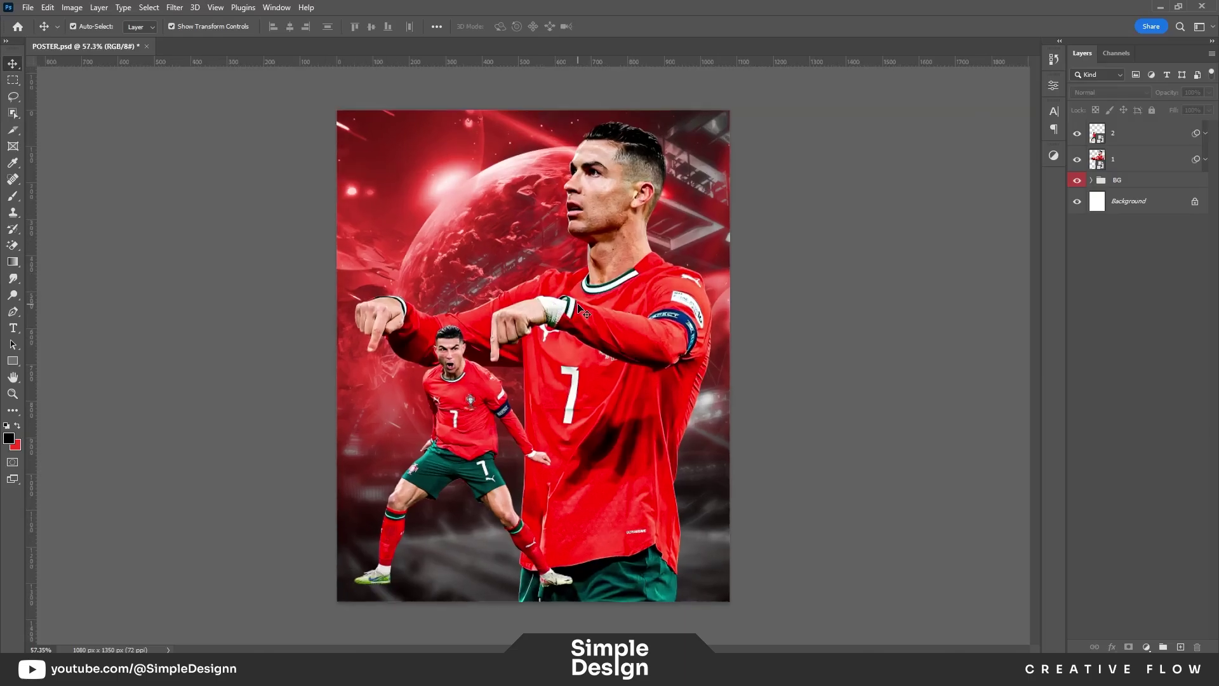
Step: Select the small player's layer 2 and toggle its visibility to compare
left_click(468, 427)
left_click(1077, 134)
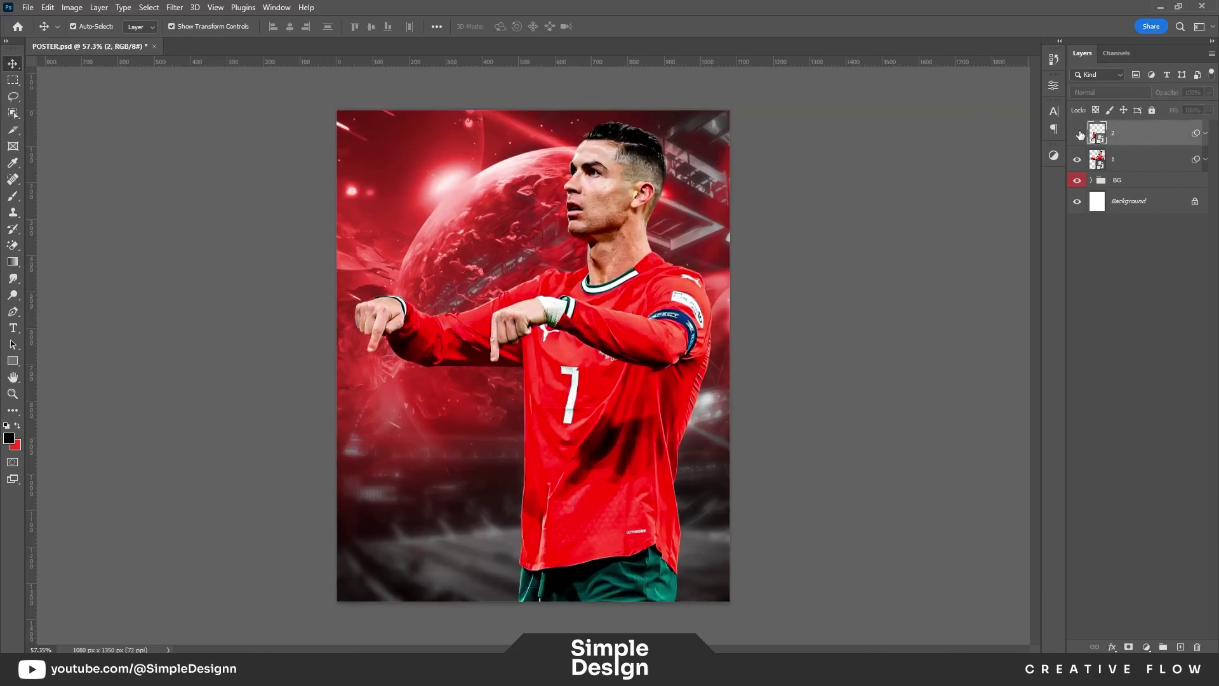
scroll(394, 629, "up", 2)
scroll(393, 629, "up", 2)
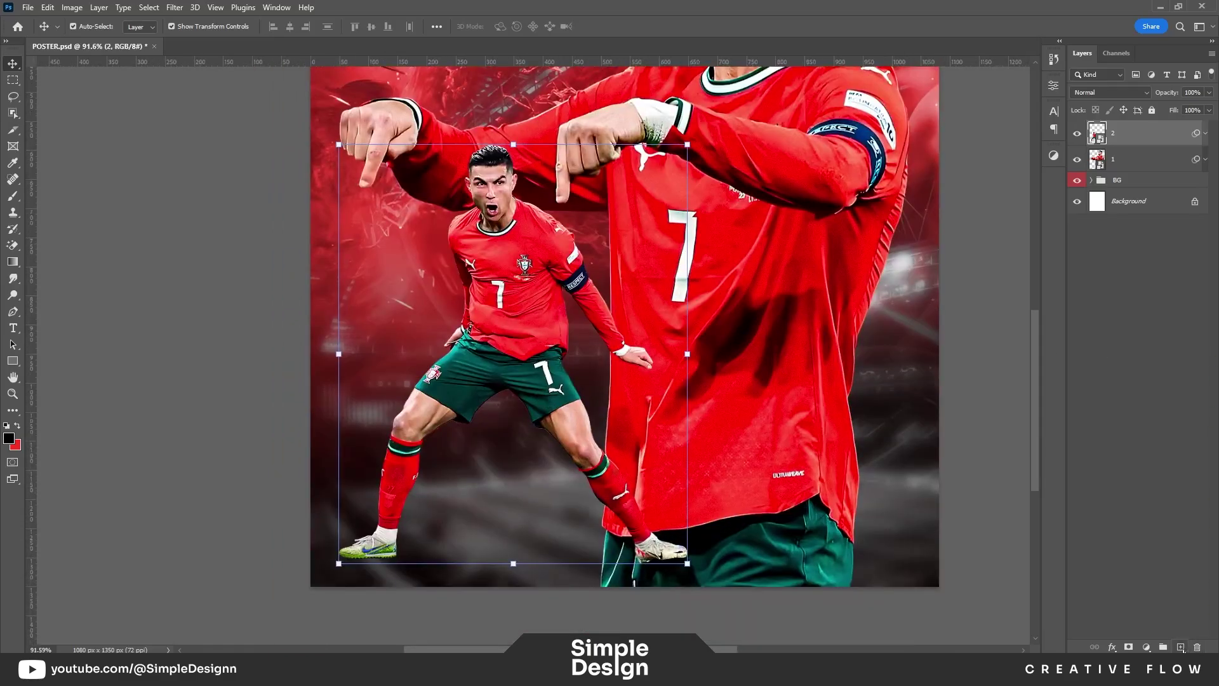
Step: Add Layer 5 and paint dark shading over the large Ronaldo's jersey and poster bottom
left_click(1180, 647)
key("b")
scroll(555, 493, "down", 1)
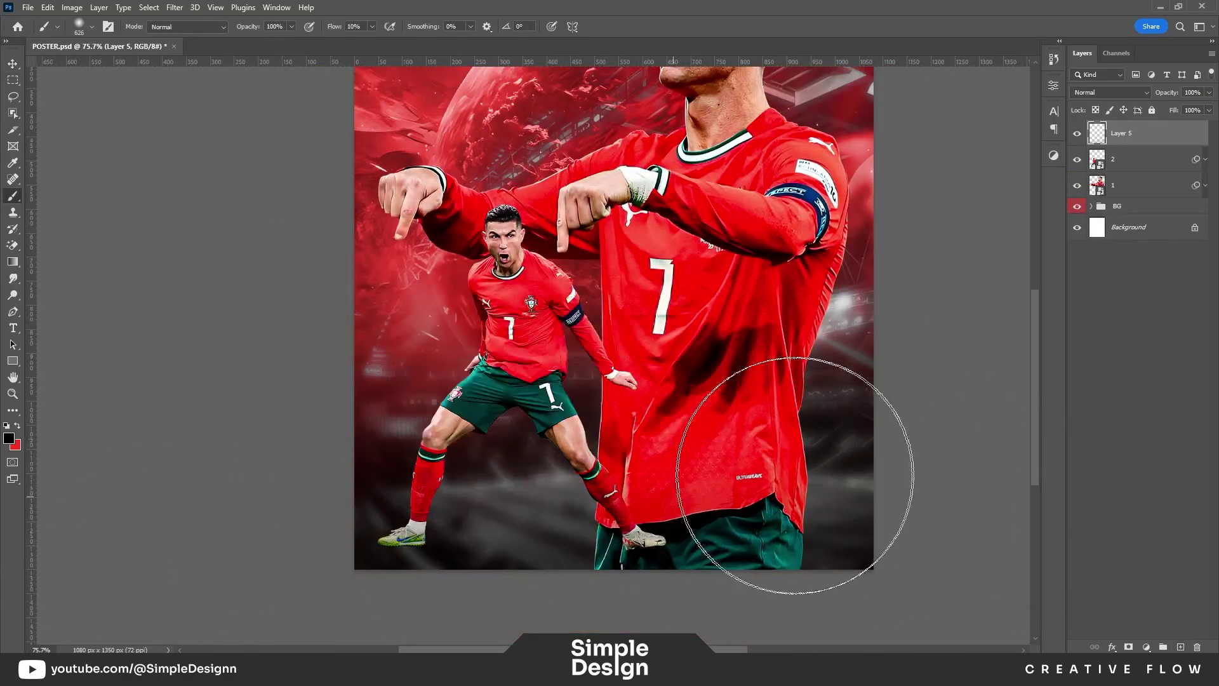
mouse_move(838, 523)
left_mouse_down()
mouse_move(108, 522)
mouse_move(830, 536)
left_mouse_up()
scroll(533, 446, "down", 1)
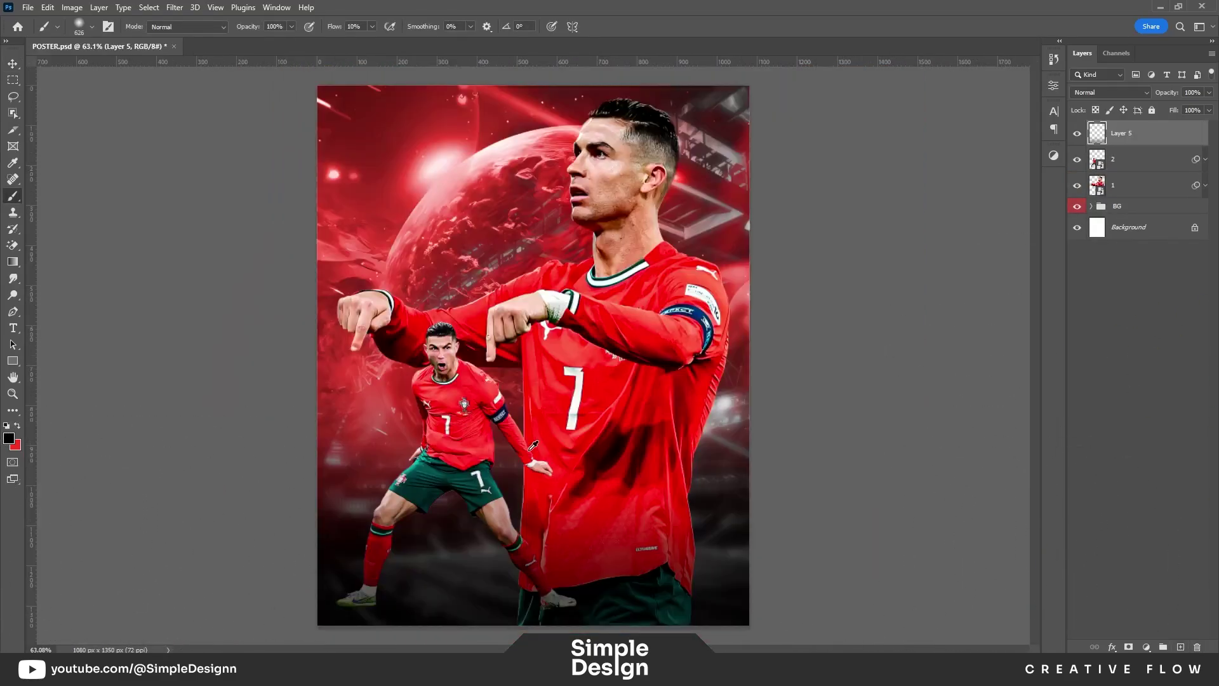
scroll(534, 446, "down", 1)
scroll(476, 462, "up", 2)
scroll(707, 454, "down", 2)
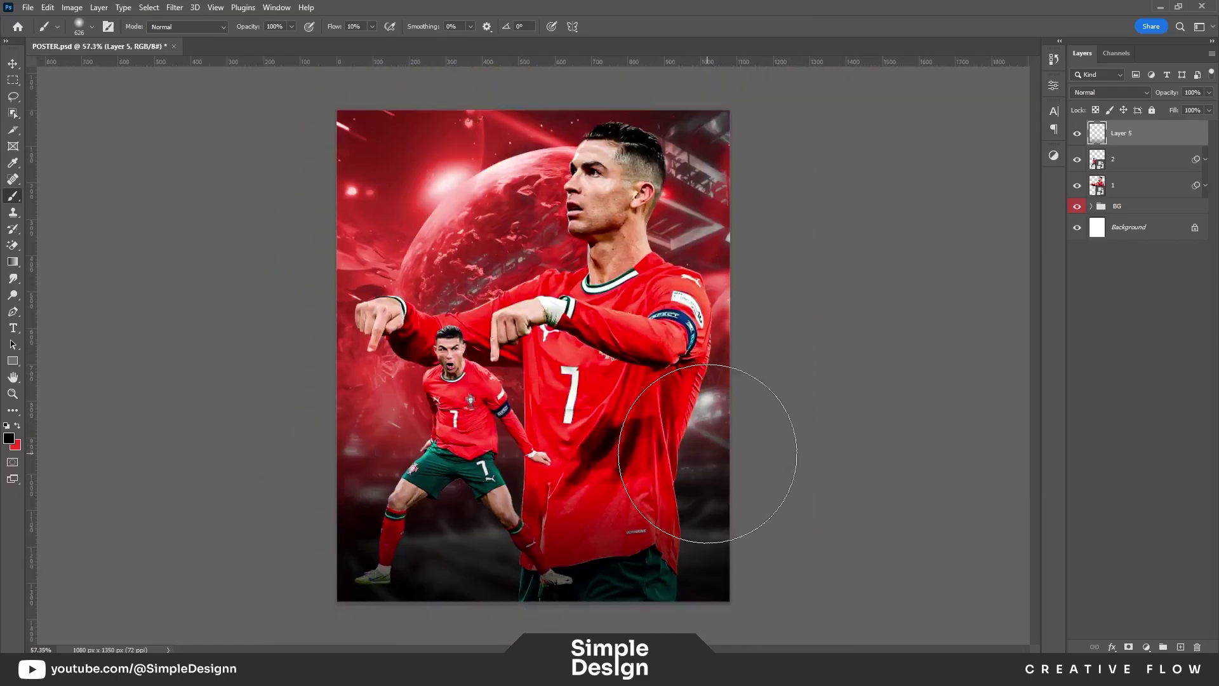
scroll(699, 467, "down", 1)
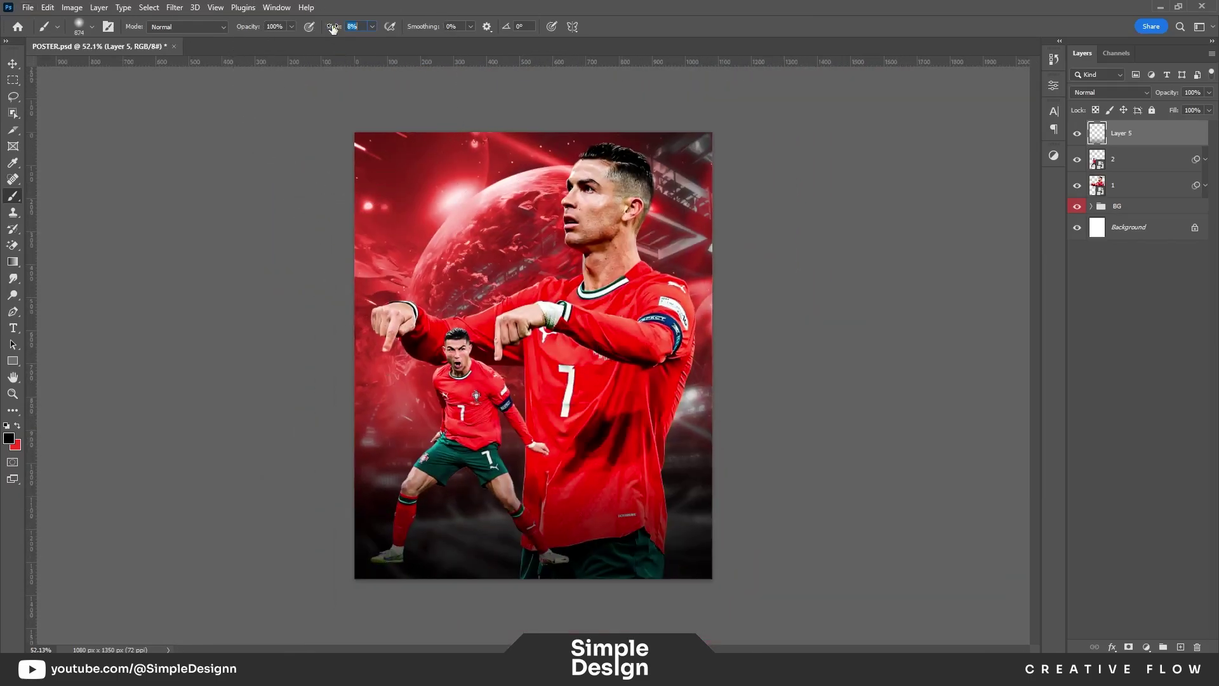
type("3")
scroll(784, 326, "down", 2)
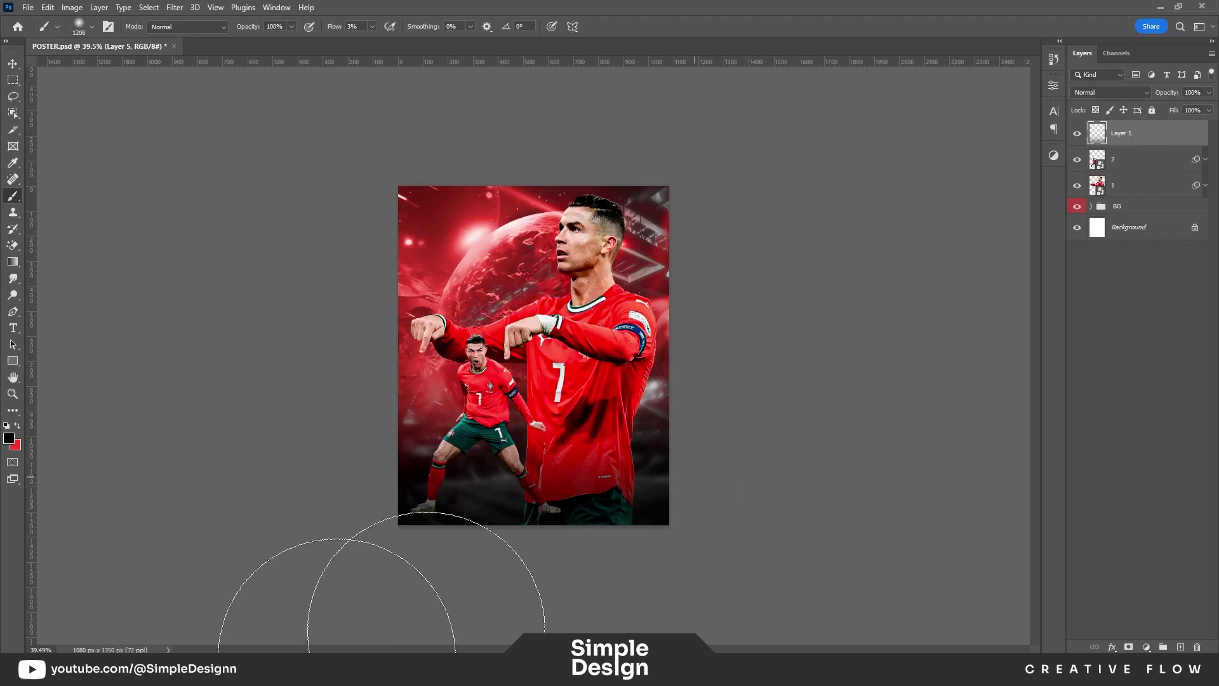
Step: Group layer 2, the small celebrating player, into a new group named 2
left_click(1083, 450)
key("ctrl+0")
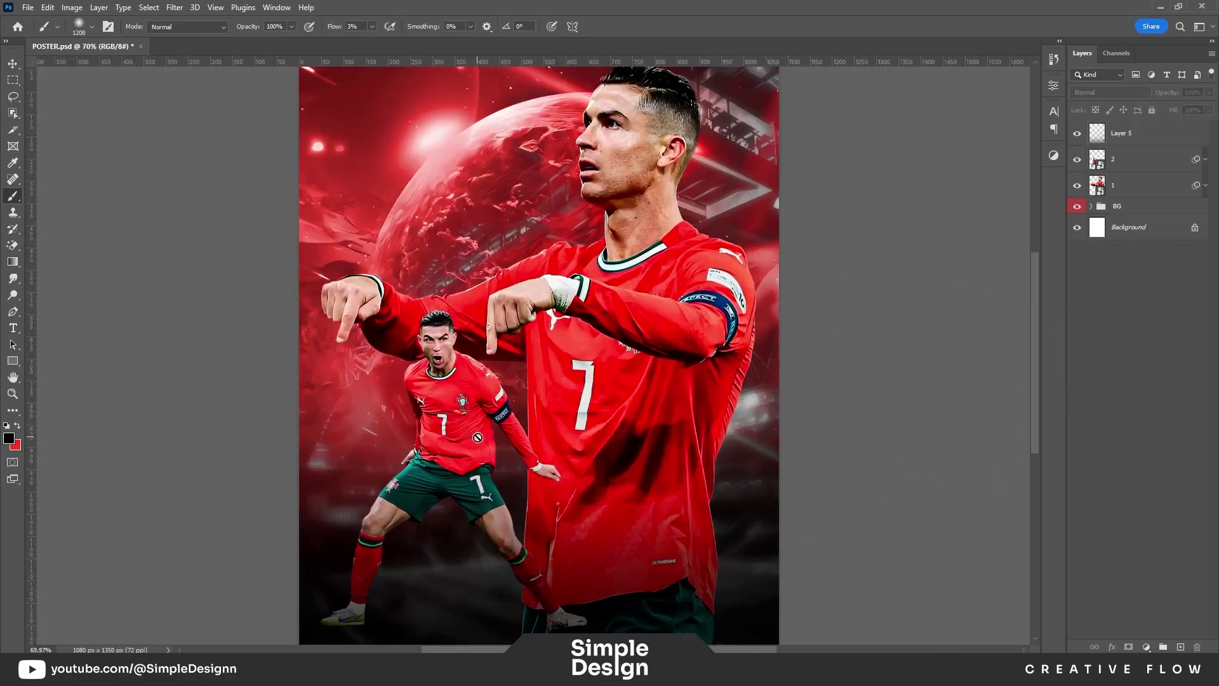
key("v")
left_click(1146, 165)
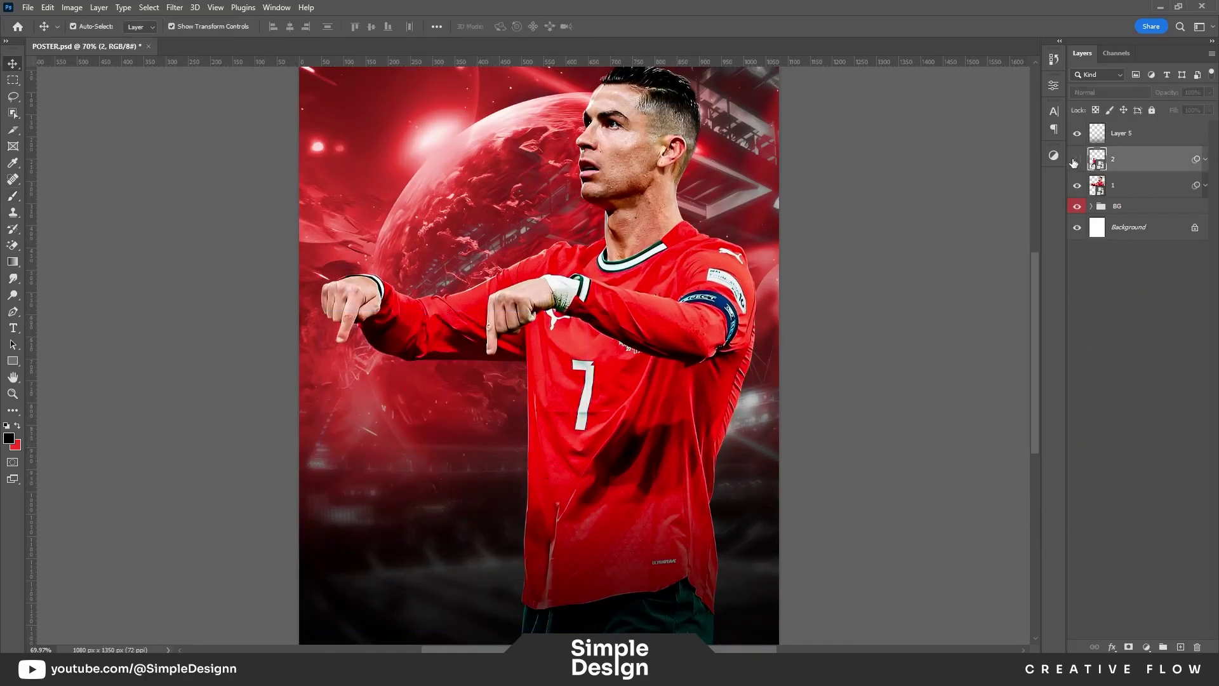
key("ctrl+g")
Step: Add an Exposure adjustment of +0.53 above layer 2 in group 2 and invert its mask to black
left_click(1143, 175)
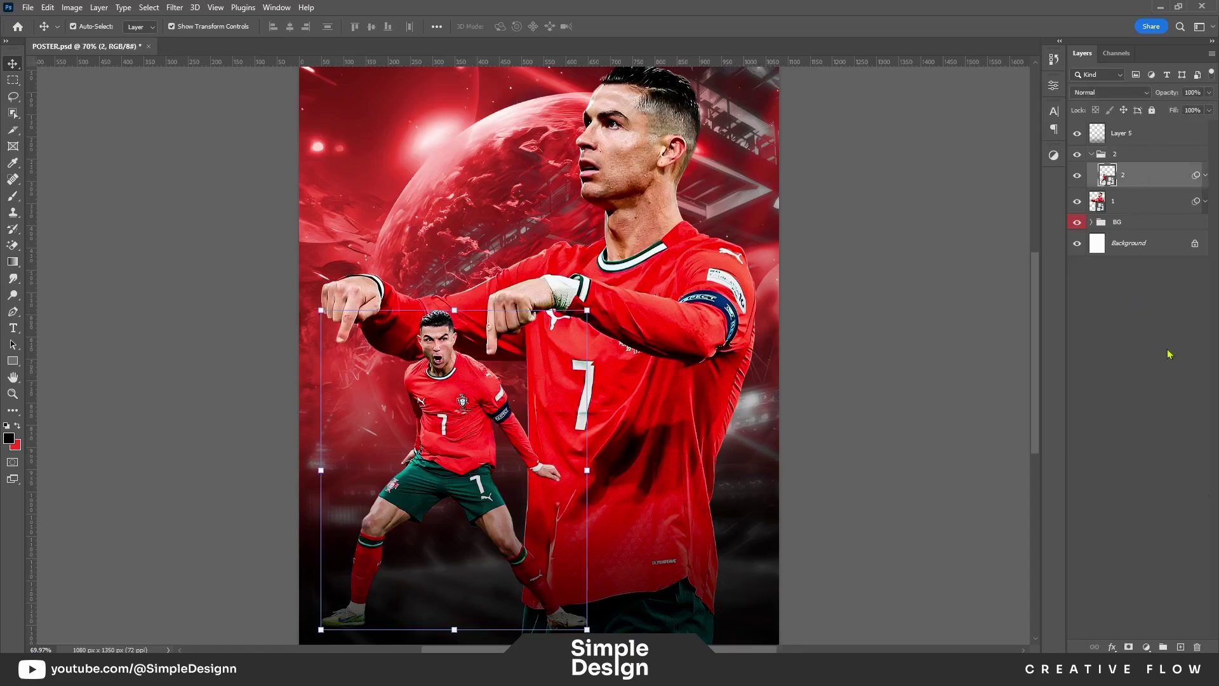
left_click(1146, 647)
left_click(1137, 494)
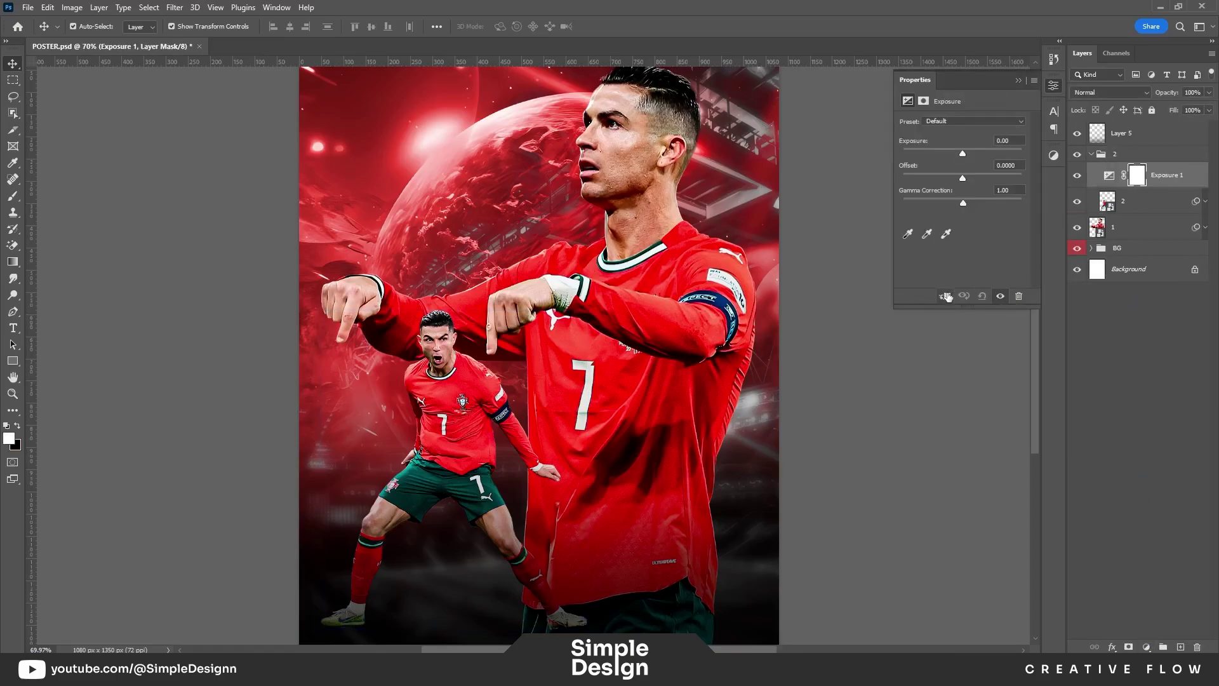
left_click_drag(963, 155, 967, 155)
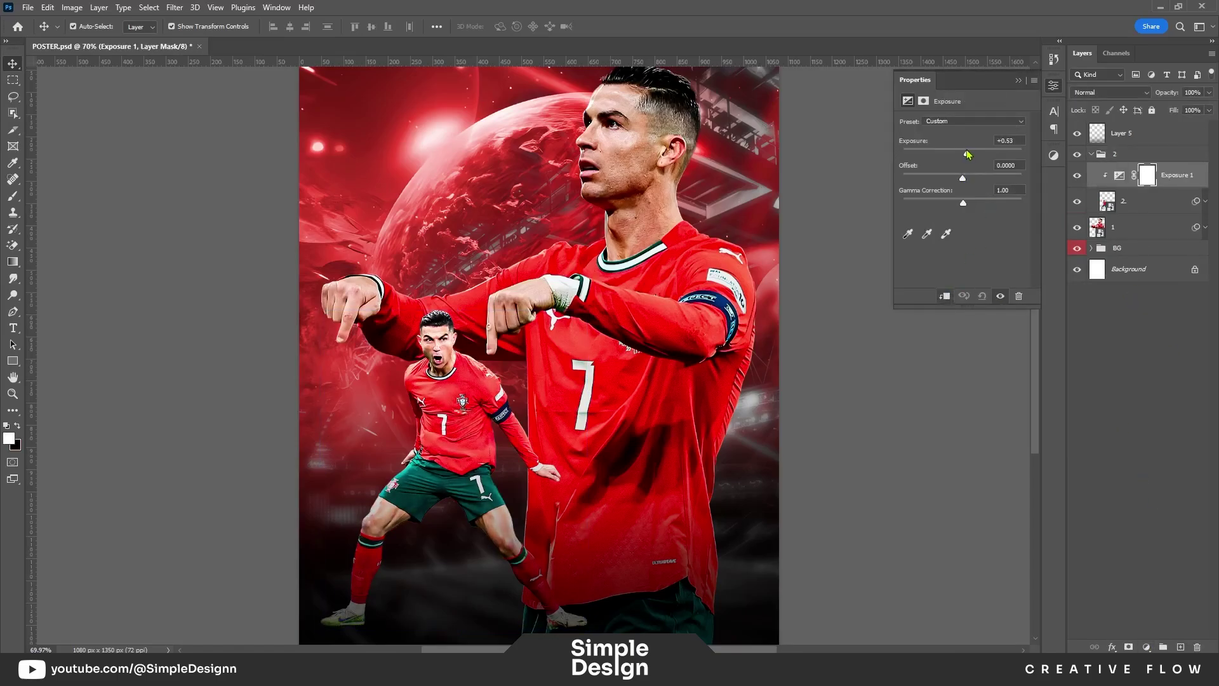
left_click(1019, 81)
key("ctrl+i")
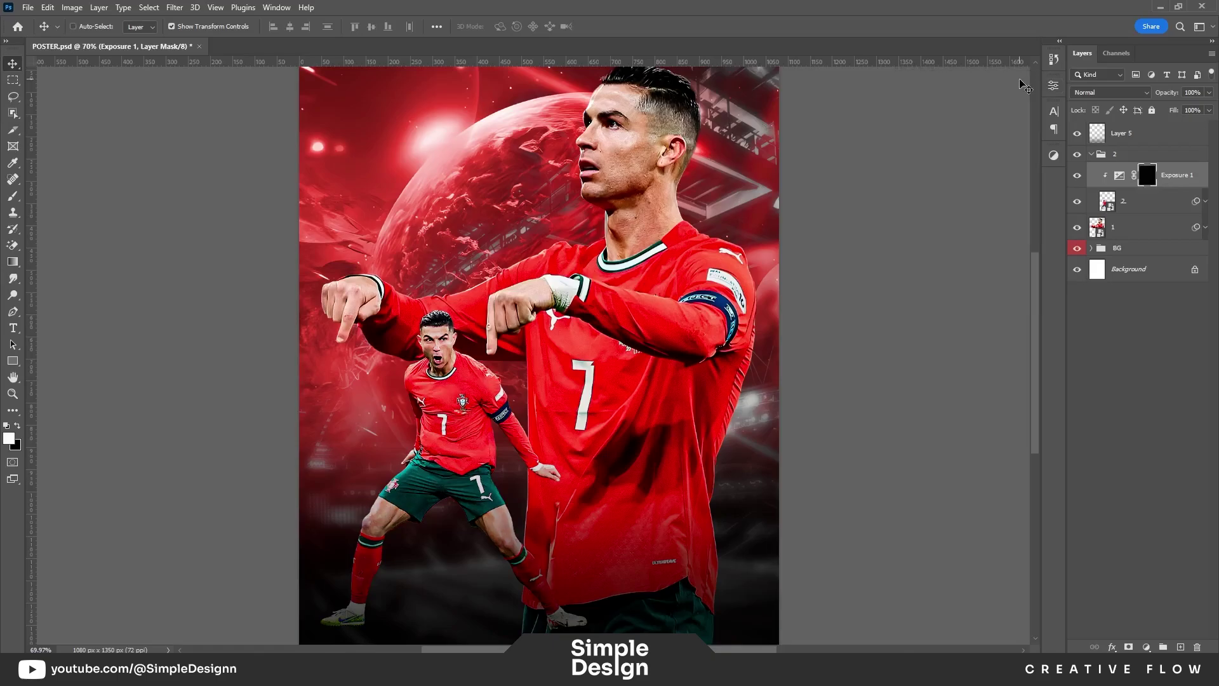
Step: Paint white on the mask at 25% flow over the neck, shoulders, head and hair
key("b")
scroll(438, 321, "up", 3)
scroll(474, 313, "up", 5)
key("shift+2")
key("shift+5")
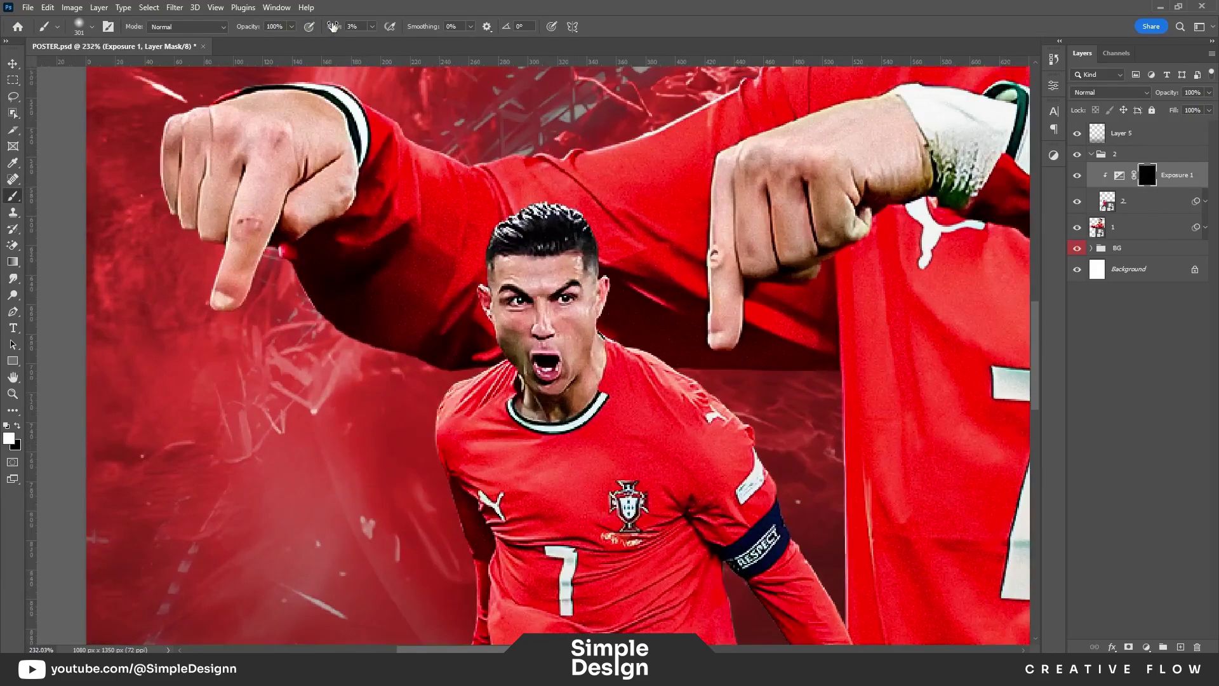
left_click_drag(638, 331, 738, 399)
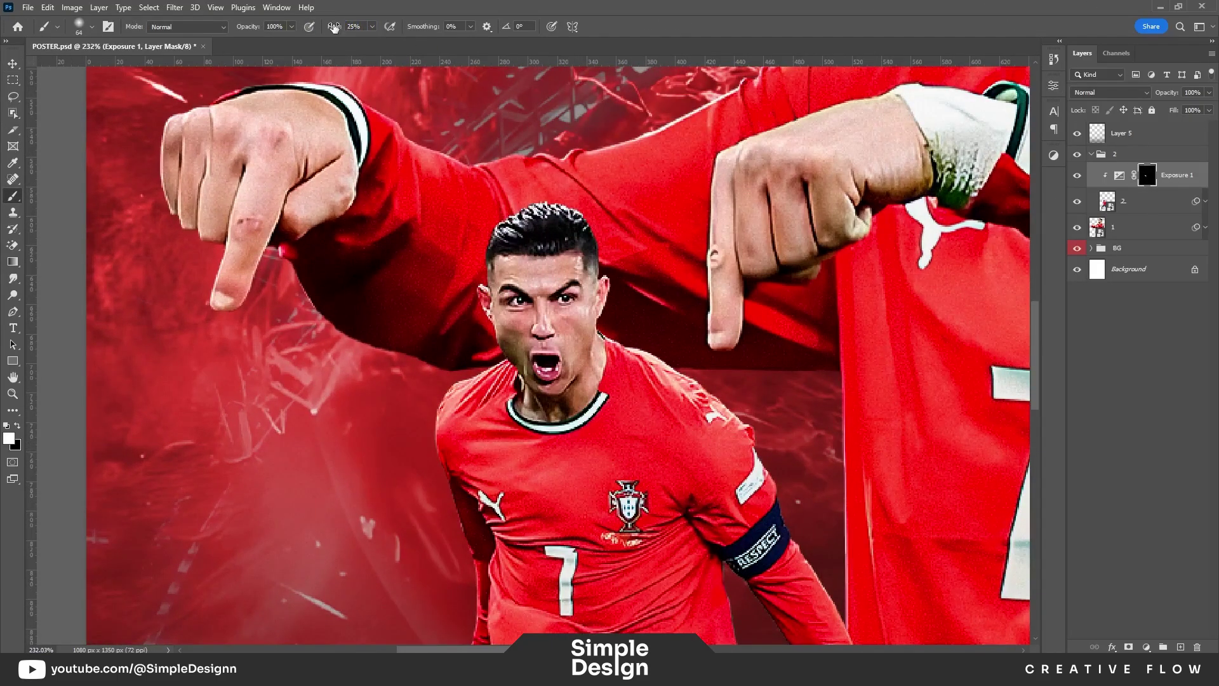
key("bracketleft")
key("bracketleft")
key("bracketleft")
left_click_drag(634, 301, 719, 405)
mouse_move(609, 297)
left_mouse_down()
mouse_move(537, 203)
mouse_move(499, 276)
mouse_move(487, 335)
left_mouse_up()
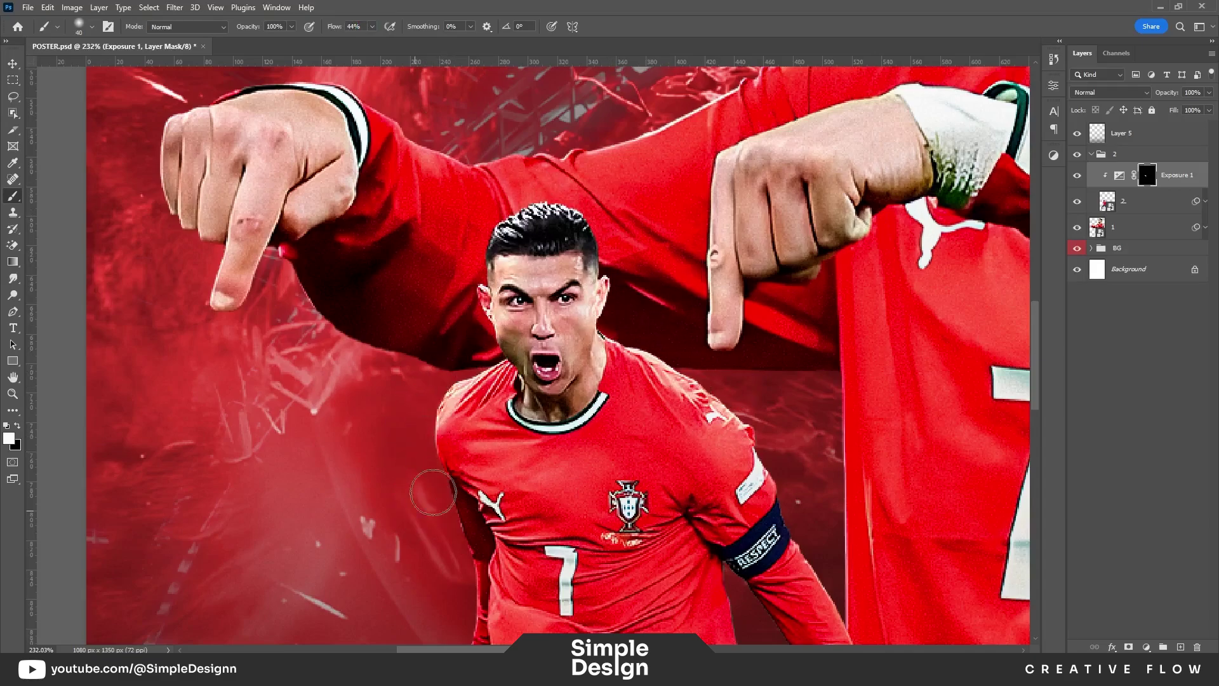
Step: Refine the brightening along the neck and shoulder edges with a 28 px brush at 19% flow
scroll(541, 409, "up", 3)
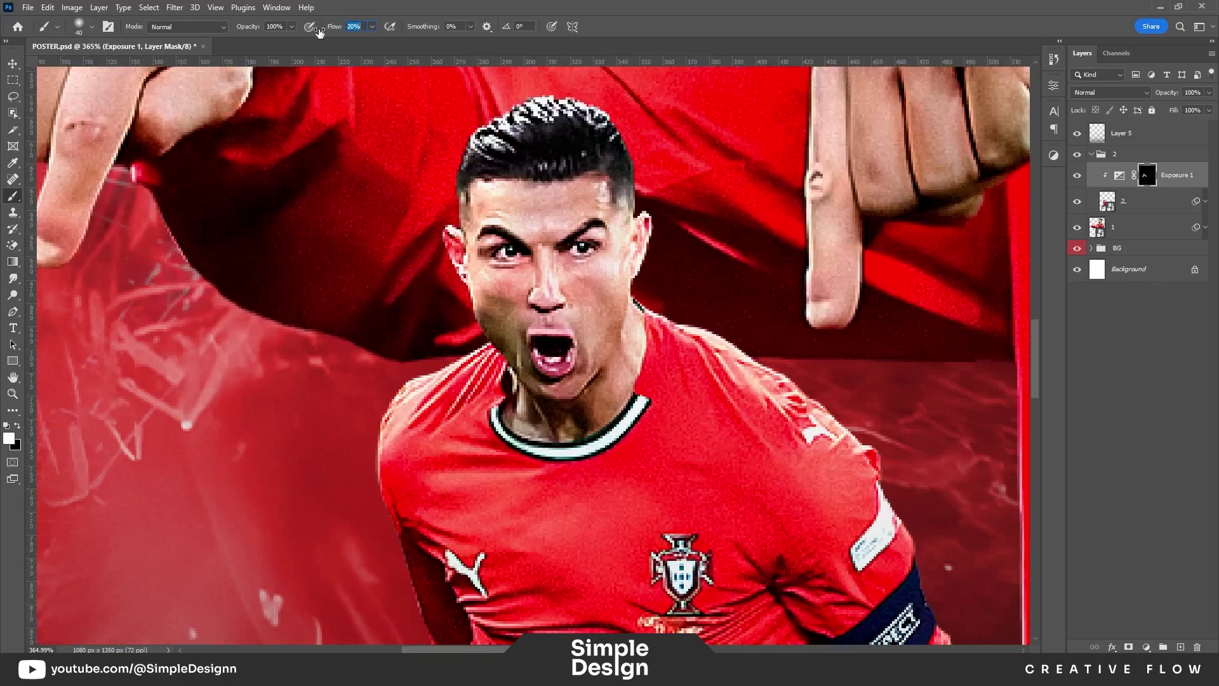
key("Down")
key("bracketleft")
key("bracketleft")
scroll(533, 356, "down", 3)
left_click_drag(597, 343, 577, 330)
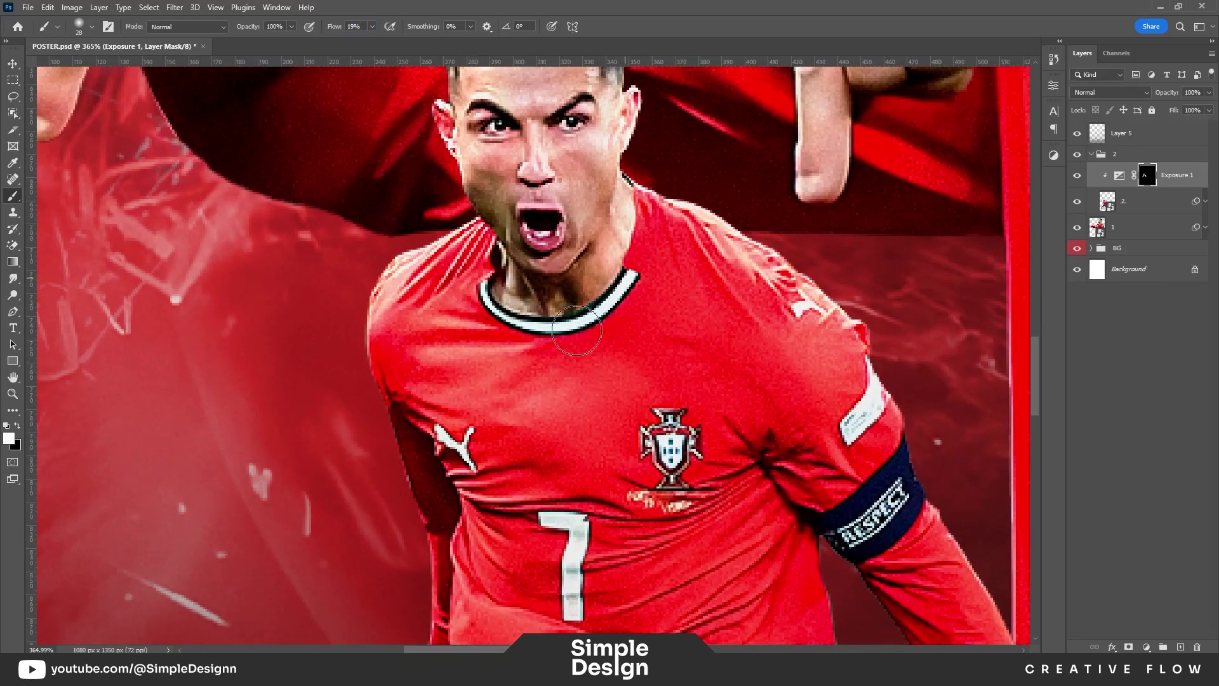
scroll(577, 330, "down", 5)
scroll(502, 170, "up", 4)
key("bracketright")
key("bracketright")
key("bracketright")
scroll(466, 382, "down", 3)
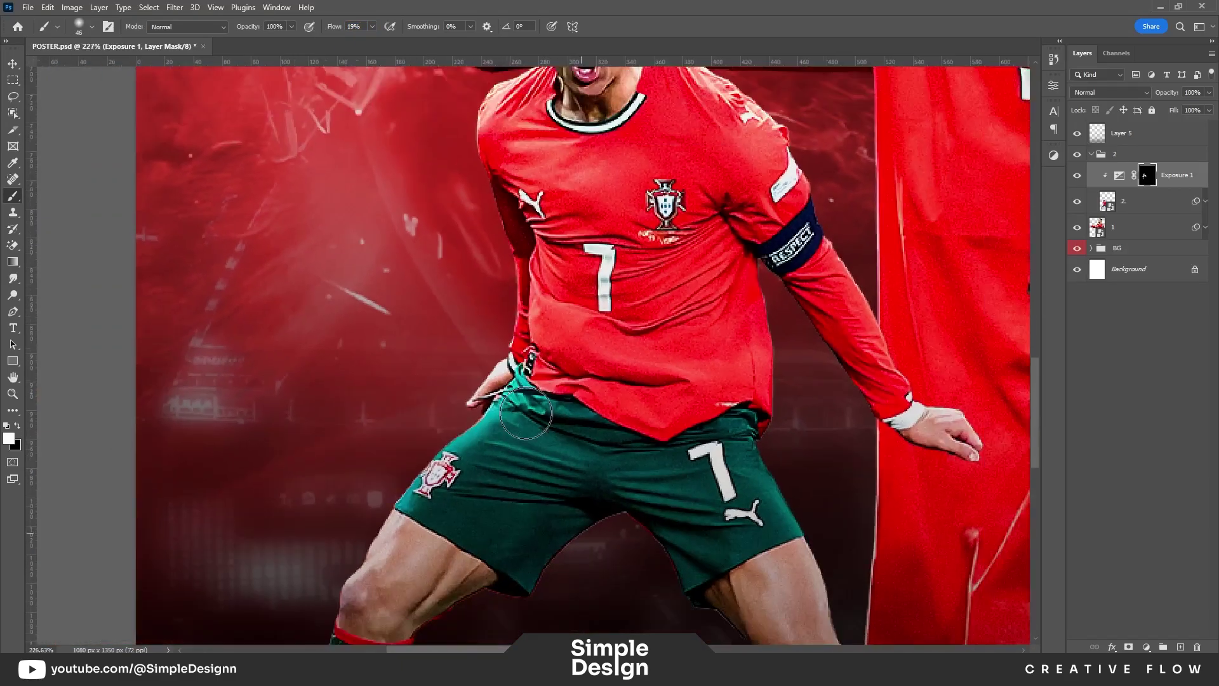
scroll(504, 354, "up", 2)
scroll(579, 379, "down", 2)
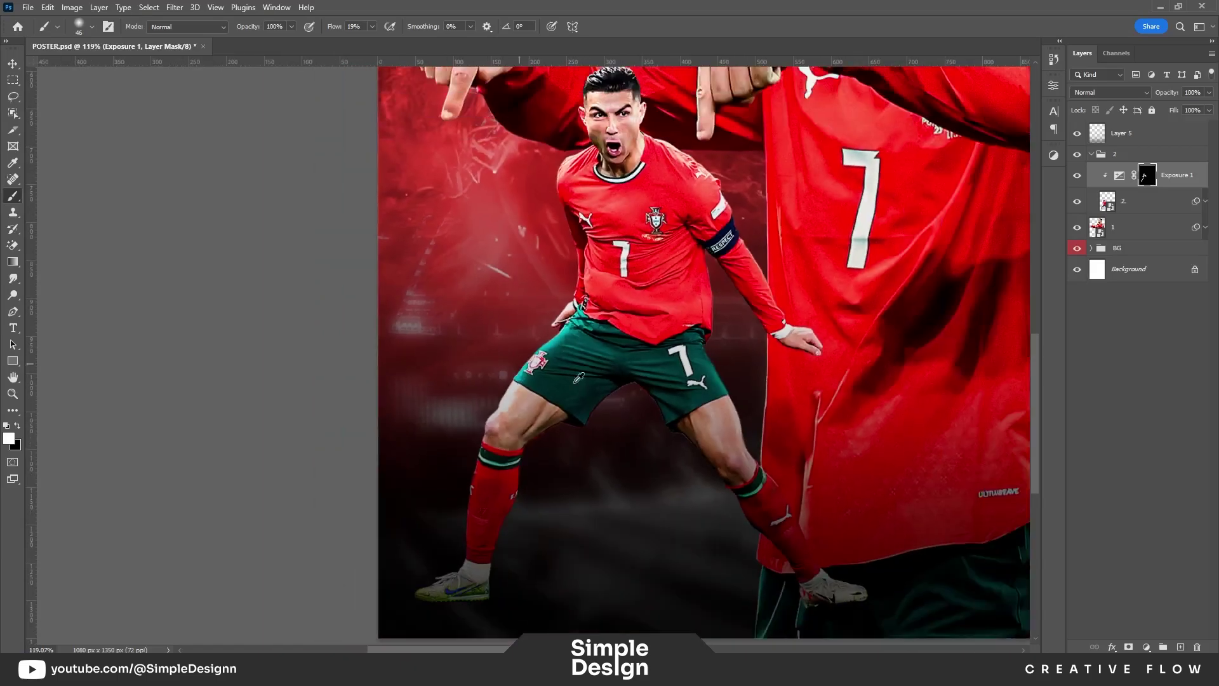
scroll(563, 448, "up", 5)
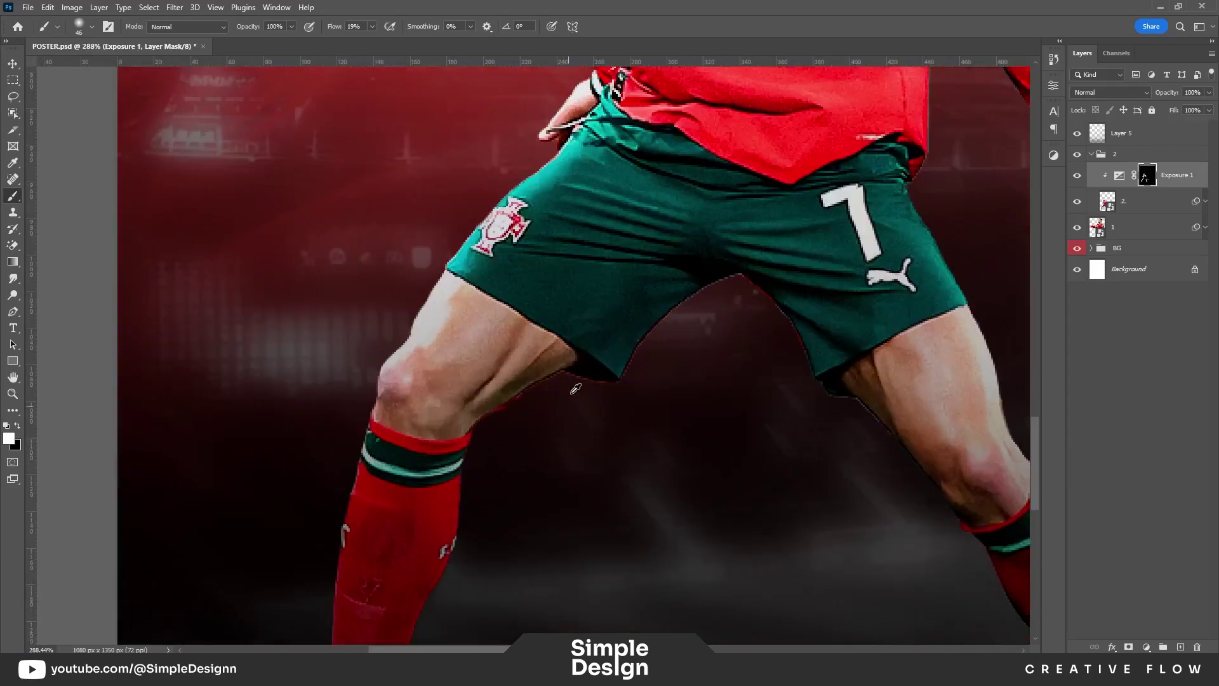
Step: Inside the small player's smart object, contract the cutout selection by 1 px, mask it, then save and close
double_click(1108, 202)
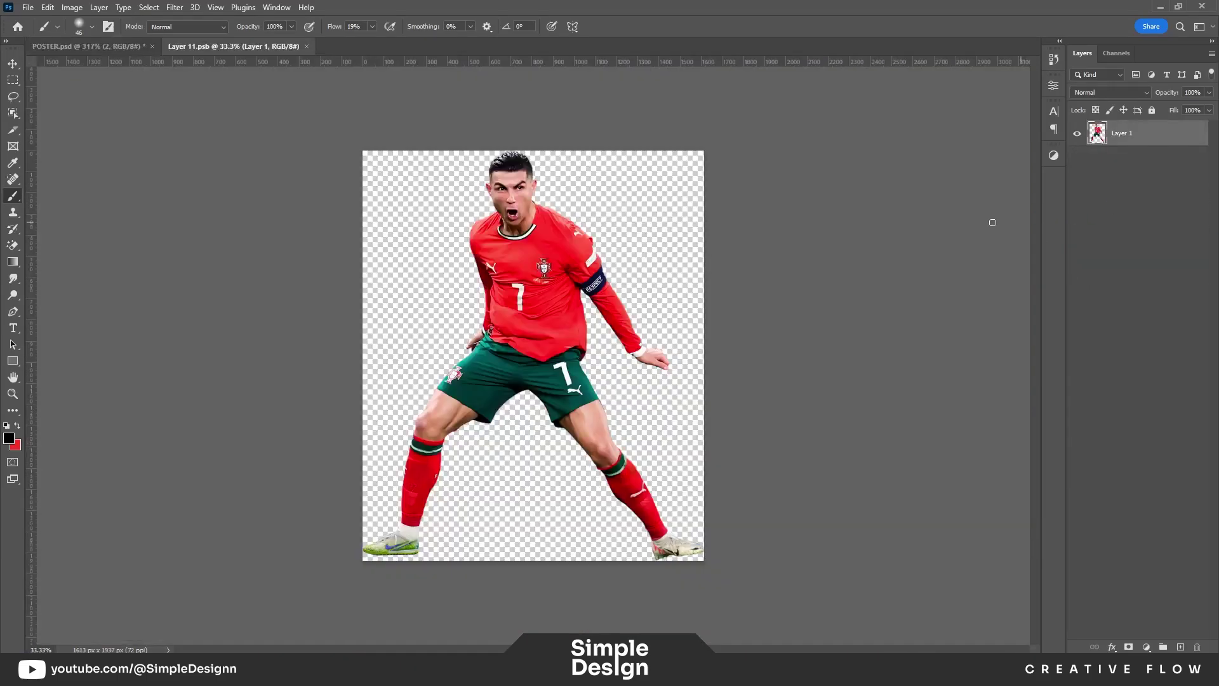
left_click(1098, 135, "ctrl")
left_click(149, 7)
left_click(285, 237)
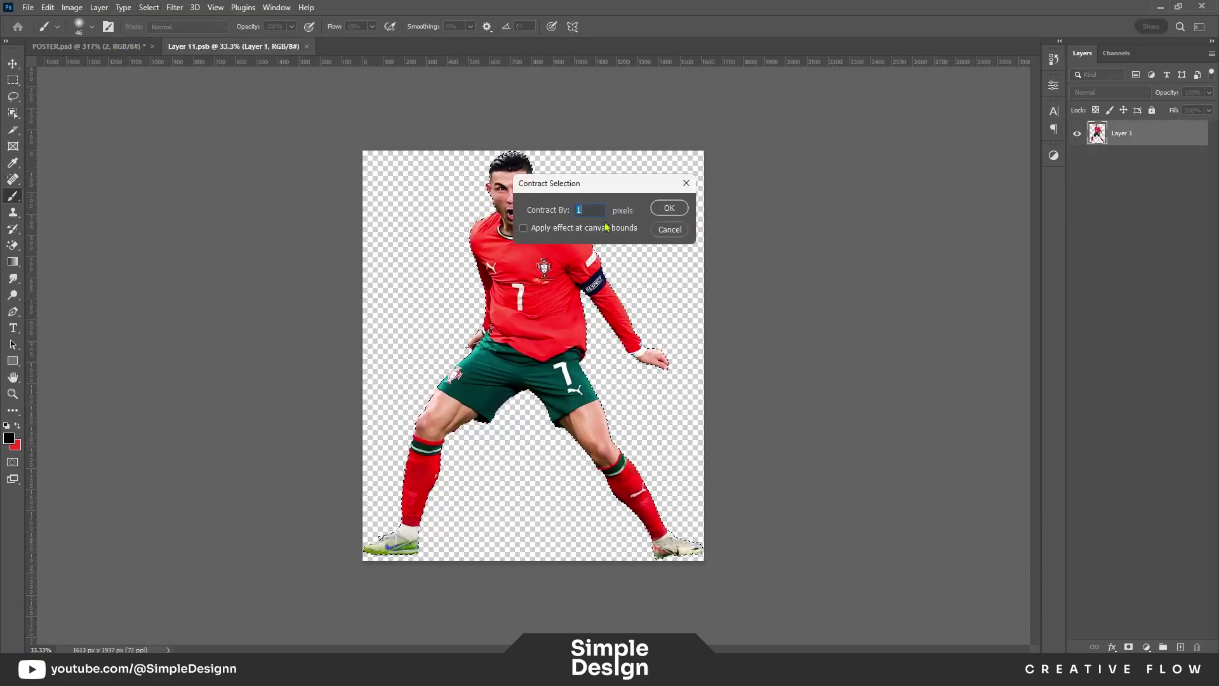
key("Return")
key("ctrl+shift+m")
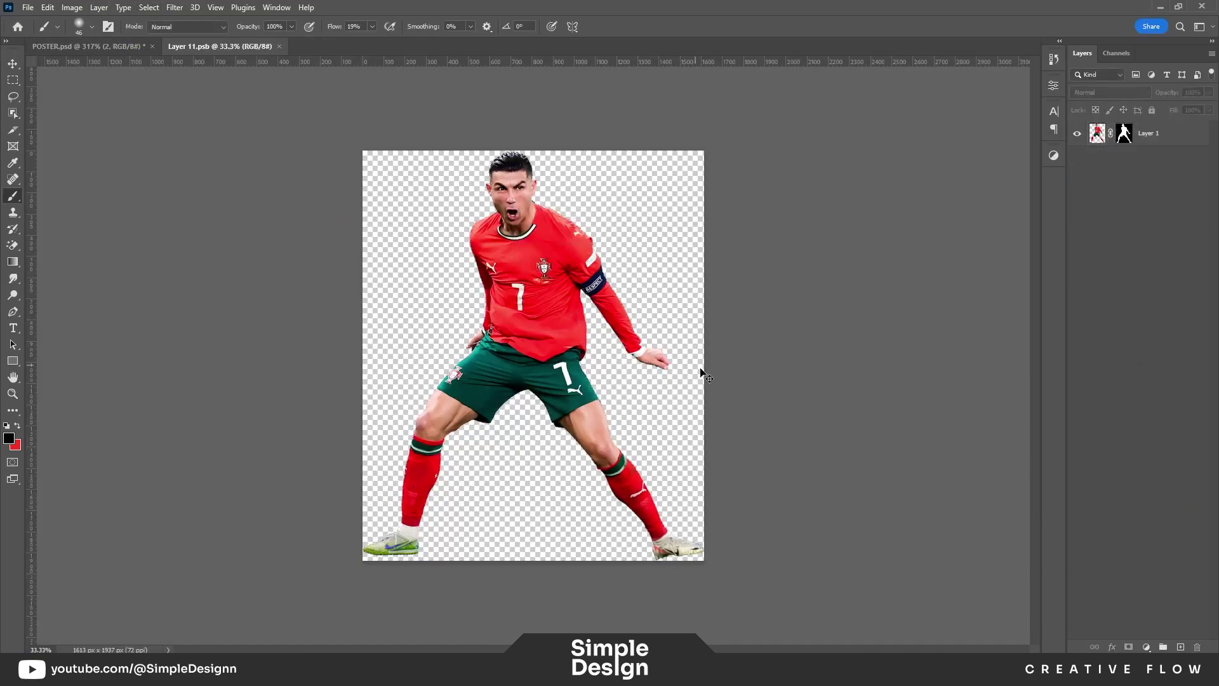
key("ctrl+s")
key("ctrl+w")
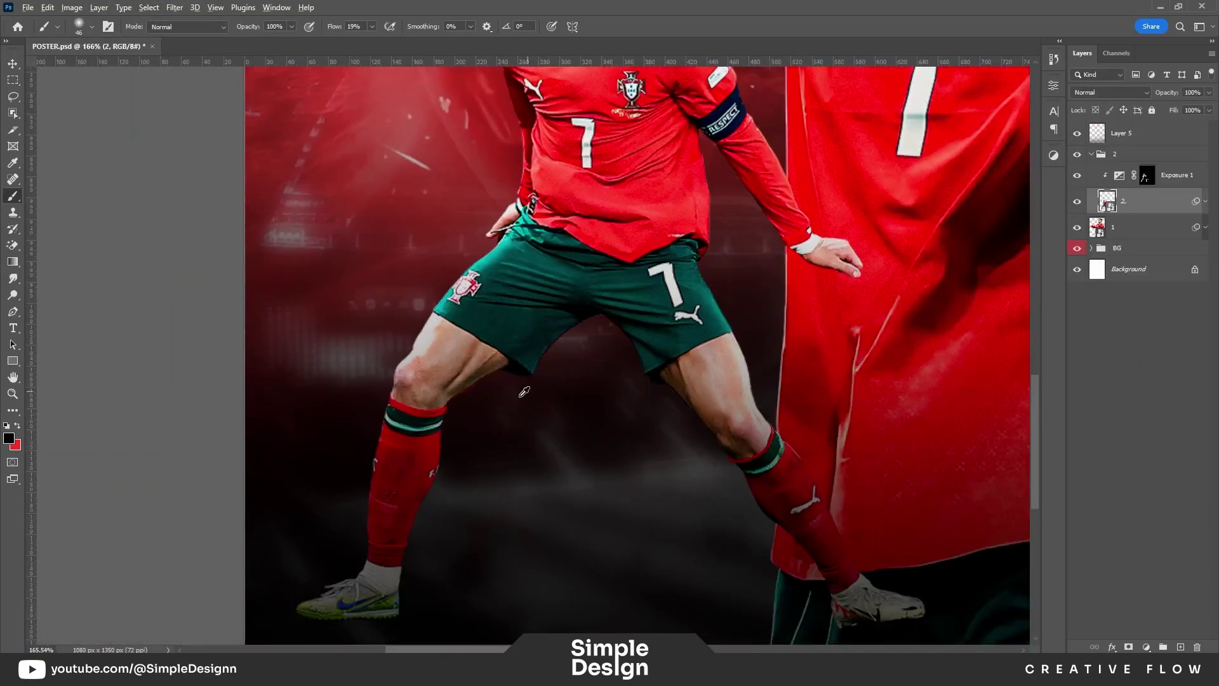
Step: Brighten the arm, legs and socks further on the Exposure 1 mask, then add an empty Layer 6
key("ctrl+0")
left_click(1147, 176)
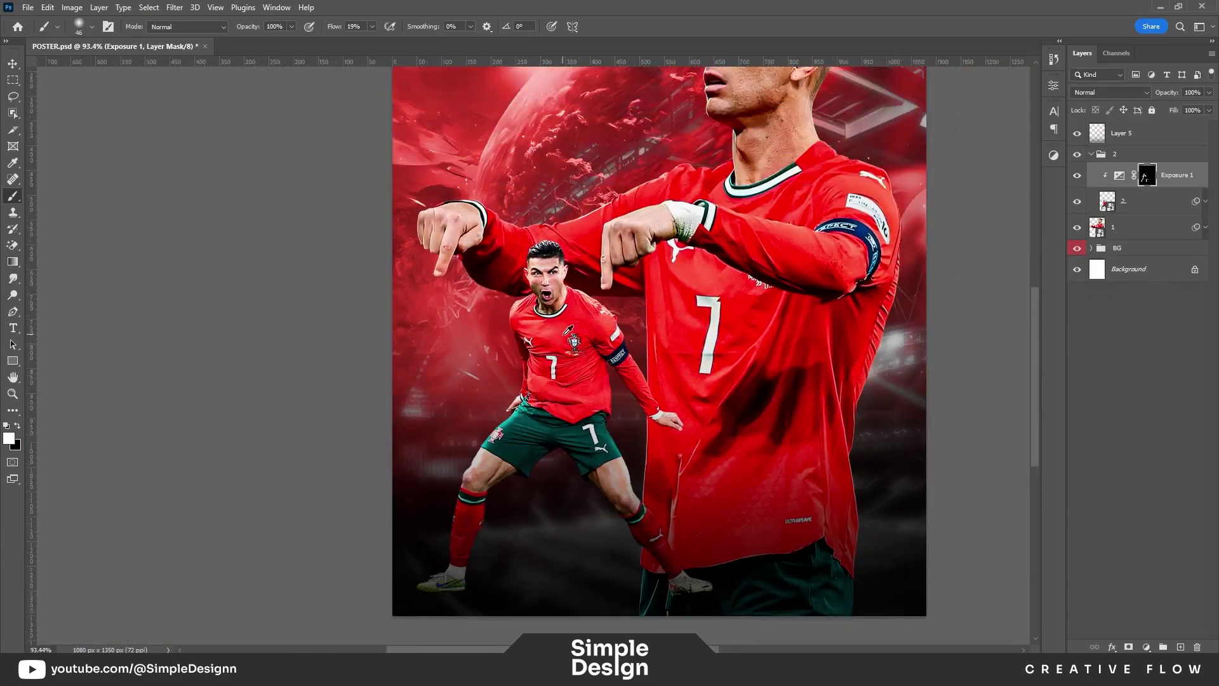
scroll(581, 308, "up", 3)
left_click_drag(655, 413, 565, 354)
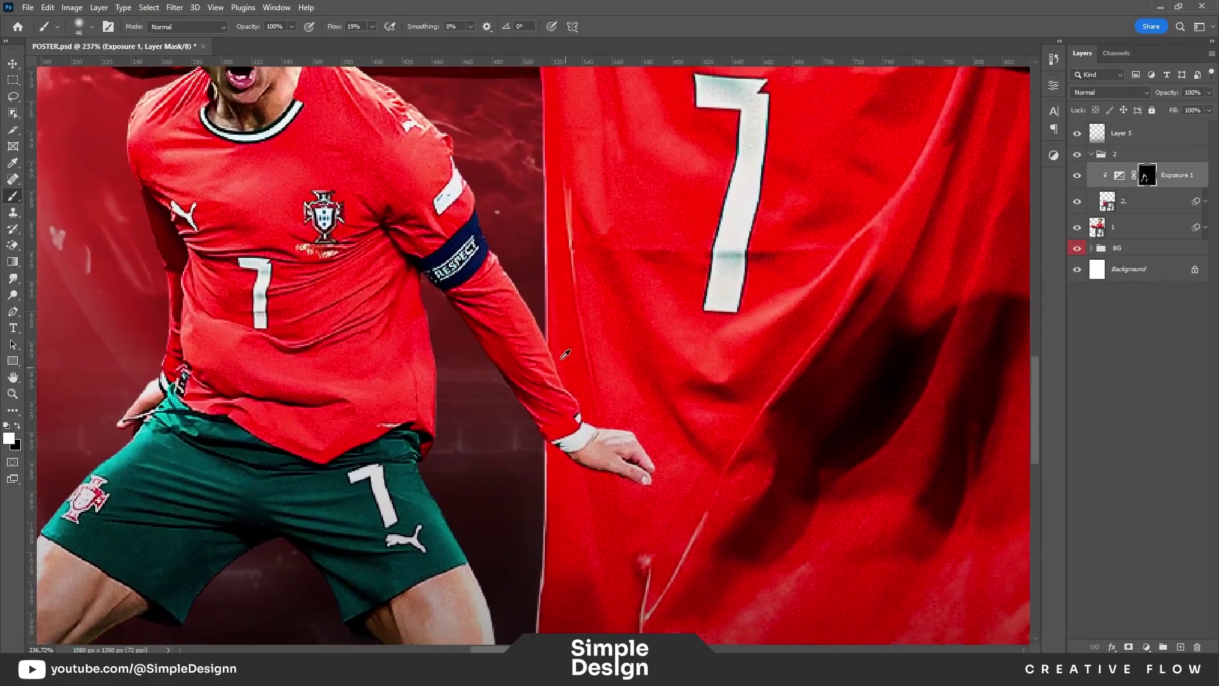
key("bracketleft")
key("bracketleft")
key("bracketleft")
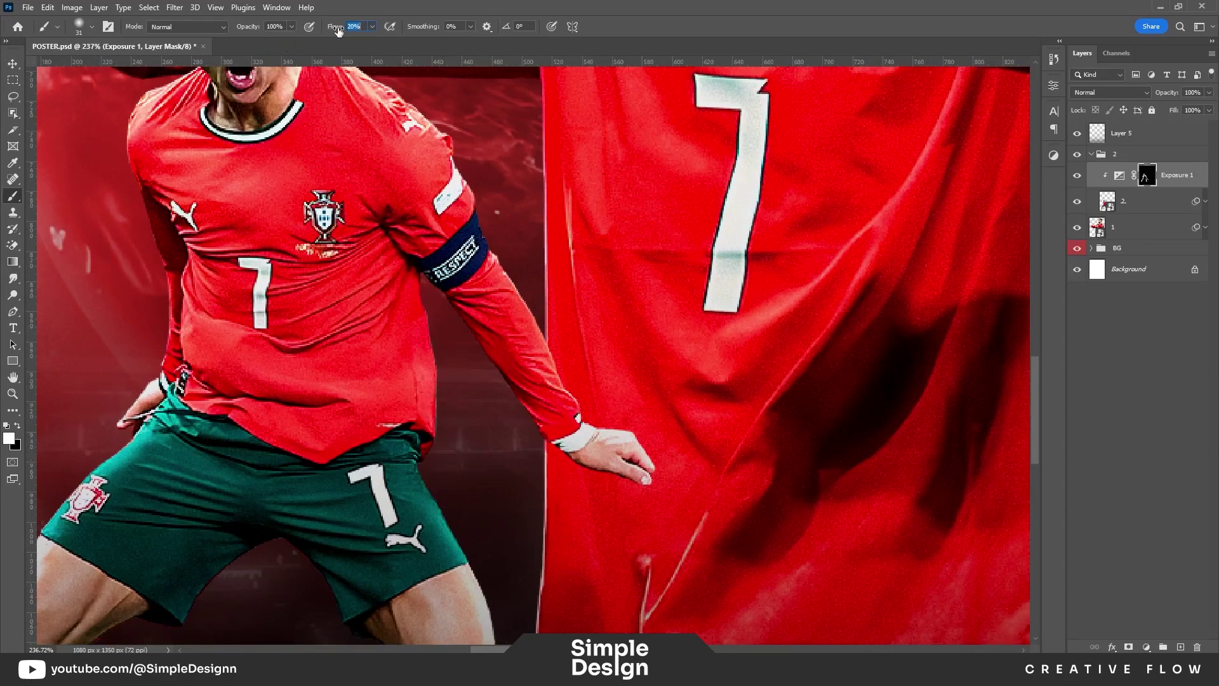
left_click_drag(494, 570, 478, 341)
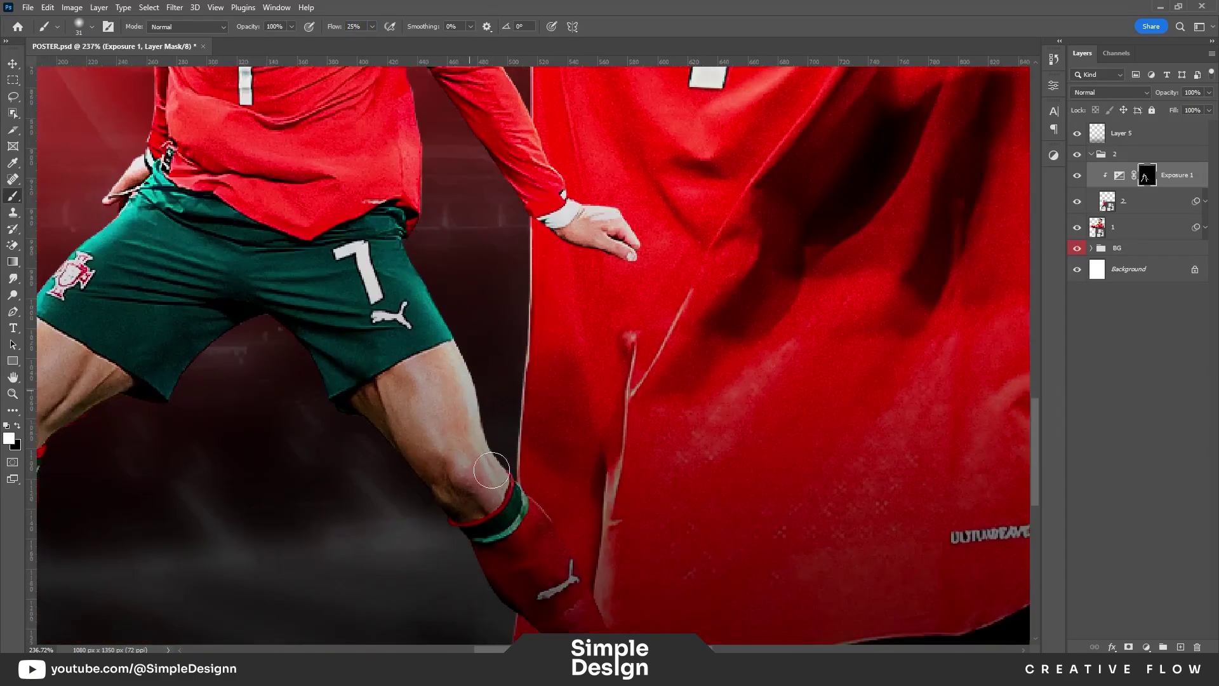
left_click_drag(625, 570, 563, 345)
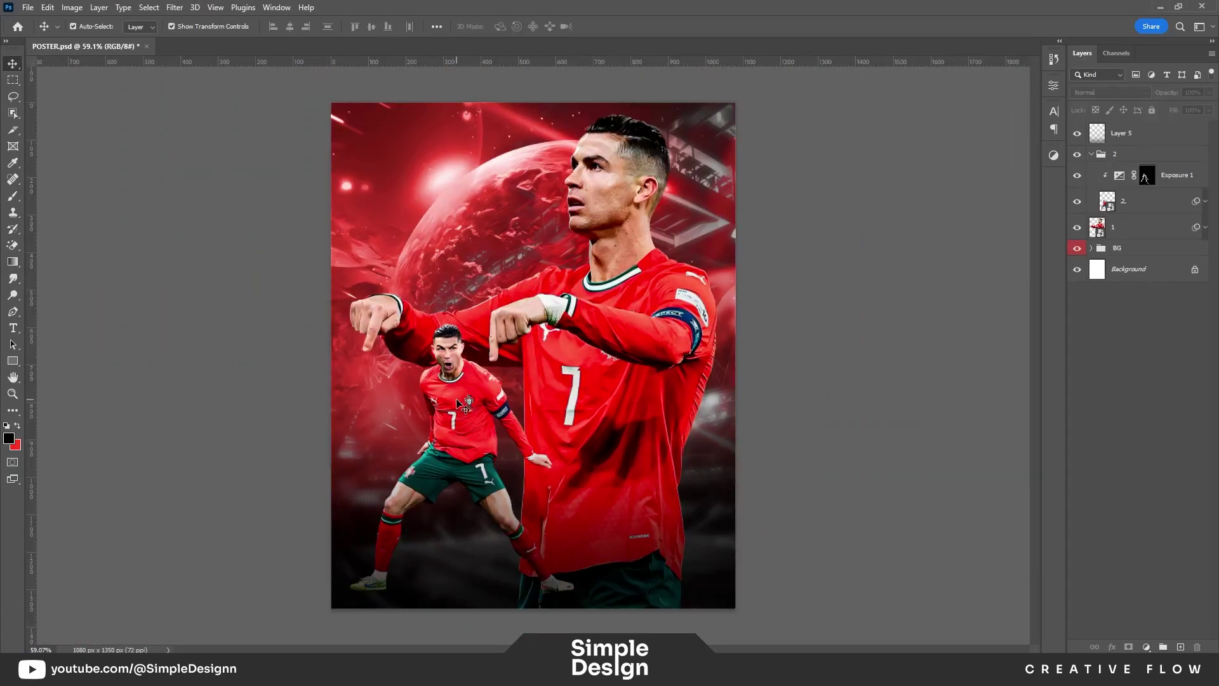
scroll(458, 405, "up", 5)
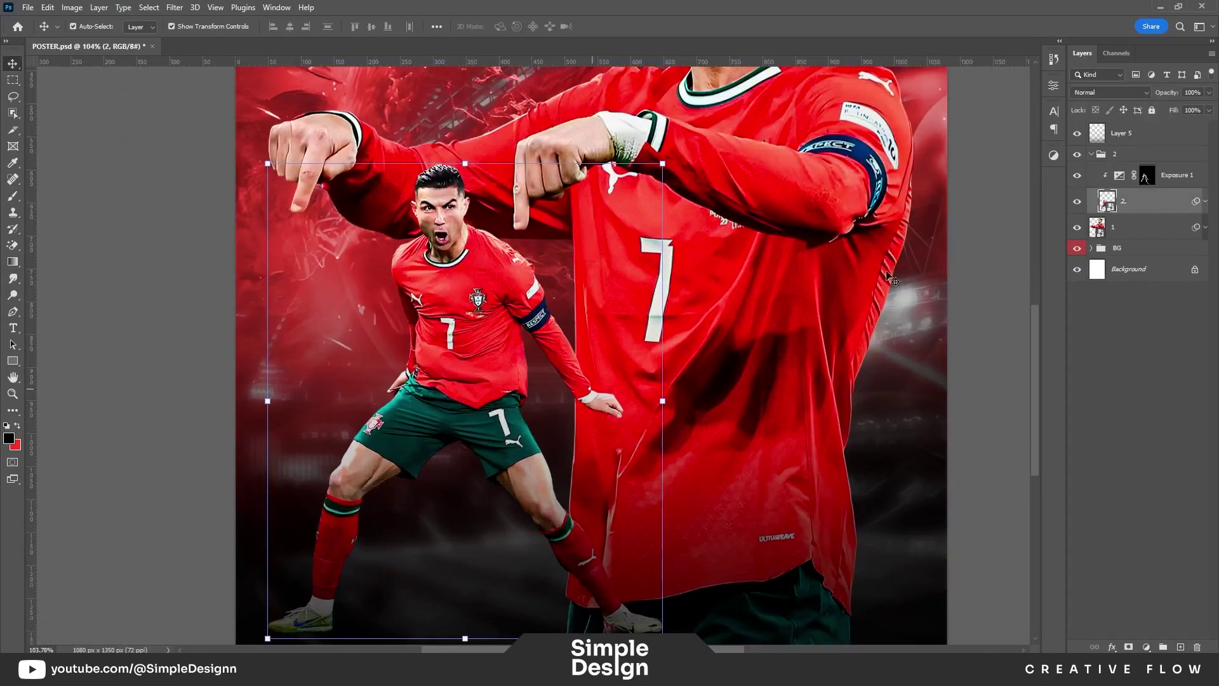
left_click(1162, 179)
left_click(1181, 647)
left_click(1177, 188, "alt")
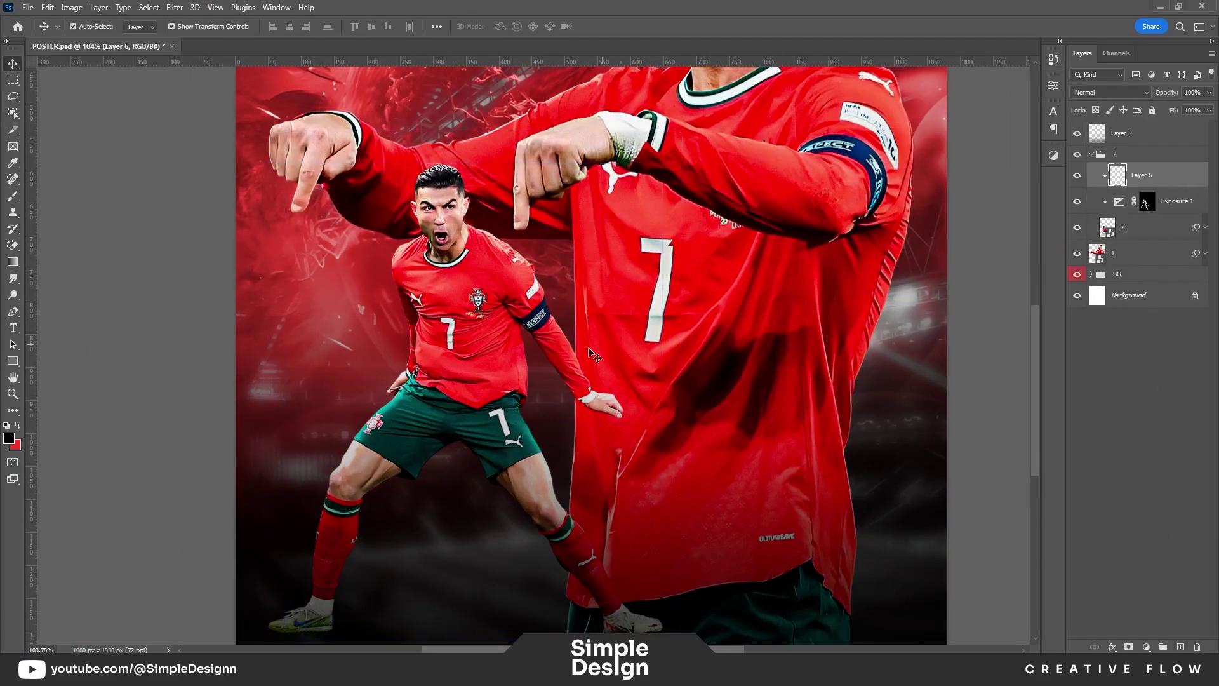
key("b")
key("d")
scroll(530, 198, "up", 8)
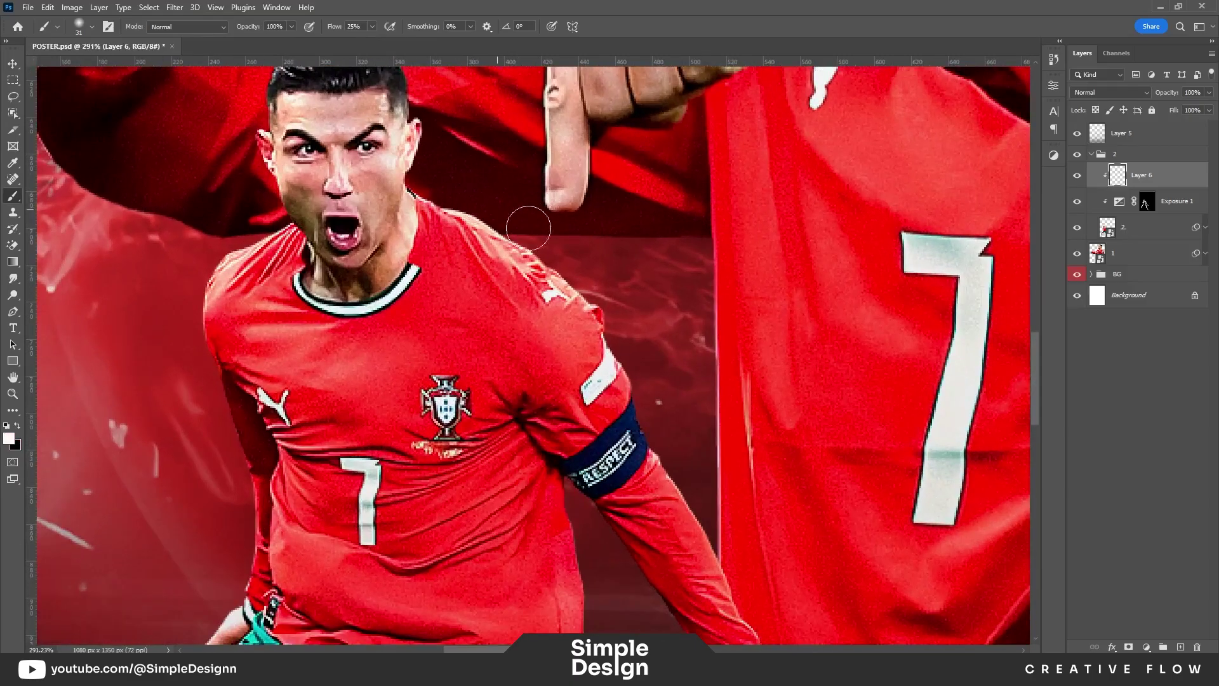
scroll(529, 229, "up", 4)
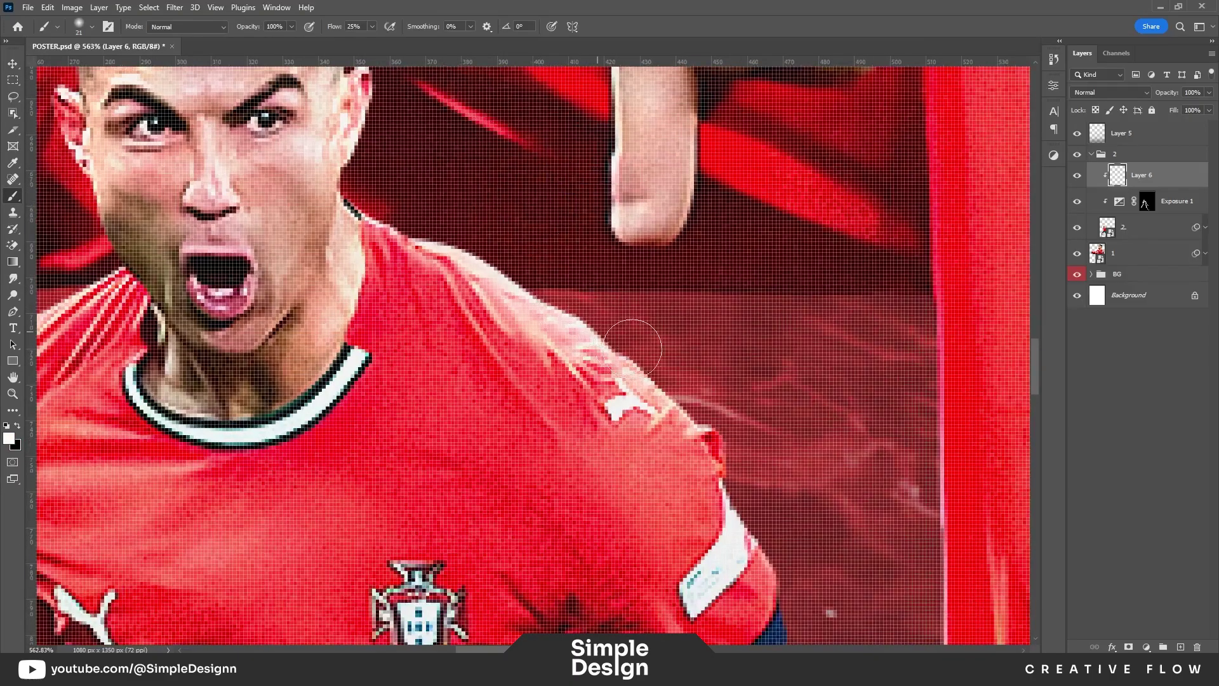
left_click_drag(633, 349, 755, 559)
scroll(750, 350, "down", 2)
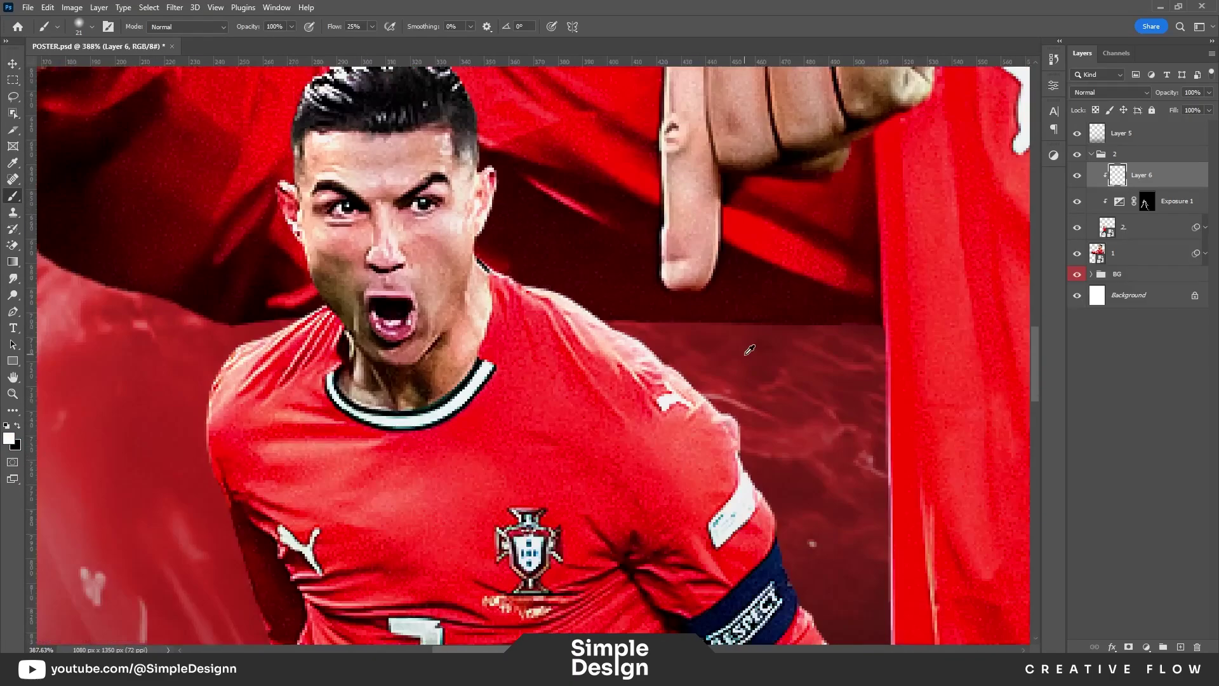
scroll(750, 350, "down", 2)
scroll(606, 355, "up", 3)
scroll(606, 354, "up", 2)
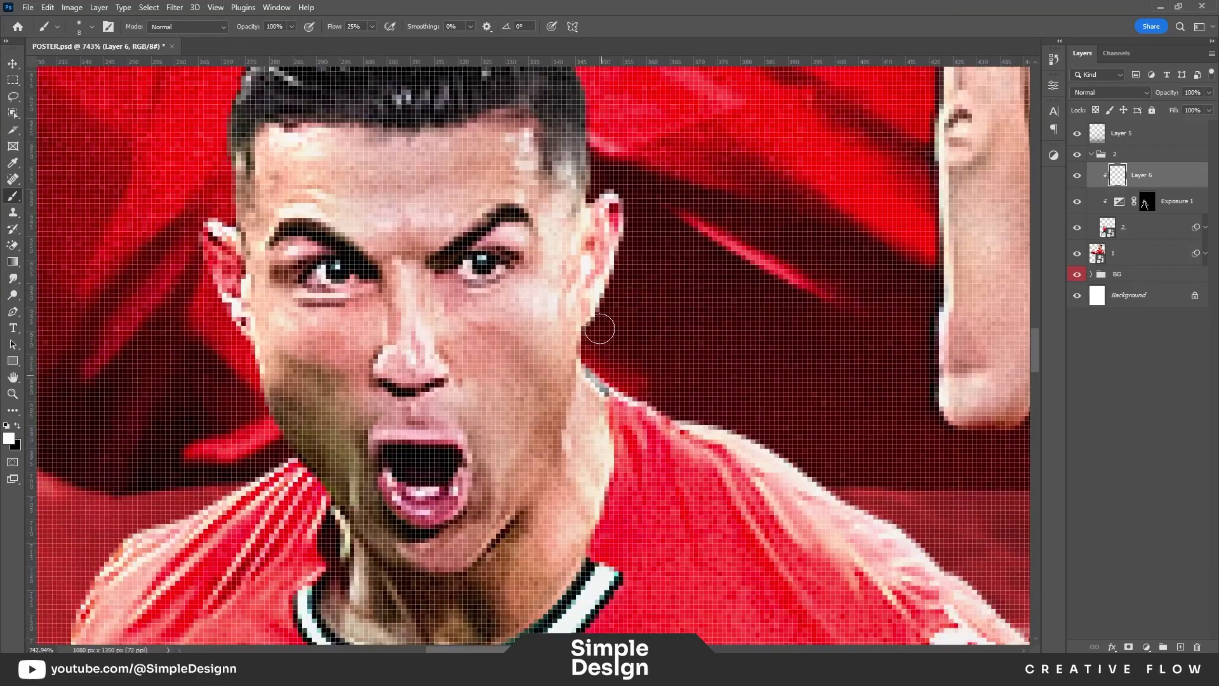
scroll(653, 262, "down", 5)
scroll(711, 240, "up", 3)
scroll(711, 240, "up", 2)
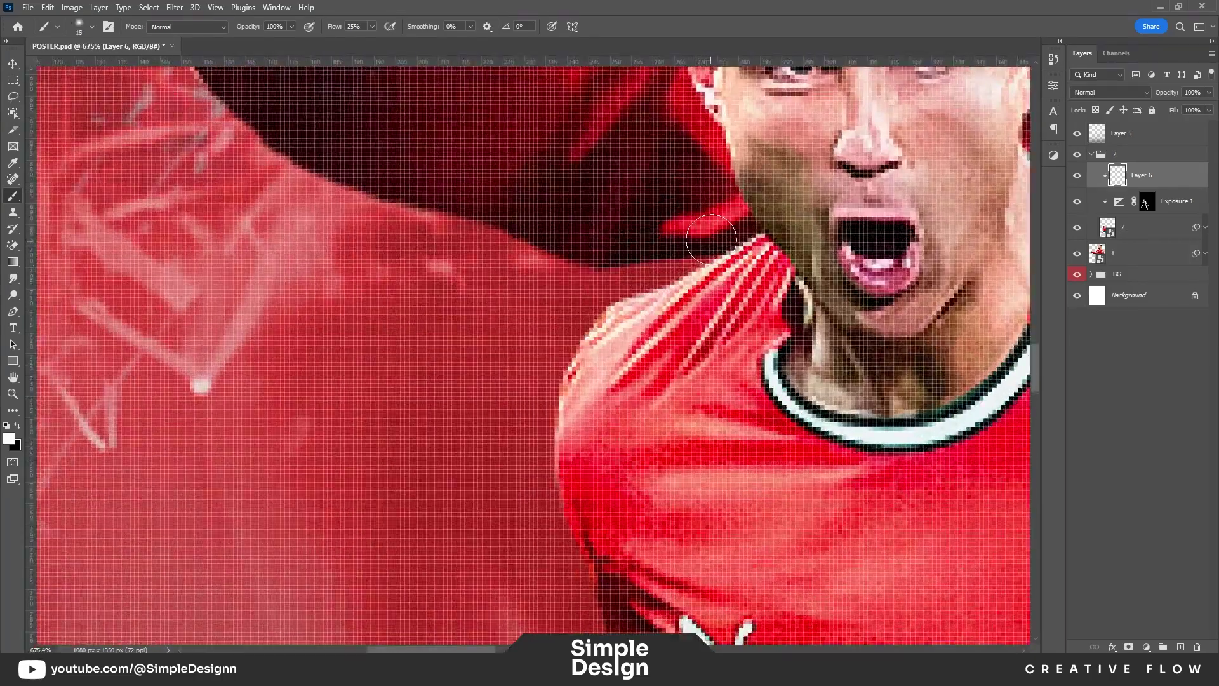
left_click_drag(746, 227, 666, 278)
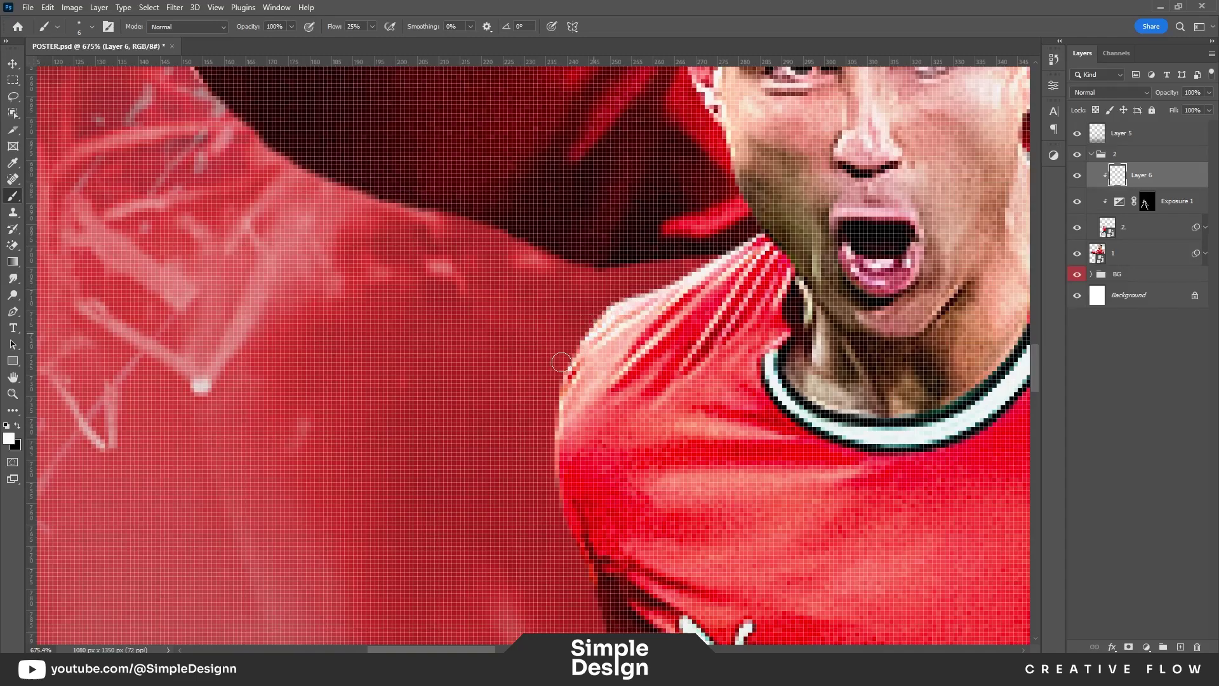
scroll(584, 335, "down", 5)
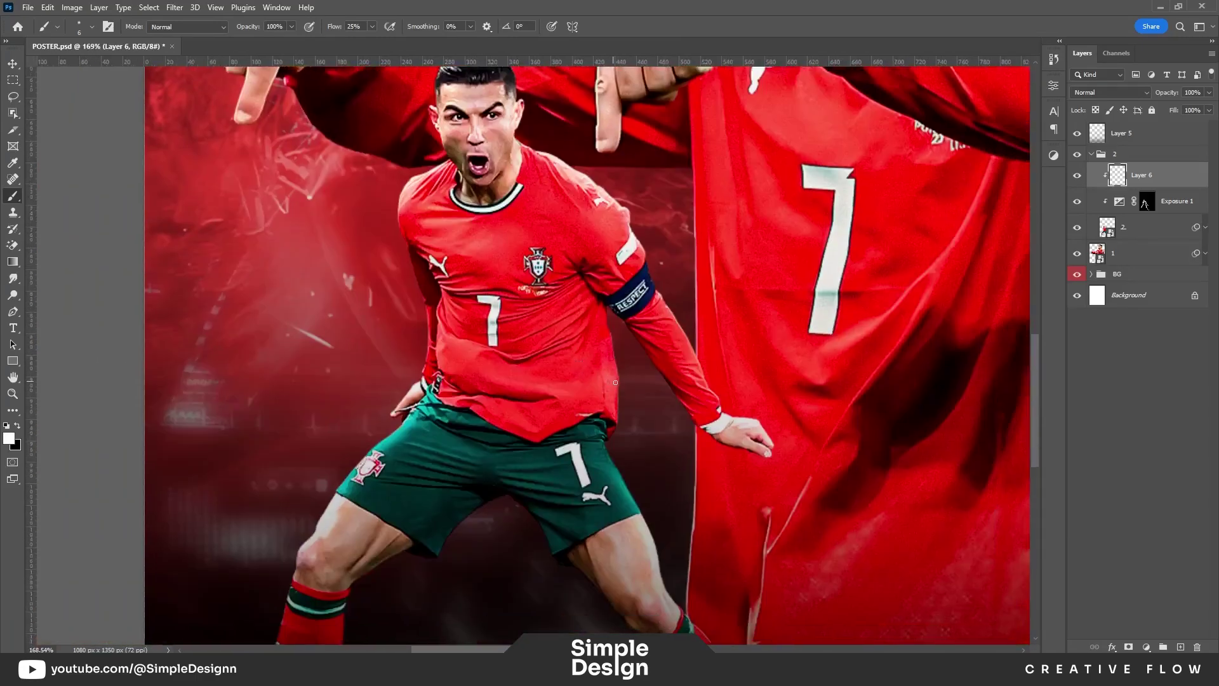
scroll(470, 456, "up", 2)
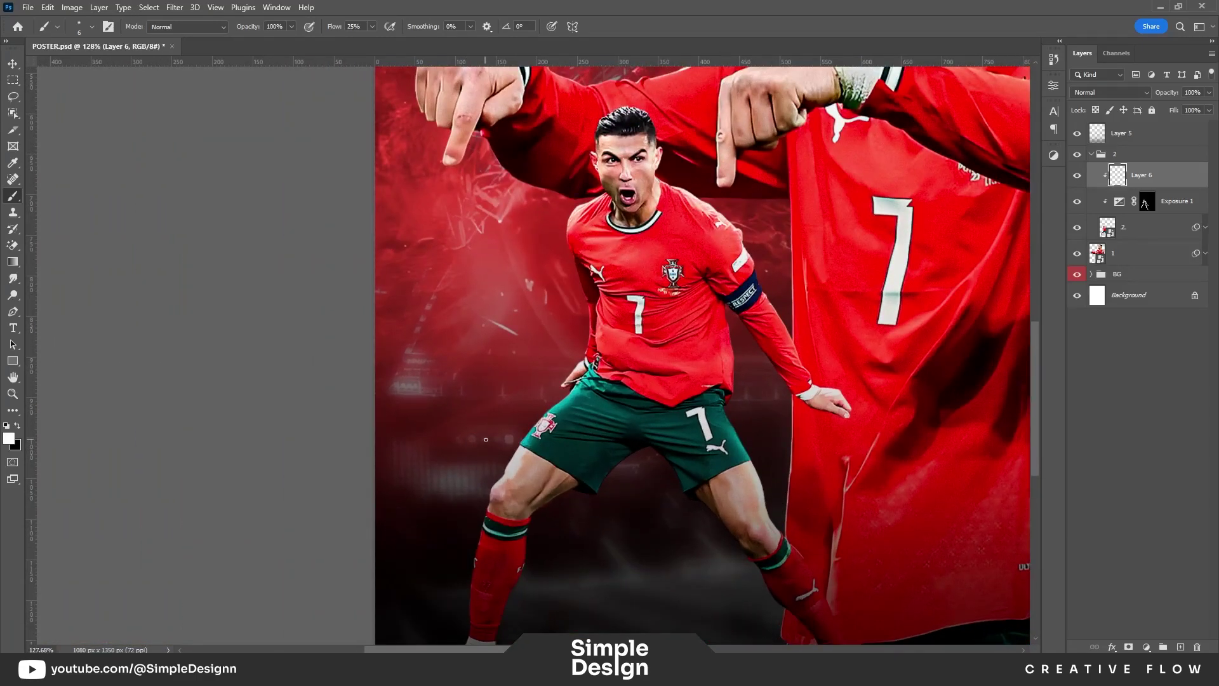
scroll(547, 441, "down", 2)
scroll(482, 417, "down", 1)
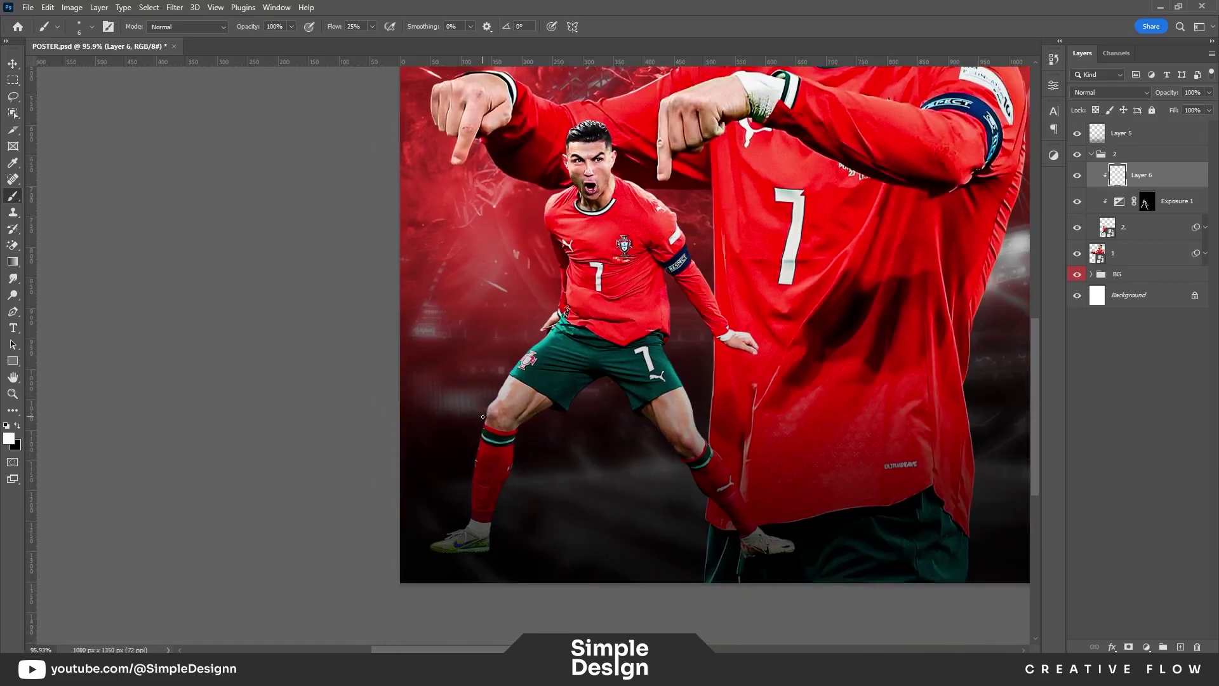
scroll(577, 427, "up", 6)
scroll(597, 325, "up", 6)
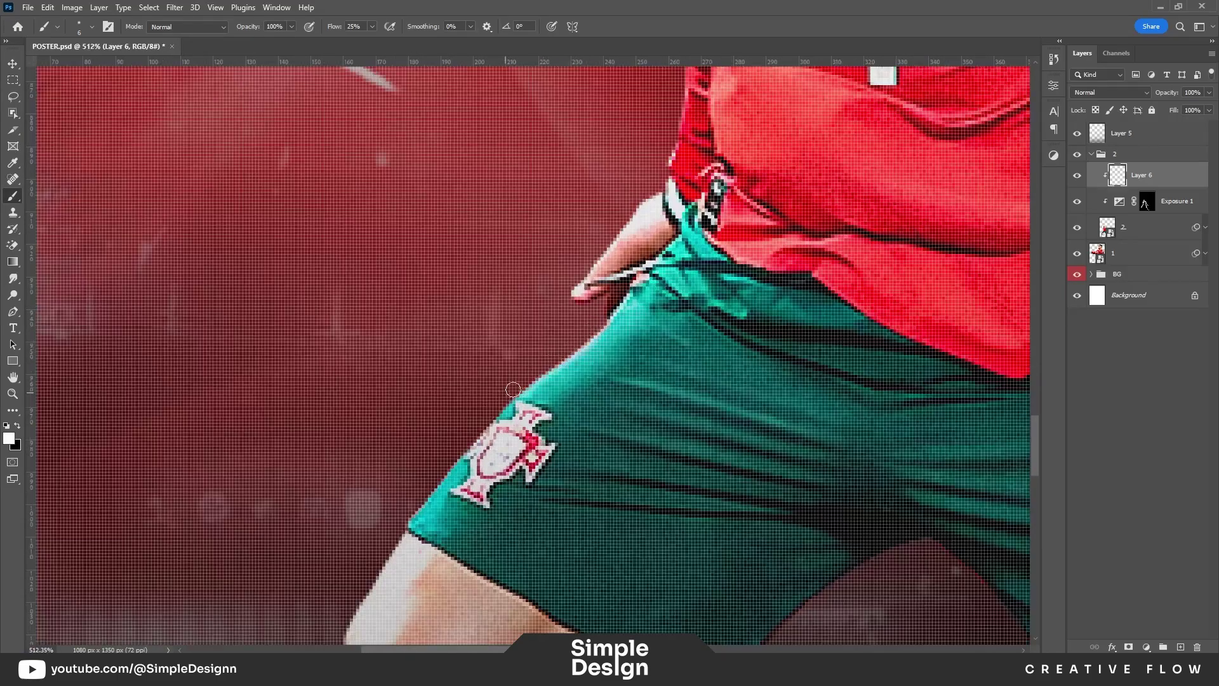
scroll(435, 470, "down", 10)
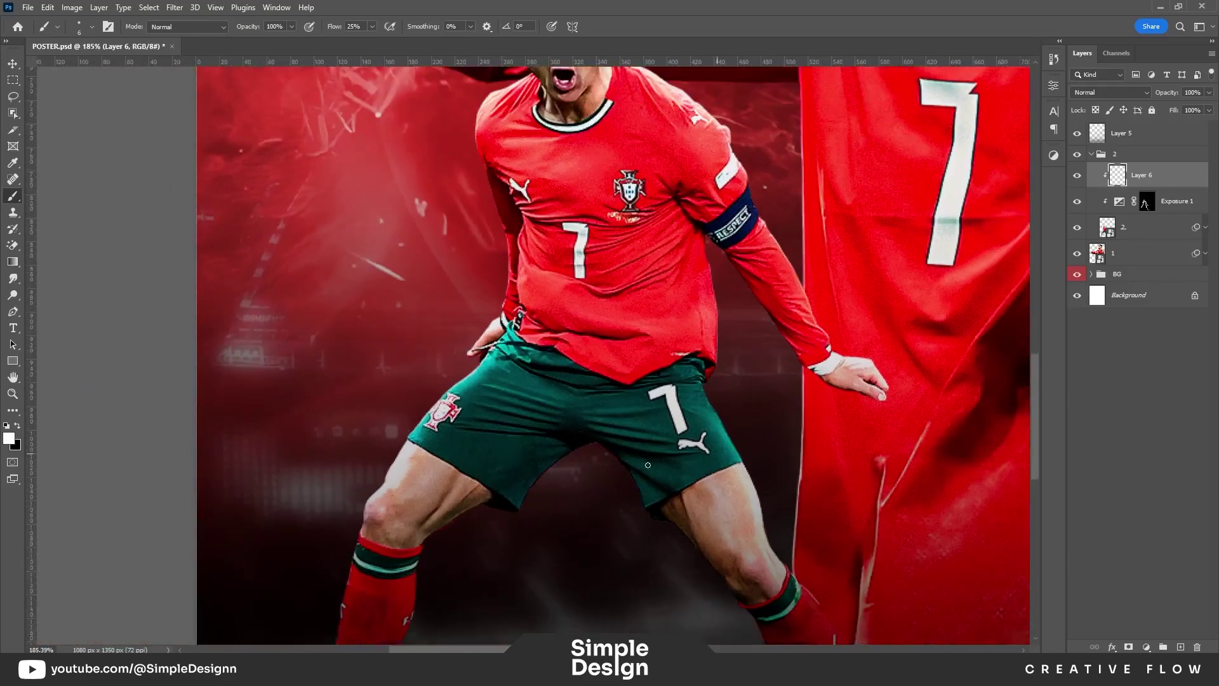
scroll(578, 371, "down", 2)
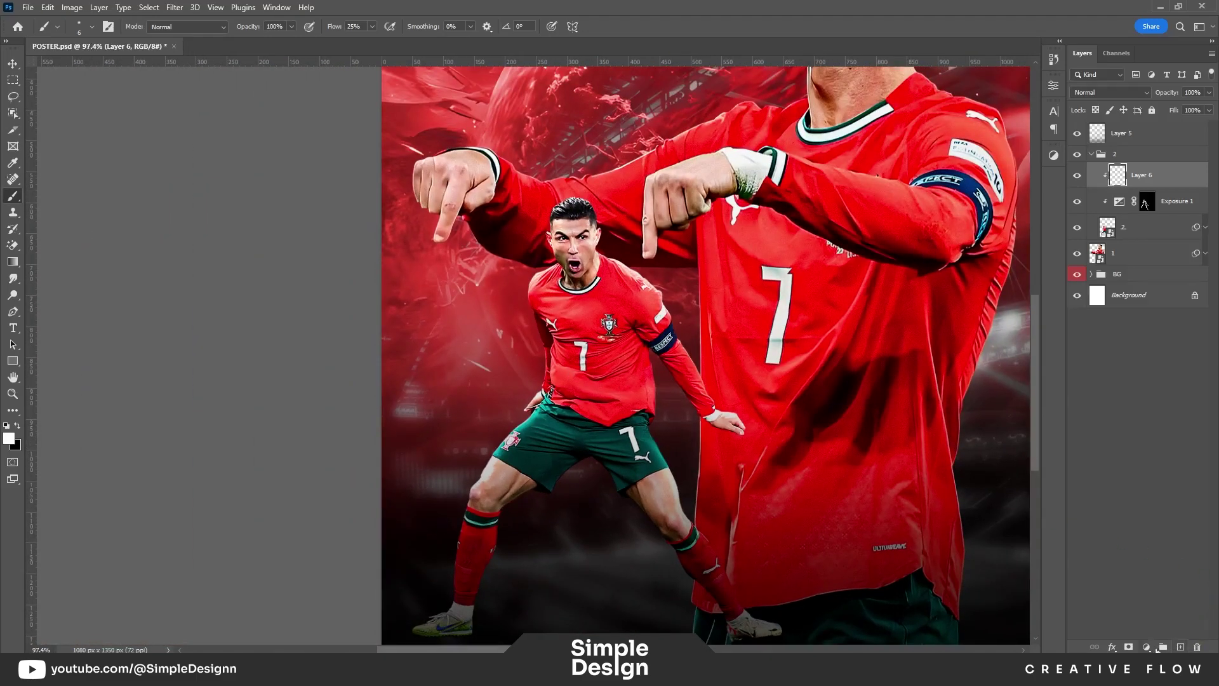
Step: Add a raised Brightness/Contrast adjustment on the small player and invert its mask to black
left_click(1147, 647)
left_click(1137, 465)
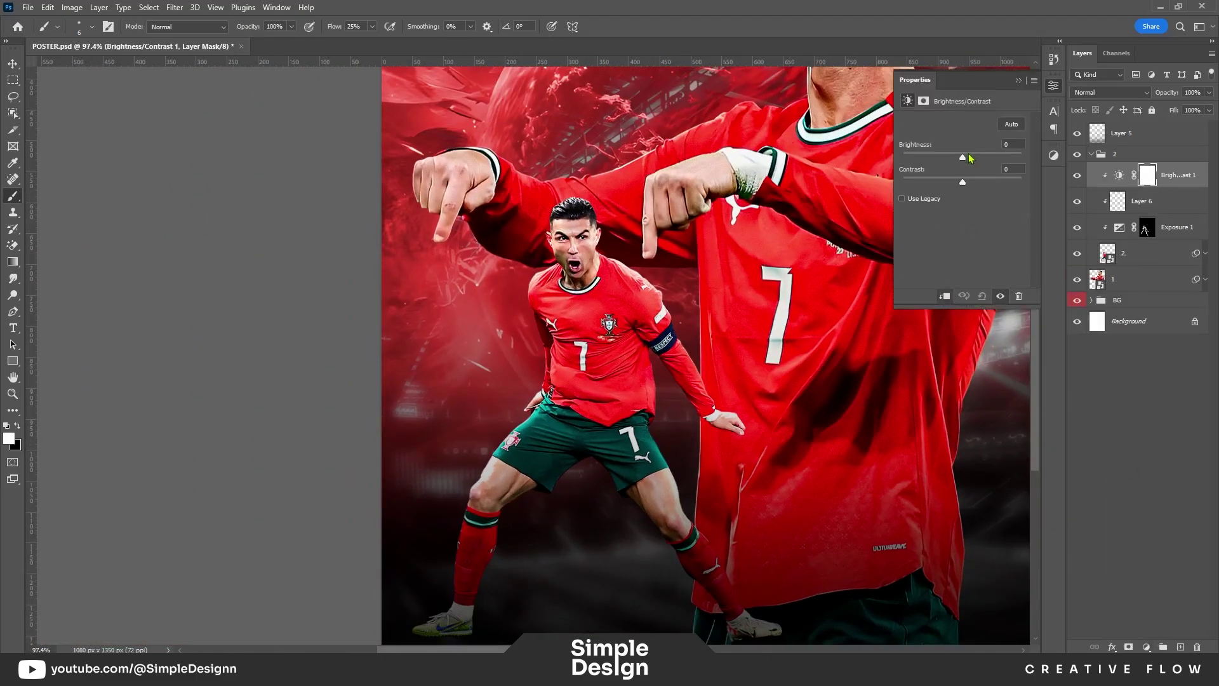
left_click_drag(968, 161, 978, 158)
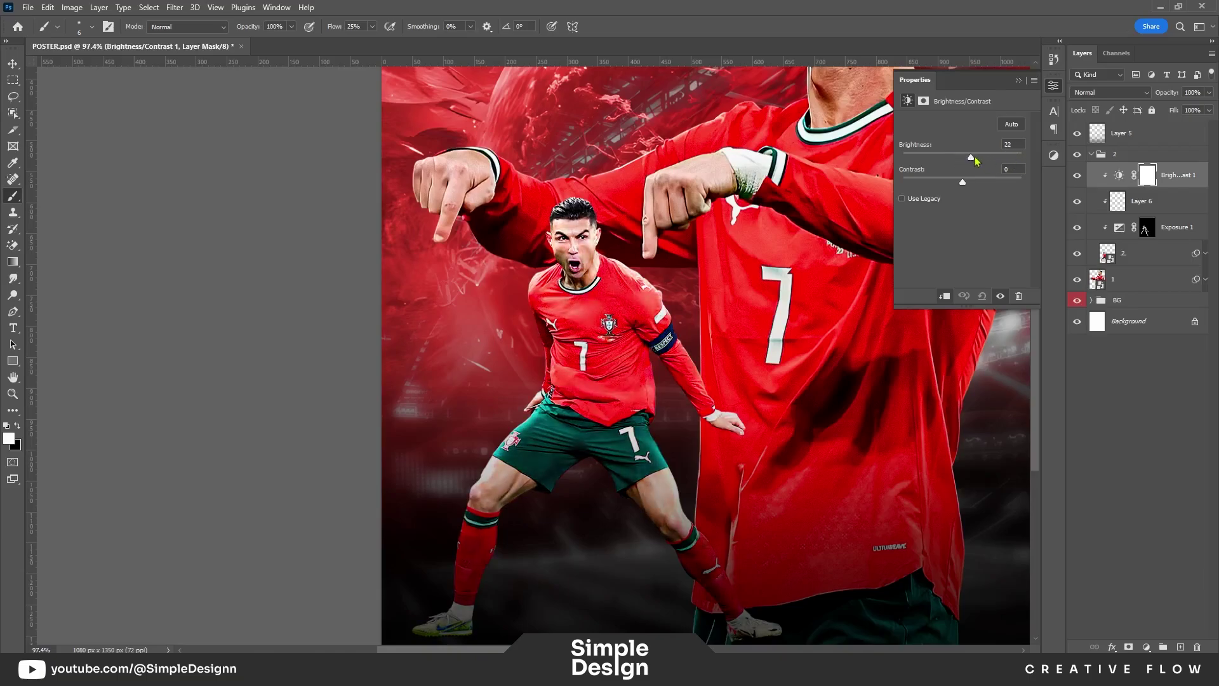
left_click(1018, 80)
key("ctrl+i")
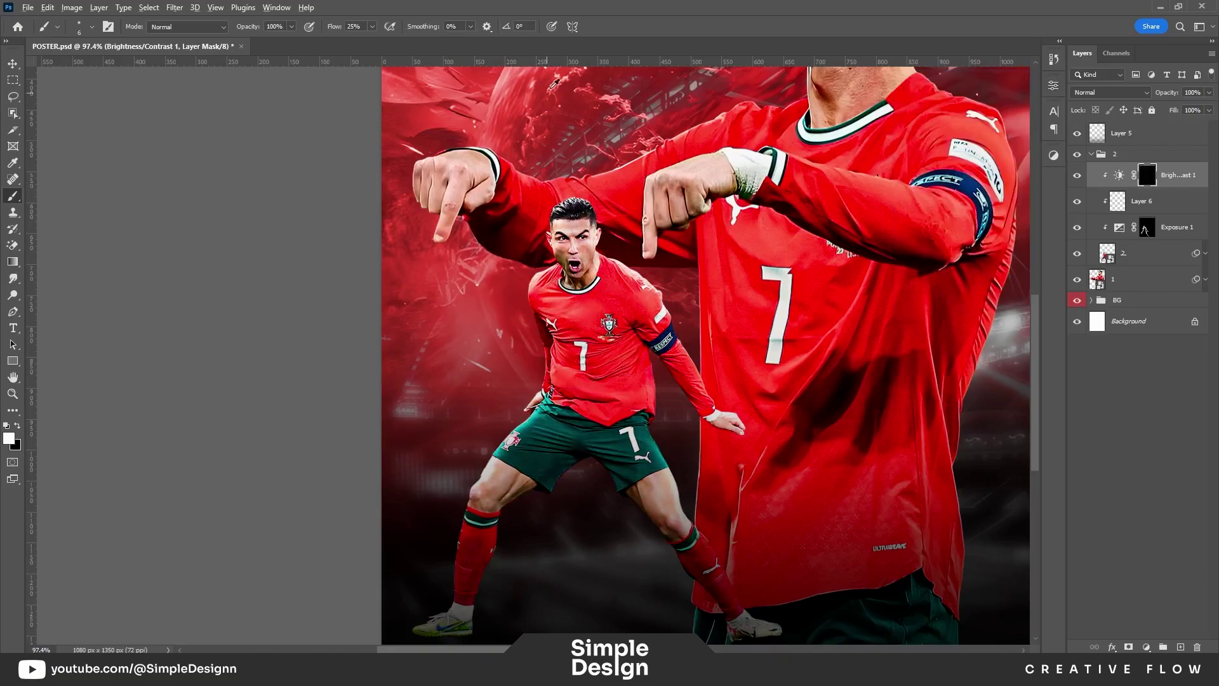
Step: Paint white on the mask at 44% flow along the face, jersey number 7 and shorts
scroll(613, 231, "up", 2)
scroll(613, 232, "up", 2)
scroll(613, 231, "up", 1)
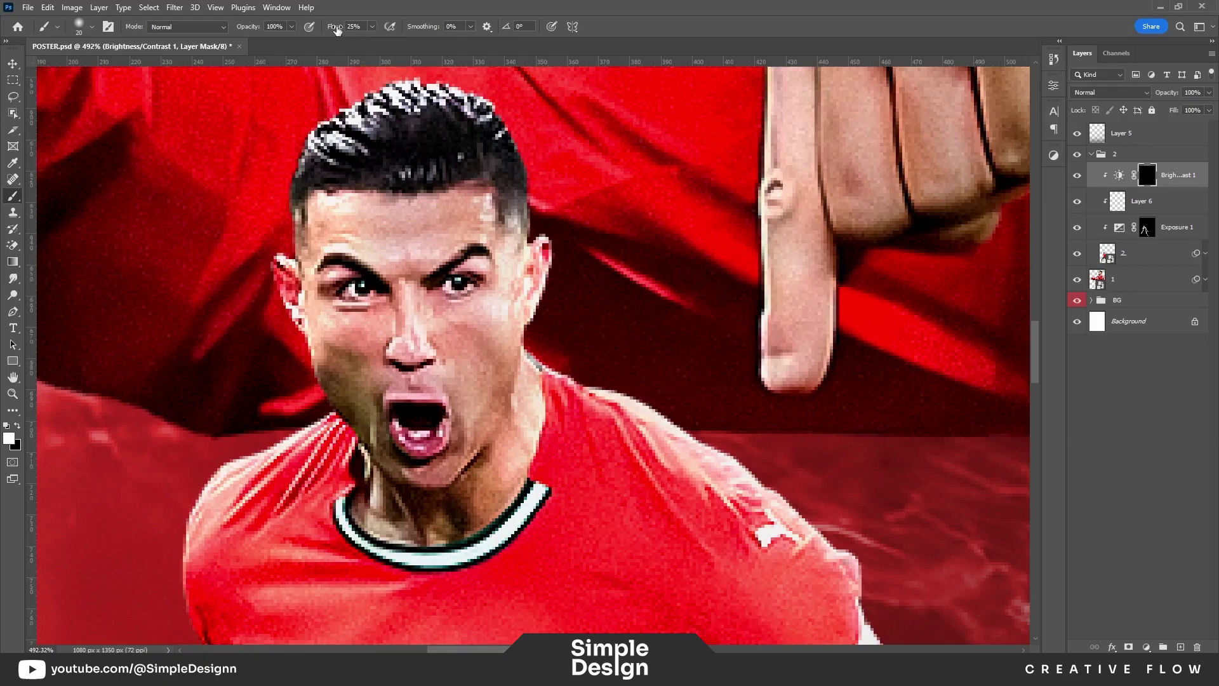
left_click_drag(336, 29, 349, 28)
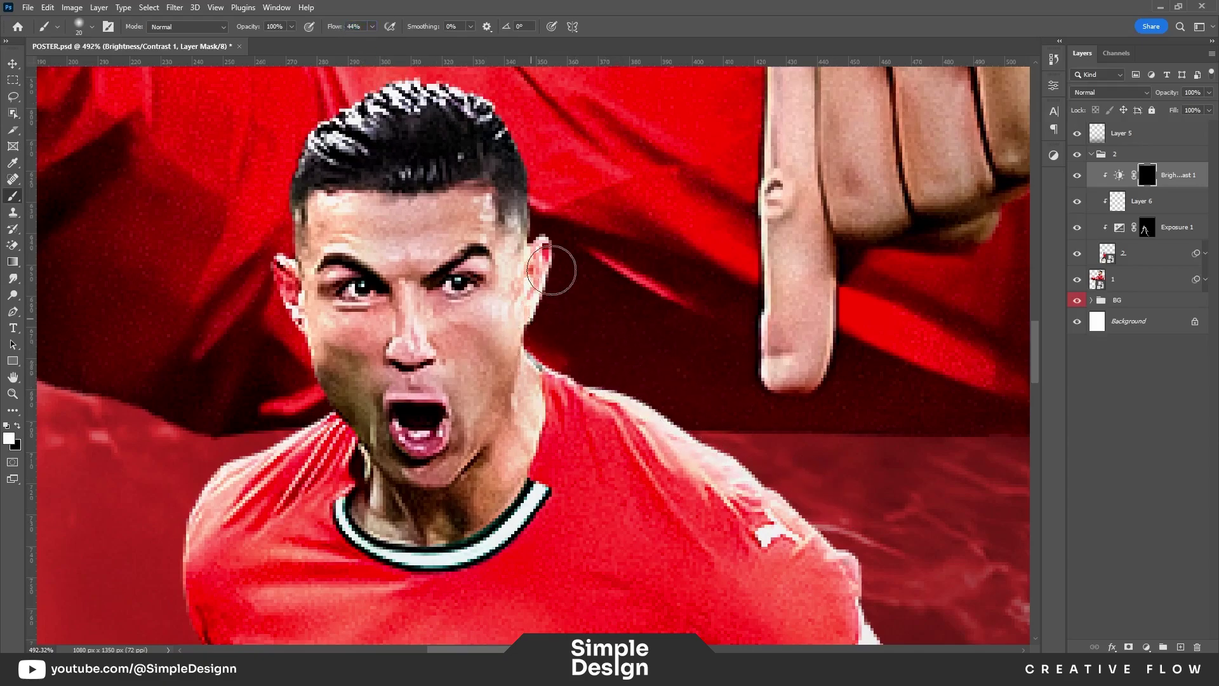
left_click_drag(401, 340, 597, 266)
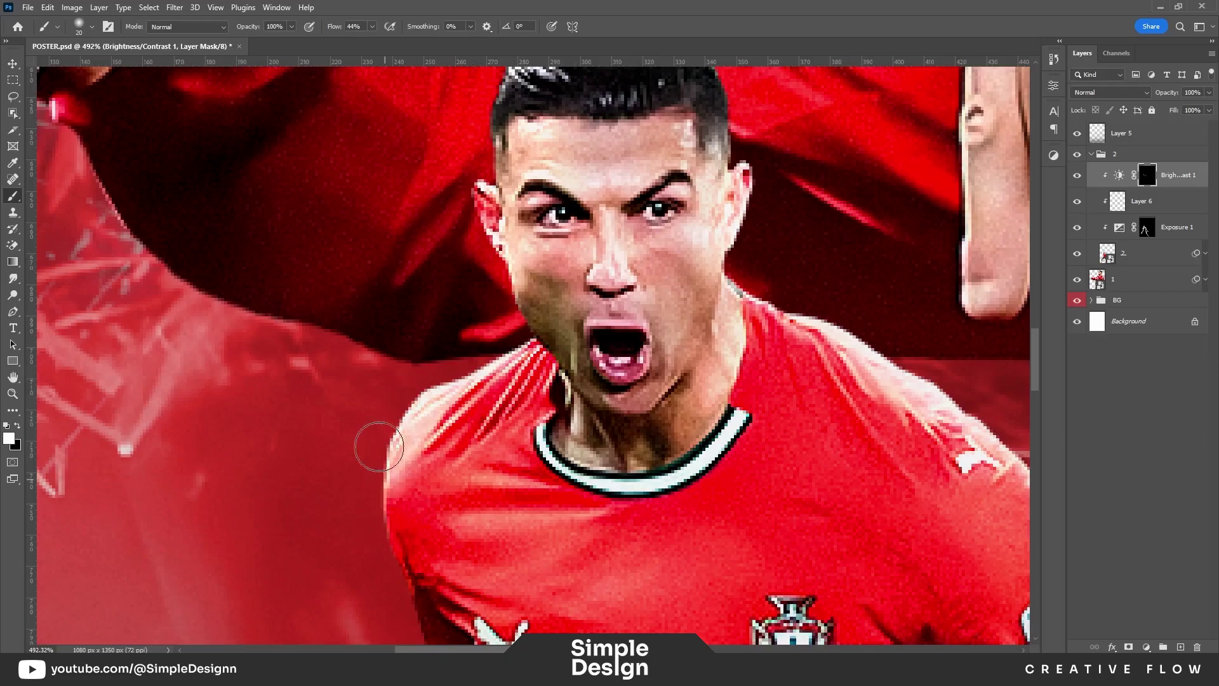
scroll(470, 470, "down", 1)
left_click_drag(506, 494, 511, 322)
left_click_drag(548, 466, 617, 305)
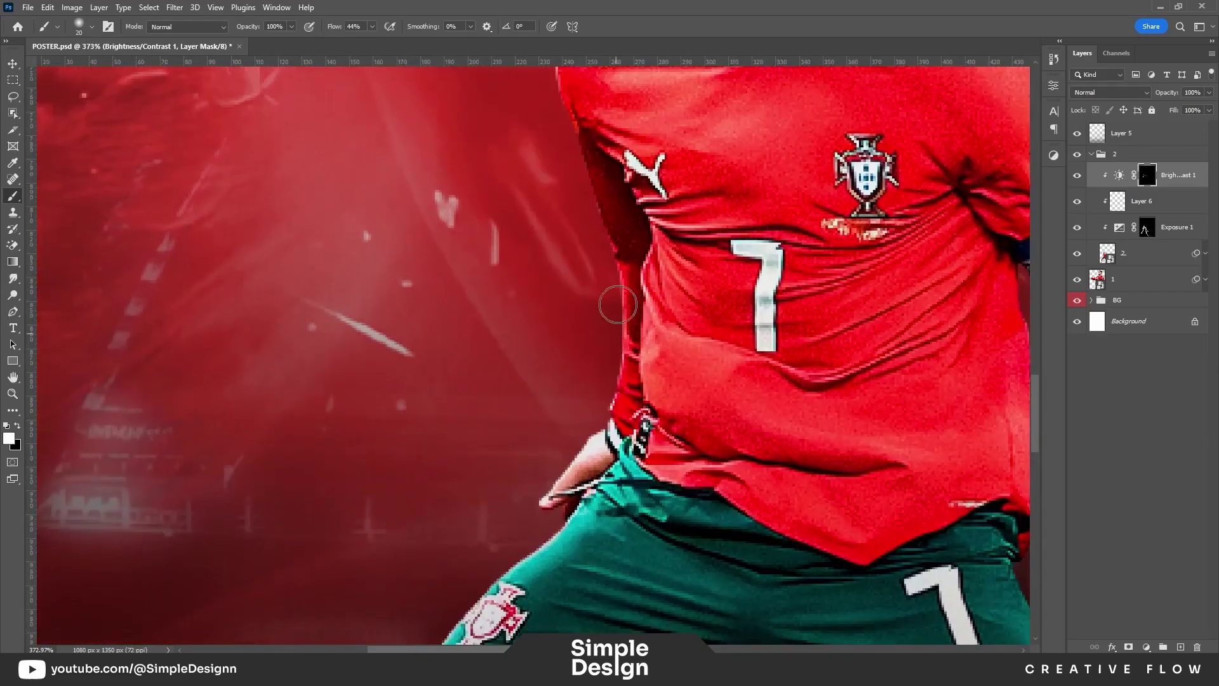
left_click_drag(544, 488, 658, 297)
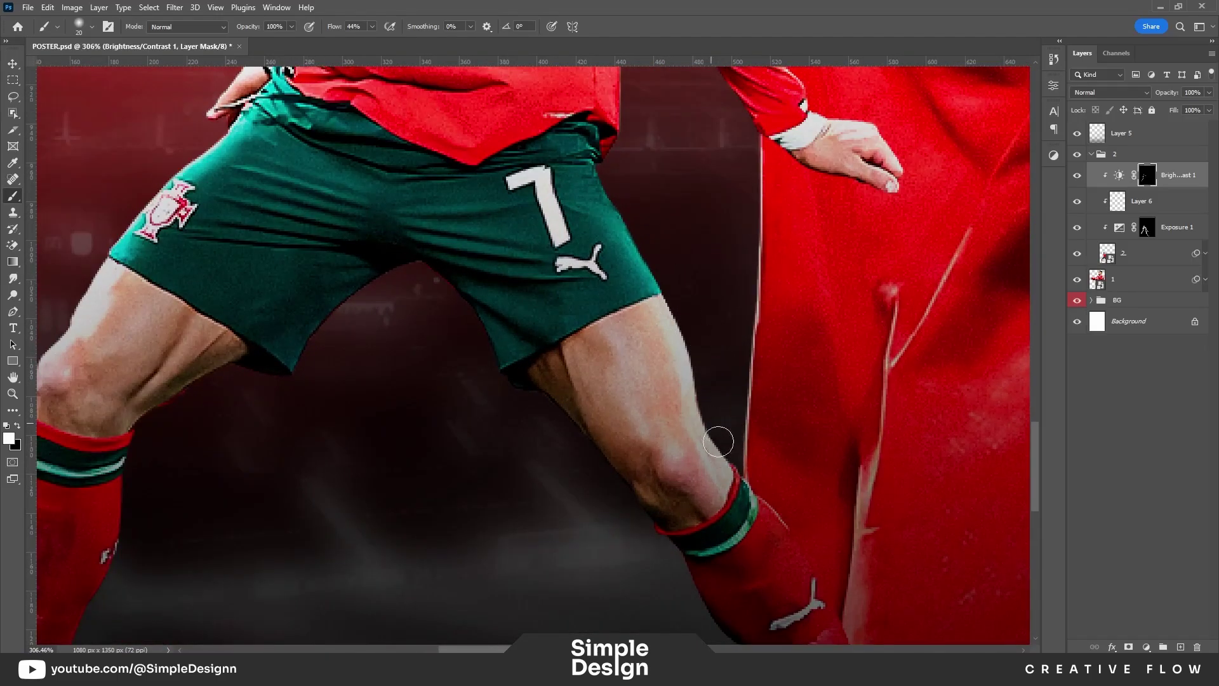
Step: Finish brightening the leg edges with a larger brush, then add a new layer clipped to layer 2
scroll(845, 319, "up", 5)
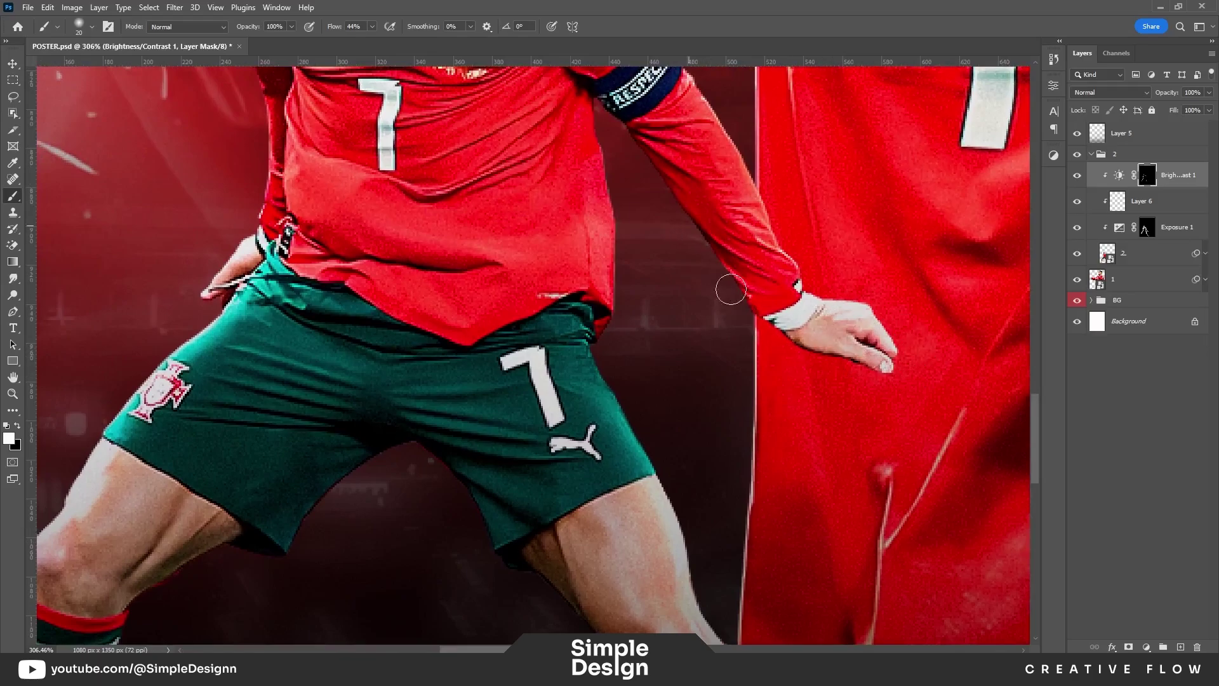
scroll(472, 290, "down", 6)
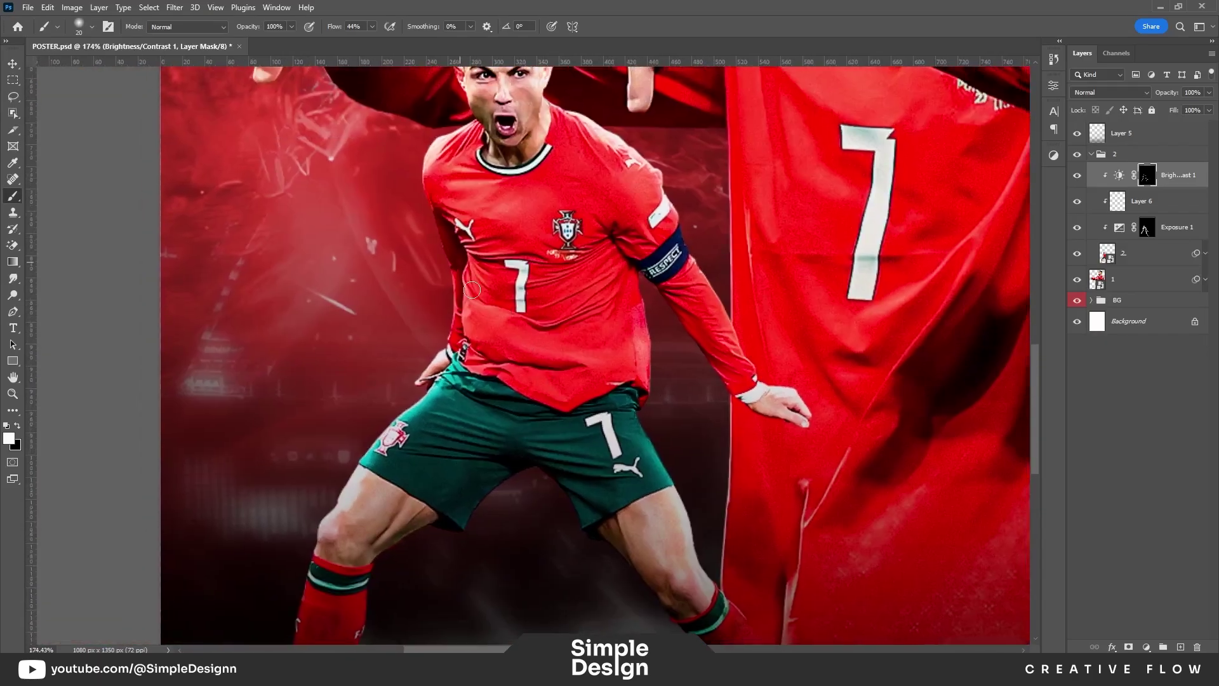
scroll(499, 226, "down", 3)
scroll(499, 226, "down", 2)
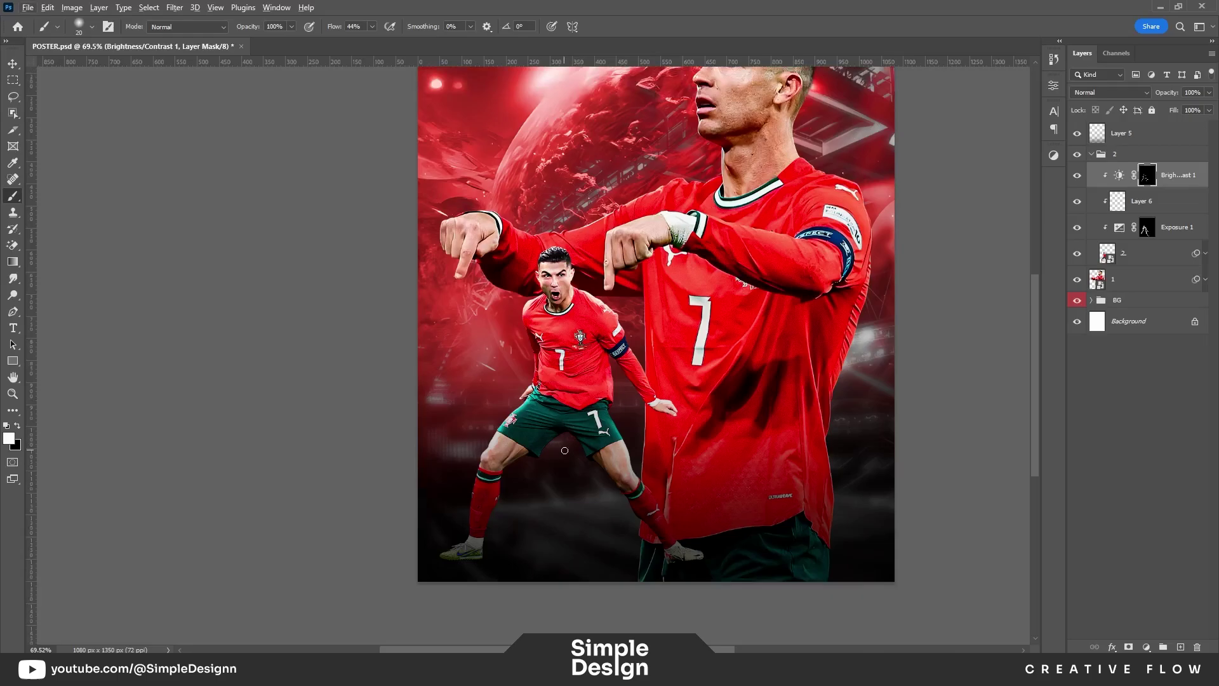
scroll(398, 562, "up", 1)
scroll(444, 489, "up", 6)
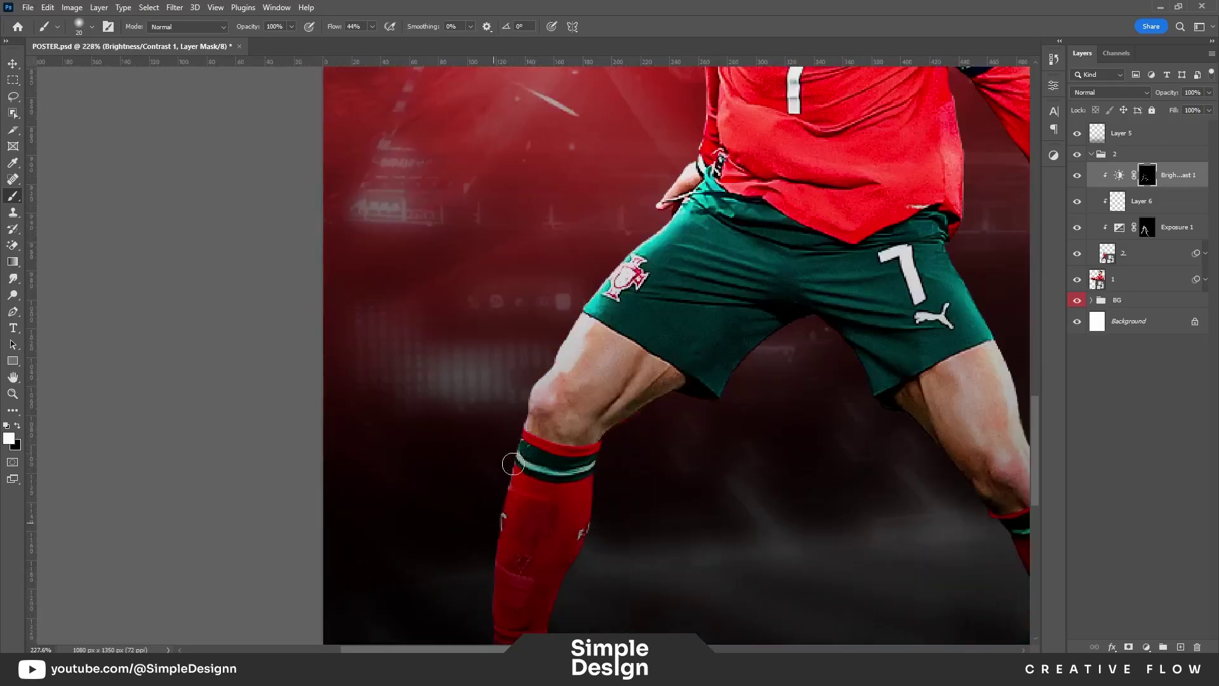
scroll(513, 464, "down", 1)
key("bracketright")
key("bracketright")
key("bracketright")
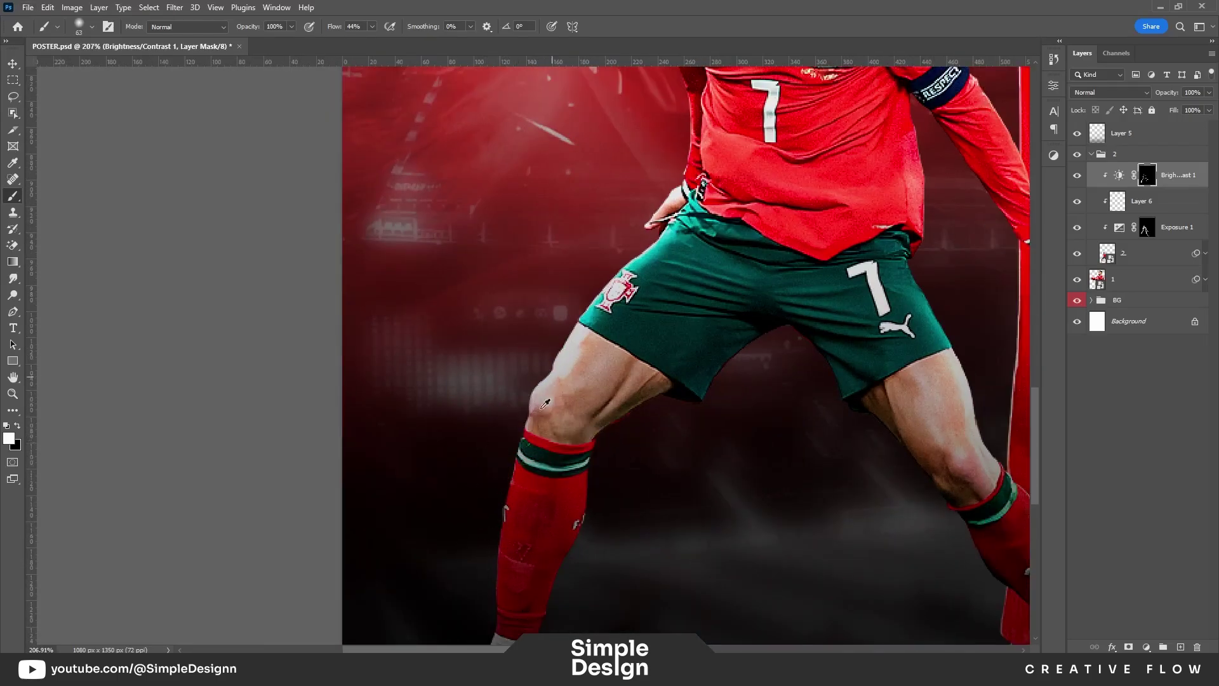
scroll(511, 511, "down", 2)
scroll(851, 420, "down", 3)
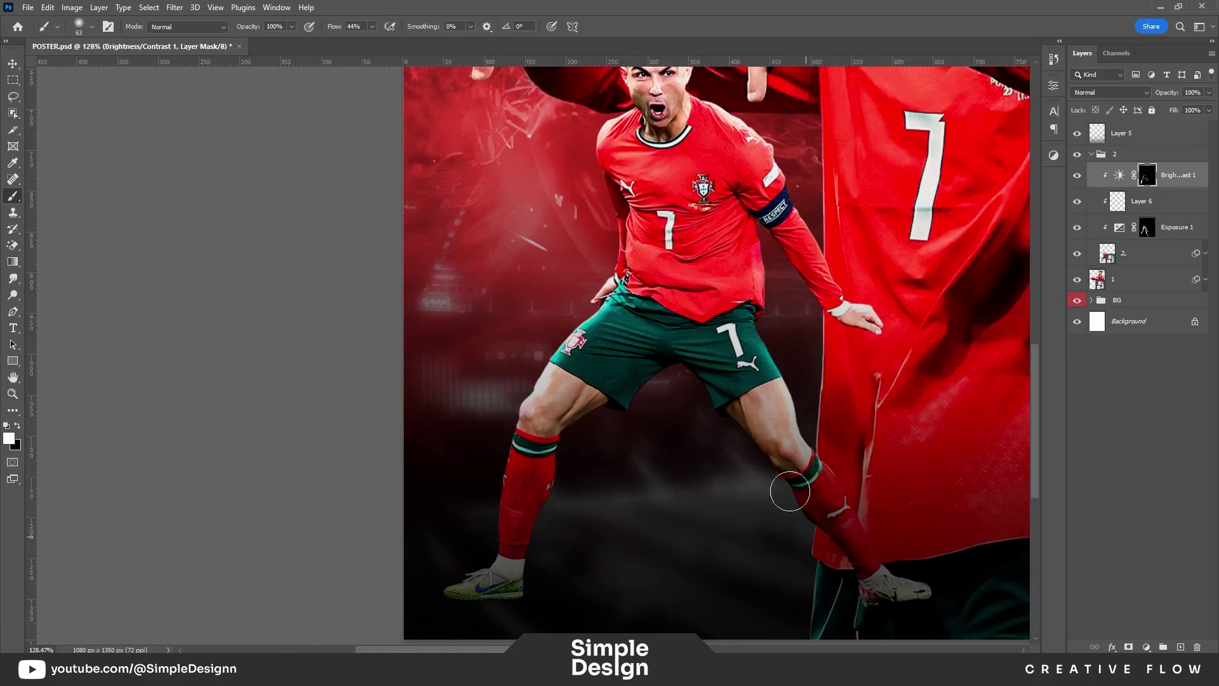
scroll(662, 374, "down", 3)
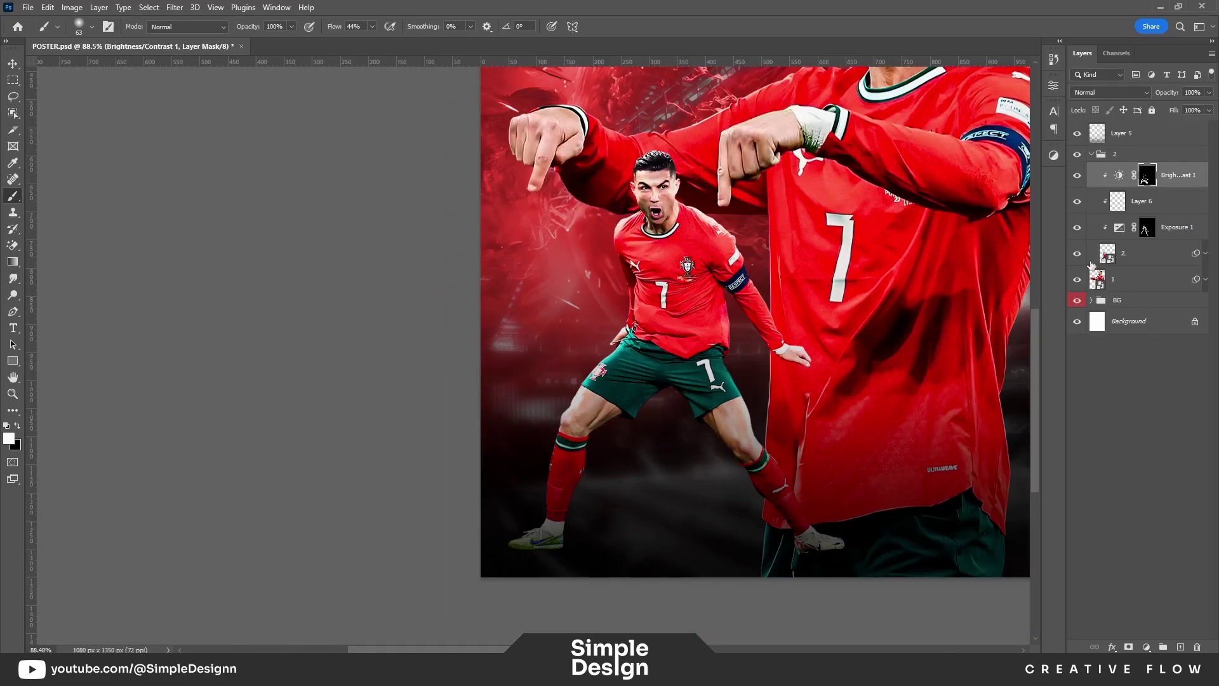
scroll(764, 550, "up", 3)
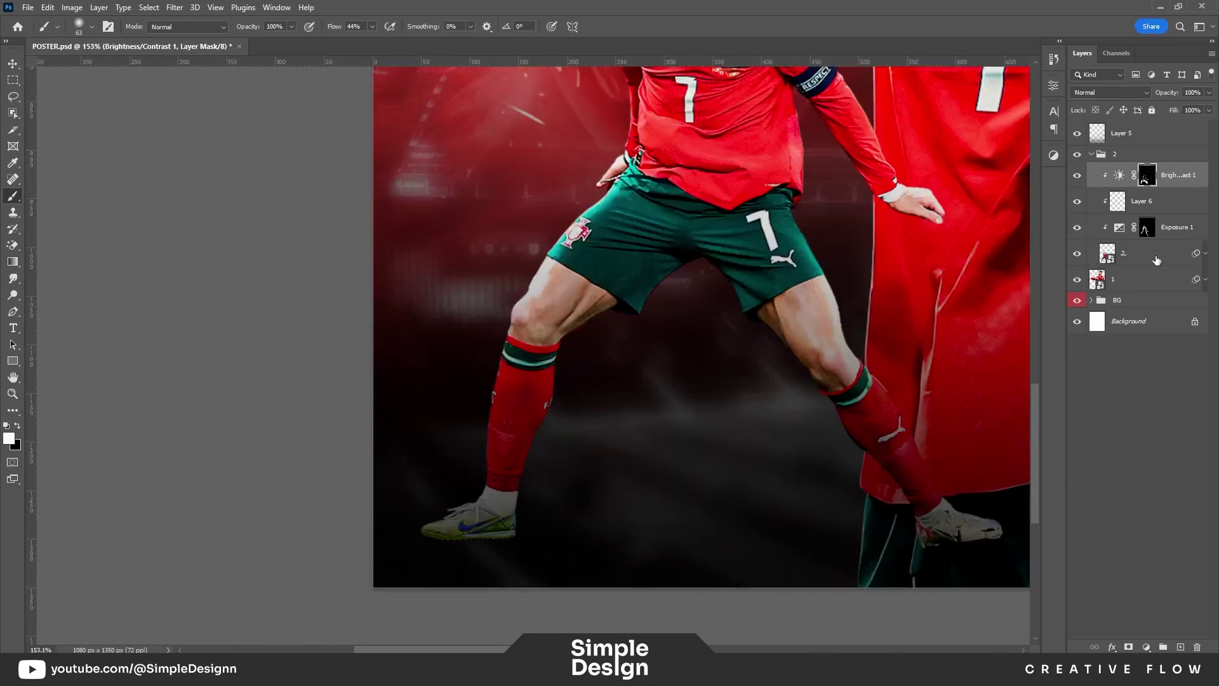
left_click(1157, 254)
left_click(1181, 646)
Step: Set Layer 7's blend mode to Multiply and make black the painting colour
left_click(1134, 94)
left_click(1109, 128)
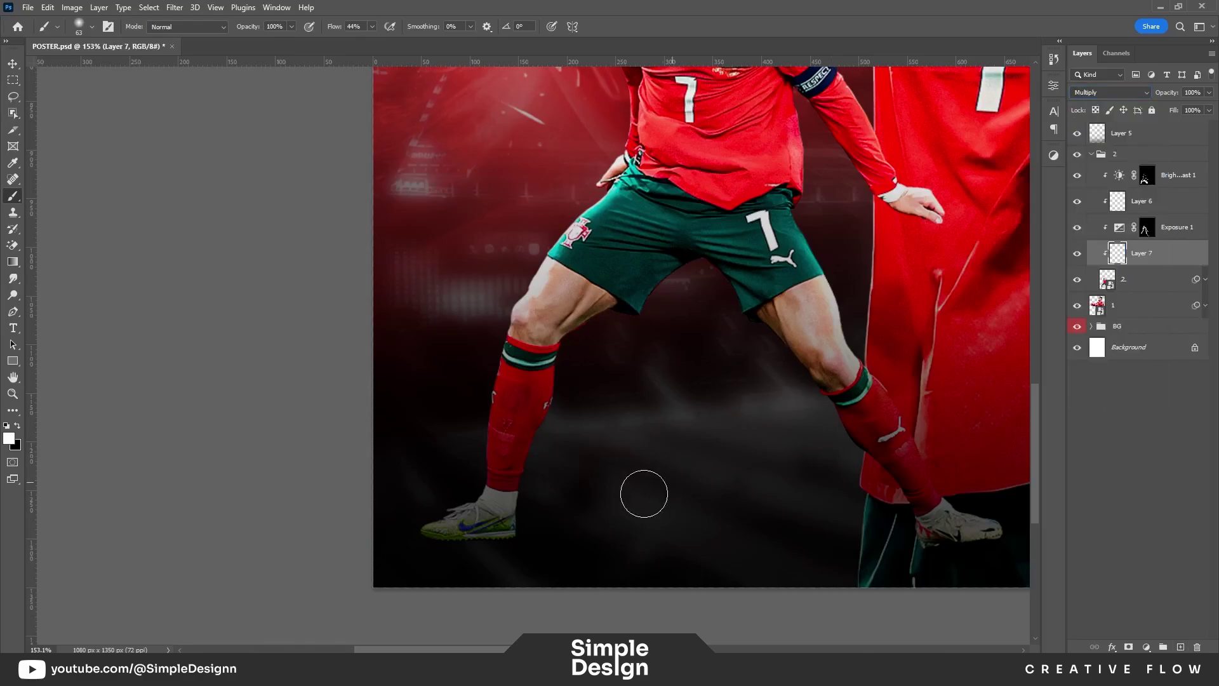
scroll(470, 520, "up", 2)
scroll(484, 445, "up", 2)
key("x")
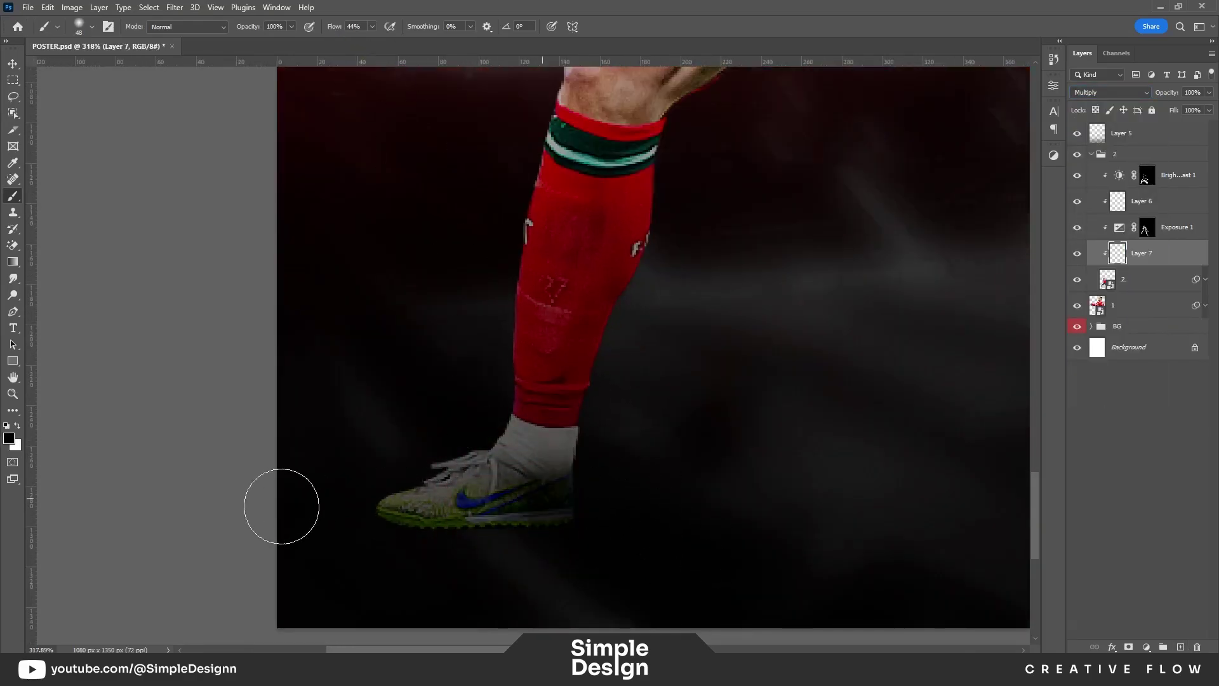
Step: Brush soft dark shadows around both of the small player's shoes and the nearby ground
left_click_drag(281, 506, 561, 515)
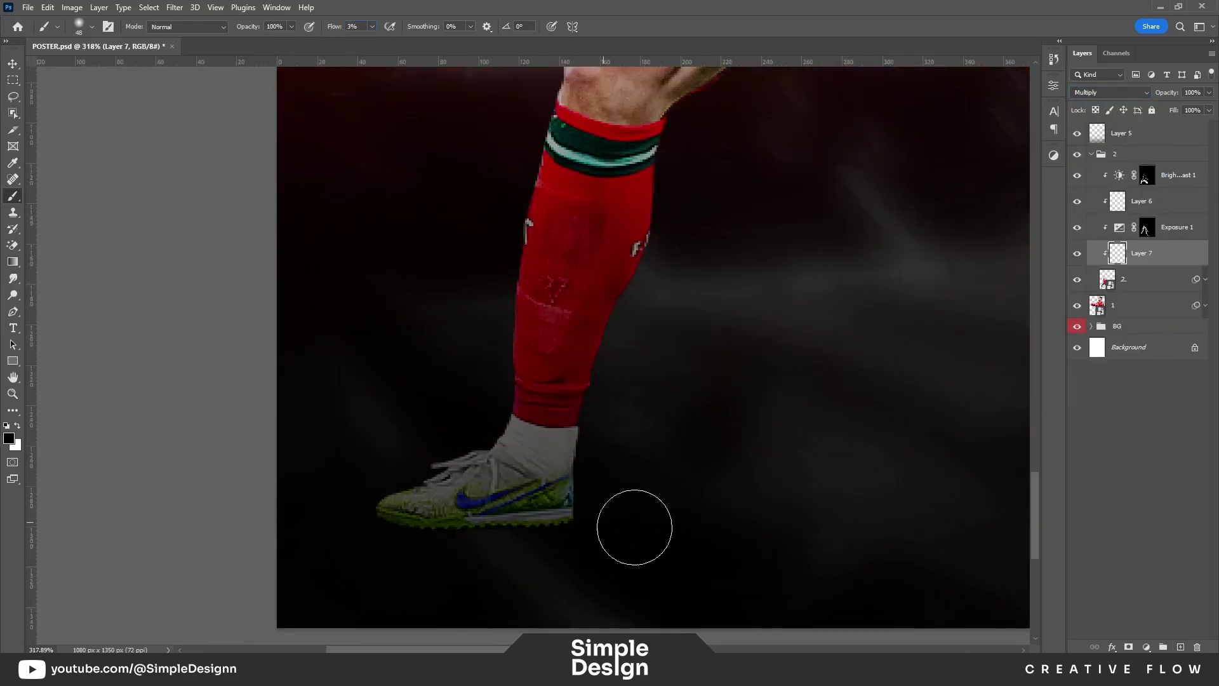
scroll(613, 541, "down", 2)
left_click_drag(952, 464, 664, 441)
scroll(666, 445, "down", 1)
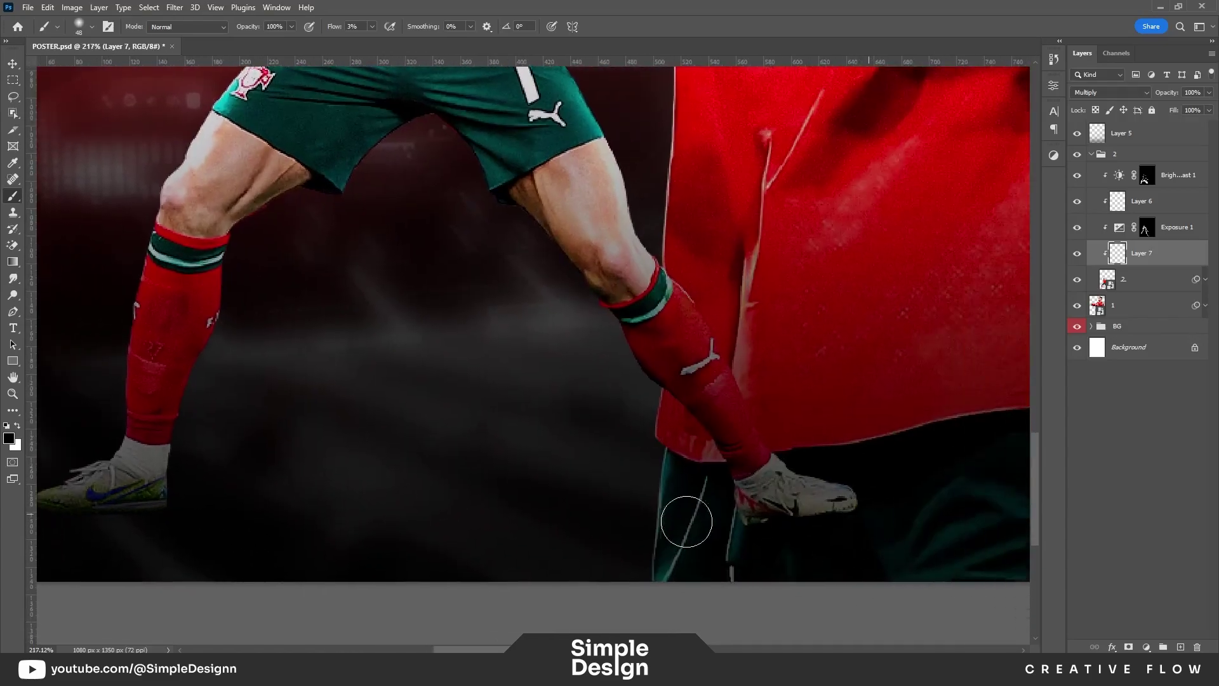
scroll(832, 535, "down", 2)
scroll(832, 535, "up", 1)
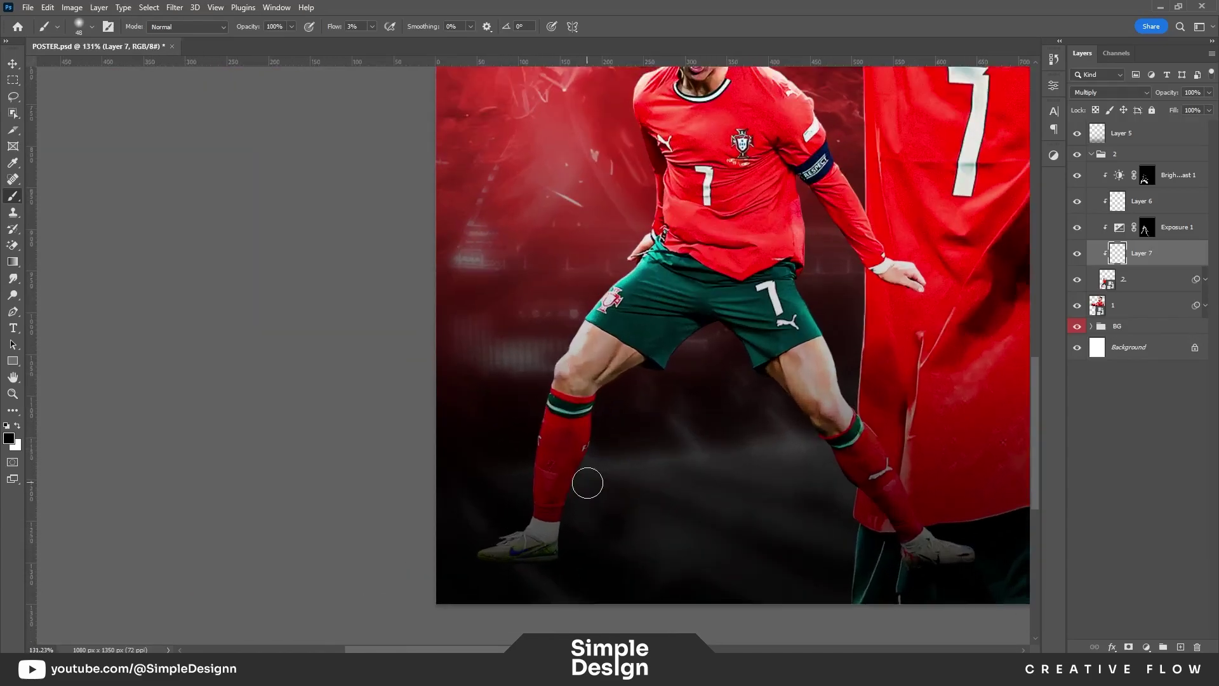
scroll(585, 484, "down", 1)
scroll(507, 448, "down", 2)
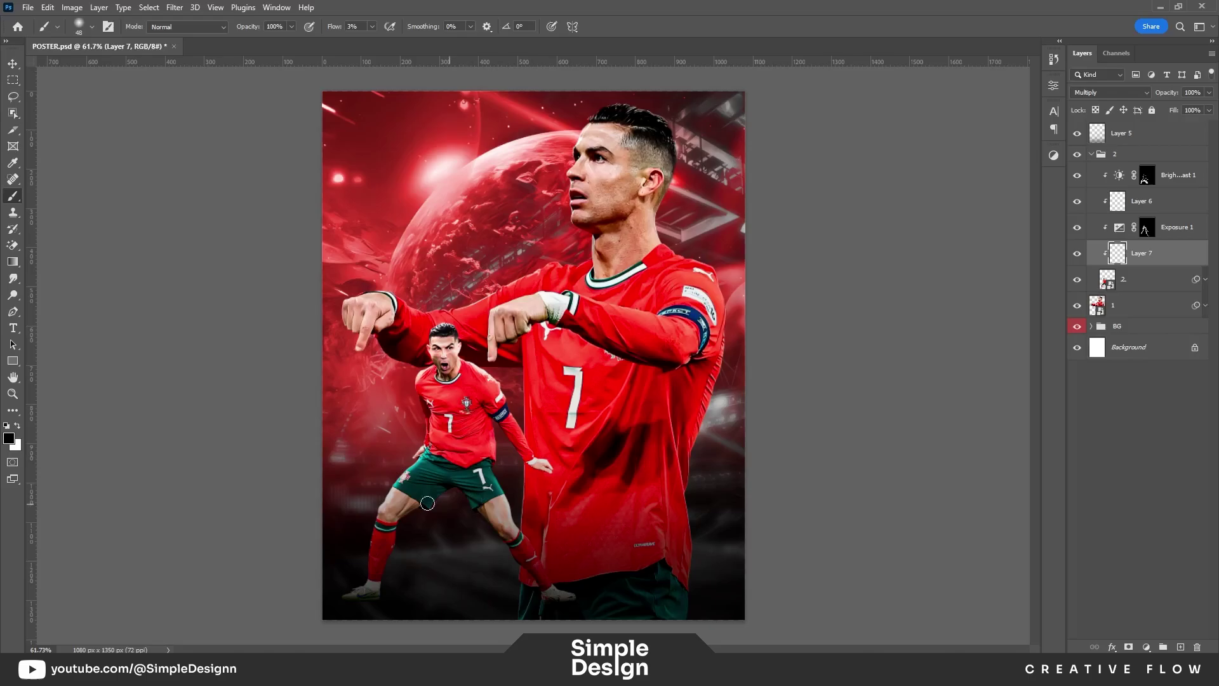
scroll(427, 503, "up", 2)
scroll(526, 380, "up", 2)
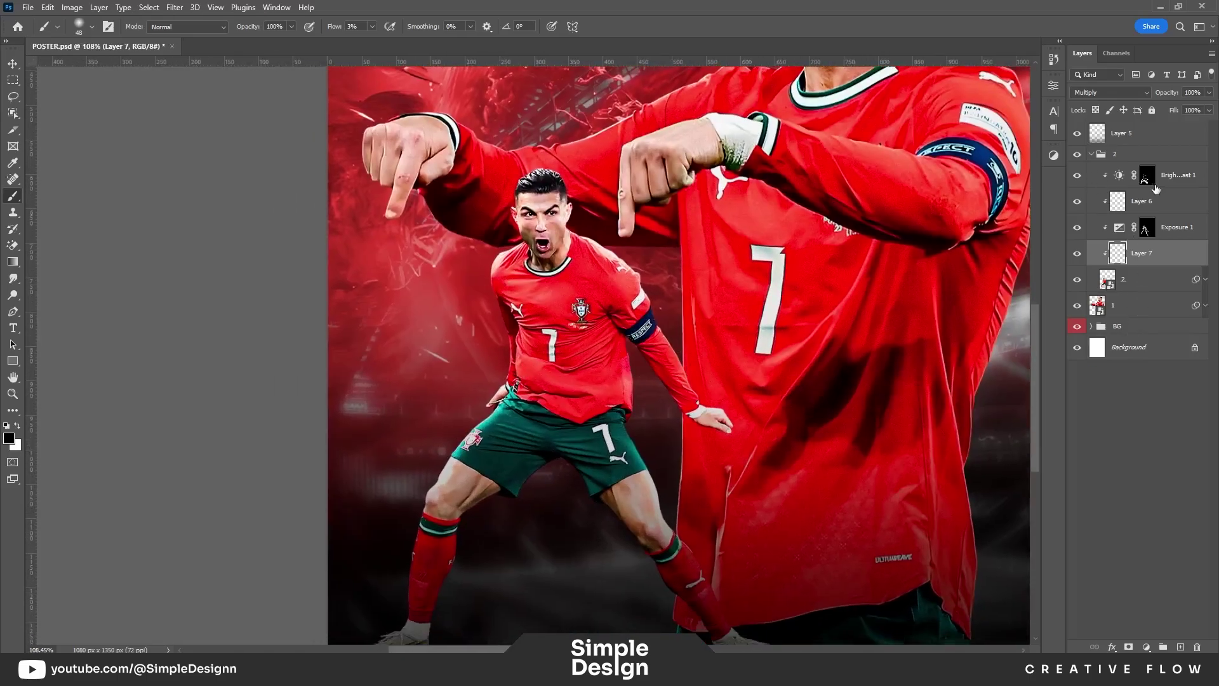
left_click(1169, 179)
Step: Put the large player's layer 1 into a new group named '1'
key("x")
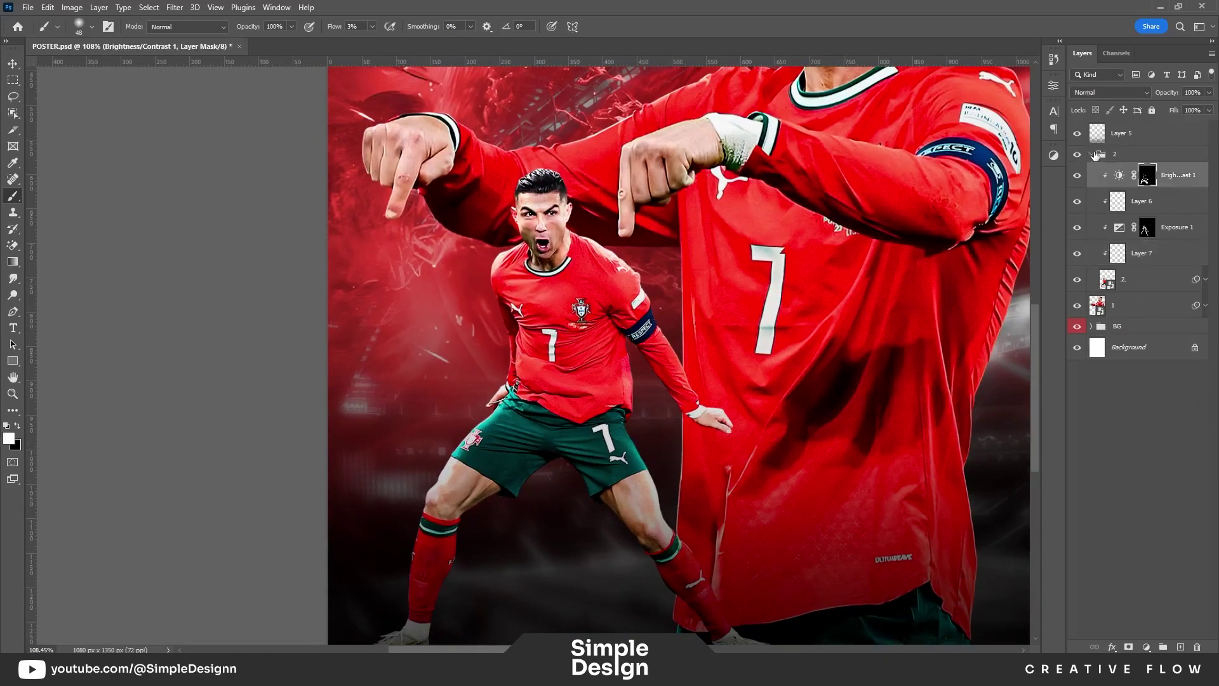
left_click(1095, 156)
scroll(533, 355, "down", 3)
key("v")
left_click(1117, 175)
key("ctrl+g")
double_click(1119, 170)
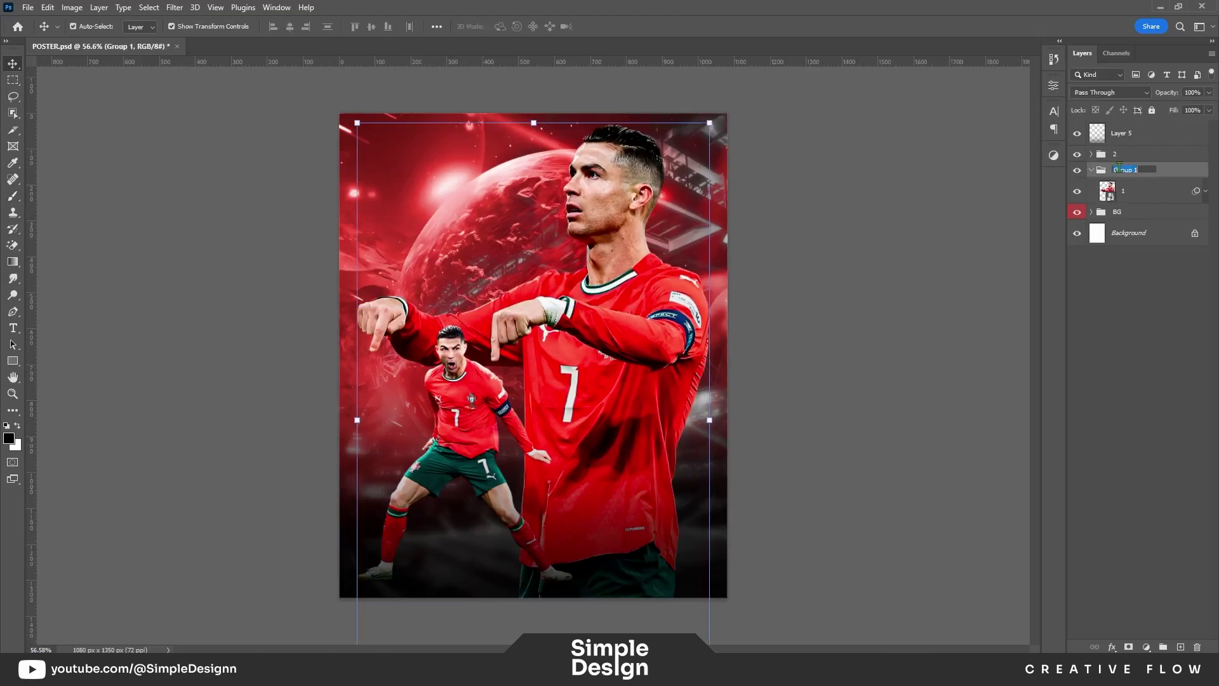
type("1")
left_click(1151, 197)
Step: Add a raised Brightness/Contrast adjustment clipped to layer 1 and invert its mask to black
left_click(1146, 646)
left_click(1143, 469)
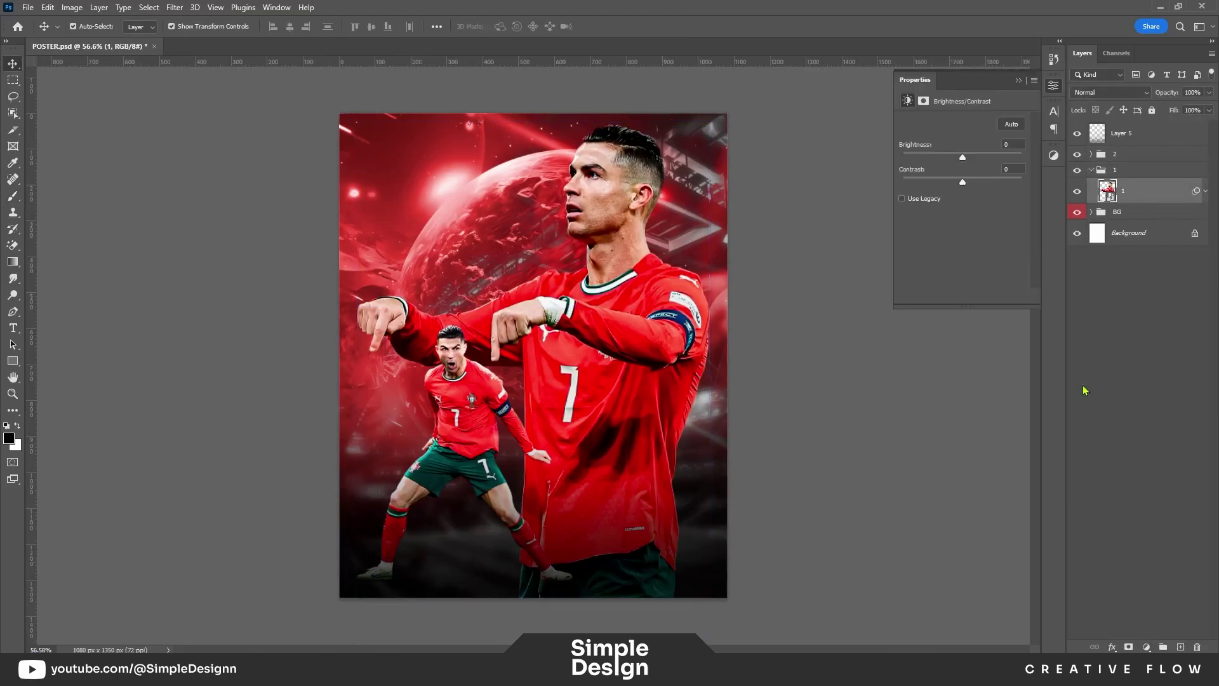
left_click(946, 297)
left_click_drag(964, 155, 982, 156)
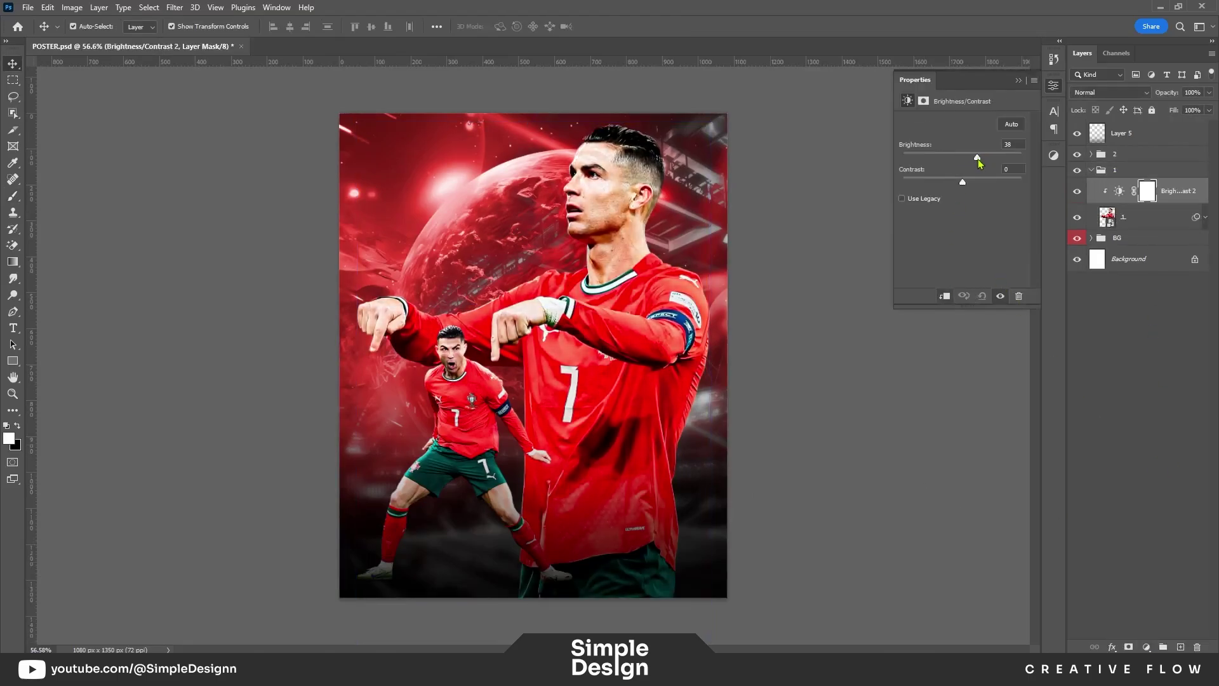
left_click(1018, 80)
key("ctrl+i")
Step: Paint white at full flow over the ear, neck edge and shoulder toward the arm
key("b")
scroll(540, 246, "up", 2)
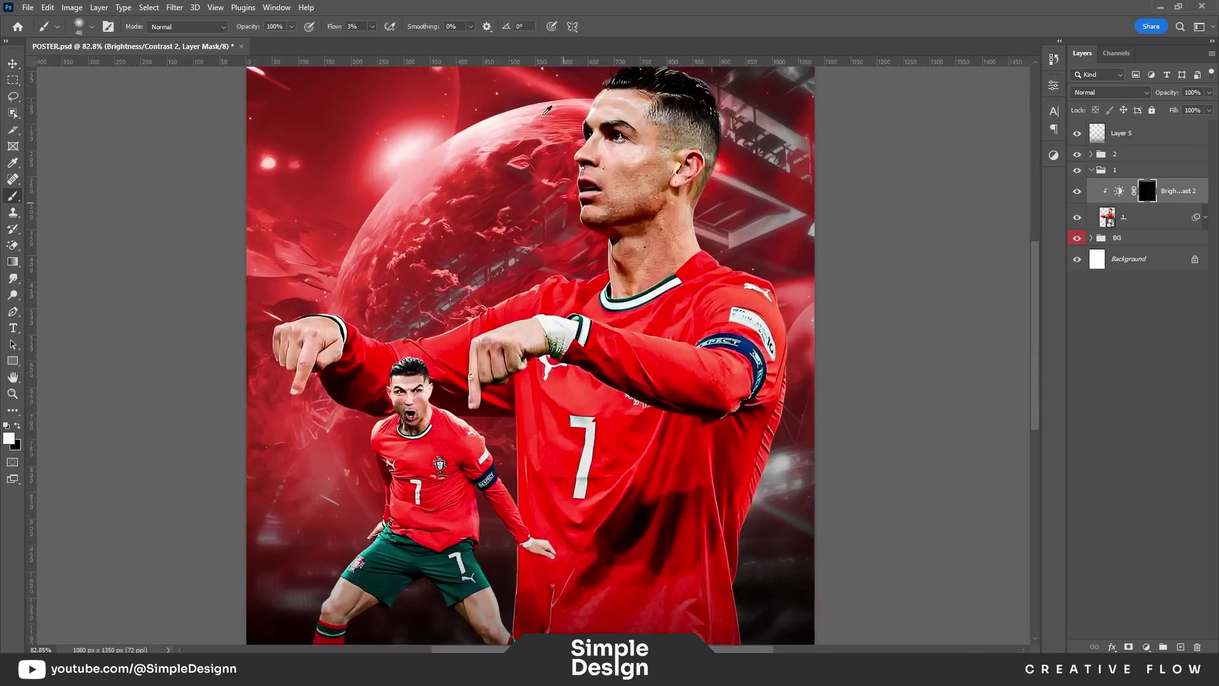
key("shift+0")
scroll(591, 316, "up", 3)
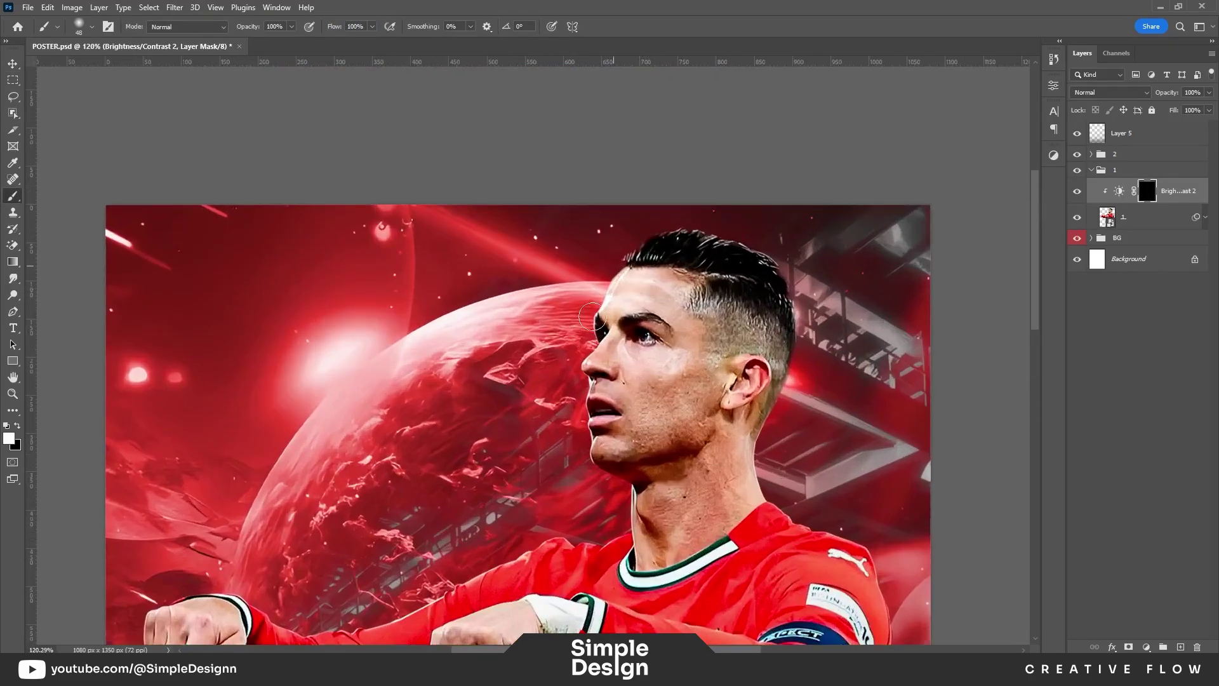
mouse_move(777, 414)
left_mouse_down()
mouse_move(759, 470)
mouse_move(861, 537)
left_mouse_up()
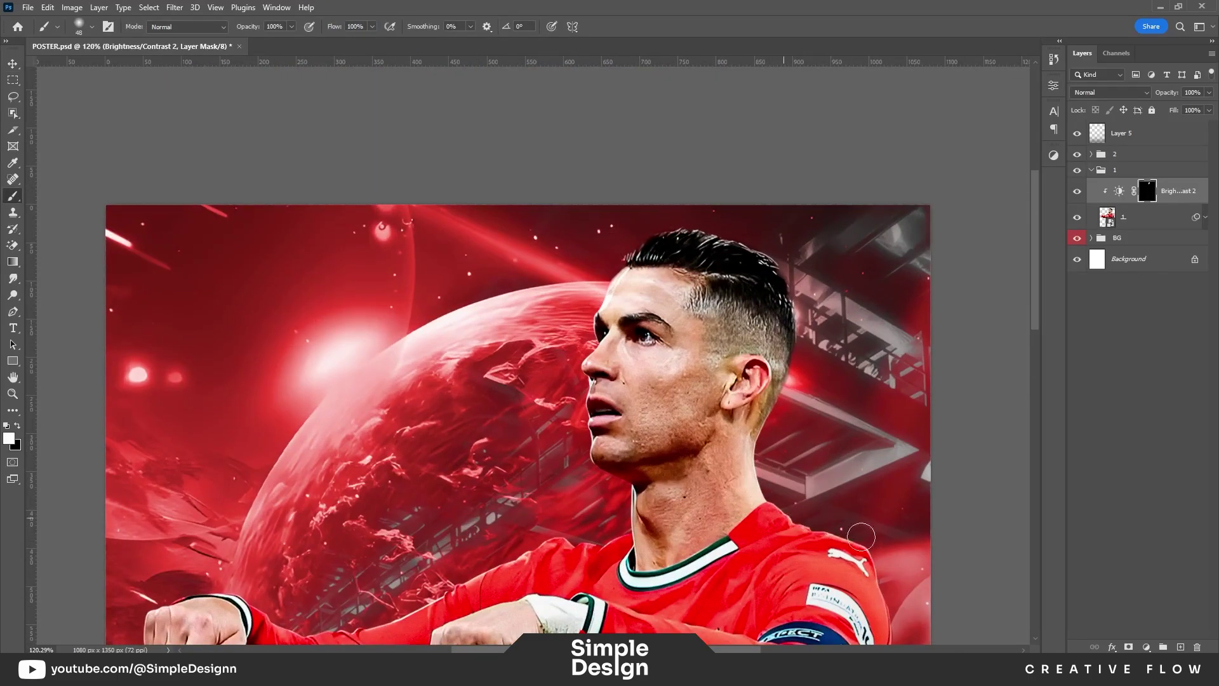
left_click_drag(619, 539, 467, 569)
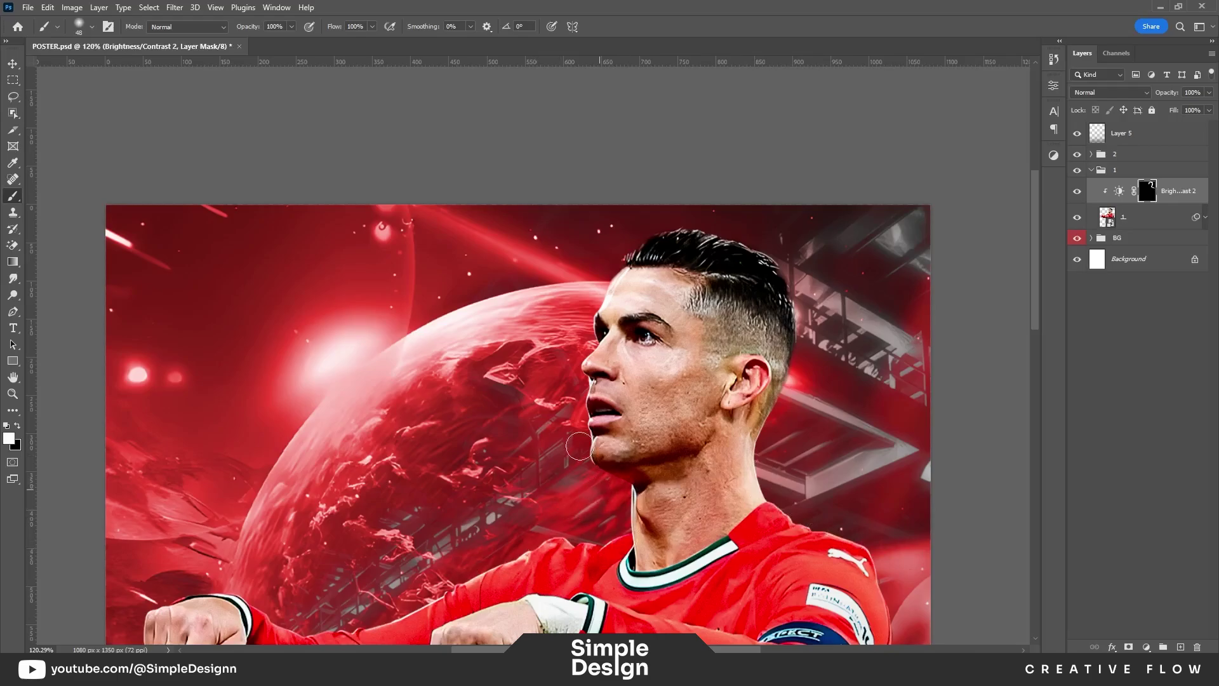
scroll(741, 311, "down", 3)
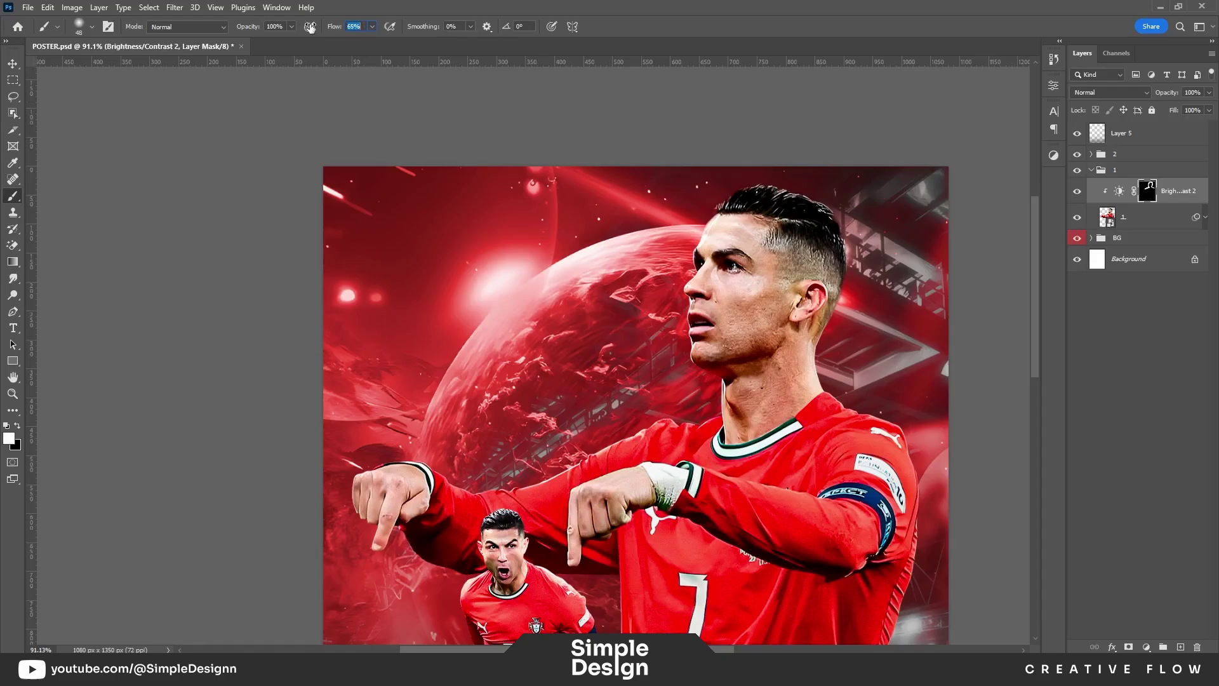
Step: At 60% flow, brighten the face edges, wrist, hand and forearm toward the armband
key("shift+6")
scroll(768, 292, "up", 5)
left_click_drag(737, 318, 740, 217)
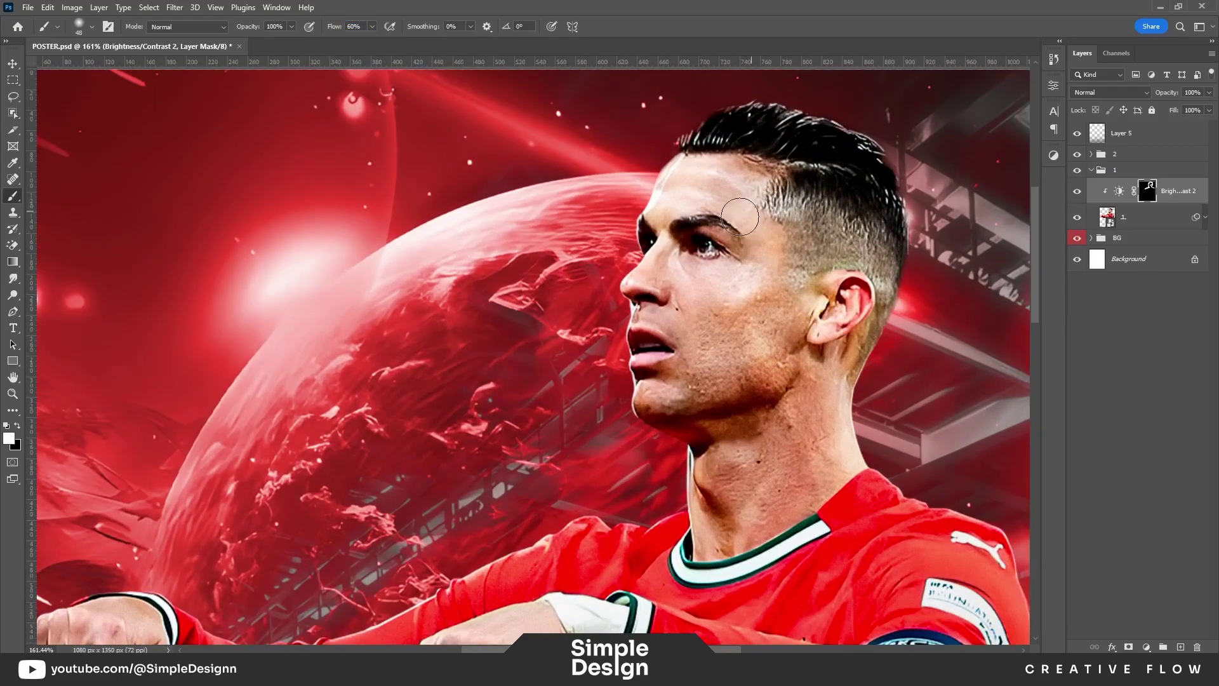
scroll(613, 490, "down", 2)
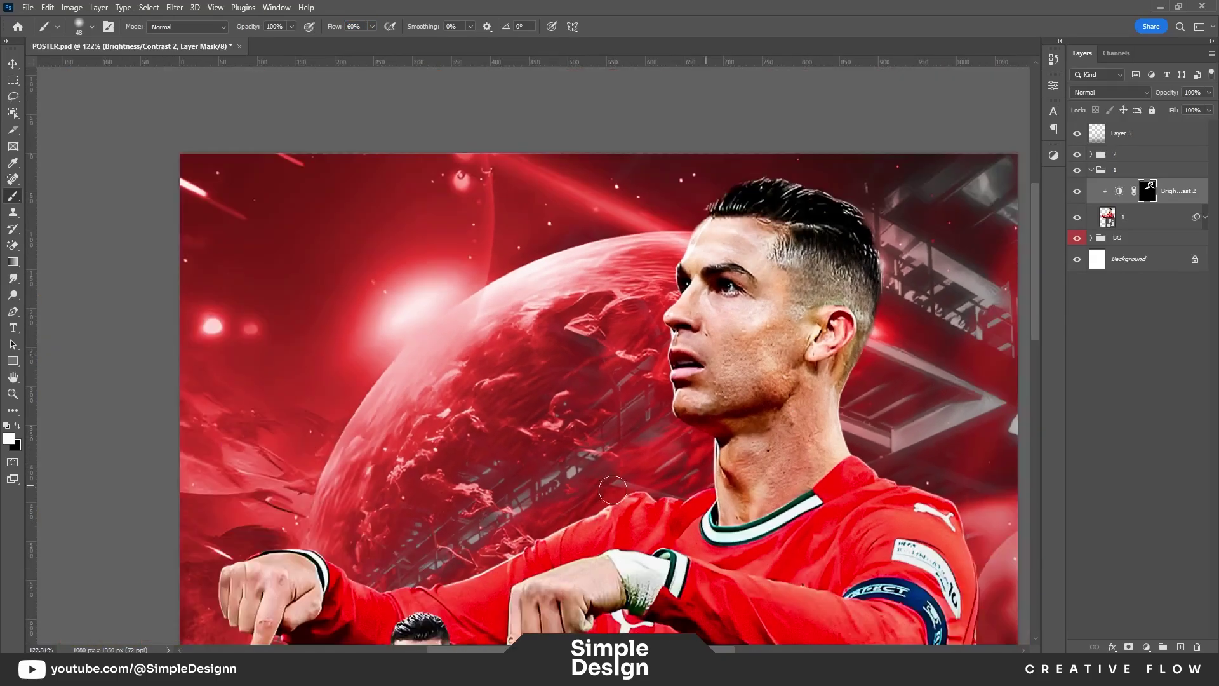
scroll(613, 490, "down", 3)
scroll(612, 489, "left", 2)
left_click_drag(410, 404, 381, 517)
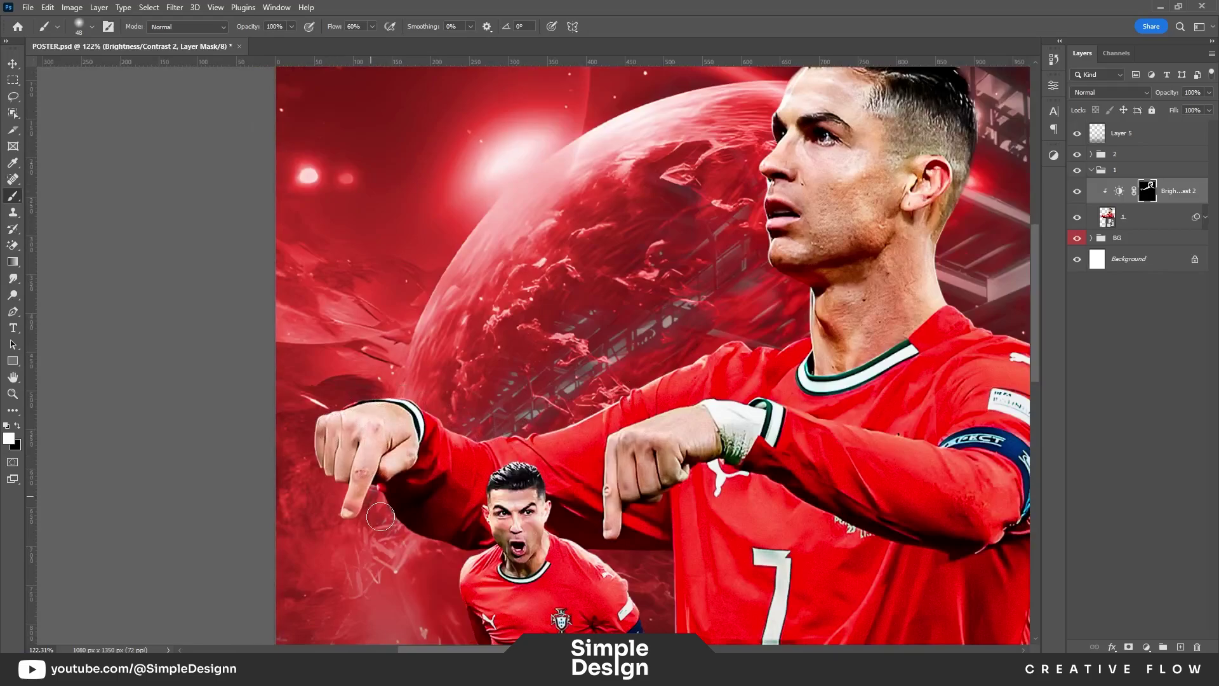
left_click_drag(671, 363, 952, 460)
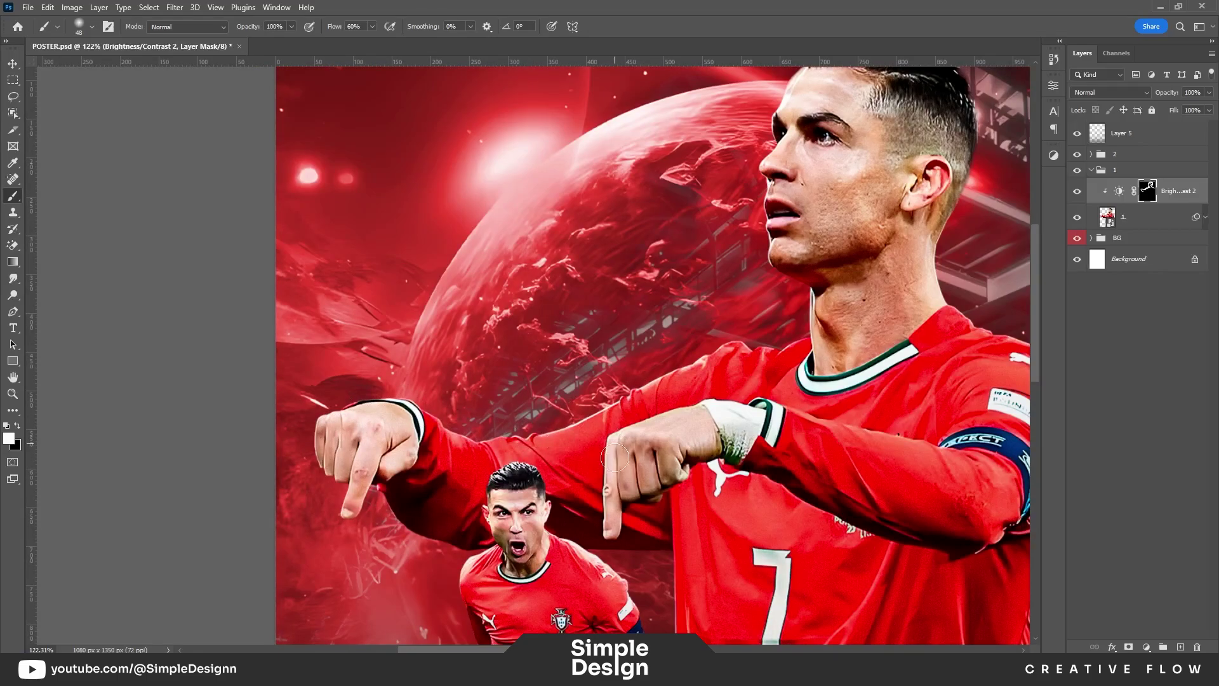
scroll(952, 460, "down", 2)
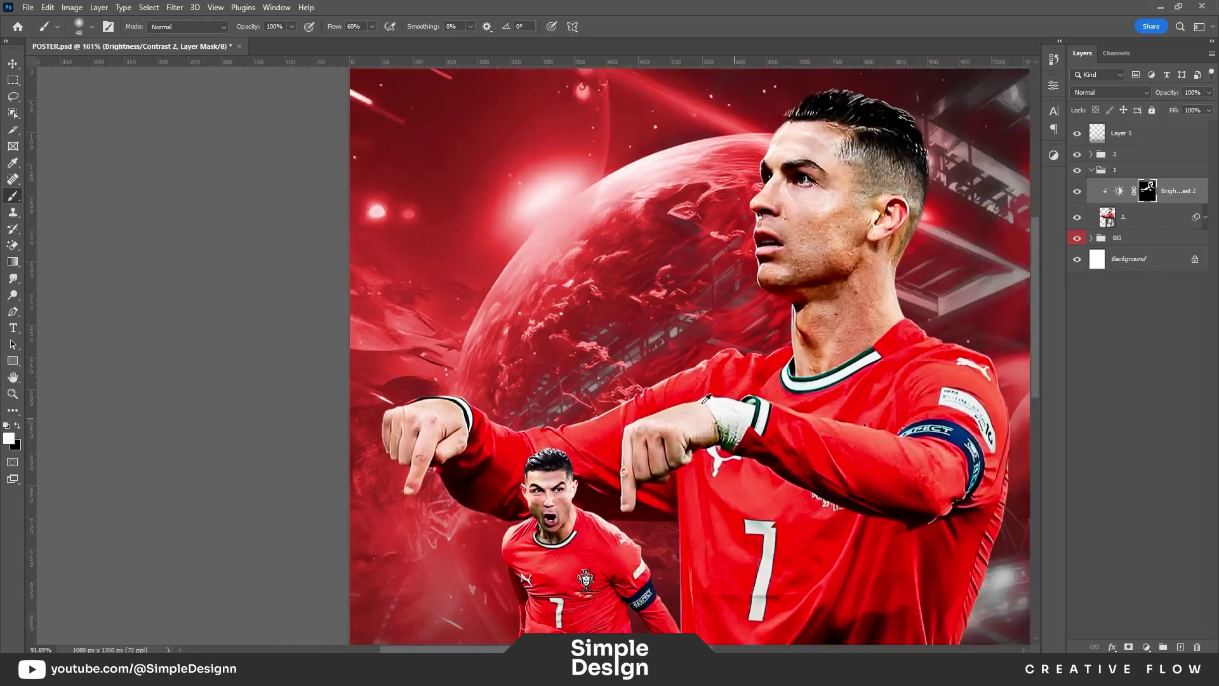
scroll(823, 357, "down", 1)
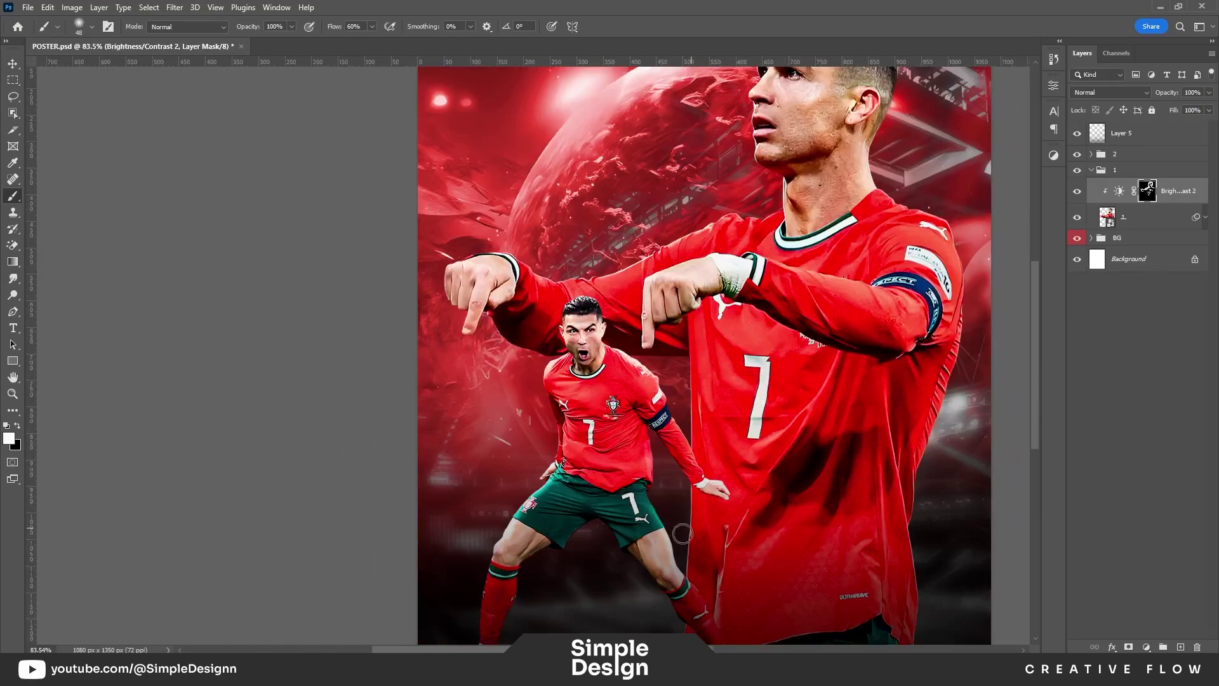
scroll(716, 309, "down", 2)
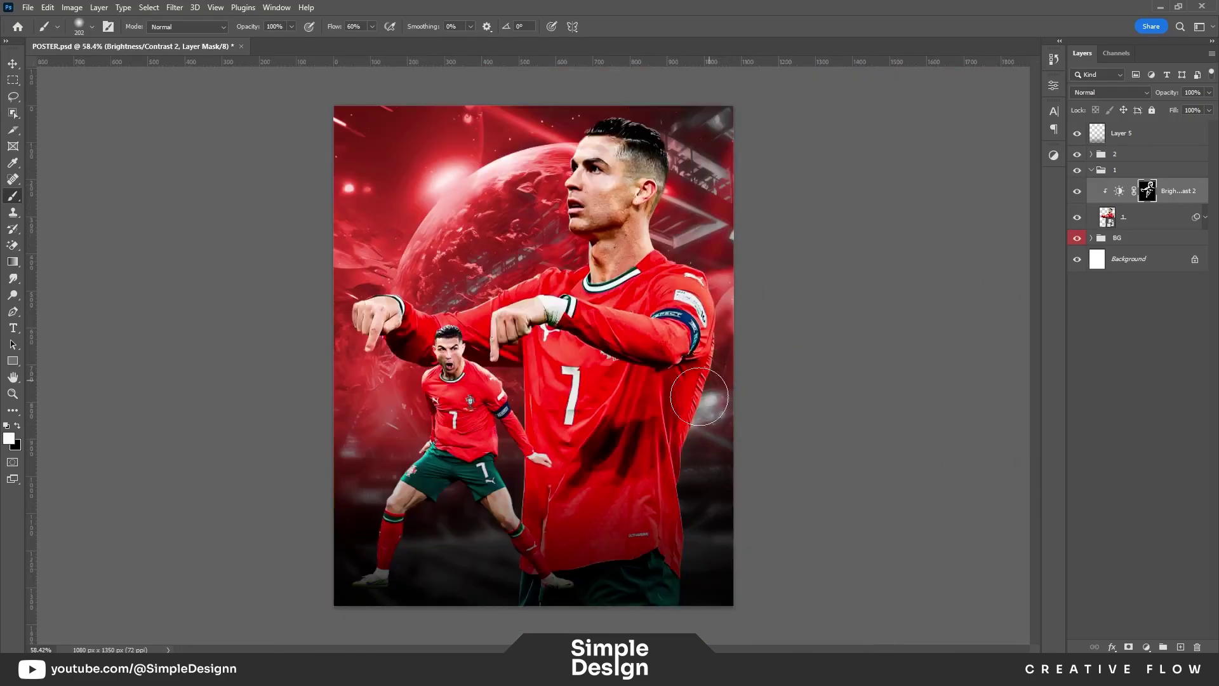
scroll(741, 499, "down", 2)
scroll(535, 362, "up", 2)
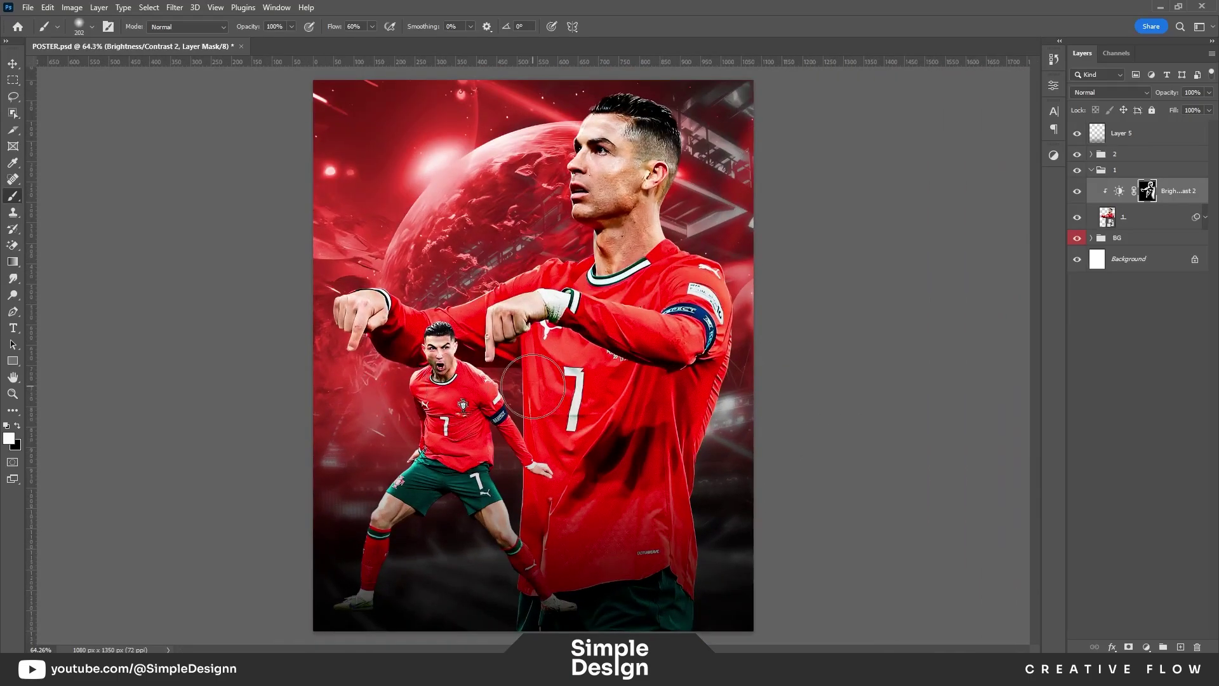
left_click(1162, 224)
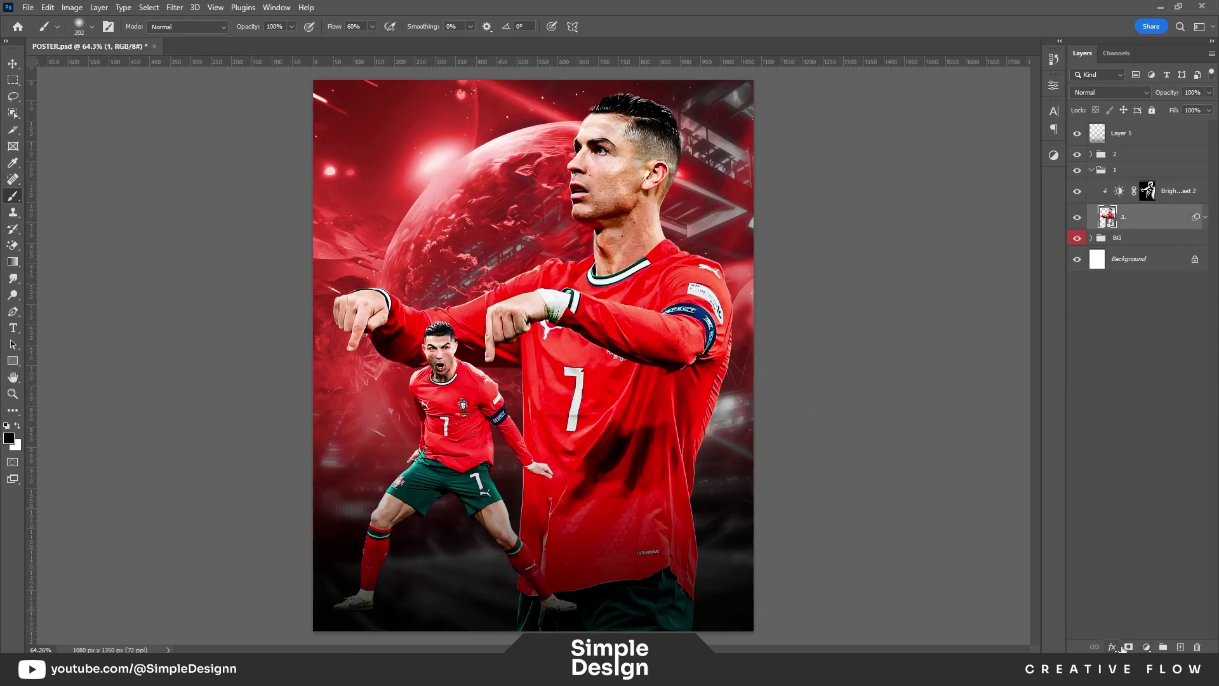
Step: Mask layer 1 and paint black at 29% flow to fade the lower-right jersey into darkness
left_click(1128, 647)
scroll(533, 356, "down", 2)
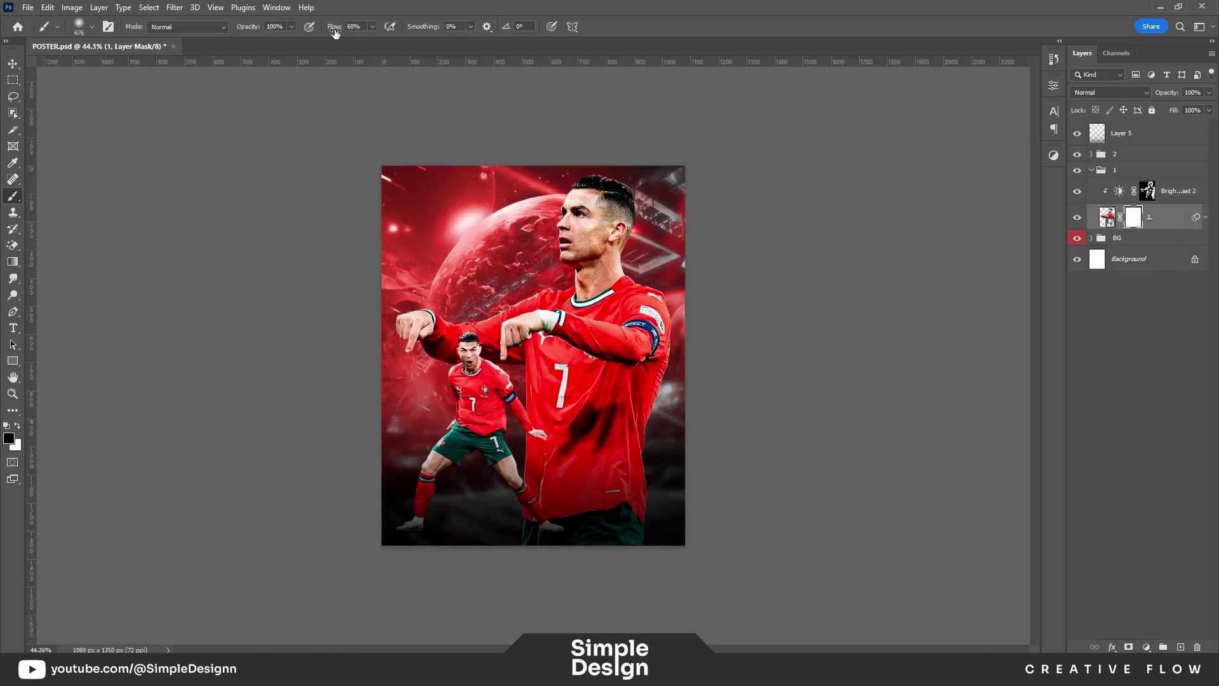
left_click_drag(335, 33, 316, 33)
left_click_drag(741, 531, 724, 490)
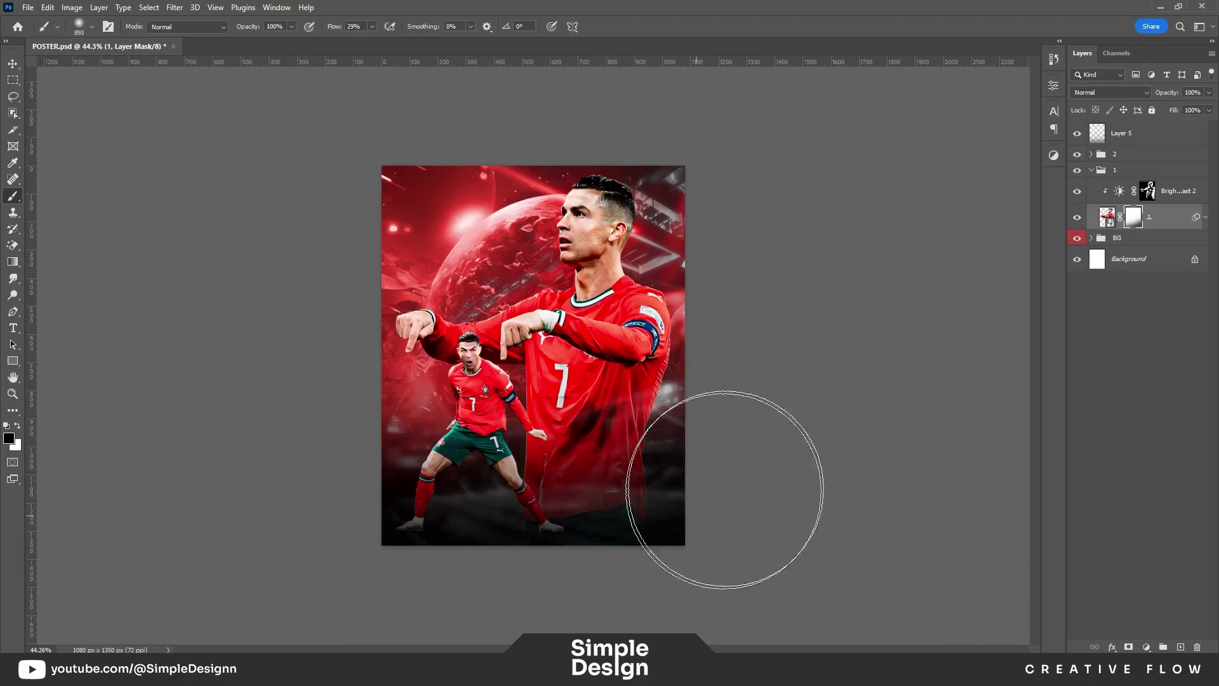
scroll(699, 546, "up", 2)
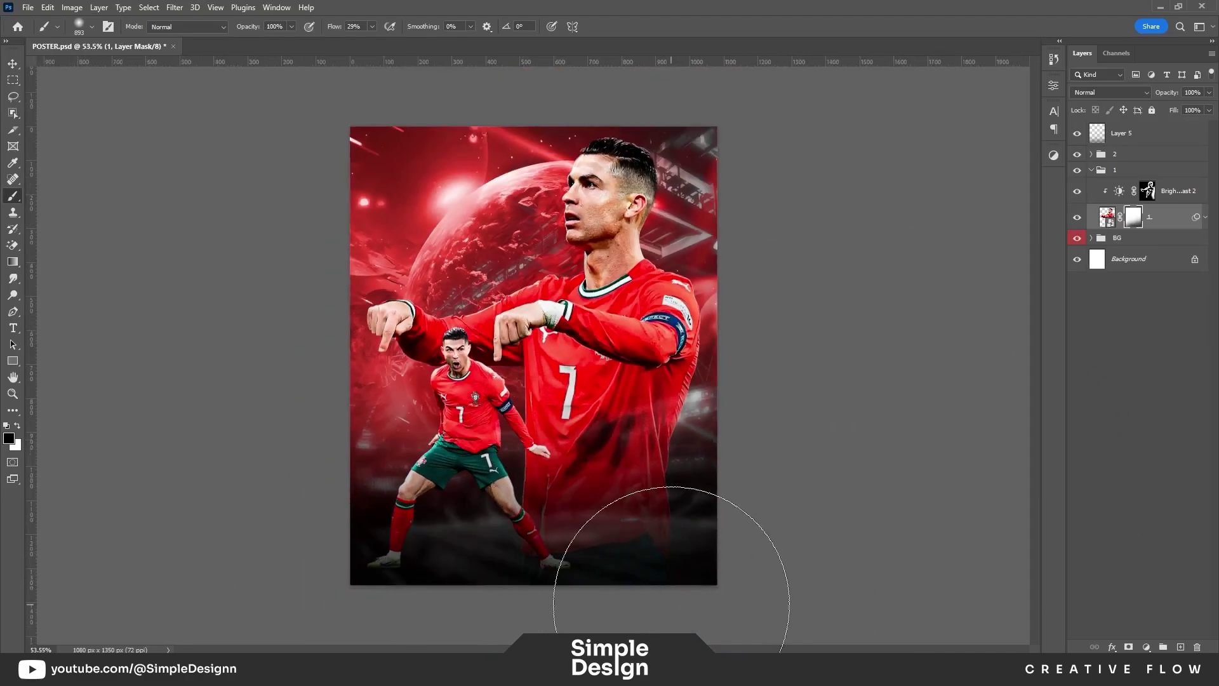
scroll(533, 359, "up", 1)
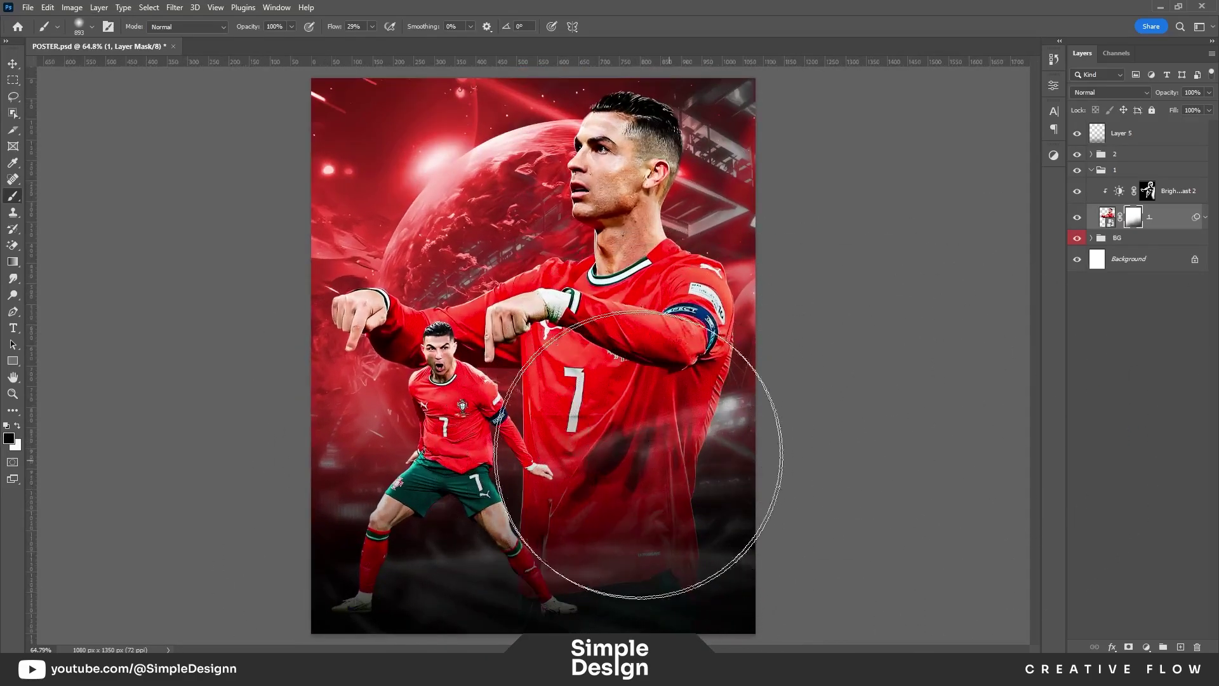
left_click(1103, 204)
scroll(523, 221, "up", 1)
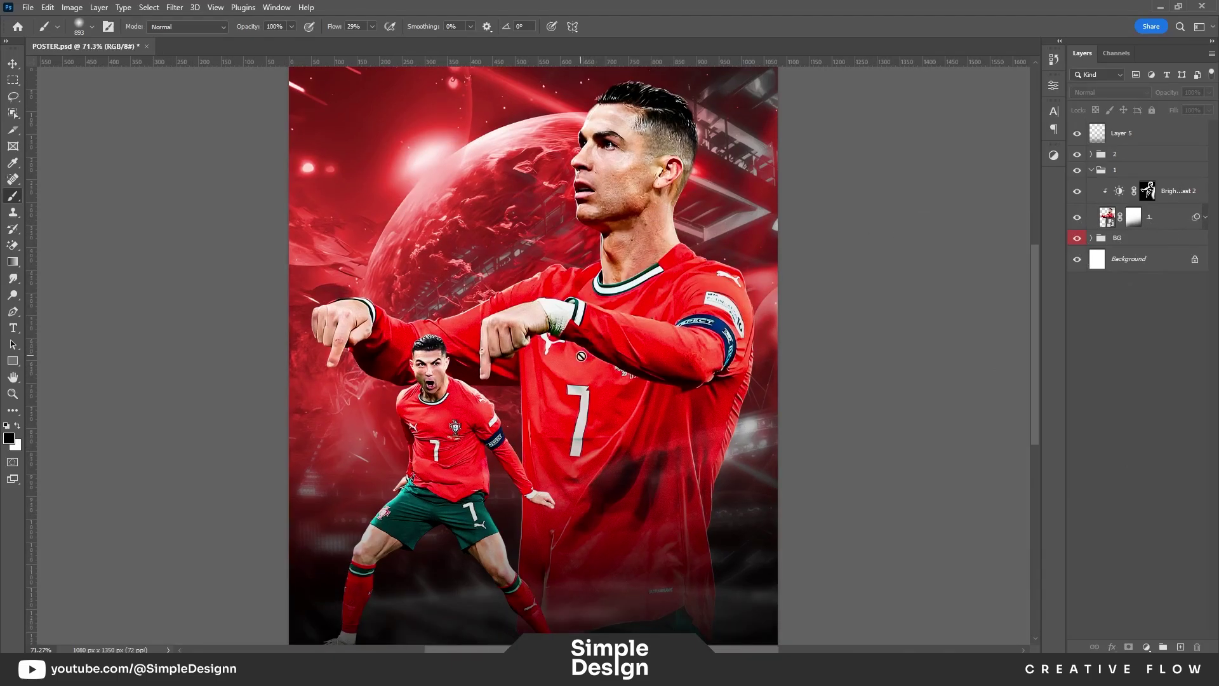
Step: Add Layer 8 above Brightness/Contrast 2, clipped and set to Overlay blending
left_click(1172, 194)
left_click(1181, 647)
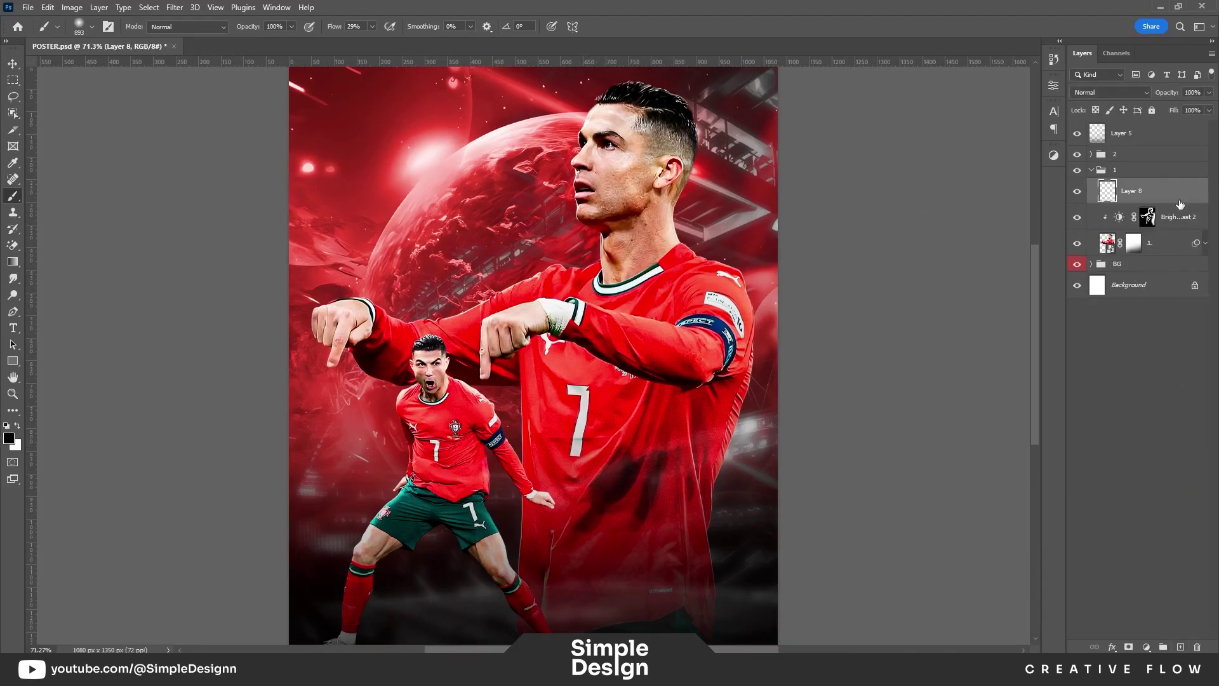
left_click(1182, 202, "alt")
left_click(1111, 92)
left_click(1105, 235)
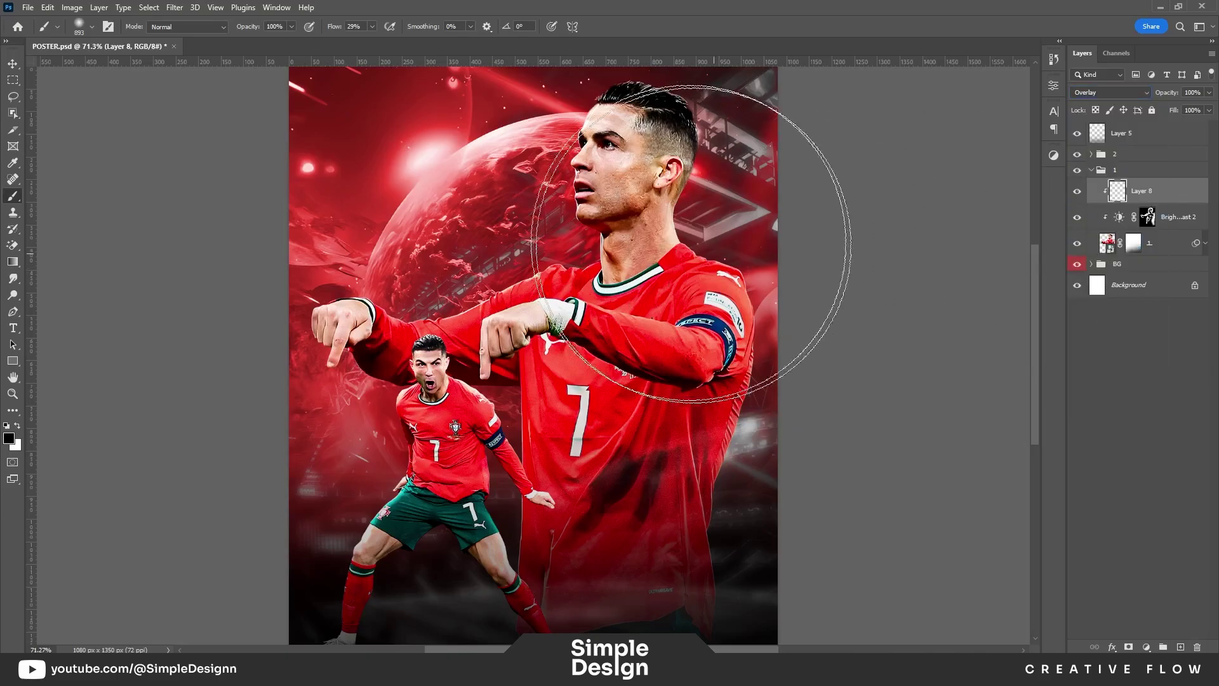
Step: Set up a white brush at 38% flow with a fine, slightly enlarged tip
scroll(427, 248, "up", 3)
key("x")
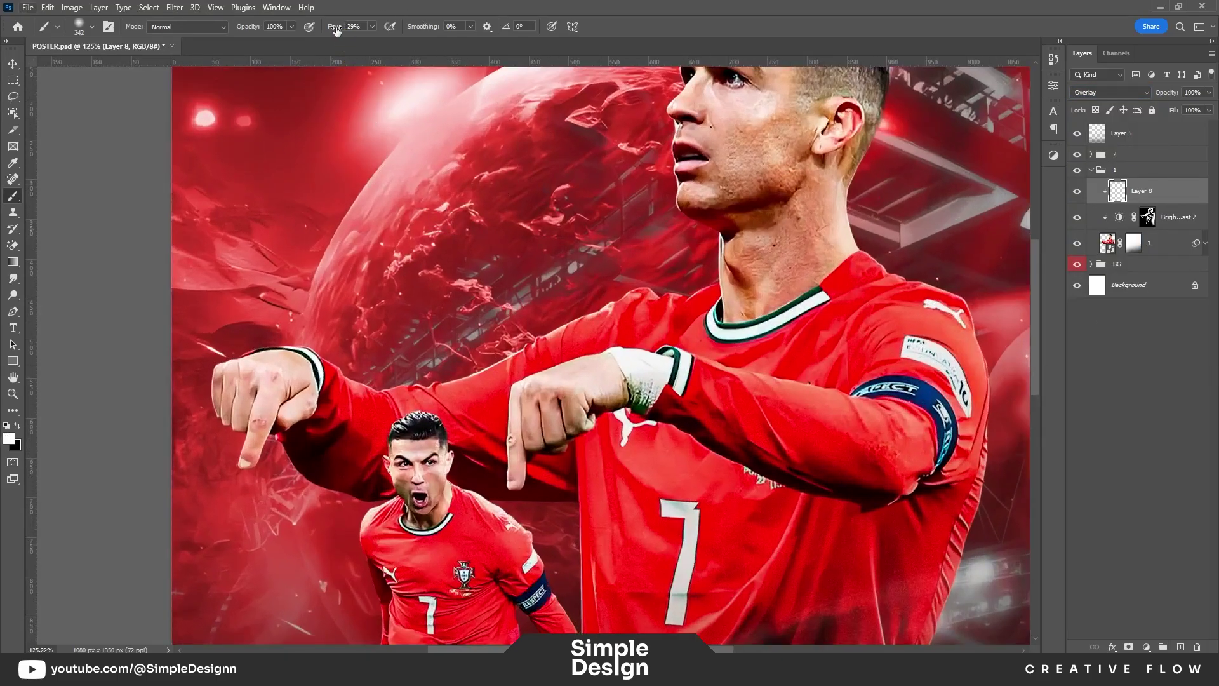
left_click_drag(337, 31, 343, 31)
scroll(603, 305, "up", 2)
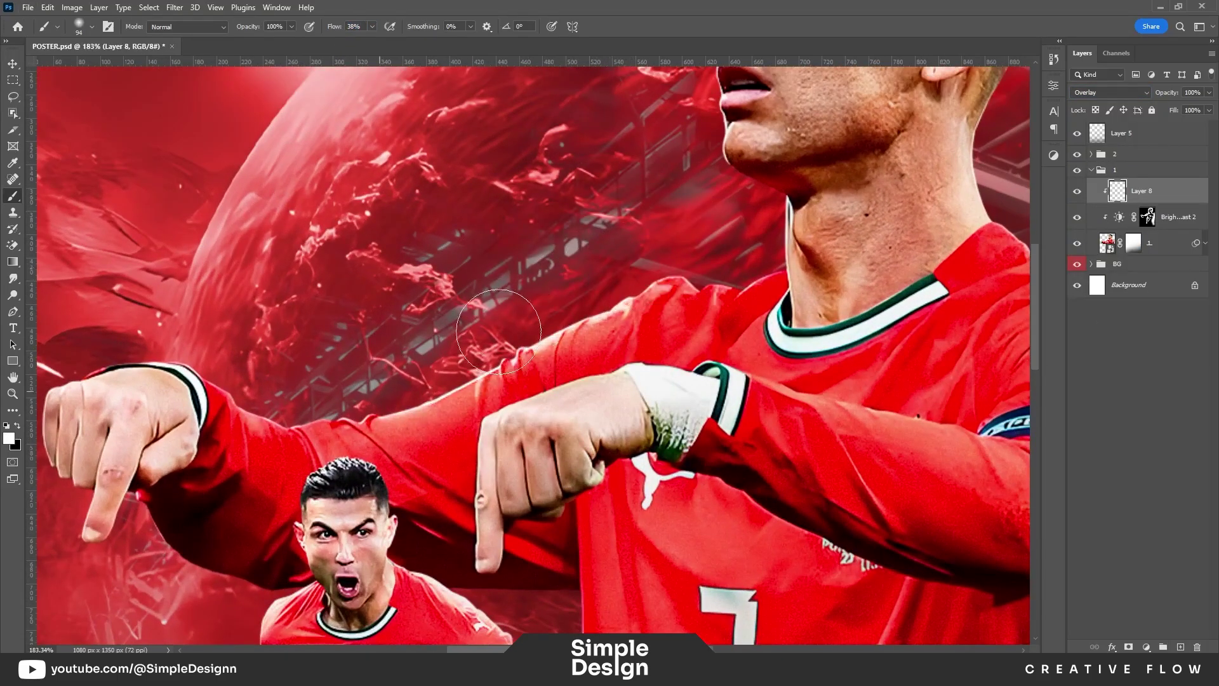
left_click_drag(499, 343, 178, 381)
scroll(513, 353, "up", 3)
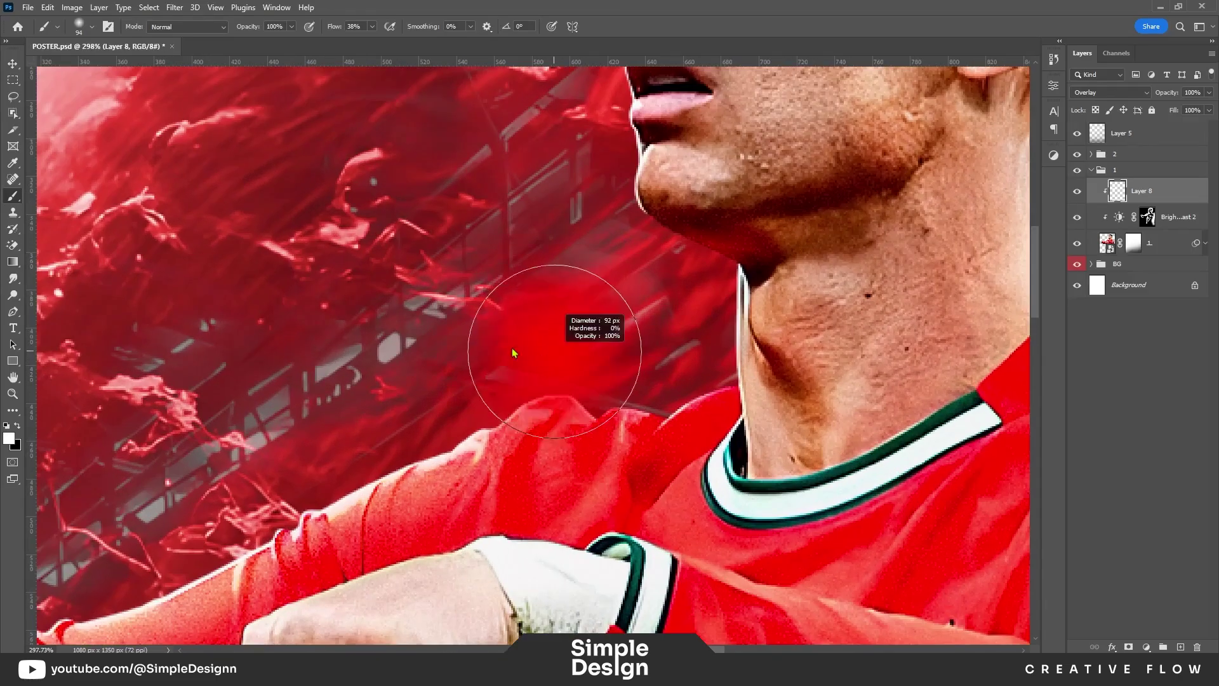
left_click_drag(513, 353, 490, 407)
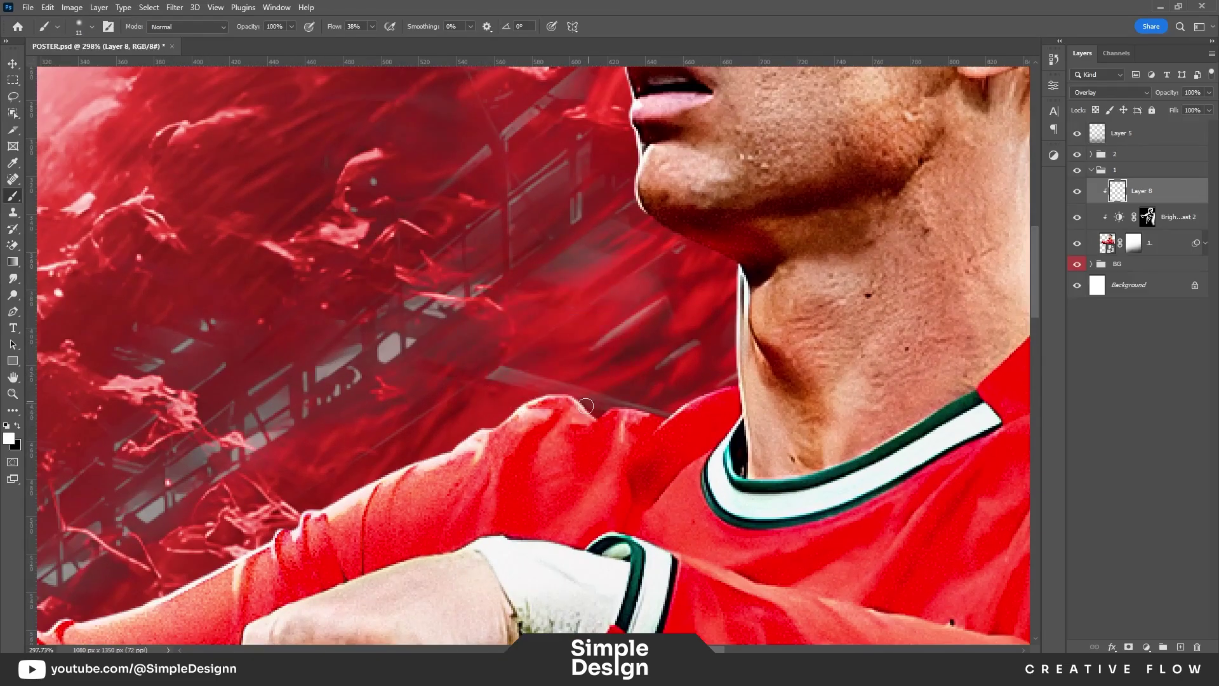
scroll(734, 263, "up", 3)
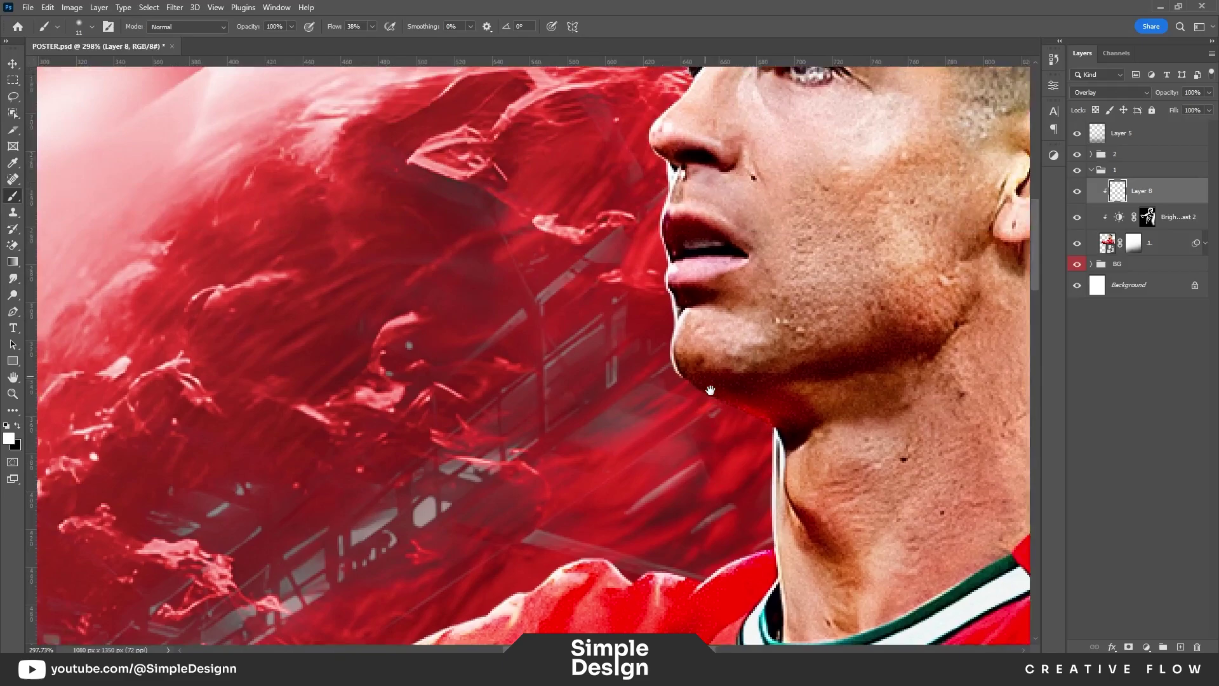
scroll(710, 250, "up", 3)
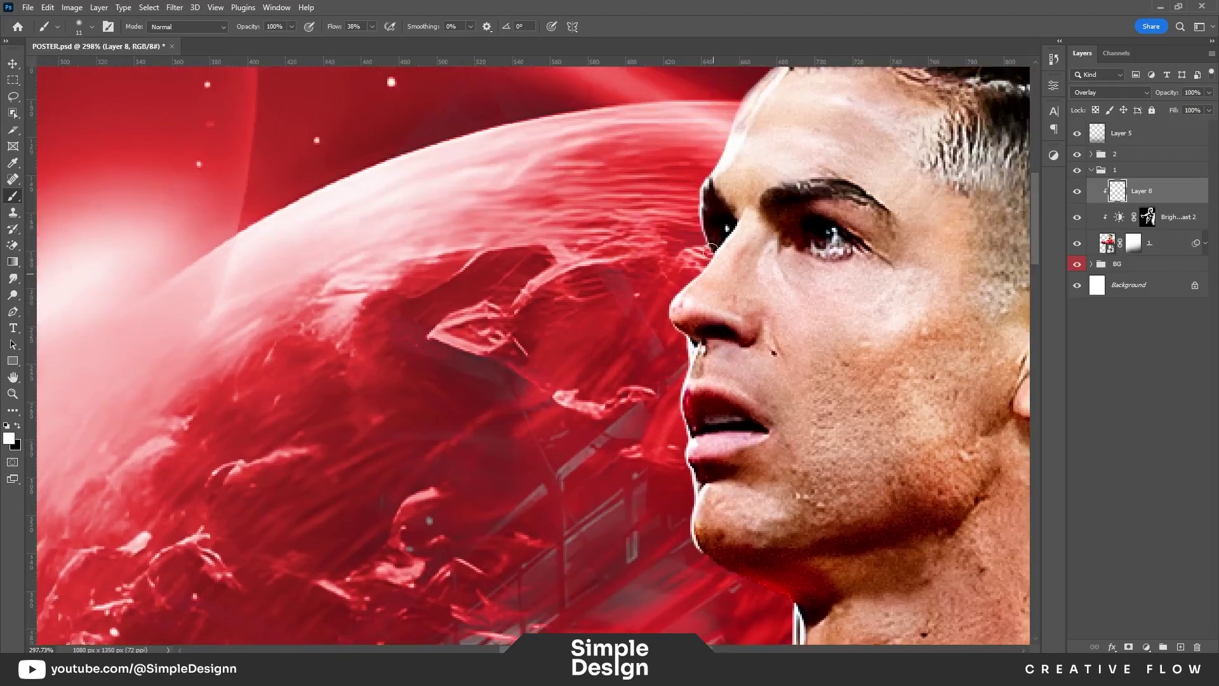
scroll(717, 235, "up", 3)
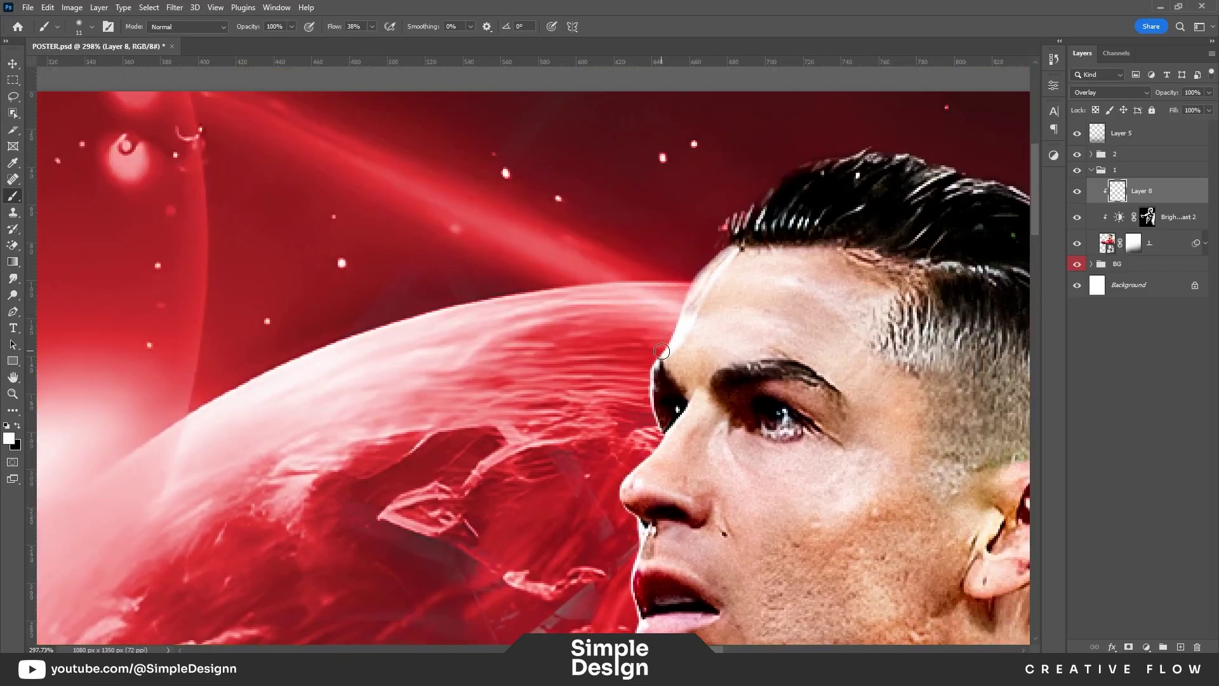
scroll(818, 165, "down", 3)
key("bracketright")
key("bracketright")
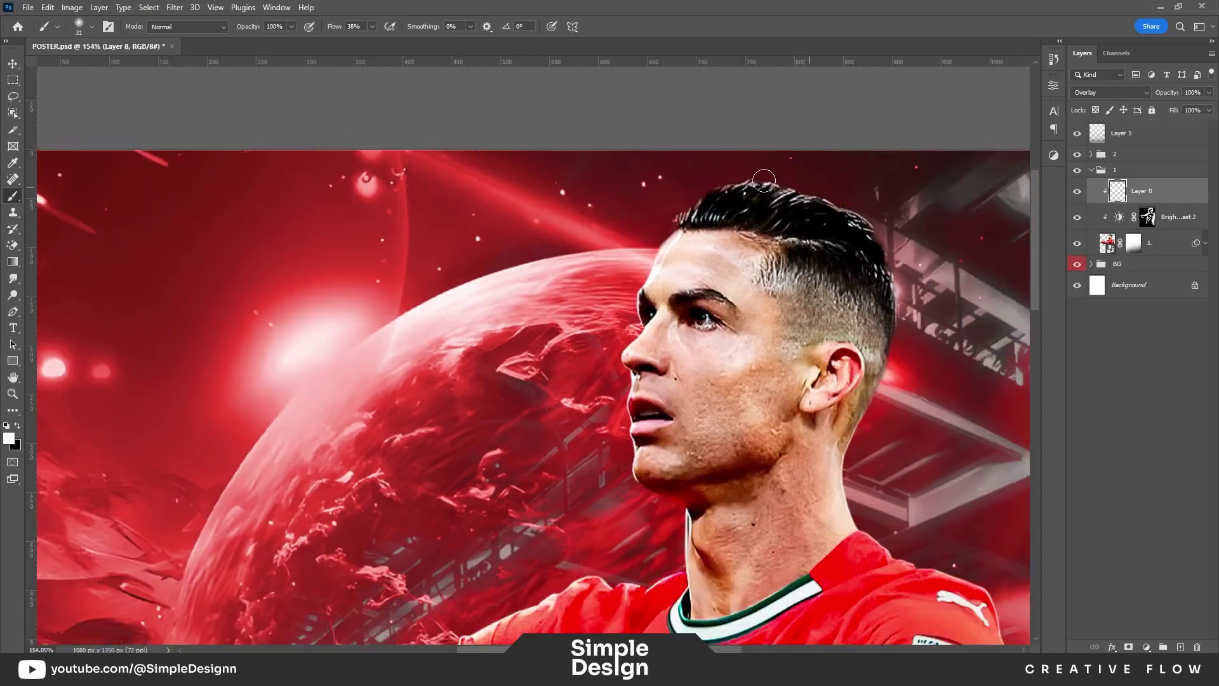
Step: Paint bright white rims along the hair, behind the ear, shoulder and sleeve's upper edge
left_click_drag(892, 278, 873, 416)
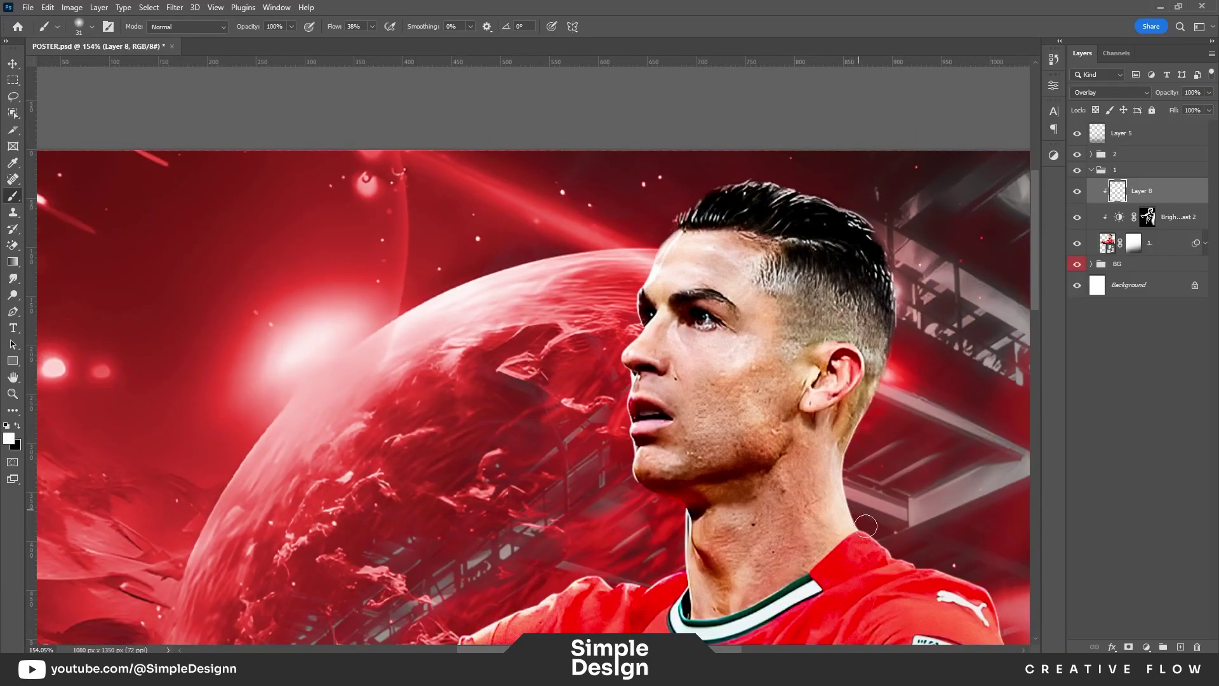
scroll(865, 526, "up", 3)
mouse_move(594, 333)
left_mouse_down()
mouse_move(777, 428)
mouse_move(864, 597)
mouse_move(826, 355)
mouse_move(810, 461)
left_mouse_up()
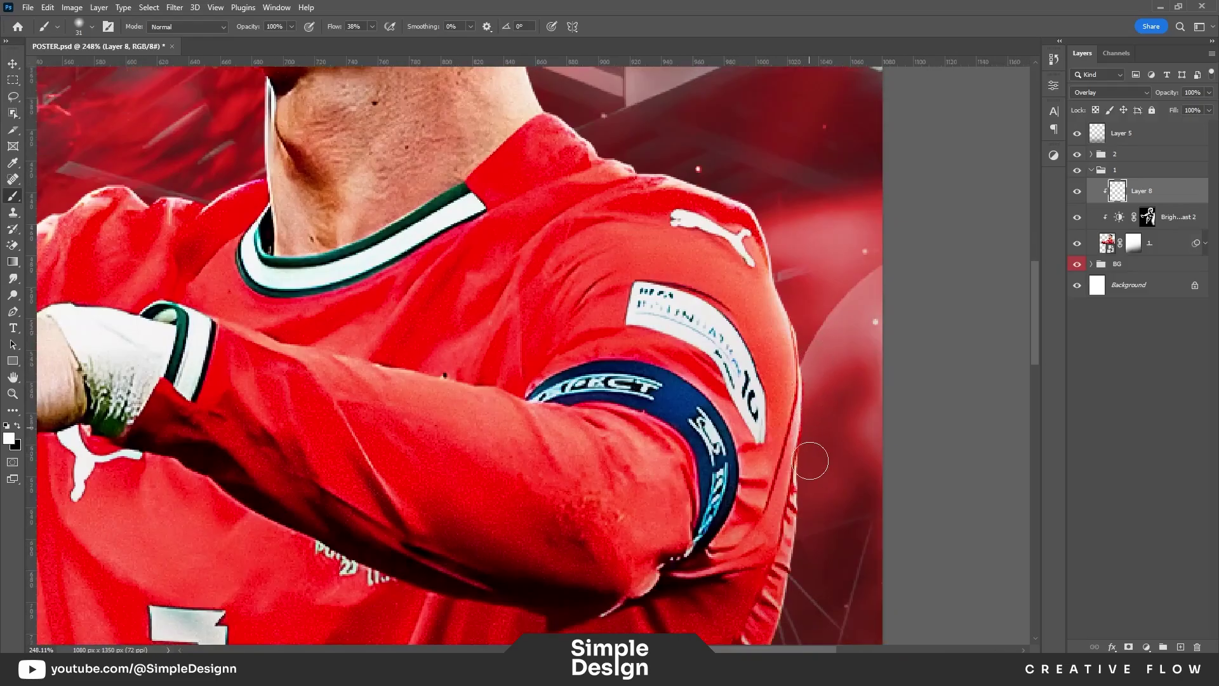
scroll(811, 461, "down", 3)
scroll(326, 66, "up", 2)
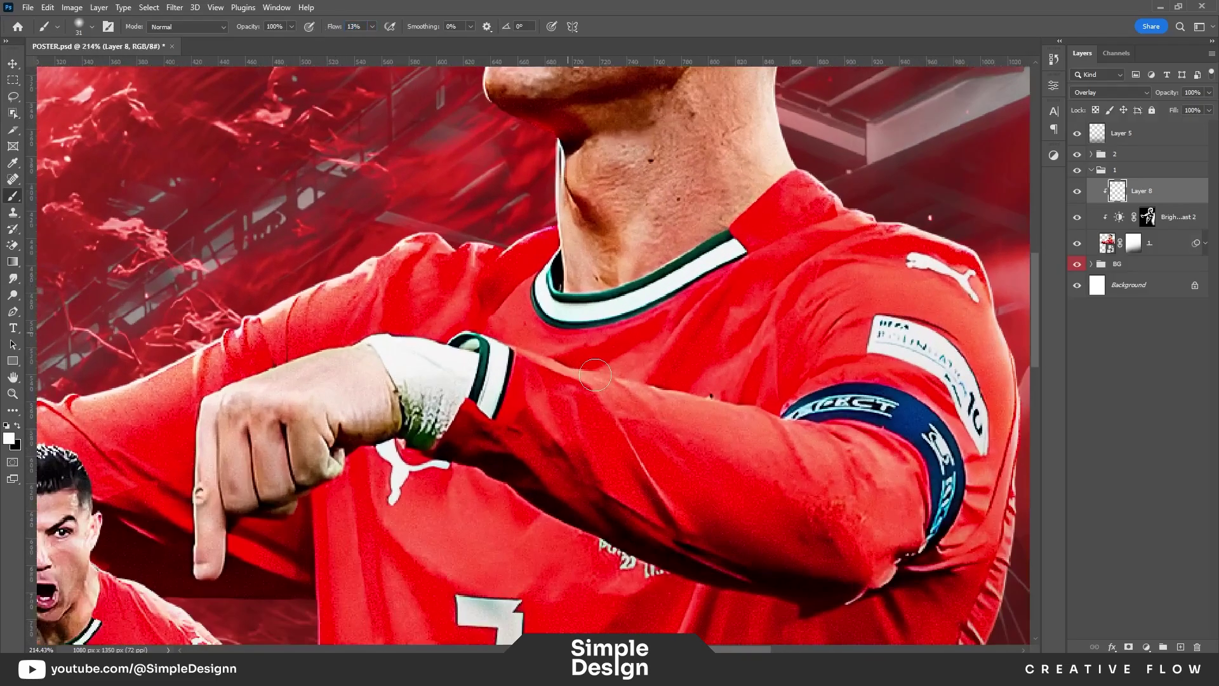
left_click_drag(560, 375, 856, 431)
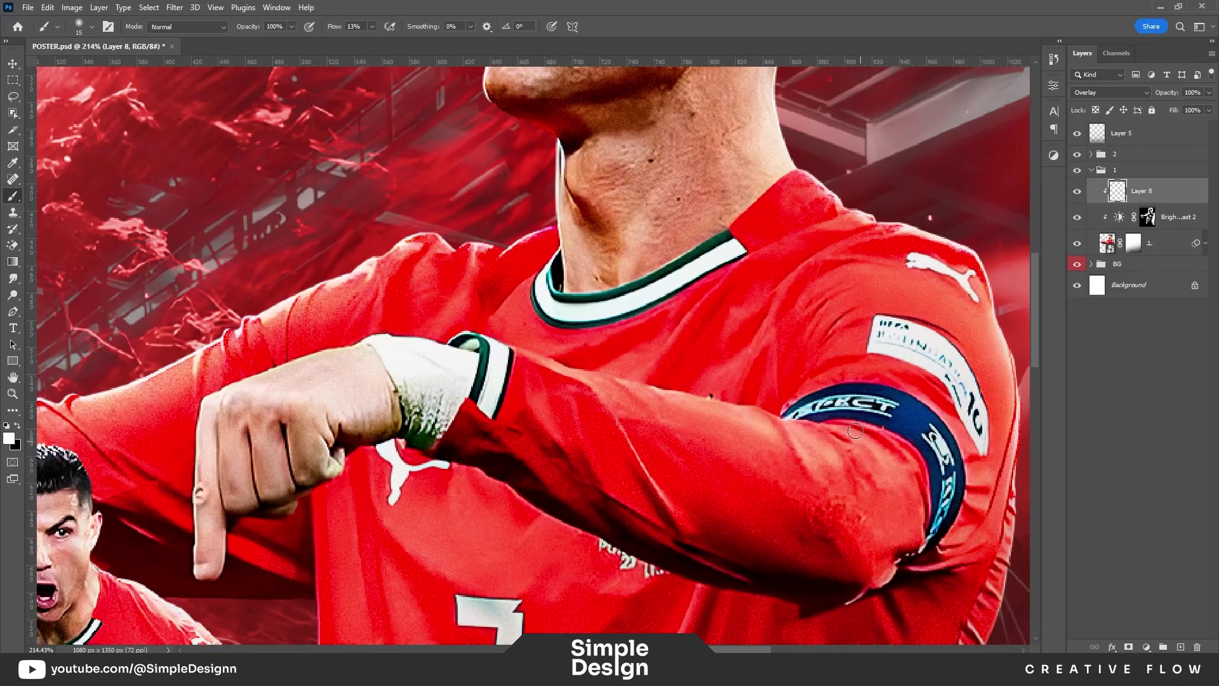
Step: Pan over to the smaller player, then fit the whole poster in the window
scroll(762, 282, "left", 5)
scroll(659, 280, "left", 1)
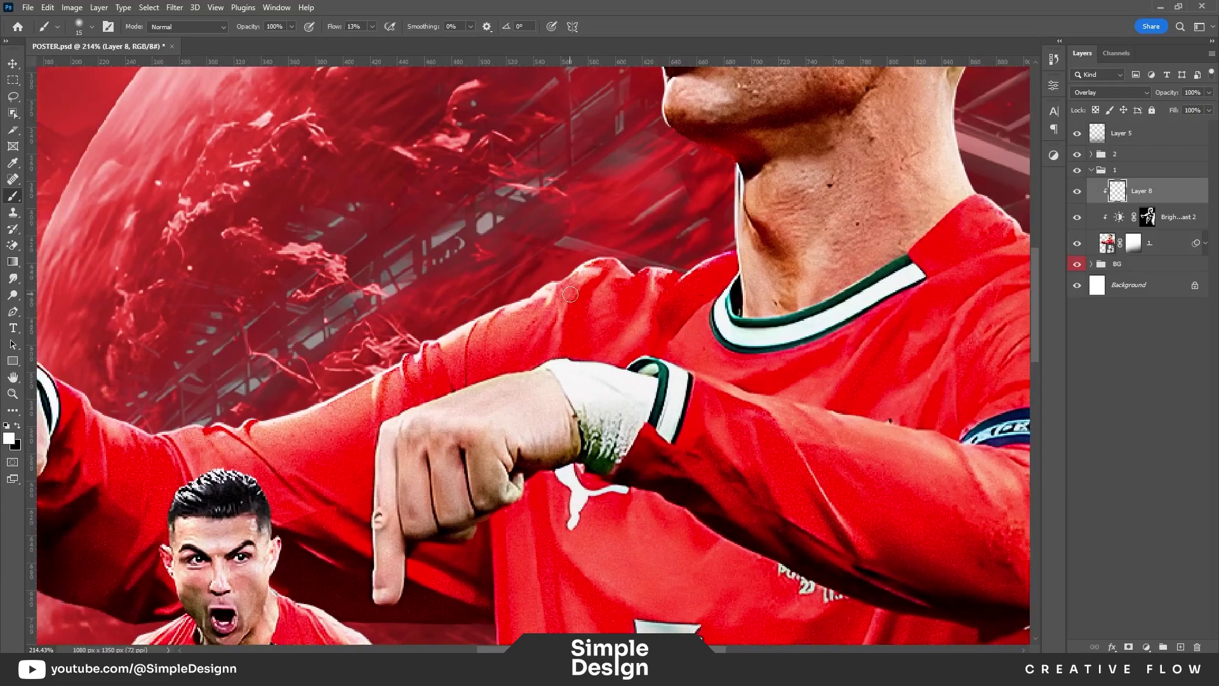
scroll(506, 440, "left", 10)
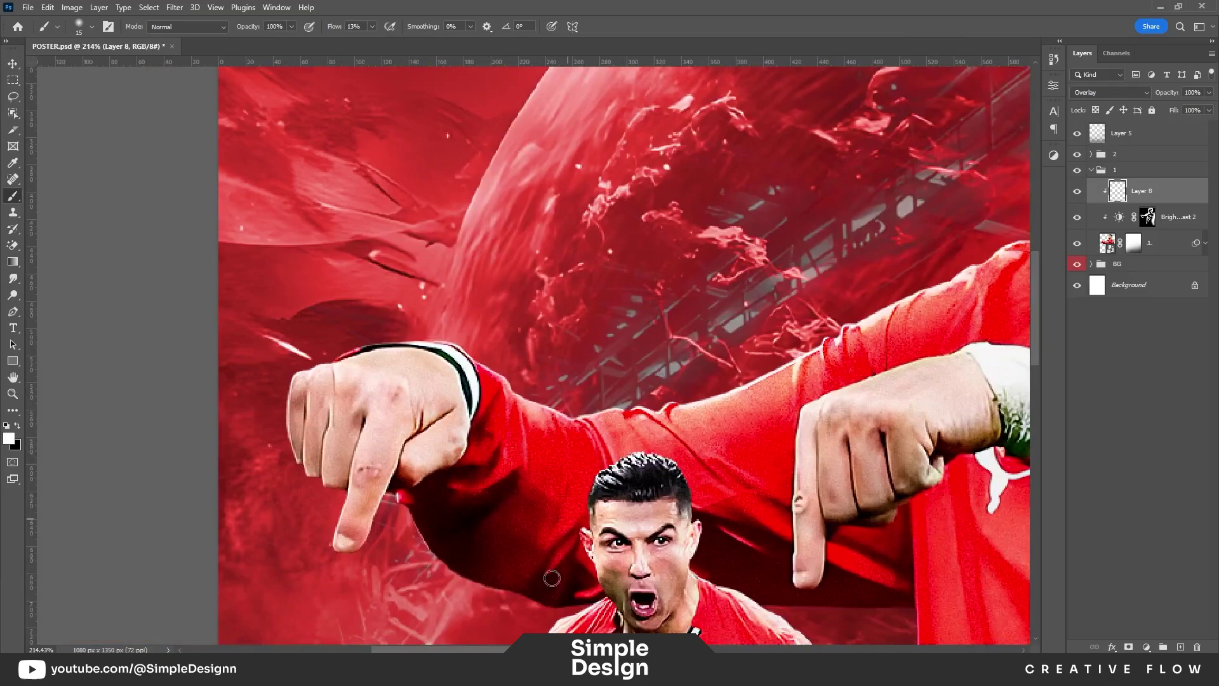
scroll(552, 578, "down", 2)
scroll(775, 418, "down", 3)
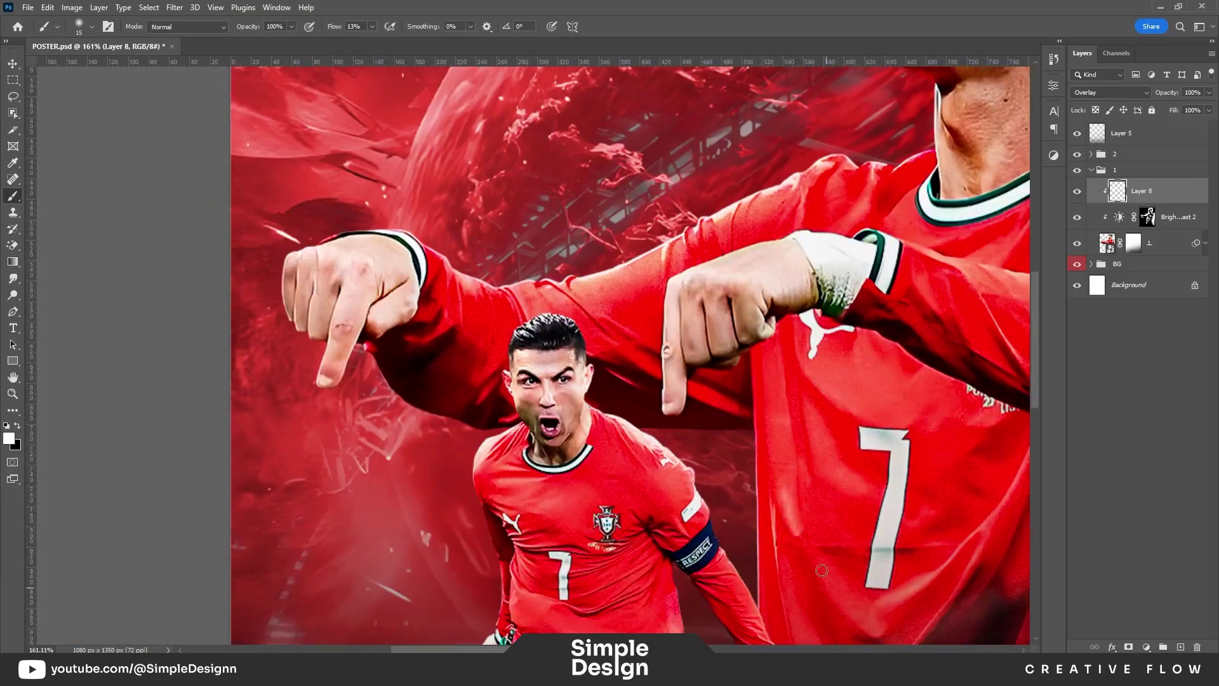
left_click_drag(822, 571, 666, 367)
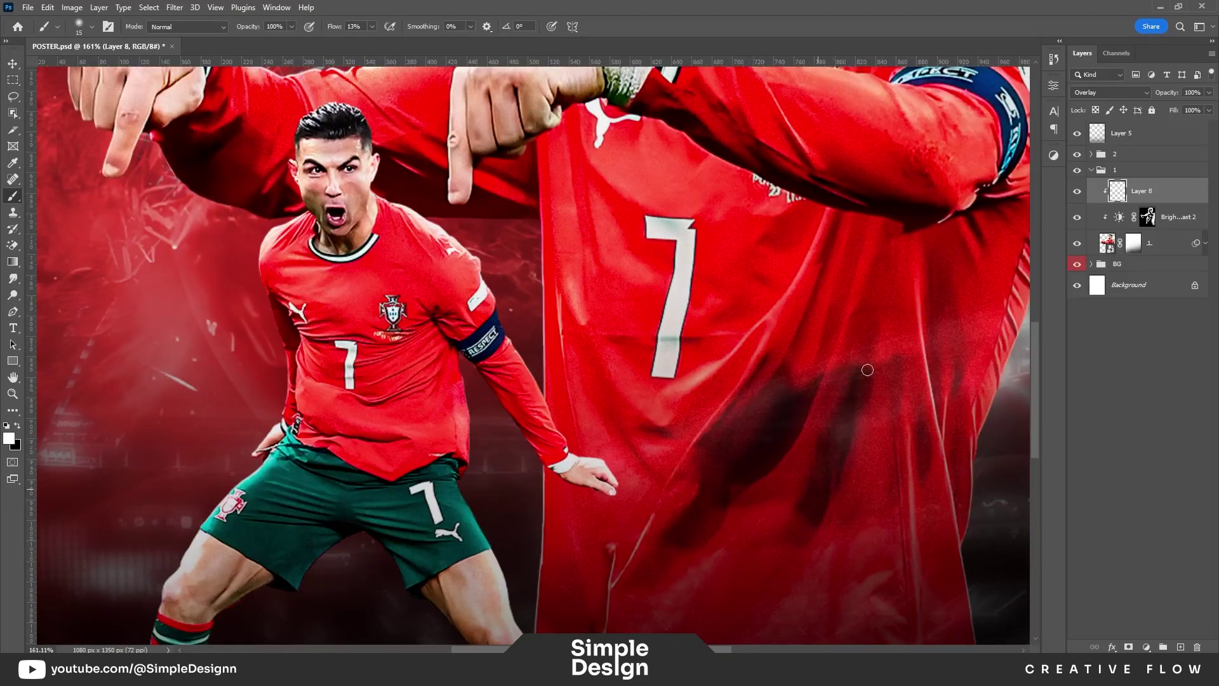
key("ctrl+0")
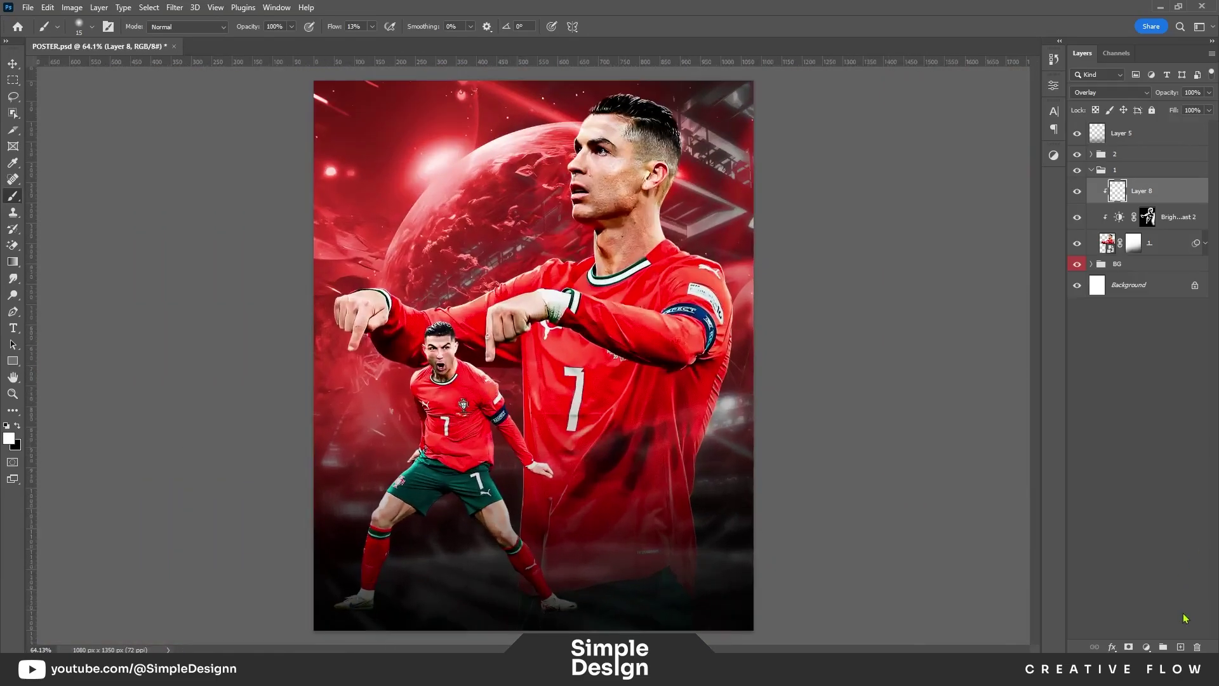
Step: Add a clipped Multiply Layer 9 above Layer 8 with a black brush at 10% flow, size 51
left_click(1181, 647)
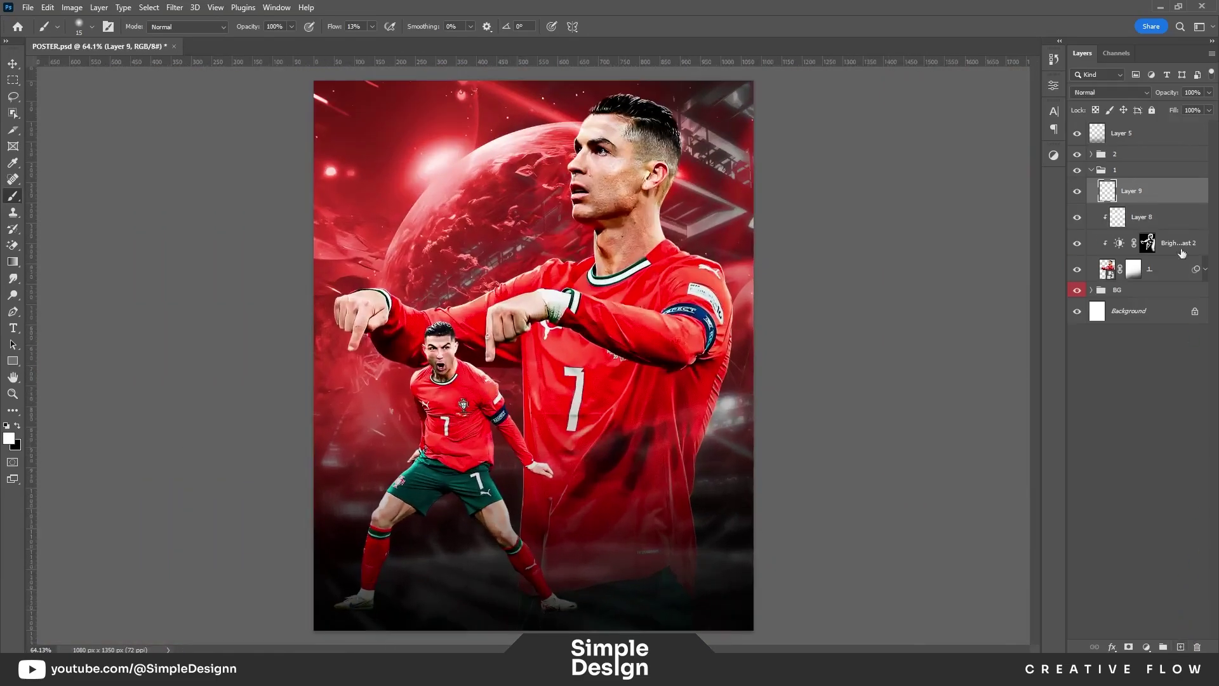
left_click(1173, 201, "alt")
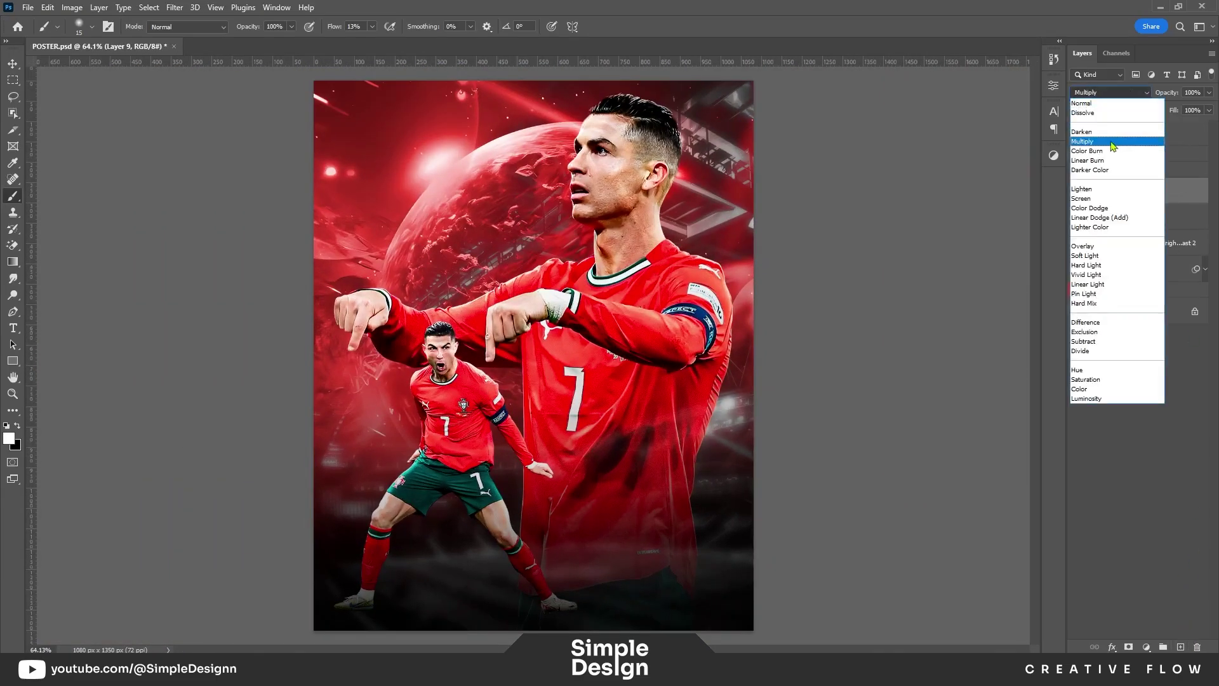
left_click(1125, 140)
scroll(558, 445, "up", 3)
scroll(634, 382, "up", 2)
key("x")
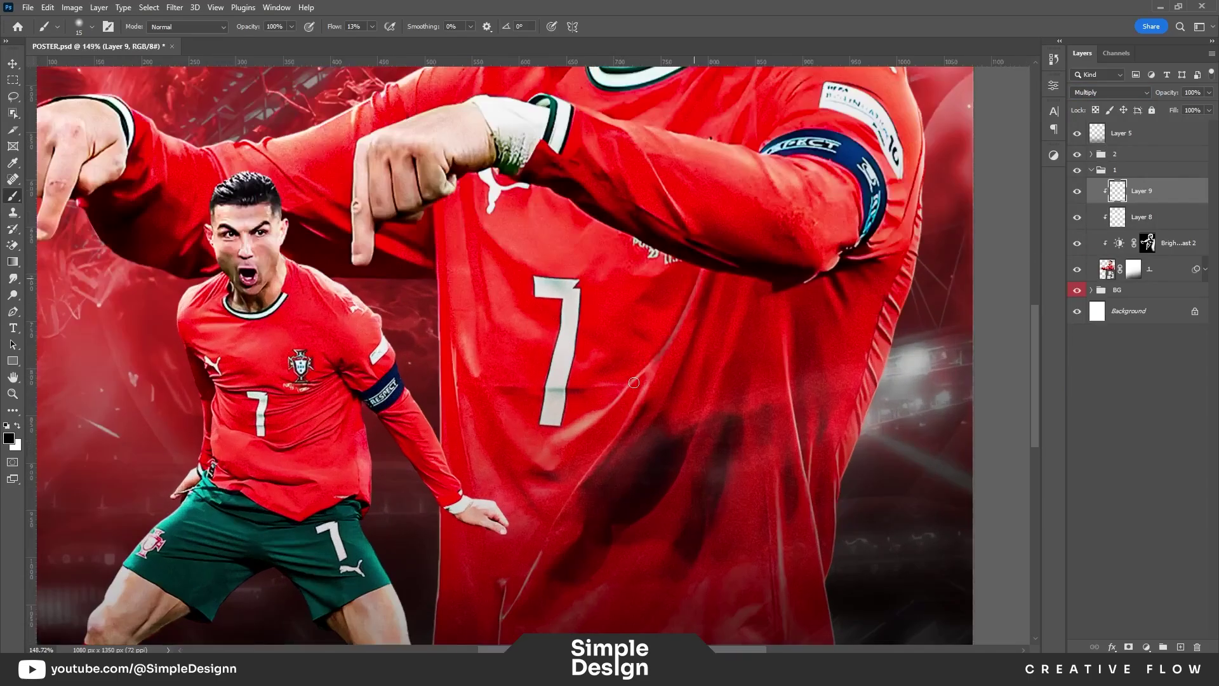
left_click_drag(337, 28, 334, 28)
key("bracketright")
key("bracketright")
key("bracketright")
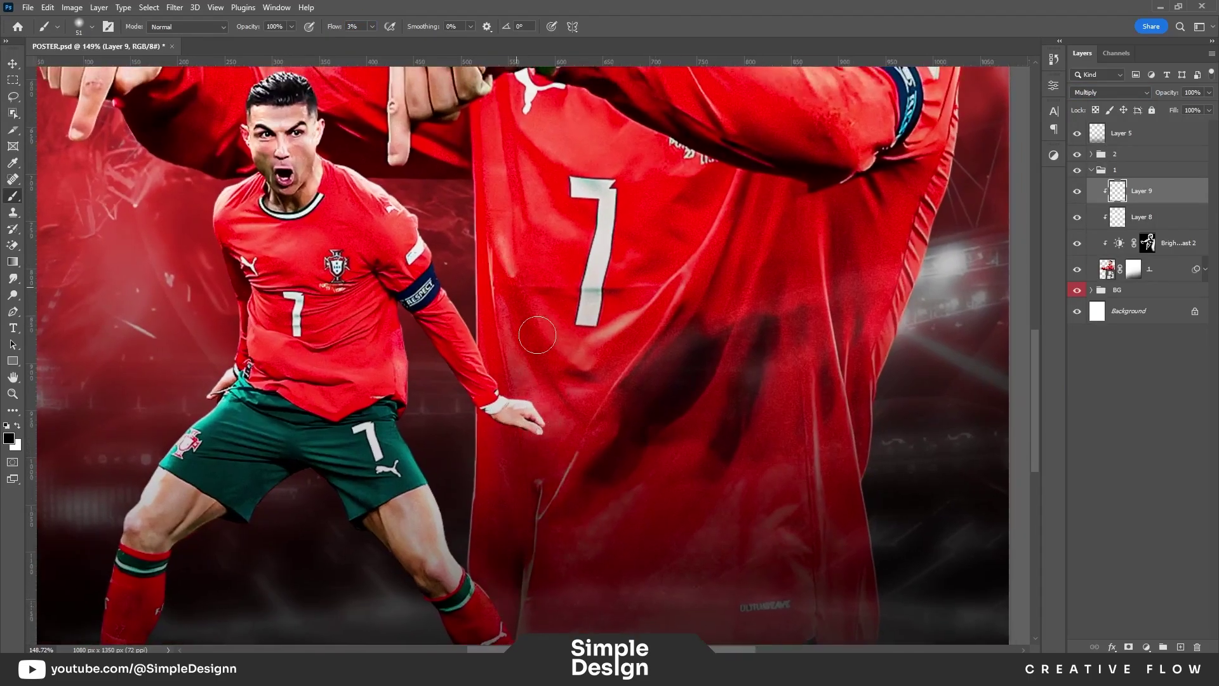
Step: Darken the edges and gaps of the big player's left-hand fingers
mouse_move(548, 344)
left_mouse_down()
mouse_move(627, 415)
mouse_move(612, 401)
left_mouse_up()
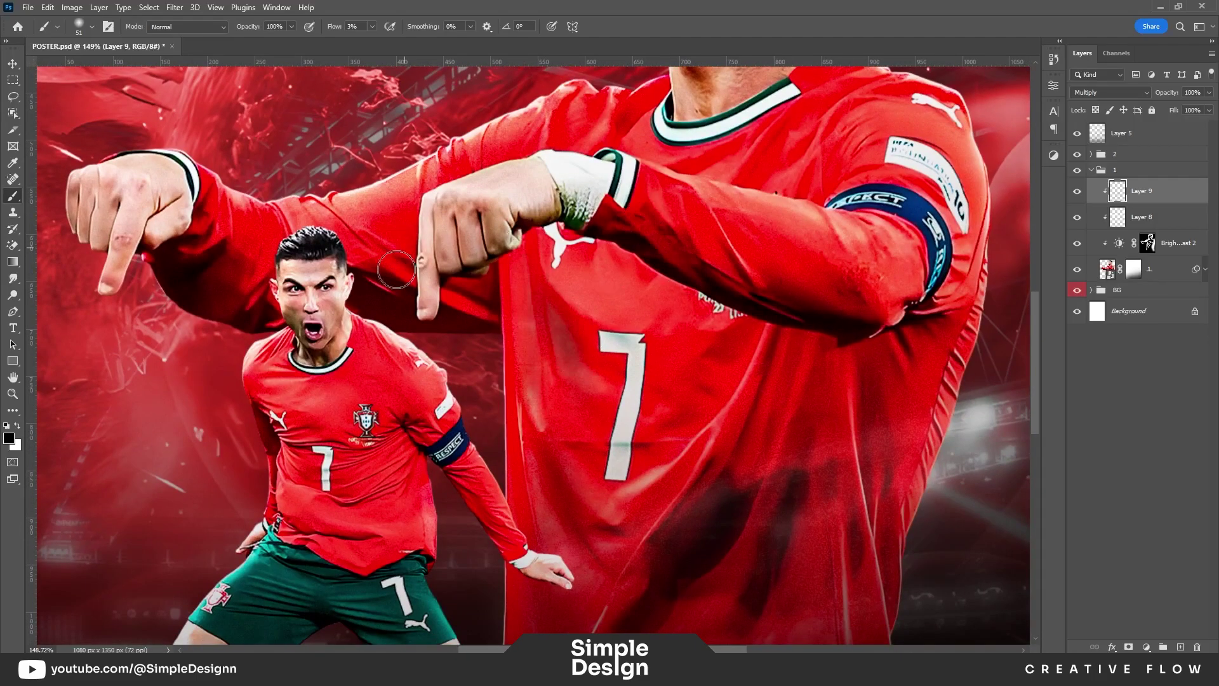
scroll(124, 190, "up", 4, "alt")
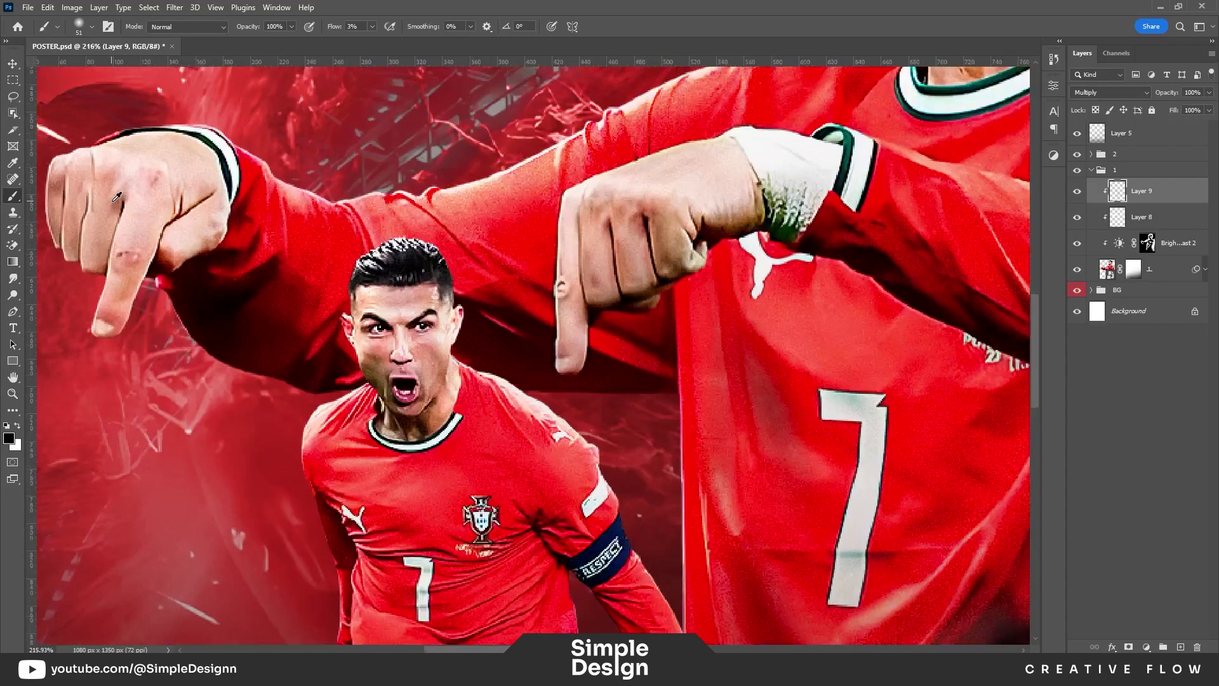
key("bracketleft")
key("bracketleft")
key("bracketleft")
key("bracketleft")
left_click_drag(200, 258, 448, 324)
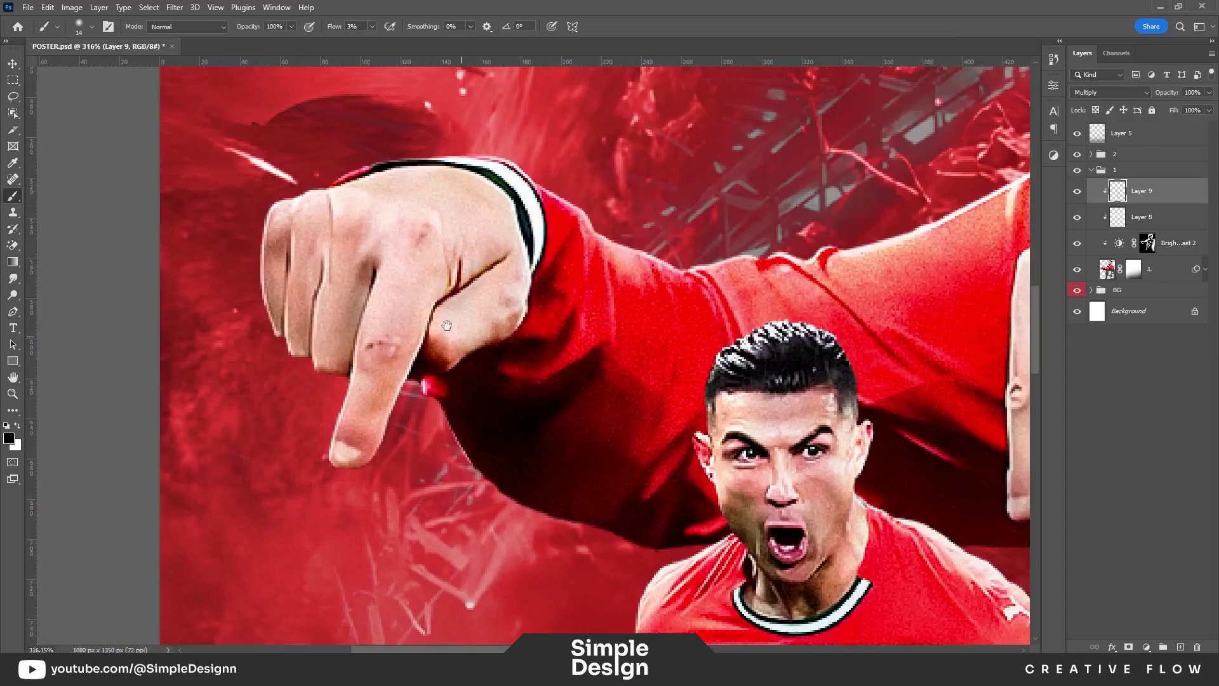
left_click_drag(301, 360, 309, 313)
scroll(411, 346, "down", 2, "alt")
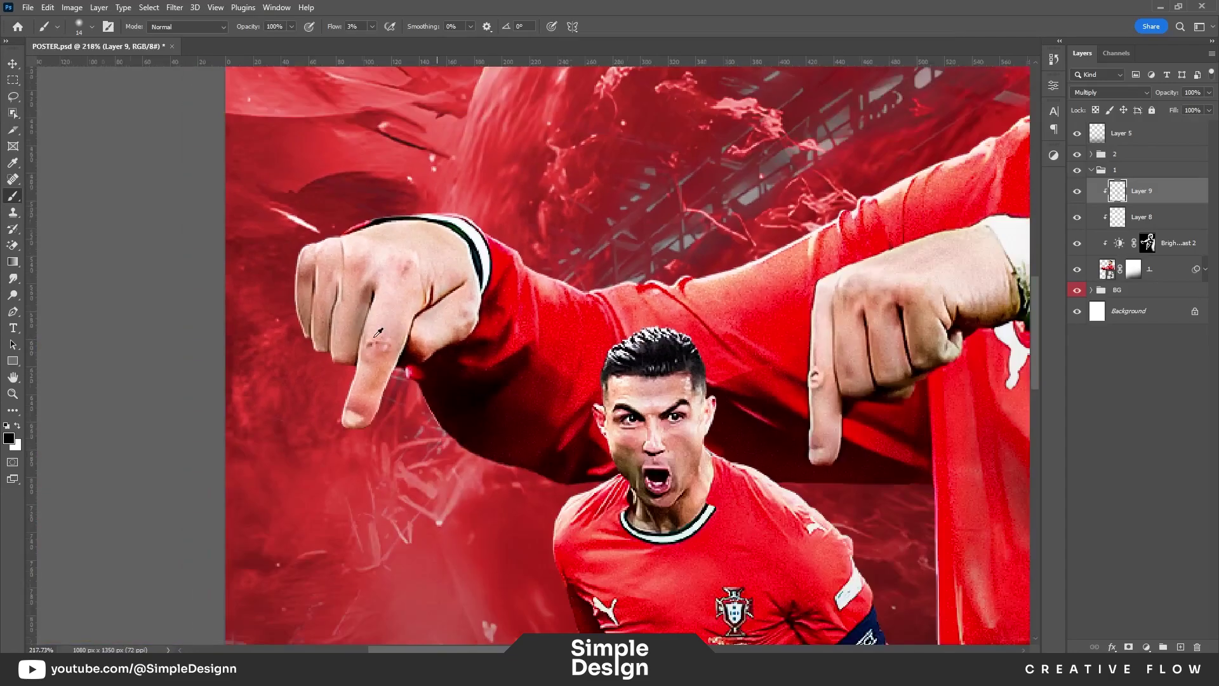
scroll(445, 323, "down", 2, "alt")
scroll(488, 302, "down", 1, "alt")
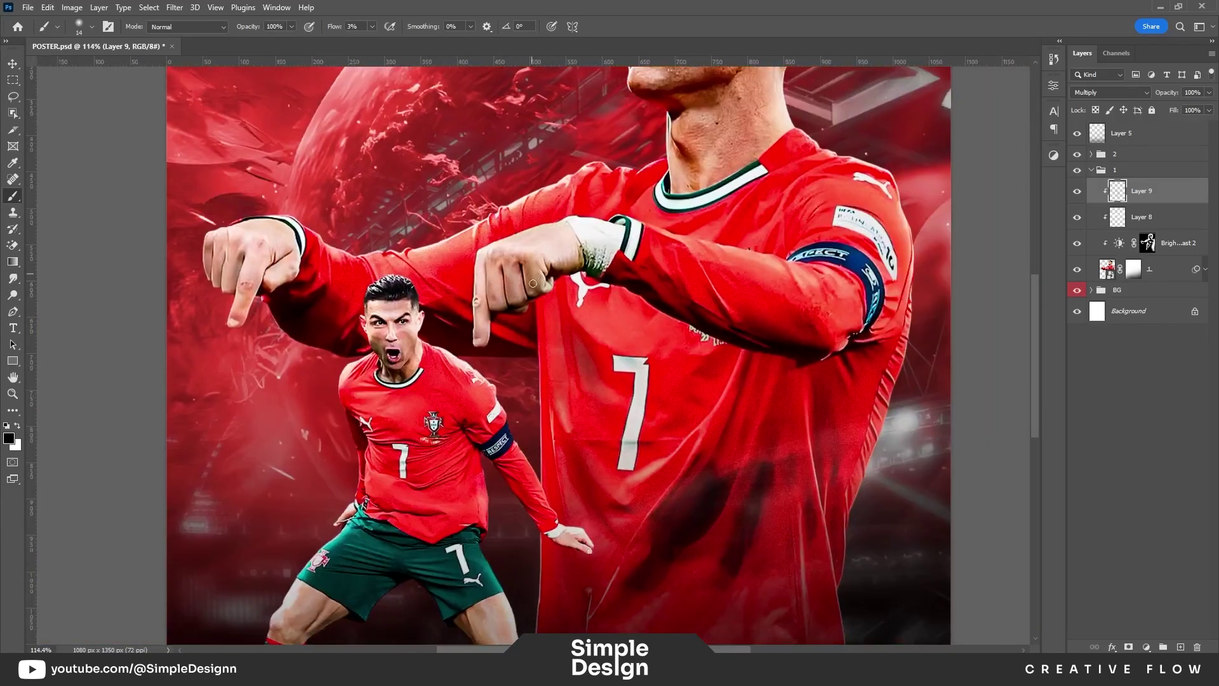
Step: Shade the right edge of the arm and torso, and faintly down the neck
key("bracketright")
key("bracketright")
key("bracketright")
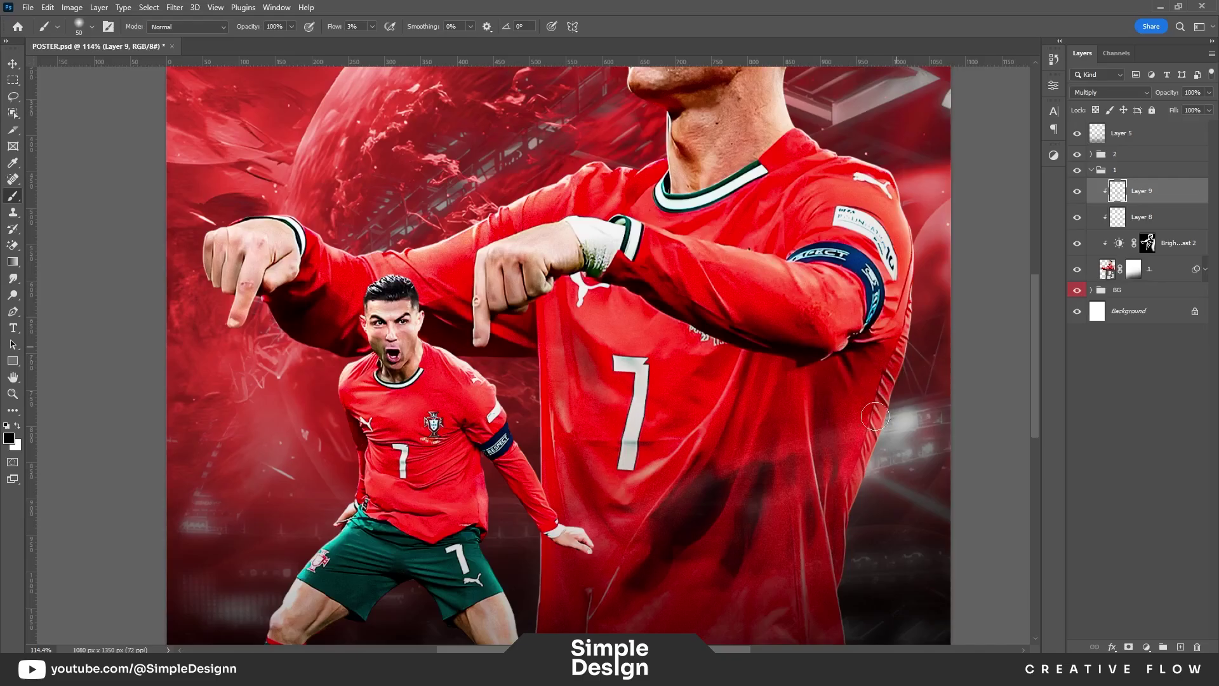
left_click_drag(875, 417, 889, 305)
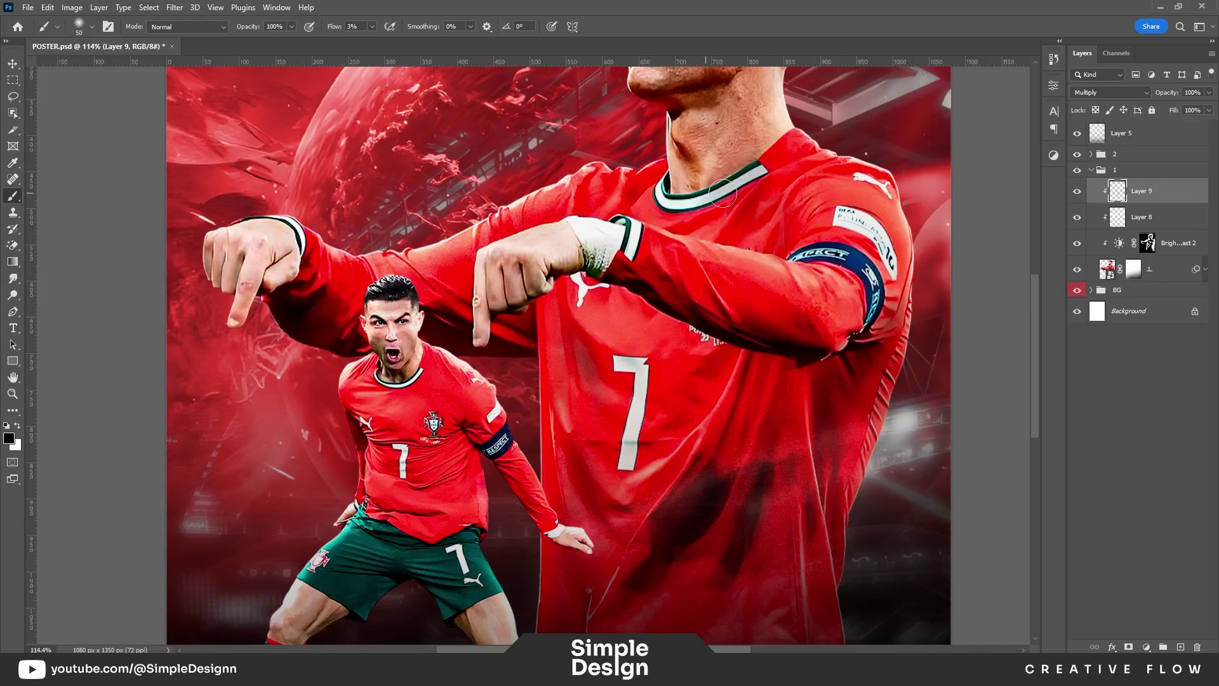
scroll(742, 223, "up", 3)
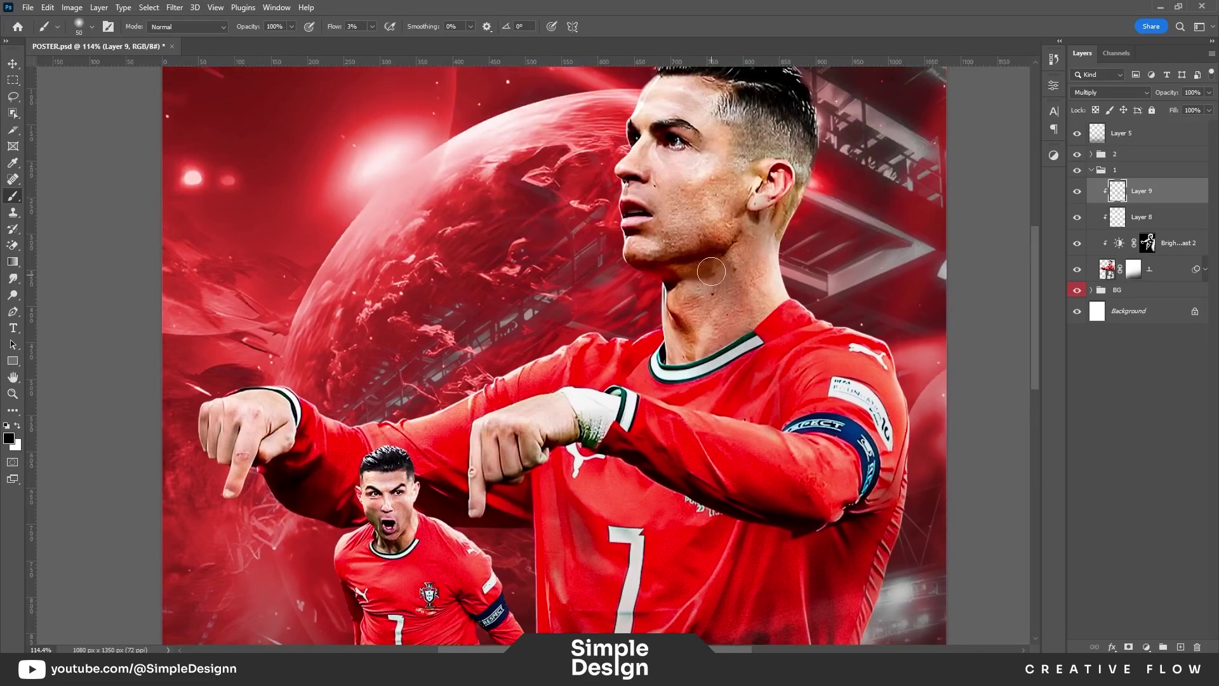
left_click_drag(719, 260, 667, 346)
scroll(662, 345, "down", 3, "alt")
scroll(777, 292, "down", 3, "alt")
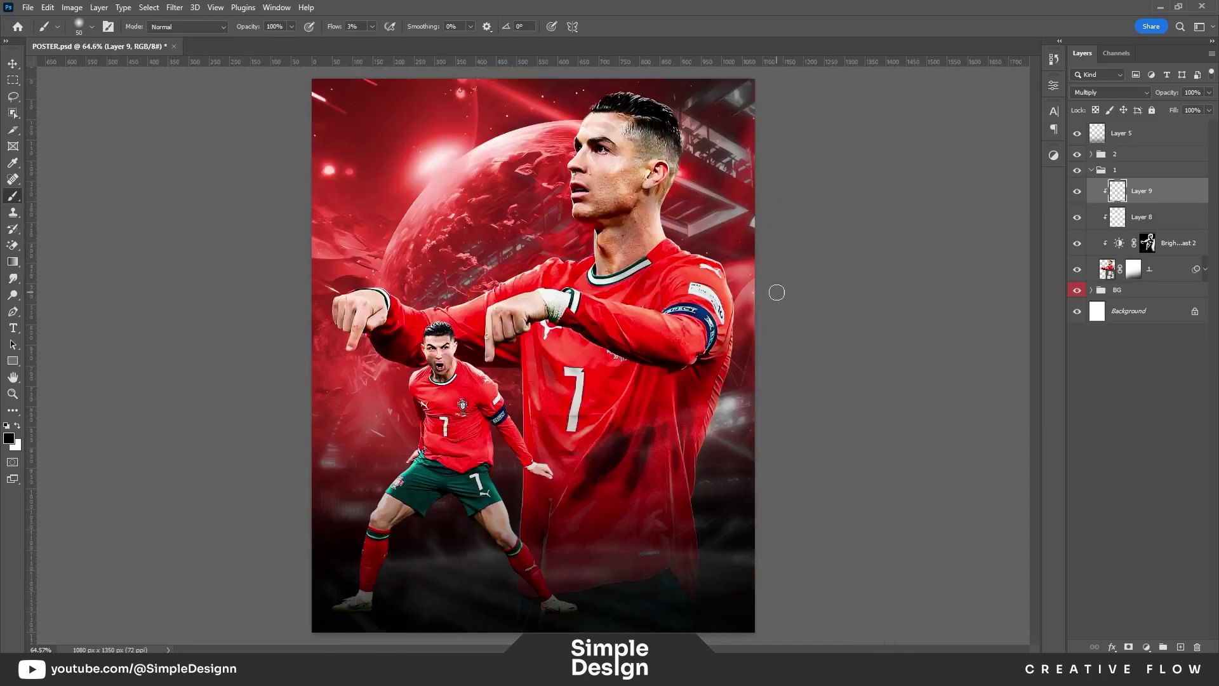
Step: Add a clipped Brightness/Contrast adjustment in group 1 with contrast raised to 74
left_click(1146, 644)
left_click(1143, 469)
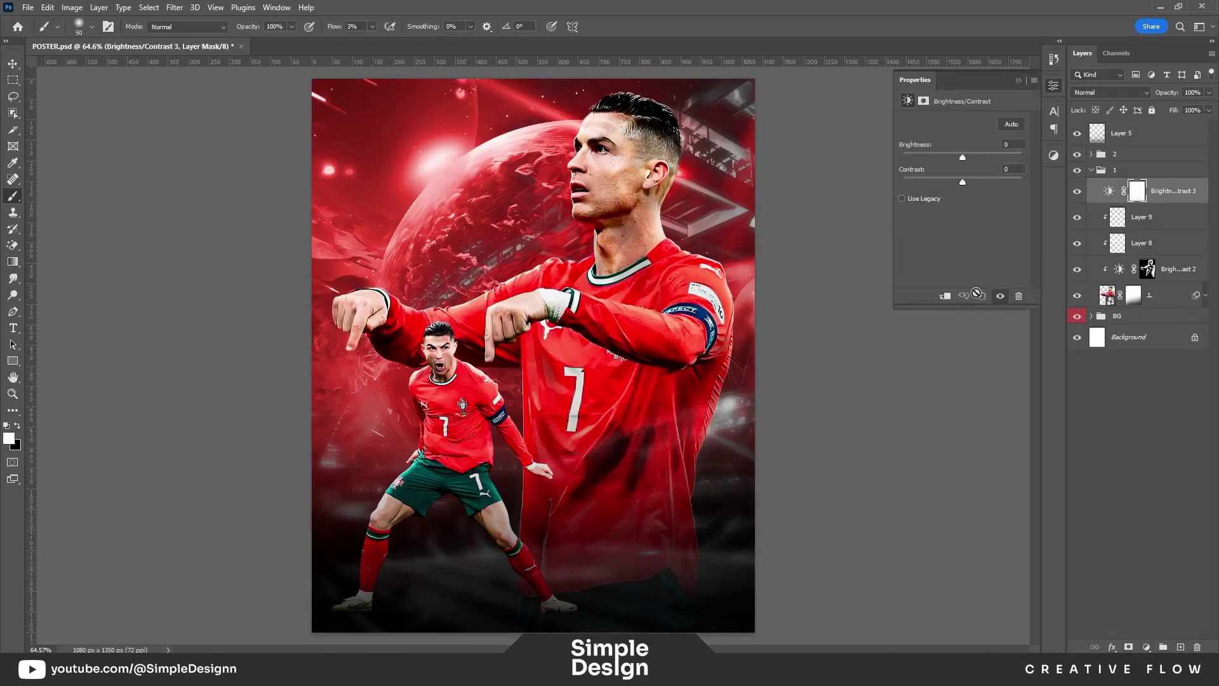
left_click(947, 296)
mouse_move(963, 183)
left_mouse_down()
mouse_move(1007, 183)
mouse_move(962, 195)
left_mouse_up()
left_click(1018, 80)
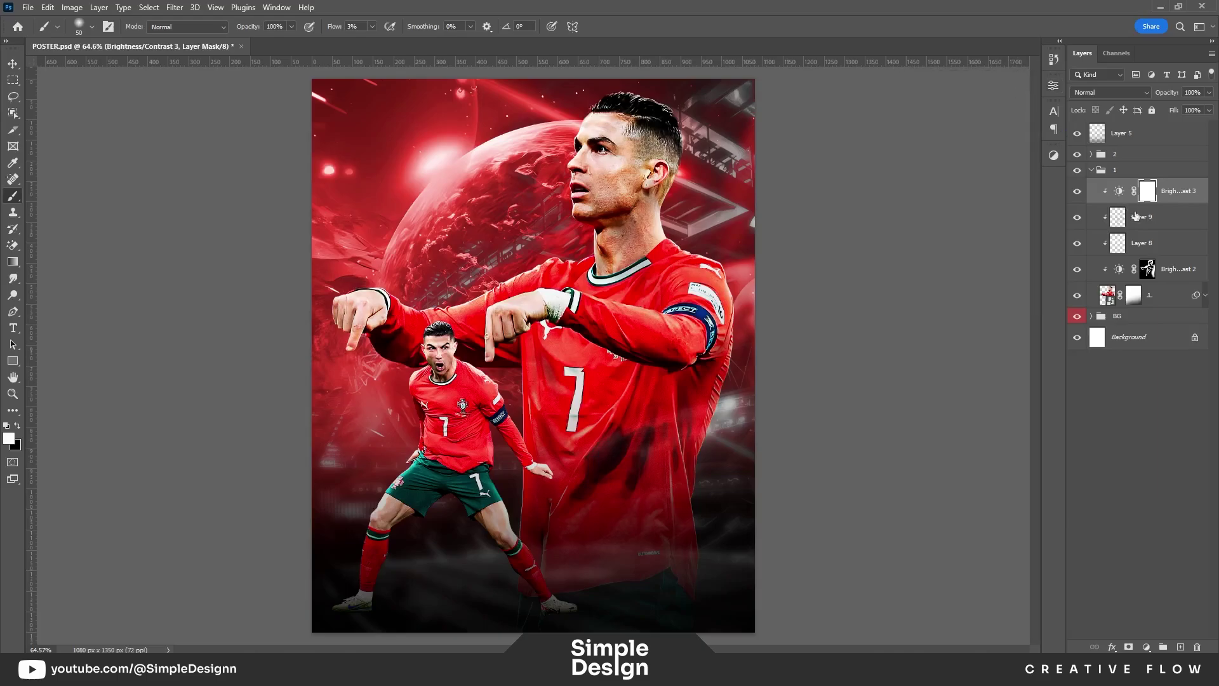
left_click(1093, 171)
Step: Select Layer 5 with the Move tool, then pick the top adjustment in group 2
scroll(503, 469, "up", 2)
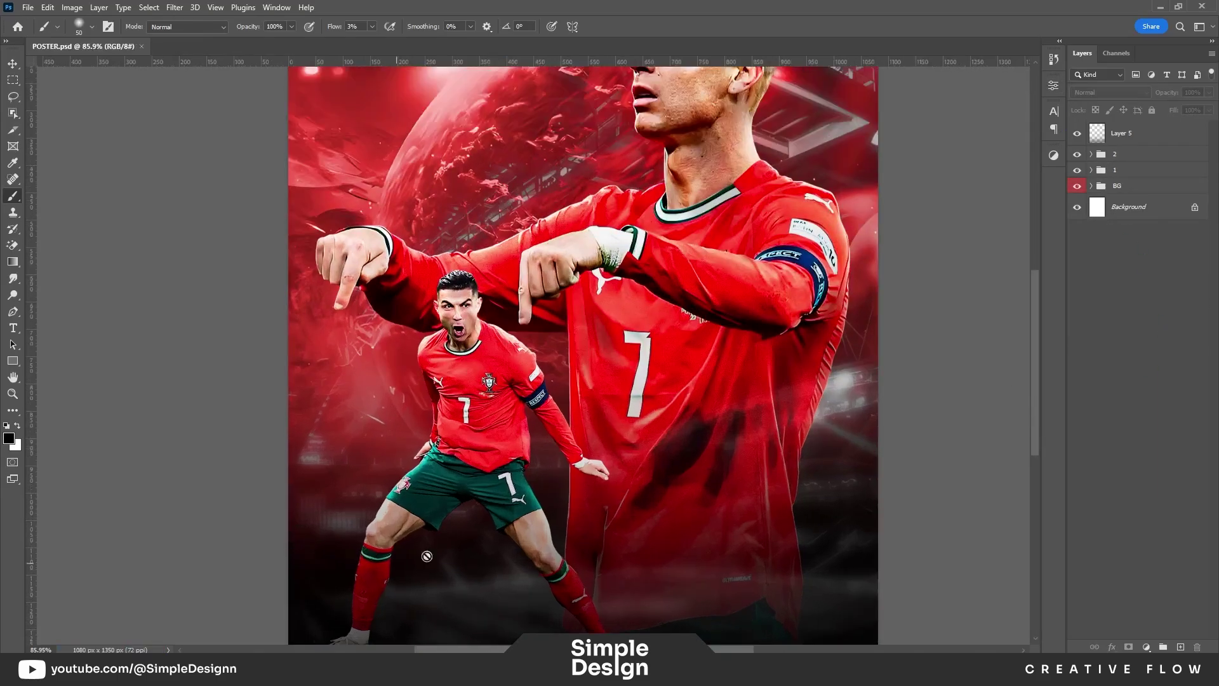
scroll(503, 469, "down", 2)
left_click(1130, 133)
key("v")
left_click(1091, 154)
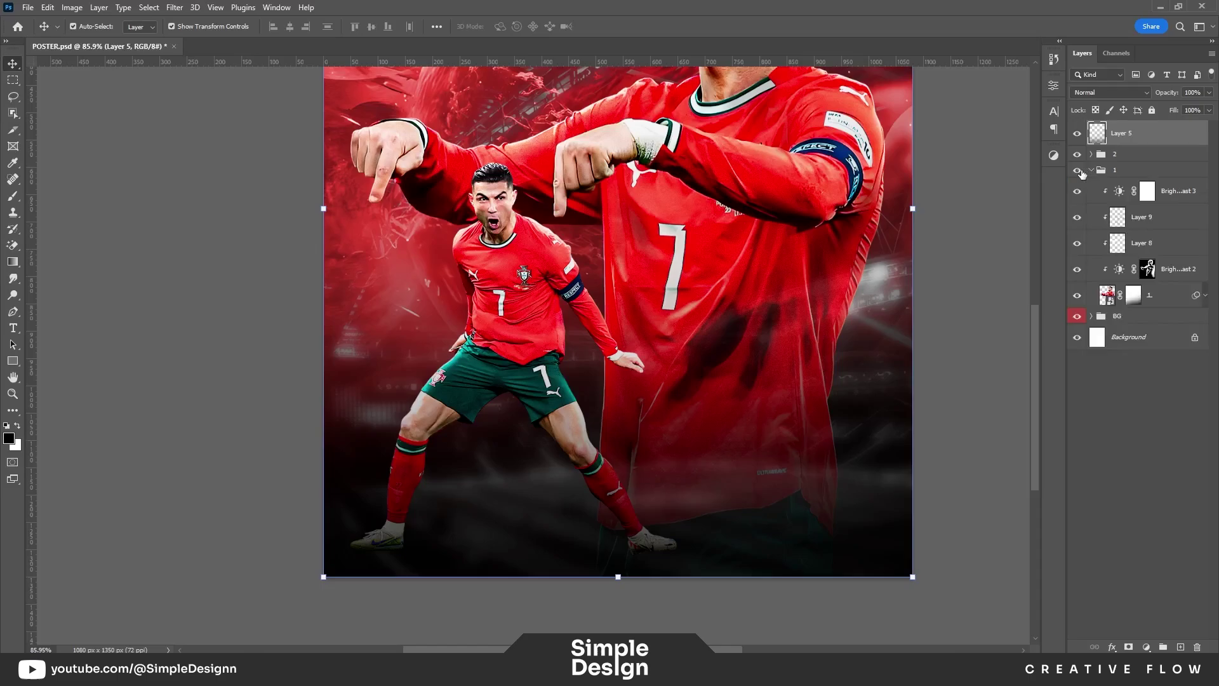
left_click(1092, 300)
left_click(1092, 301)
left_click(1175, 175)
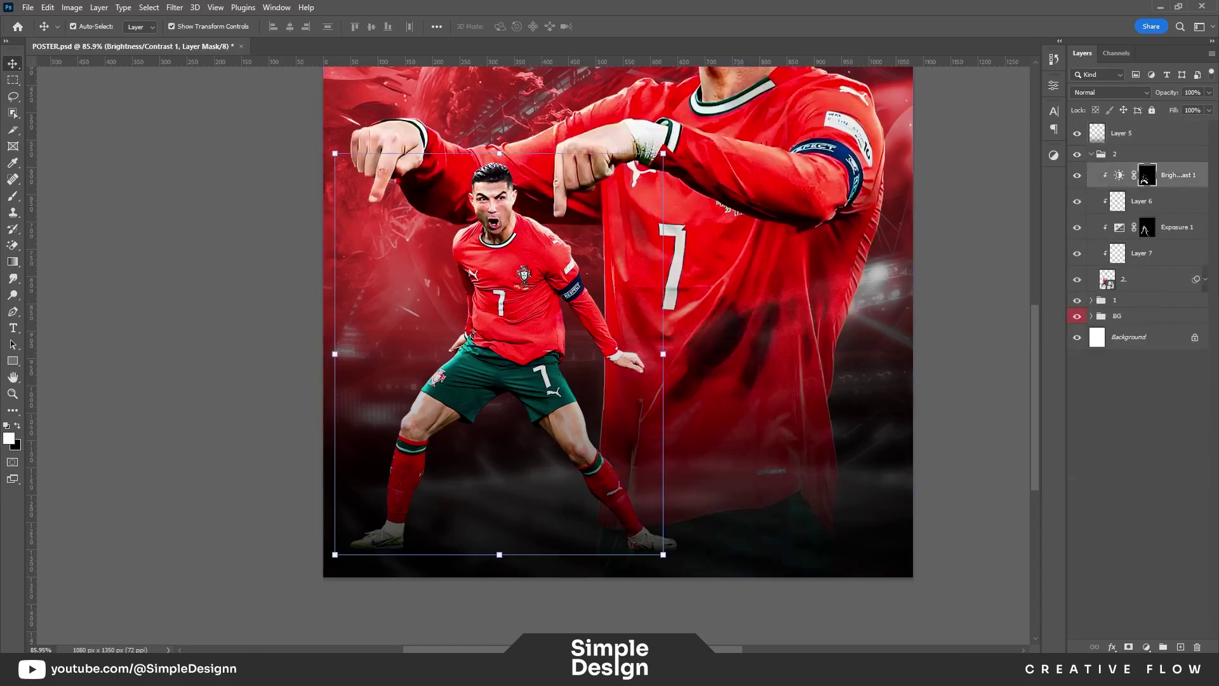
Step: Add a clipped Brightness/Contrast adjustment to group 2 with reduced contrast, plus a new Layer 10
left_click(1146, 646)
left_click(1150, 467)
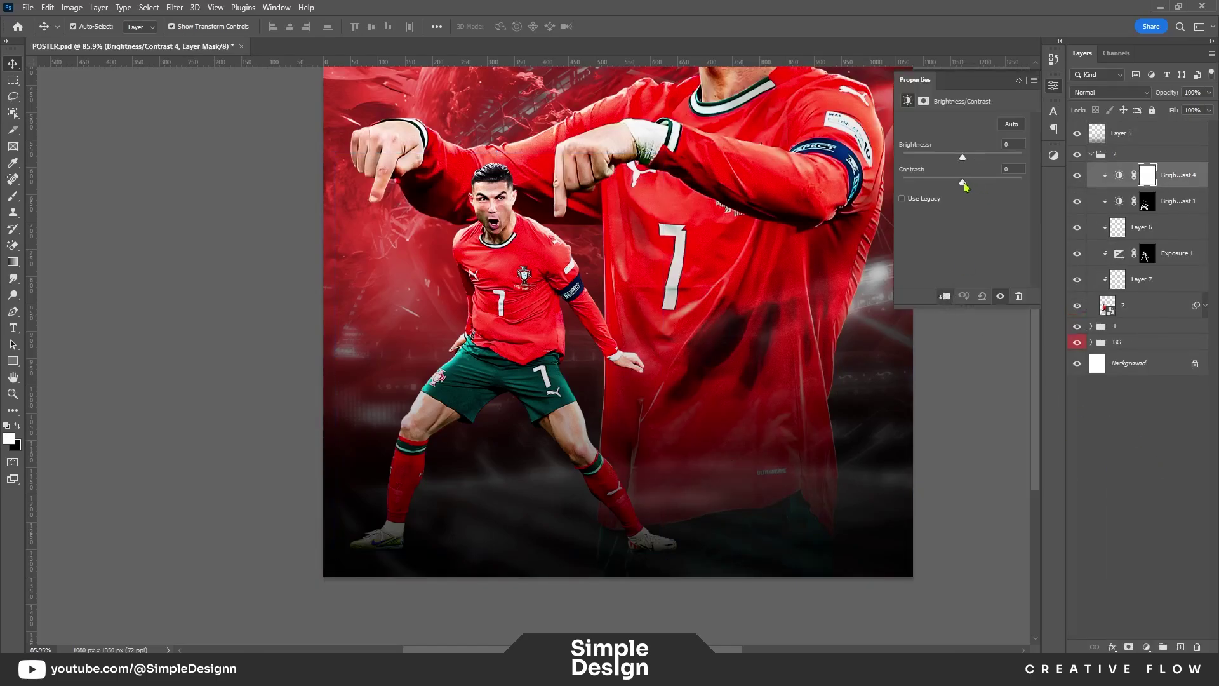
left_click_drag(985, 183, 967, 185)
left_click(1019, 80)
key("ctrl+0")
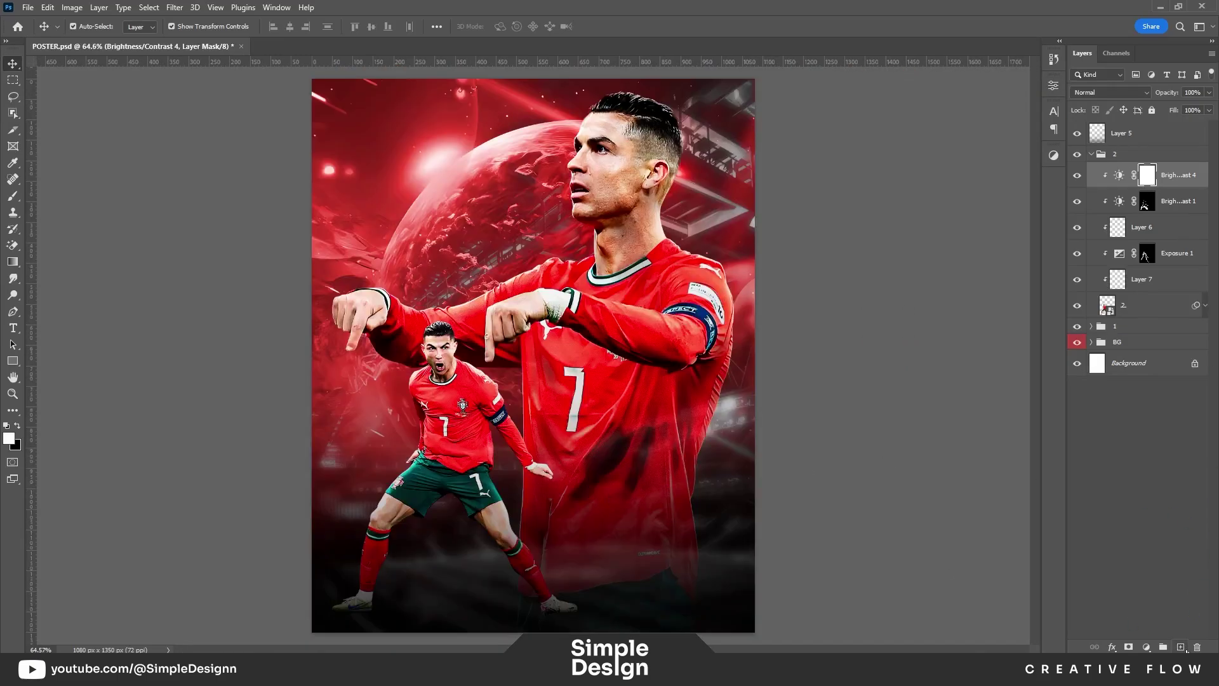
left_click(1181, 647)
Step: Sample a pink tone, then a deep red, from the poster as the brush colour
key("i")
left_click(429, 161)
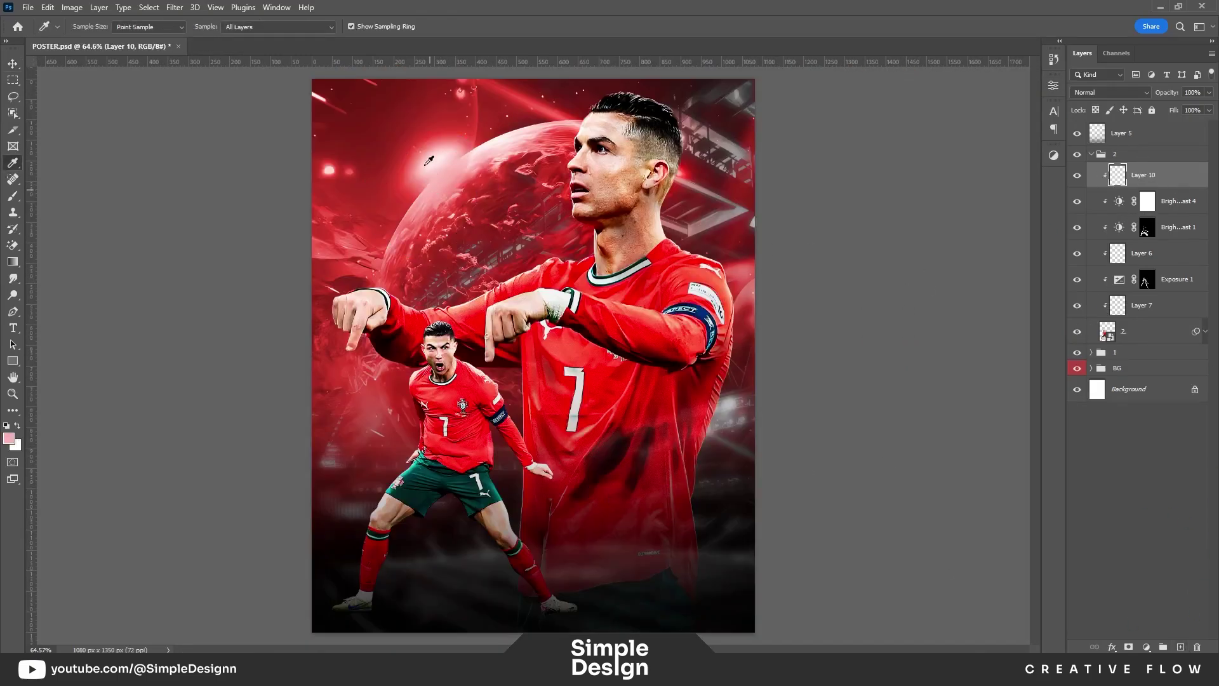
left_click(446, 110)
key("b")
Step: Set Layer 10 to Soft Light and paint red around the small Ronaldo with a 104 px brush
scroll(399, 458, "up", 3)
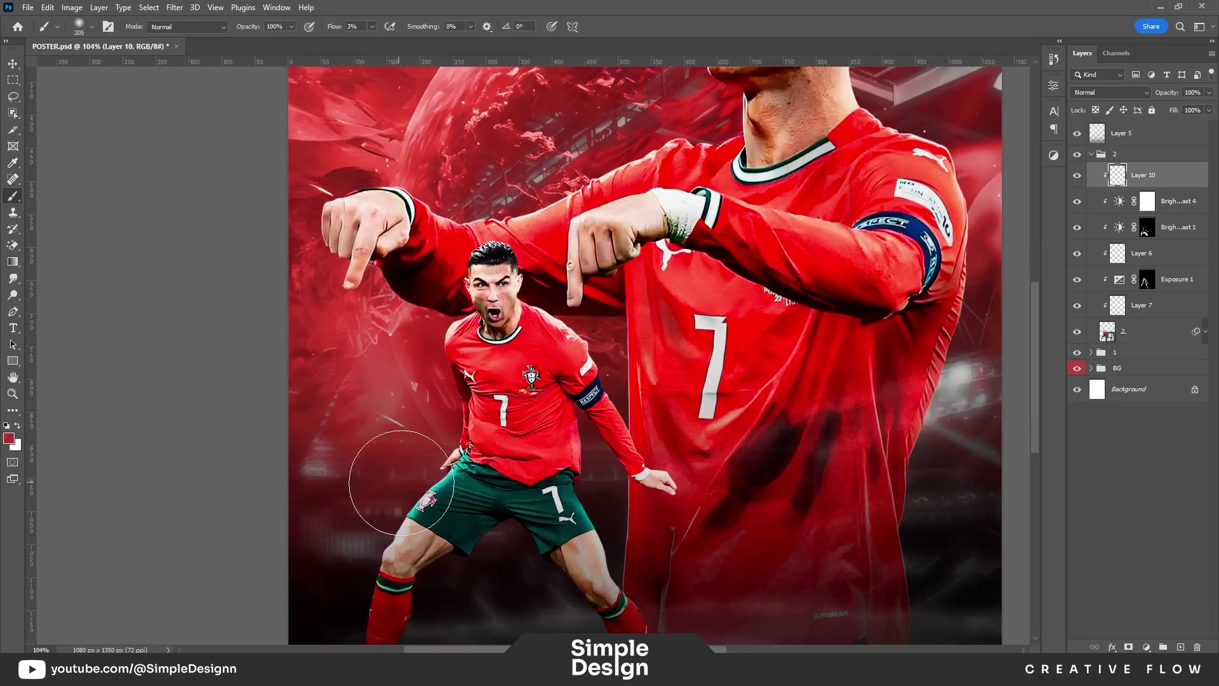
scroll(400, 458, "up", 2)
scroll(400, 458, "up", 2)
left_click(1110, 92)
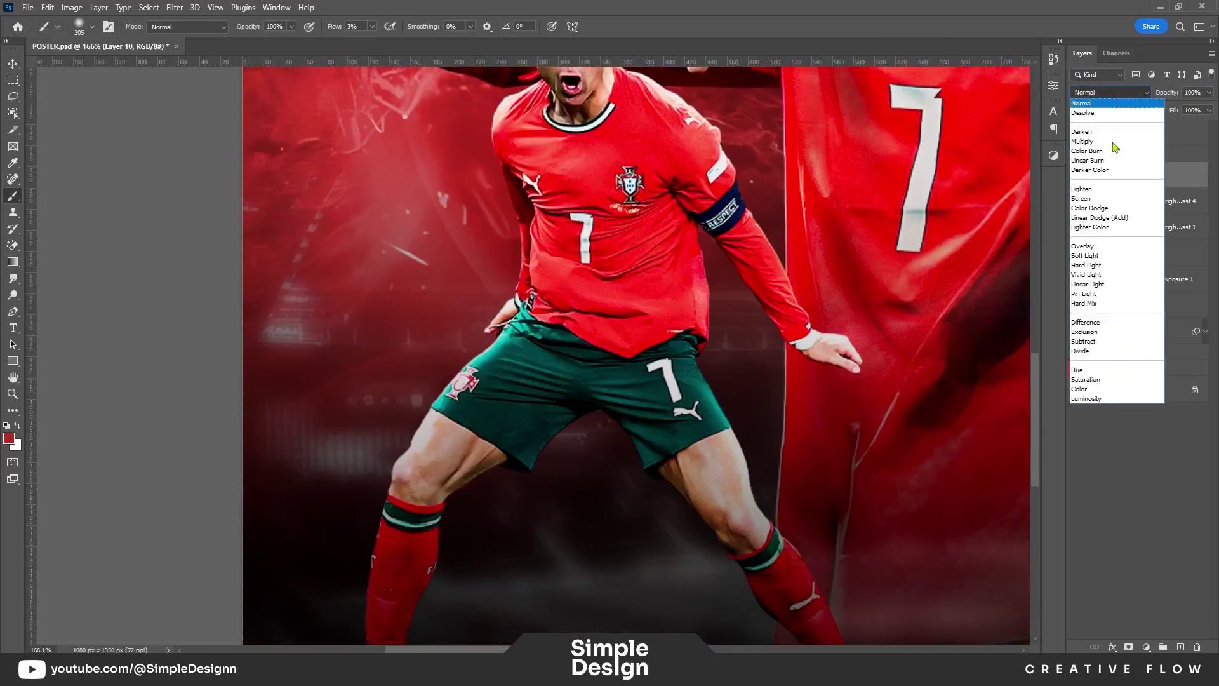
left_click(1092, 253)
key("bracketleft")
key("bracketleft")
key("bracketleft")
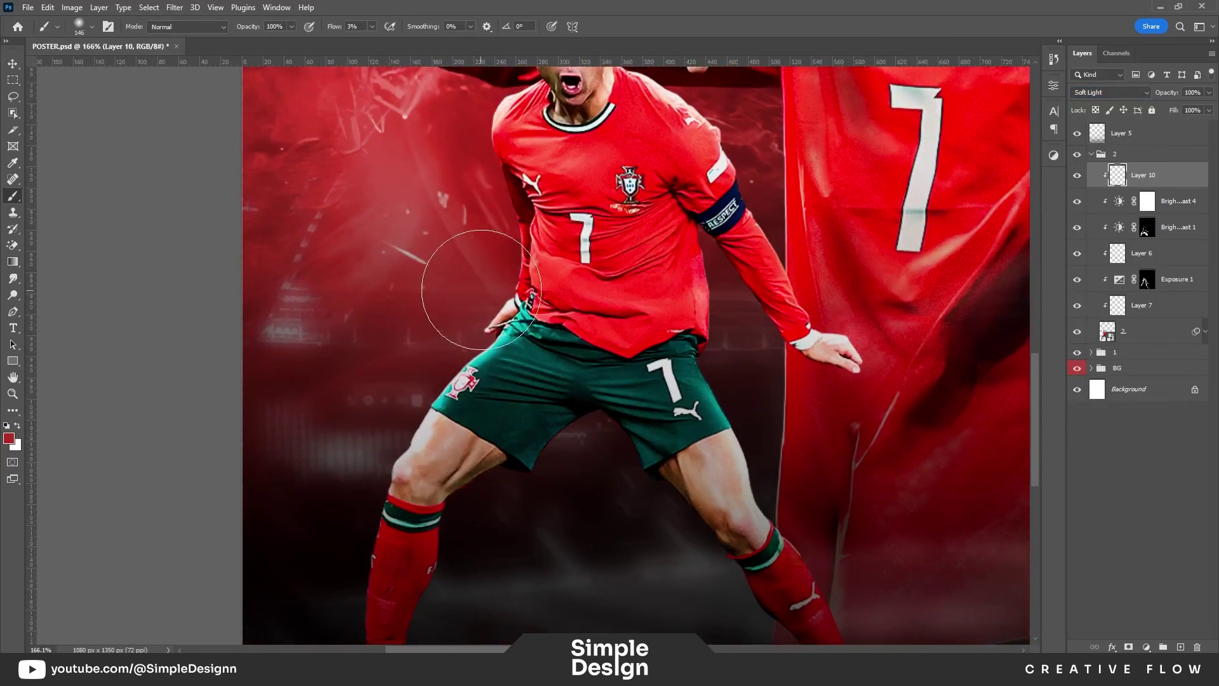
scroll(500, 163, "up", 3)
key("bracketleft")
key("bracketleft")
key("bracketleft")
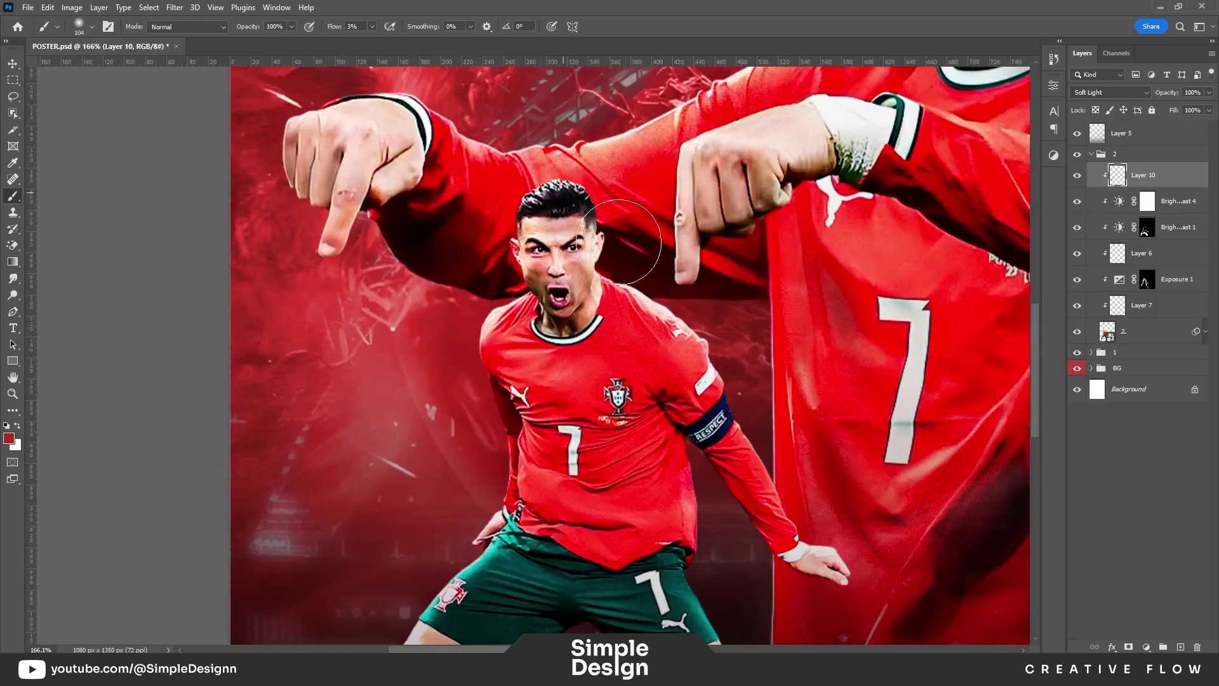
scroll(559, 318, "down", 3)
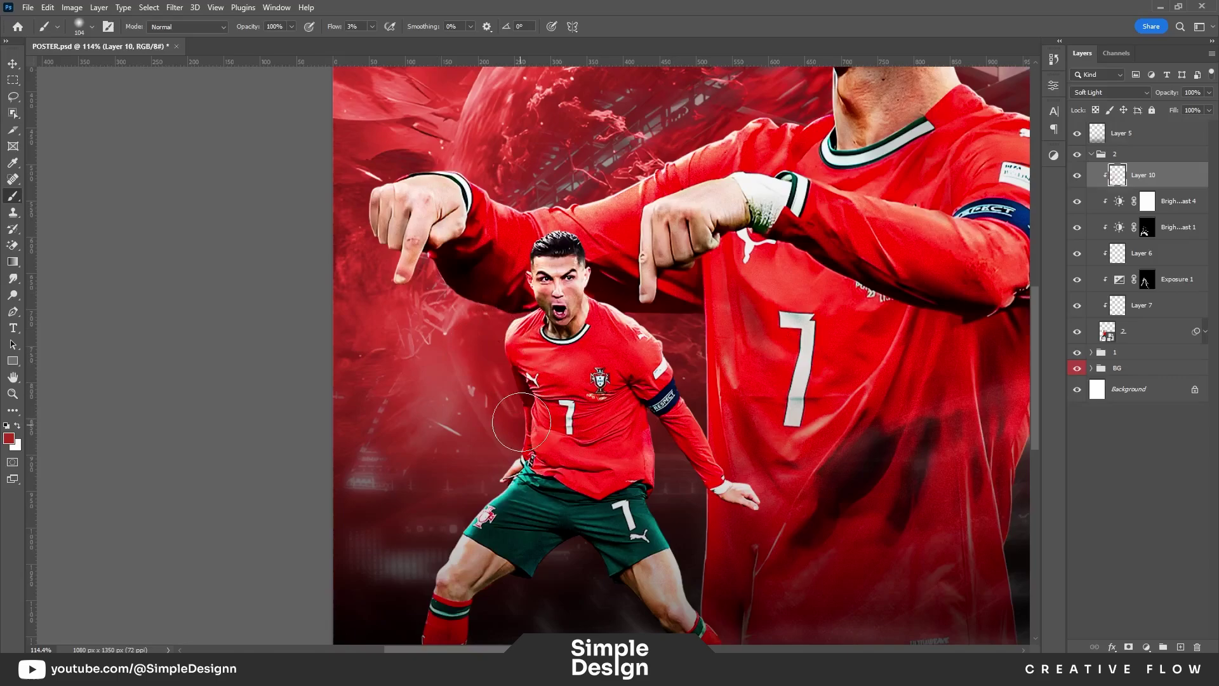
scroll(606, 309, "down", 2)
left_click_drag(606, 310, 599, 311)
left_click(1092, 155)
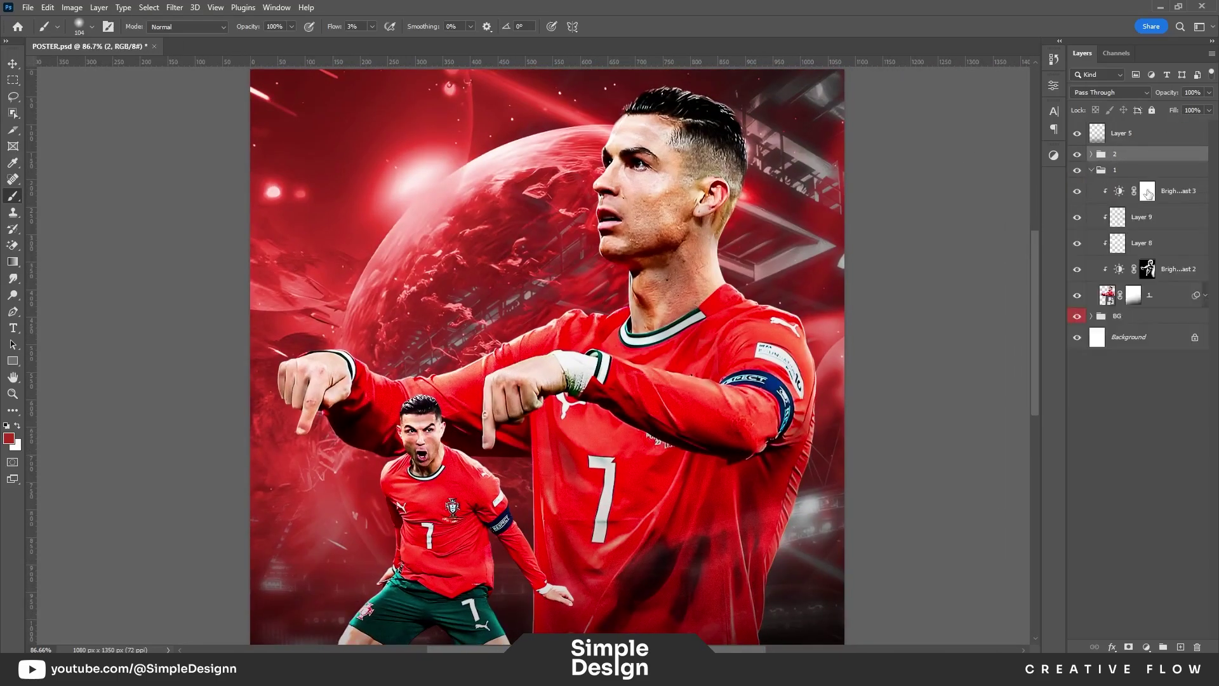
Step: Expand group 1 and add a clipped Soft Light Layer 11 above its adjustments
left_click(1162, 191)
left_click(1181, 646)
left_click(1182, 202, "alt")
left_click(1110, 92)
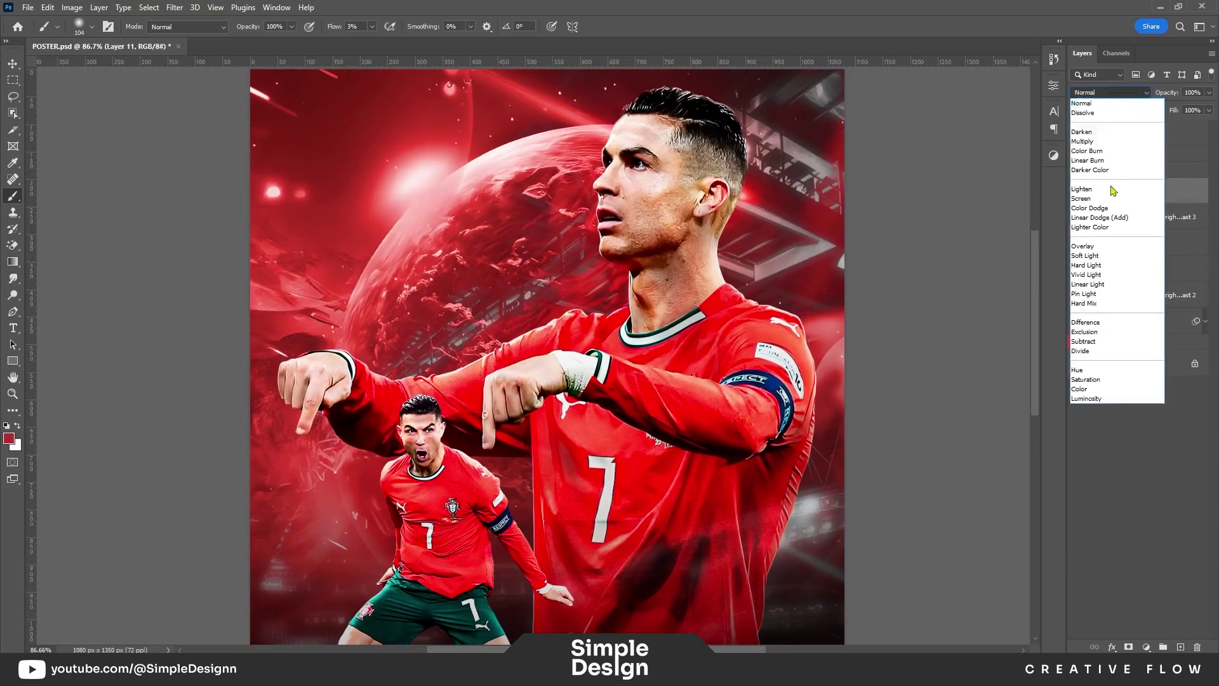
left_click(1096, 258)
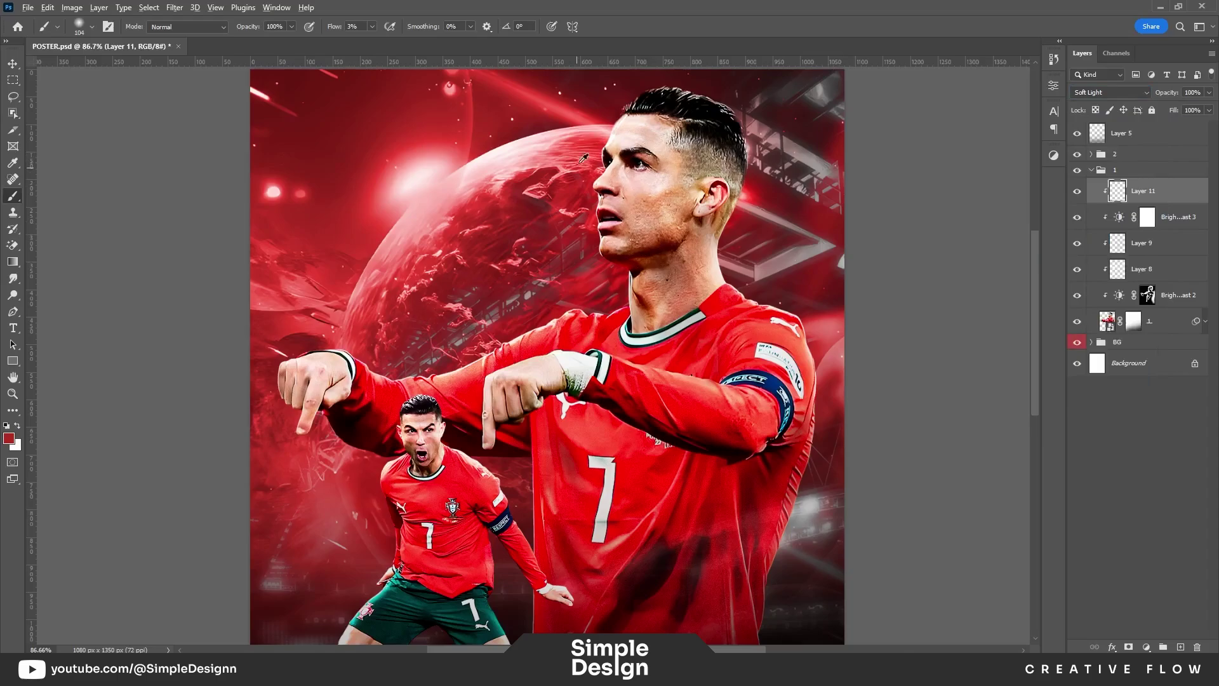
Step: Zoom and pan over the large player's face and neck
scroll(583, 158, "up", 2)
scroll(632, 204, "up", 2)
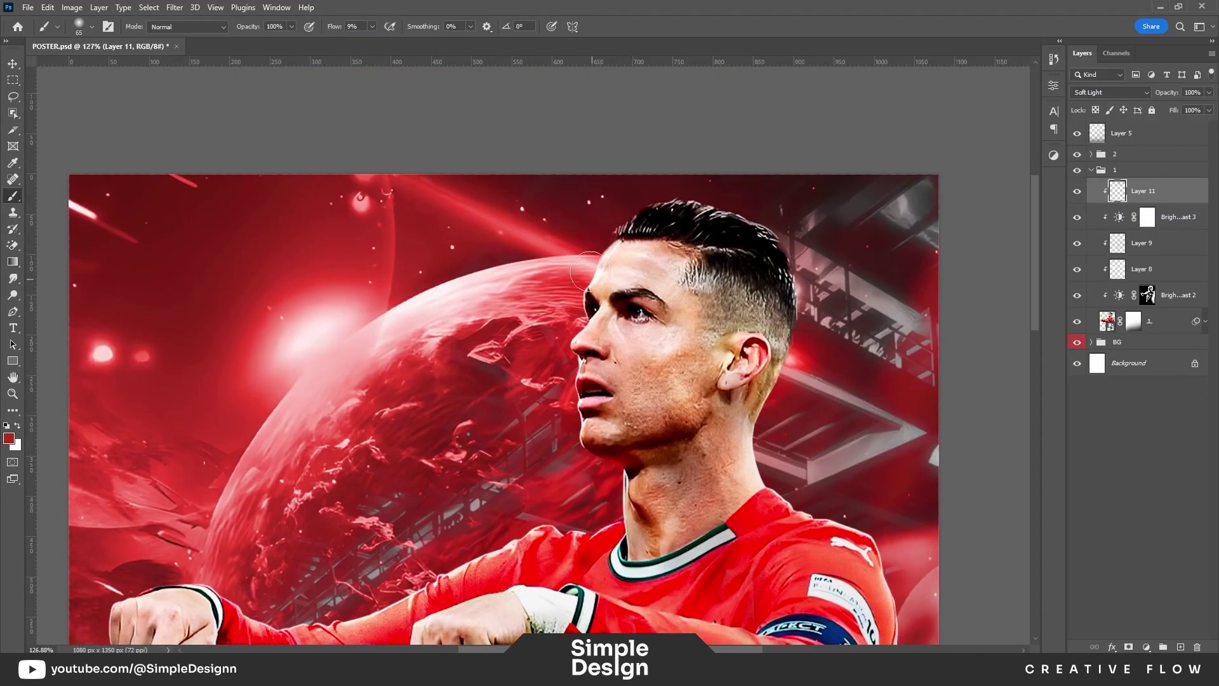
left_click_drag(589, 270, 668, 171)
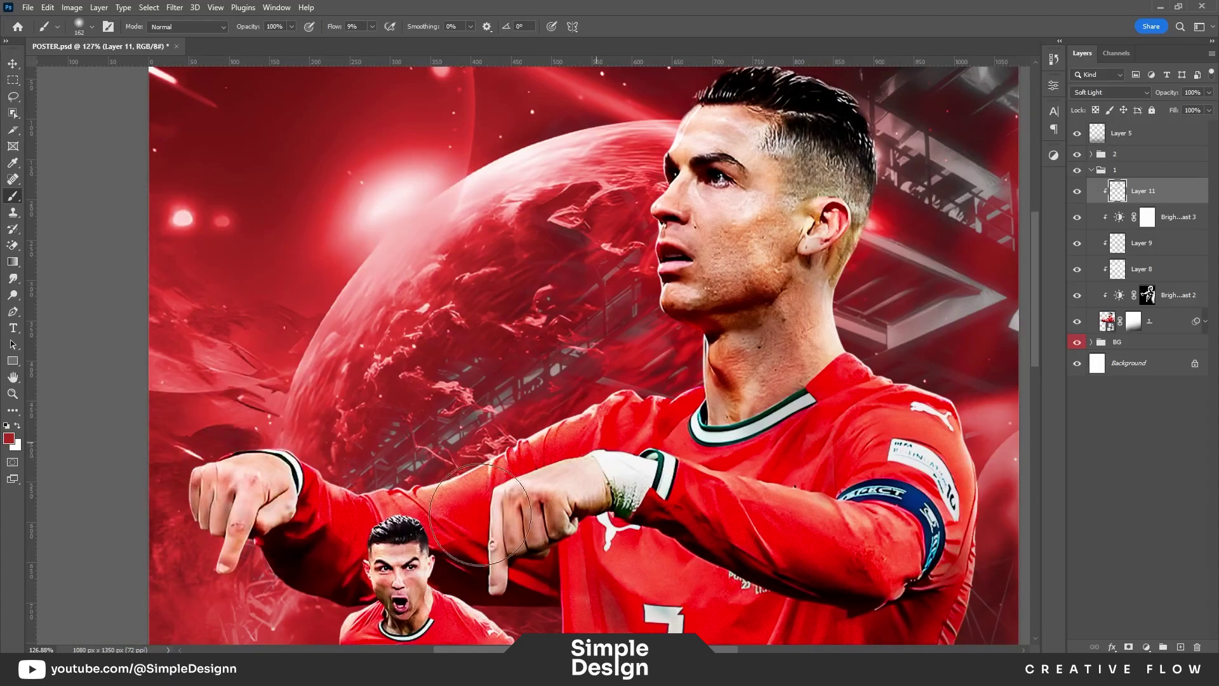
scroll(658, 369, "down", 3)
scroll(863, 473, "down", 1)
scroll(845, 457, "down", 1)
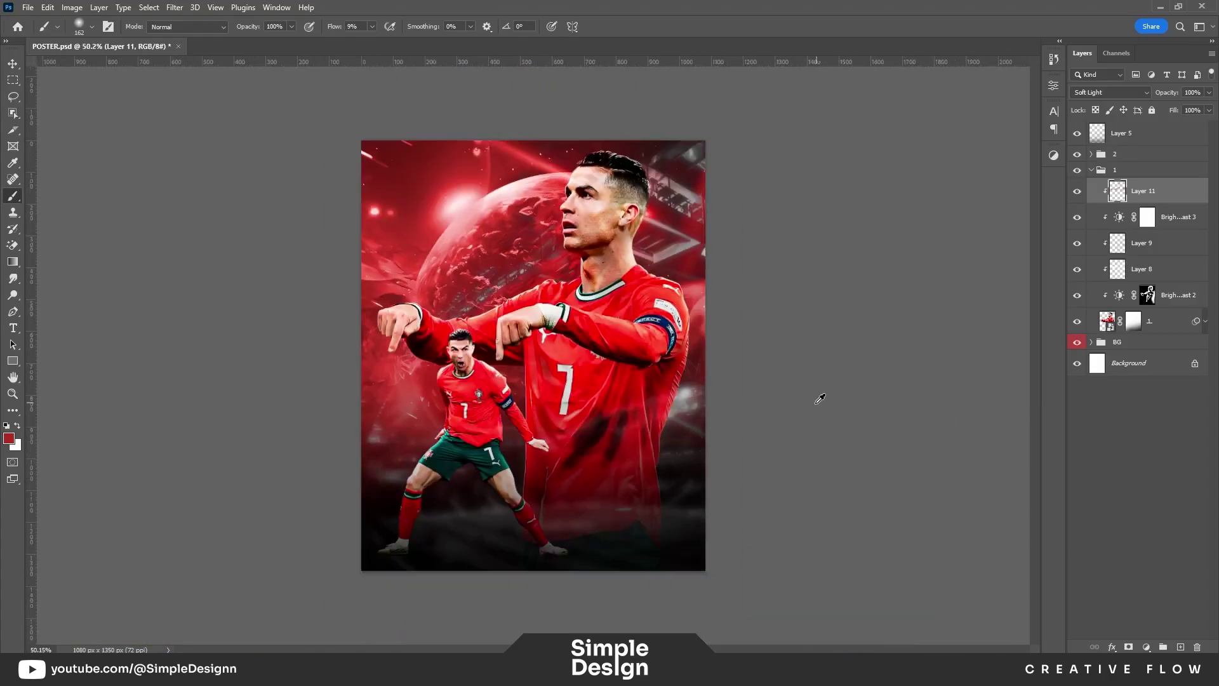
scroll(817, 400, "down", 1)
scroll(794, 337, "up", 1)
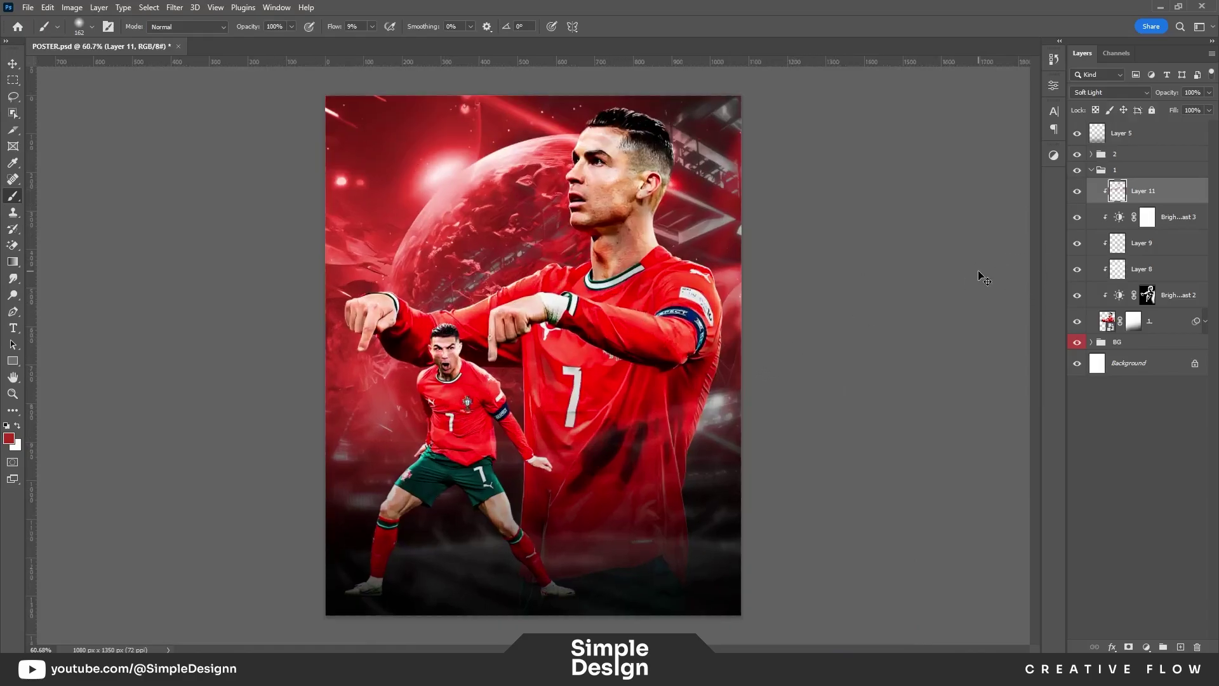
scroll(885, 343, "up", 1)
Step: Try a Gradient Map adjustment on the large portrait, then undo it
left_click(1147, 646)
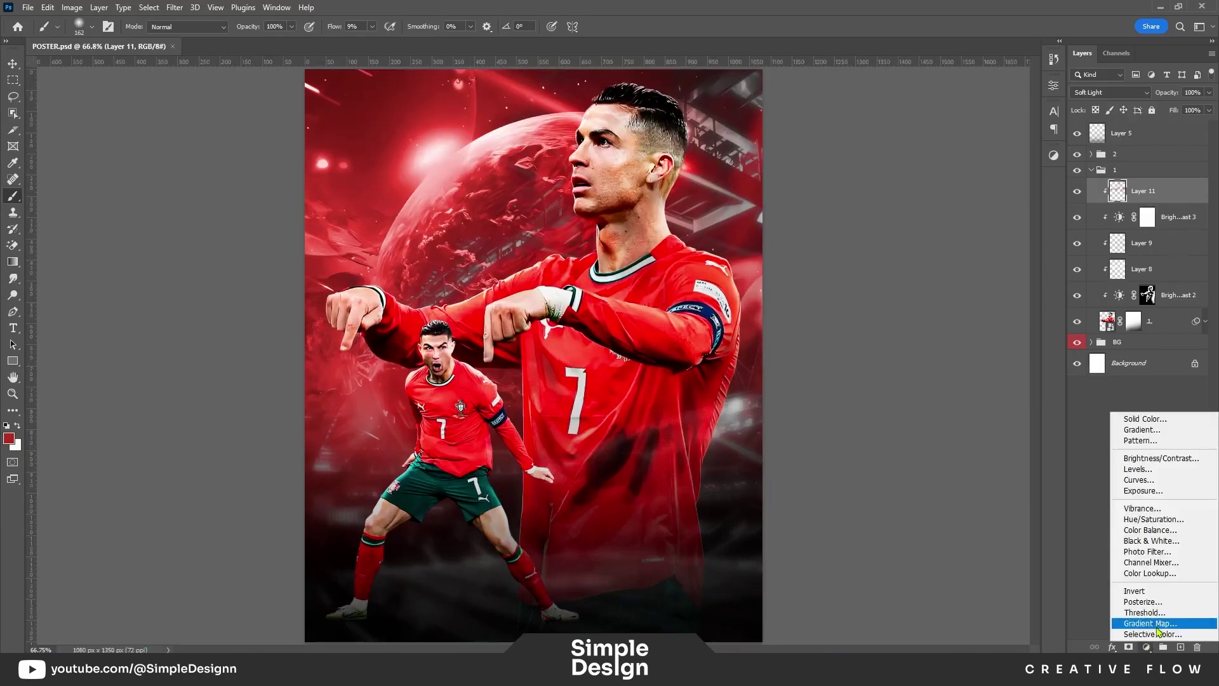
left_click(1143, 616)
left_click(1018, 81)
key("ctrl+z")
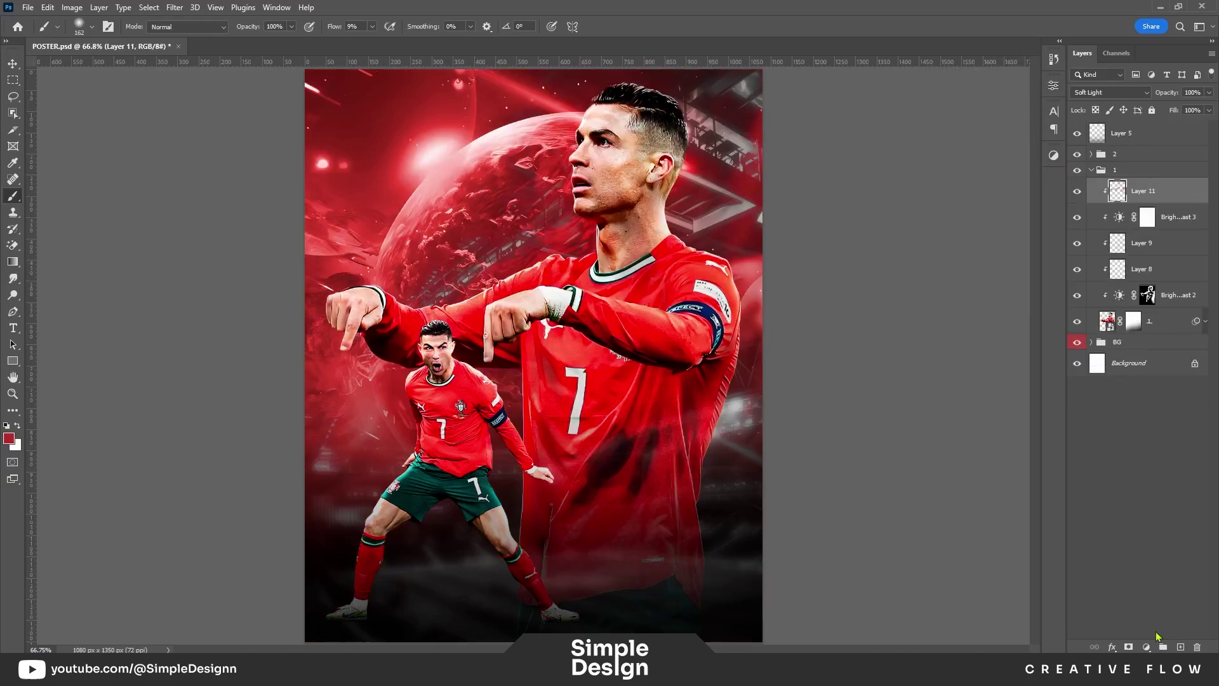
Step: Add a Selective Color adjustment, testing and undoing Cyan and Magenta changes to the Reds
left_click(1147, 646)
left_click(1153, 638)
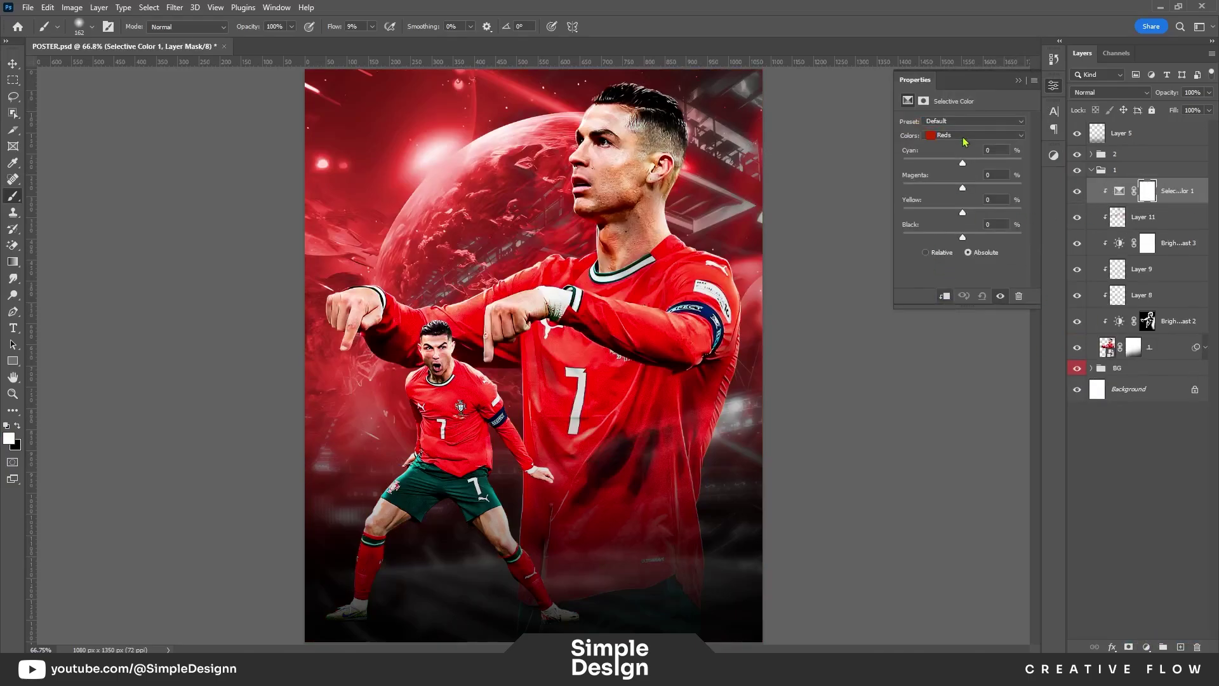
left_click_drag(963, 162, 934, 163)
key("ctrl+z")
left_click_drag(963, 188, 988, 189)
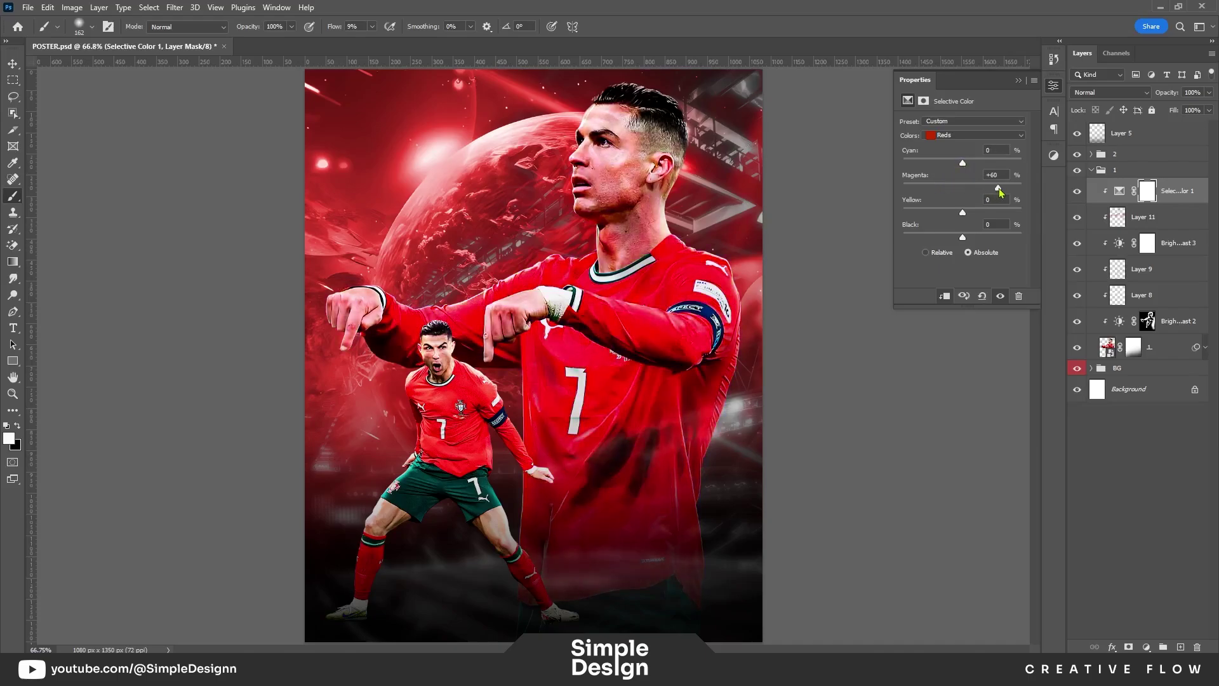
key("ctrl+z")
Step: Shift the Selective Color Yellows toward magenta and add black to darken them
left_click(959, 135)
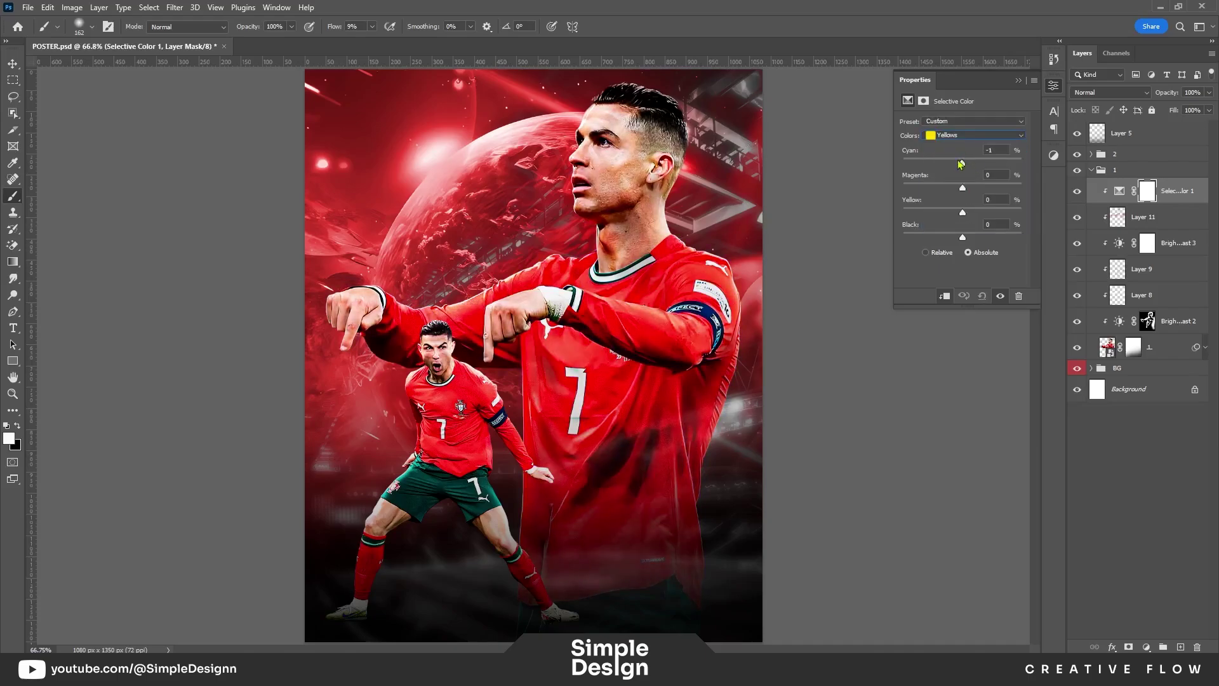
mouse_move(963, 189)
left_mouse_down()
mouse_move(997, 188)
mouse_move(938, 199)
mouse_move(968, 201)
left_mouse_up()
left_click_drag(960, 237, 980, 237)
left_click(1018, 81)
Step: Add Selective Color above Layer 10 with Yellows Cyan -34, Magenta -28, Yellow +40
left_click(1091, 170)
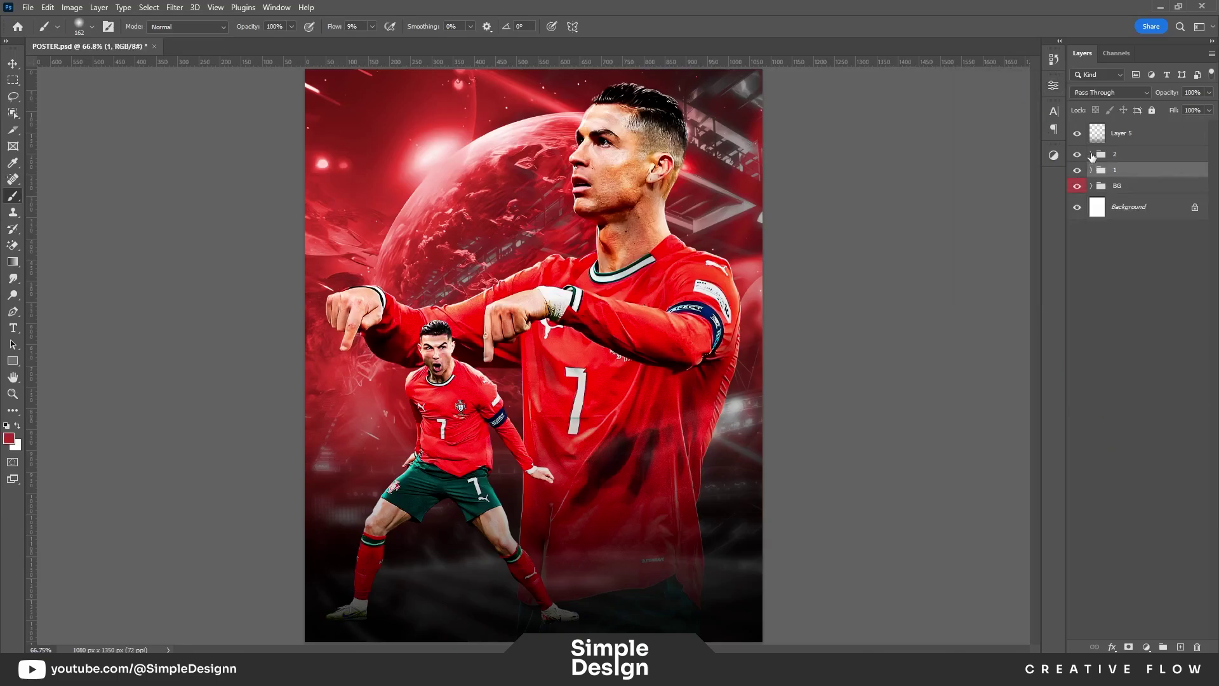
left_click(1147, 646)
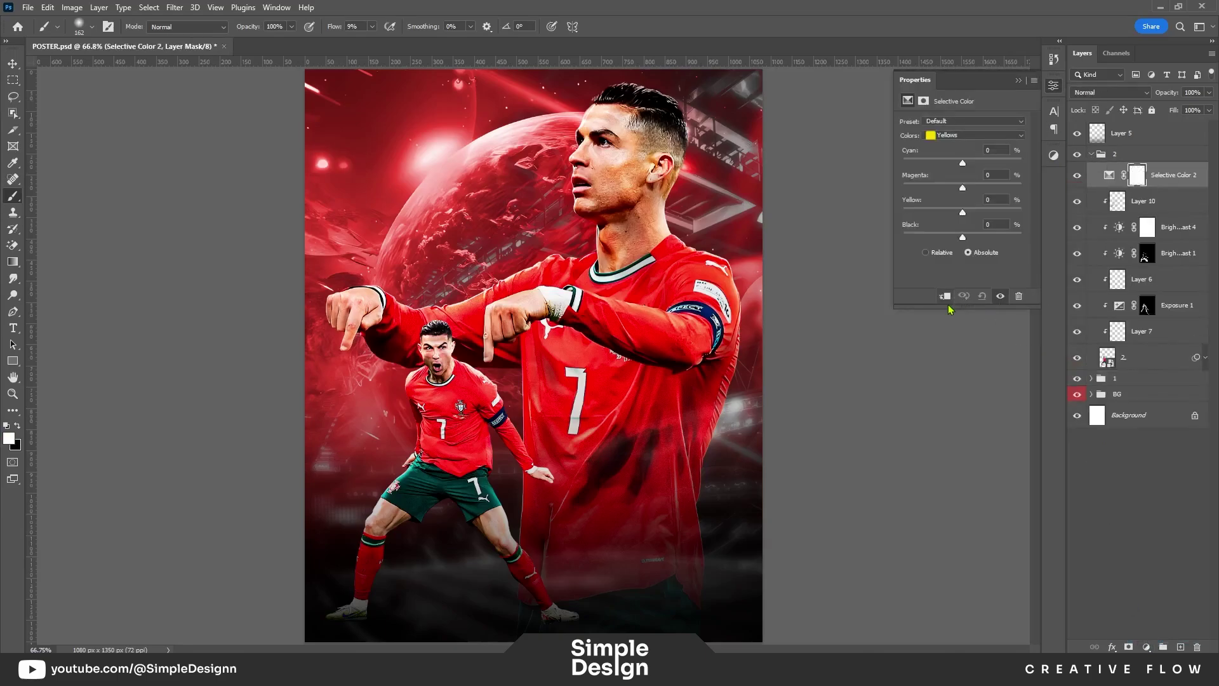
left_click(945, 296)
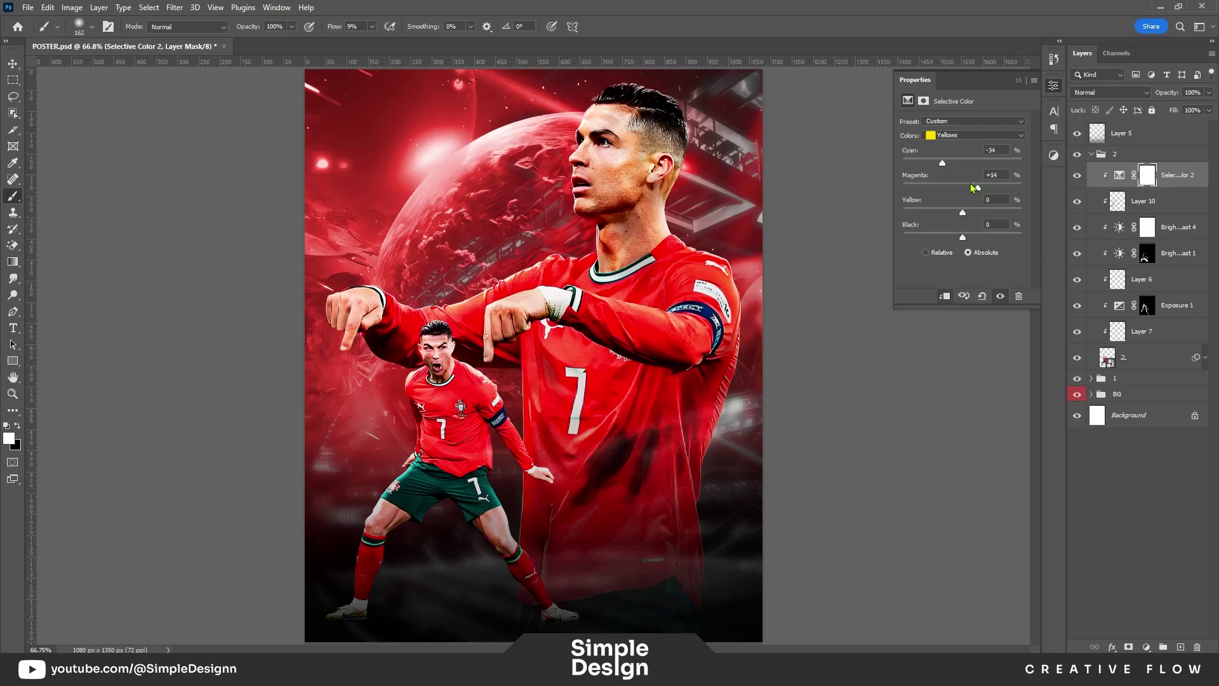
left_click_drag(975, 187, 947, 188)
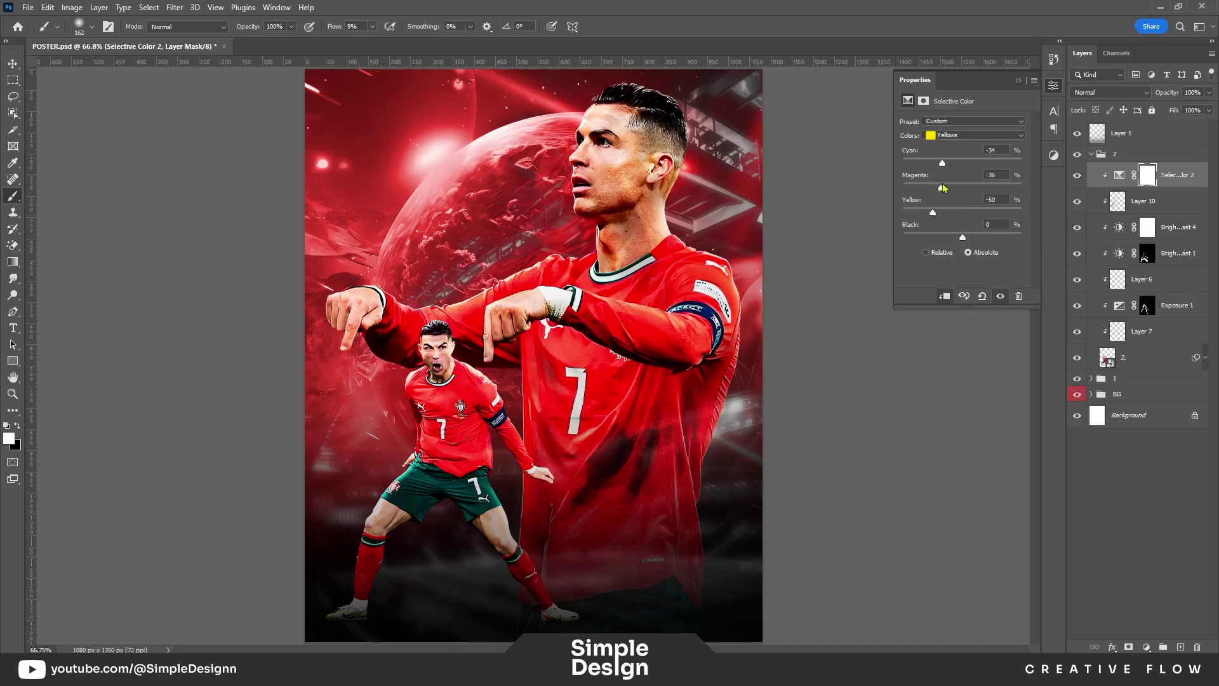
left_click_drag(944, 187, 973, 190)
left_click(1018, 82)
Step: Mask the Selective Color adjustment off the small player's leg and collapse group 2
scroll(505, 398, "up", 2)
scroll(505, 398, "up", 2)
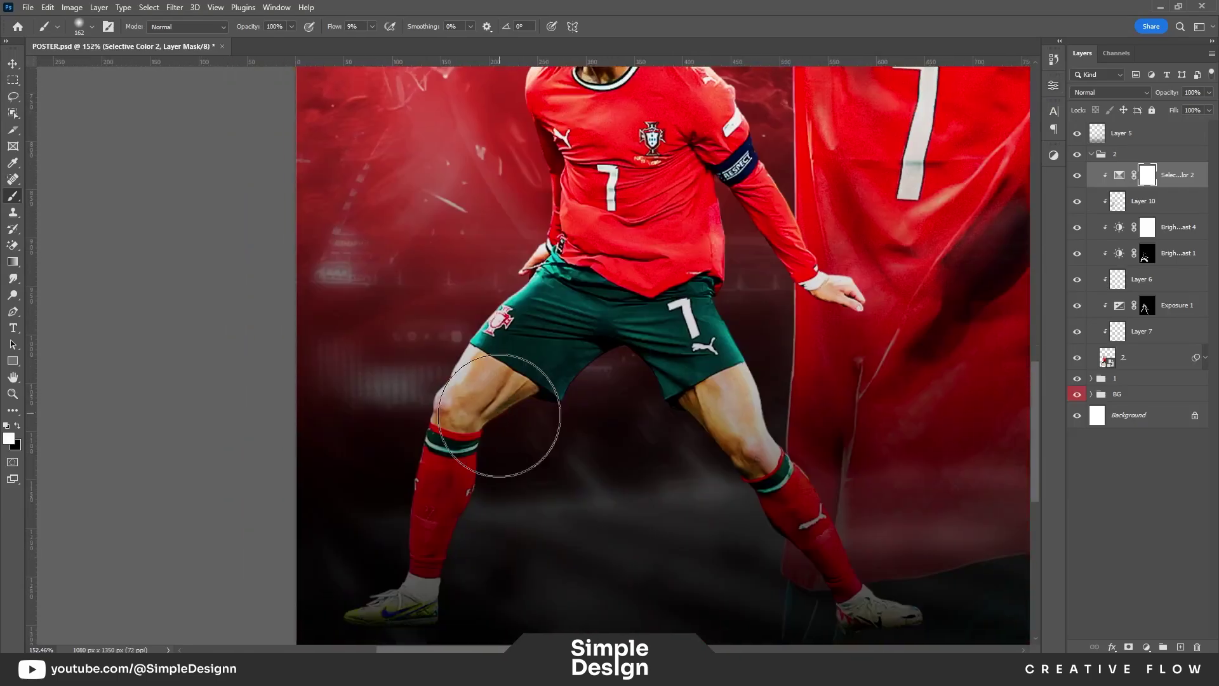
left_click_drag(768, 463, 680, 368)
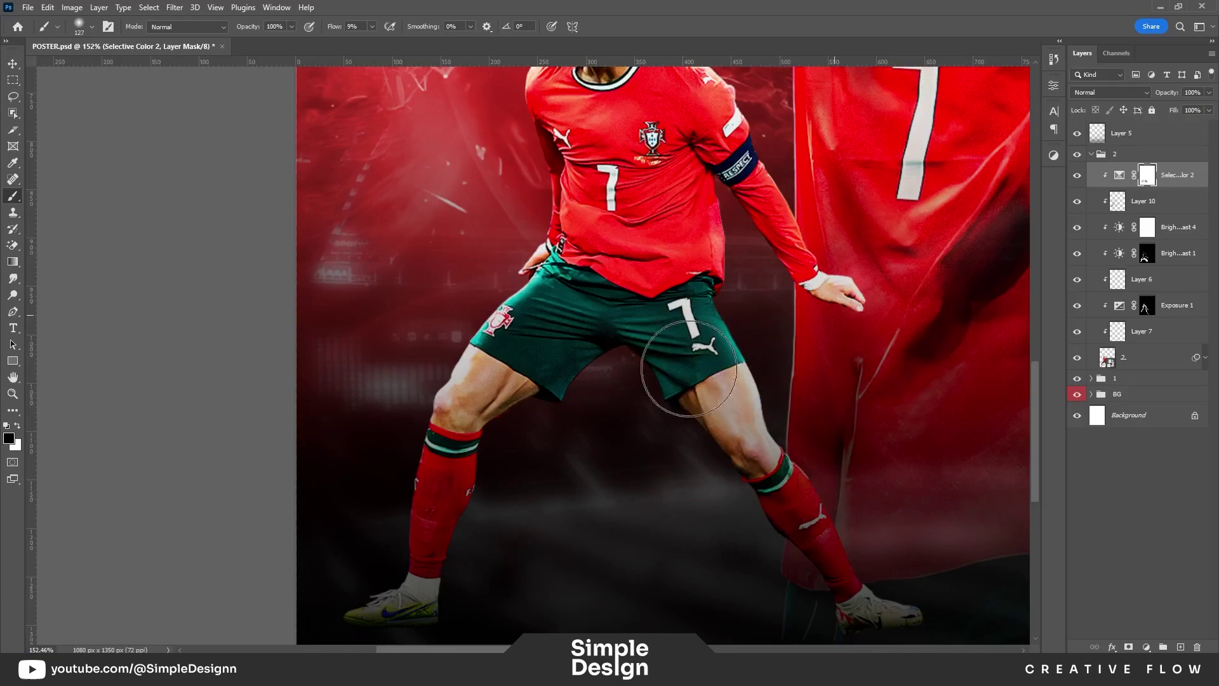
scroll(598, 441, "down", 4)
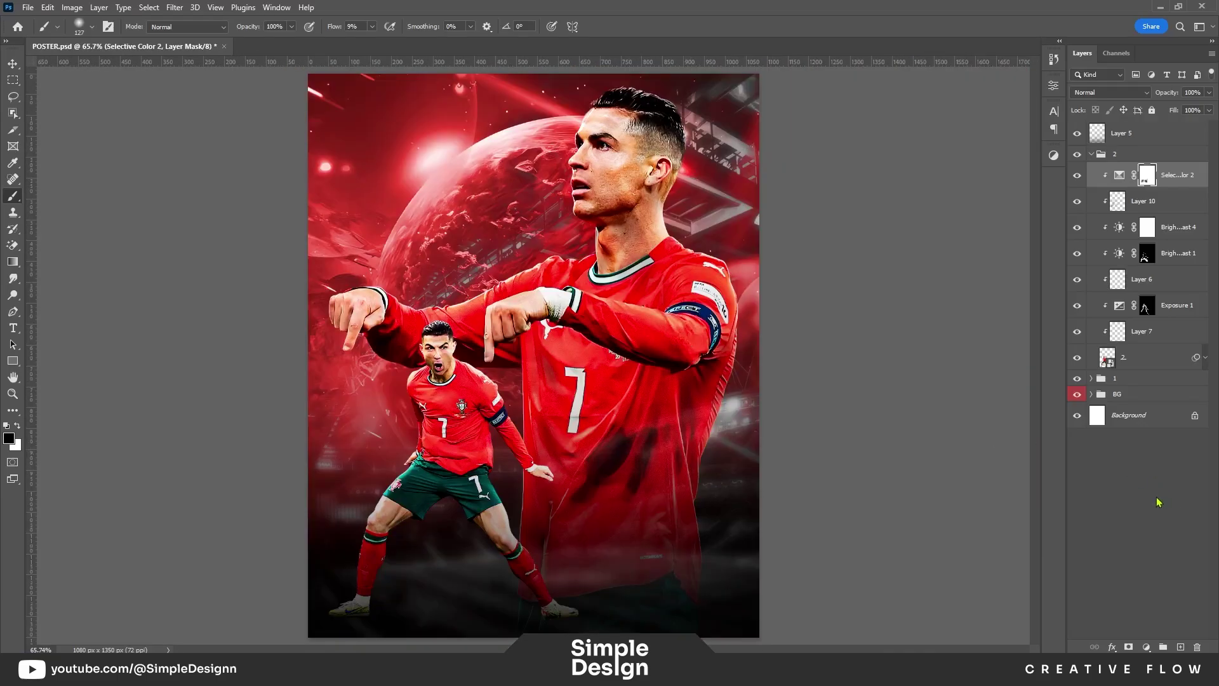
left_click(1158, 502)
left_click(1092, 155)
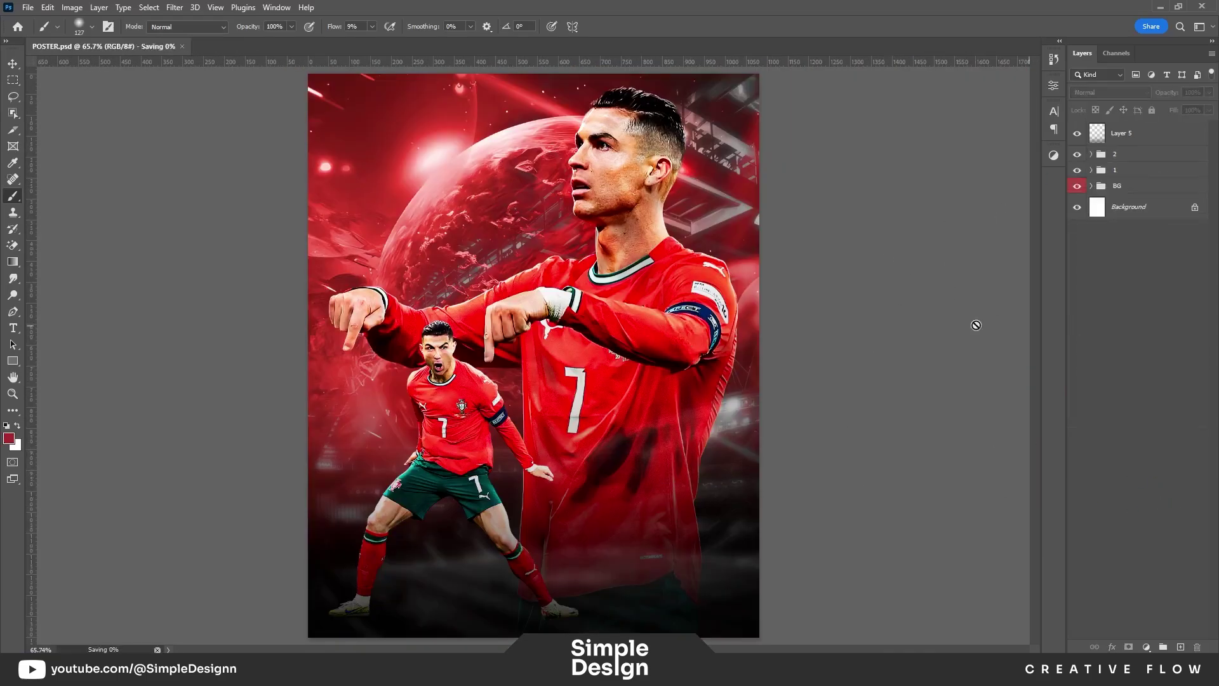
Step: In group 2, clip Layer 12 to the layers below and set it to Multiply
scroll(439, 405, "up", 3)
key("v")
left_click(439, 406)
scroll(439, 406, "down", 2)
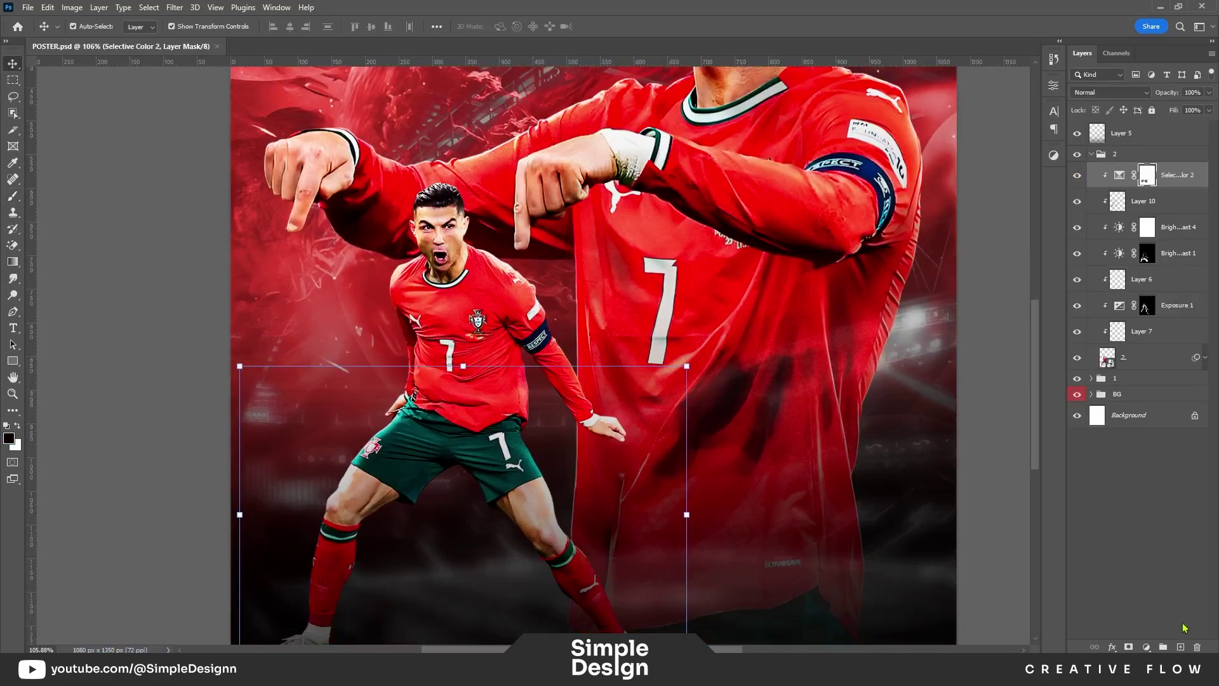
left_click(1178, 183, "alt")
left_click(1110, 92)
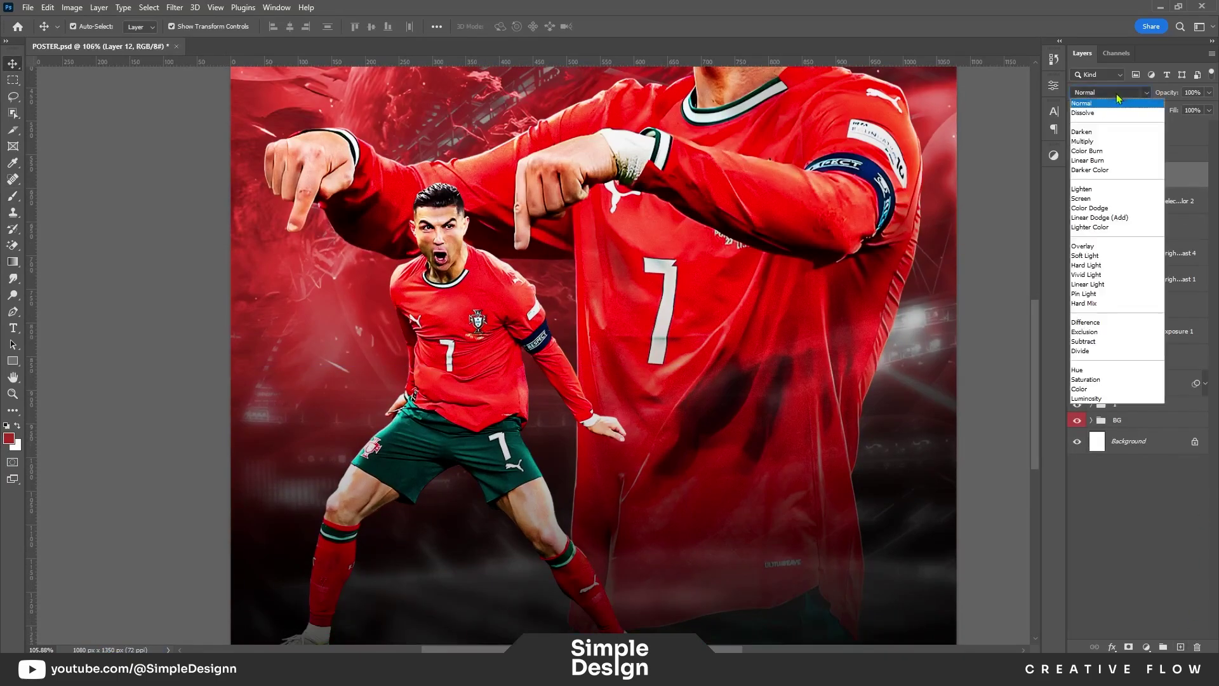
left_click(1083, 127)
Step: Switch to a smaller black brush and shade the player's legs and boots
key("b")
key("d")
scroll(470, 482, "up", 2)
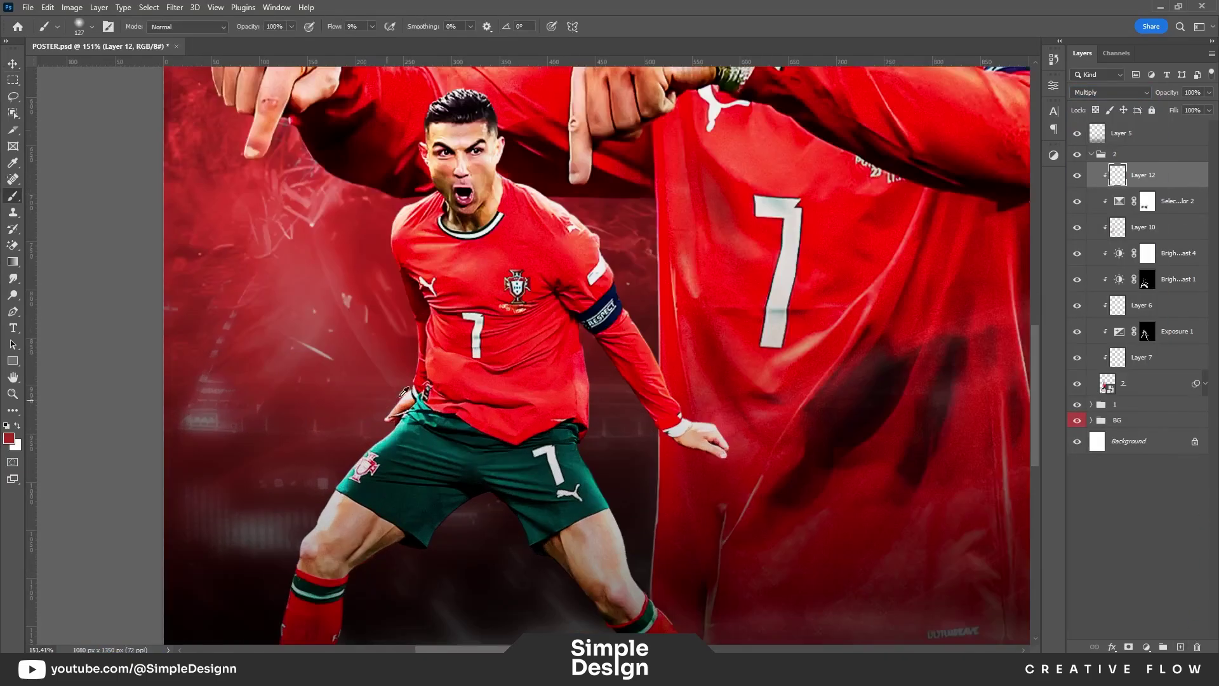
scroll(477, 501, "up", 2)
scroll(489, 476, "down", 2)
key("bracketleft")
key("bracketleft")
key("bracketleft")
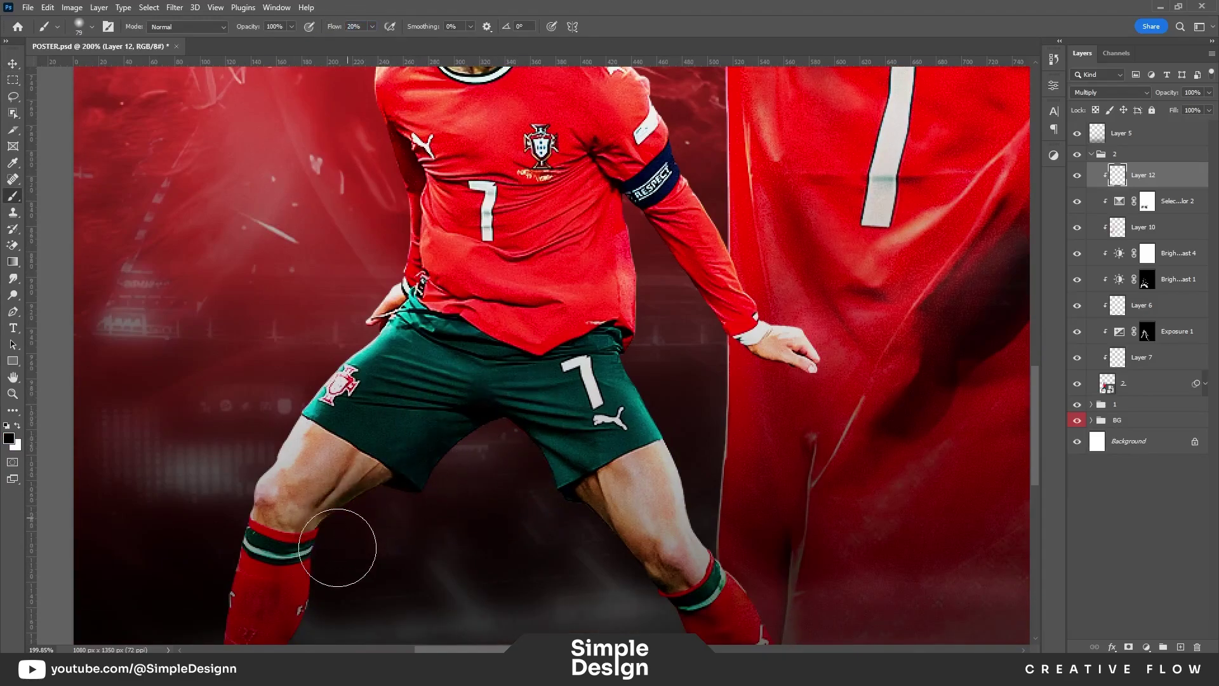
left_click_drag(578, 539, 525, 356)
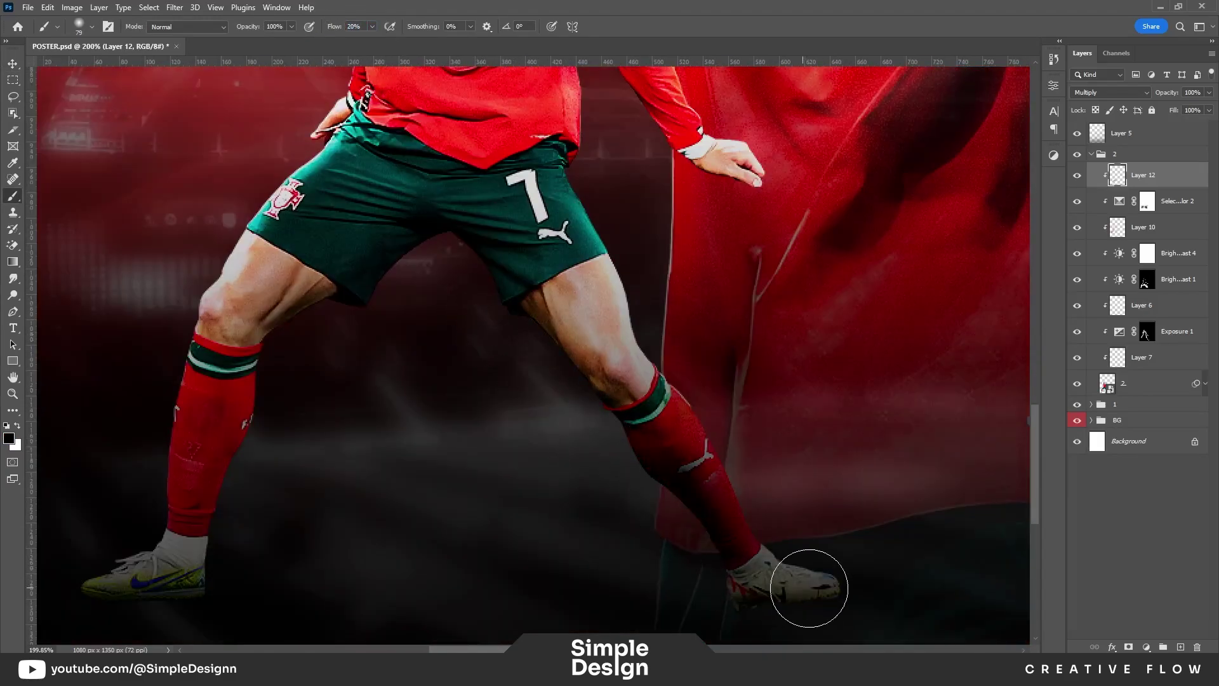
Step: Shade the small player's shorts, lower shirt and upper shirt
scroll(411, 362, "down", 3)
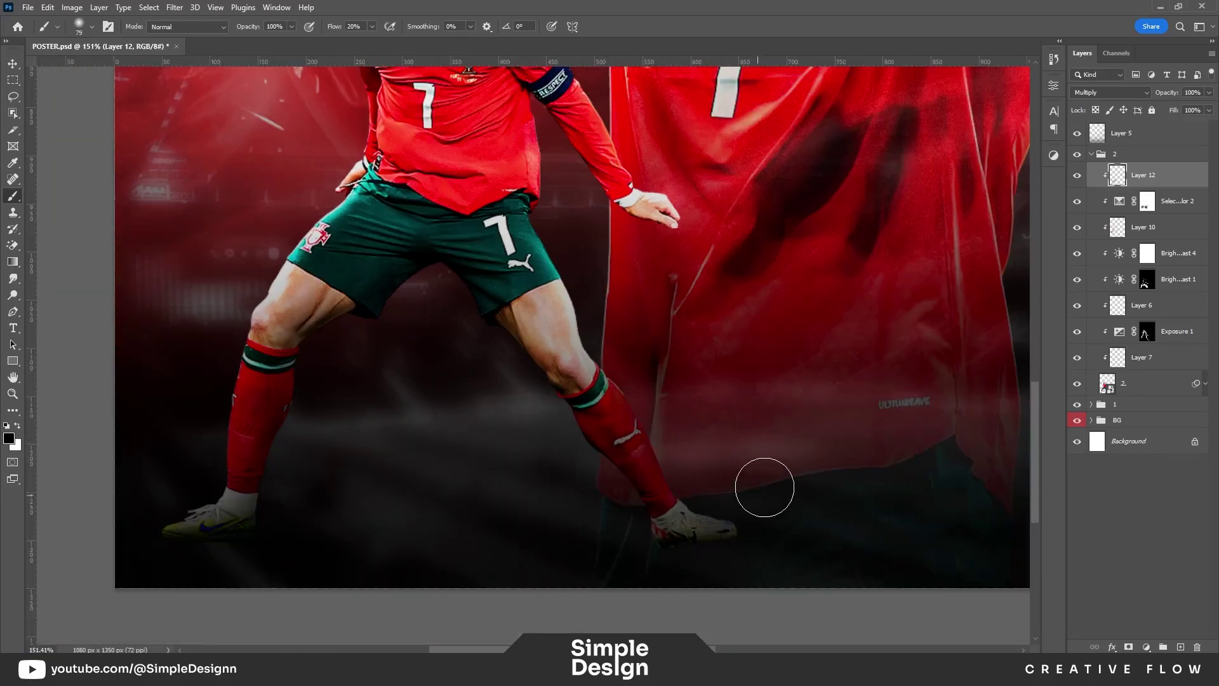
left_click_drag(473, 261, 524, 398)
scroll(527, 221, "up", 3)
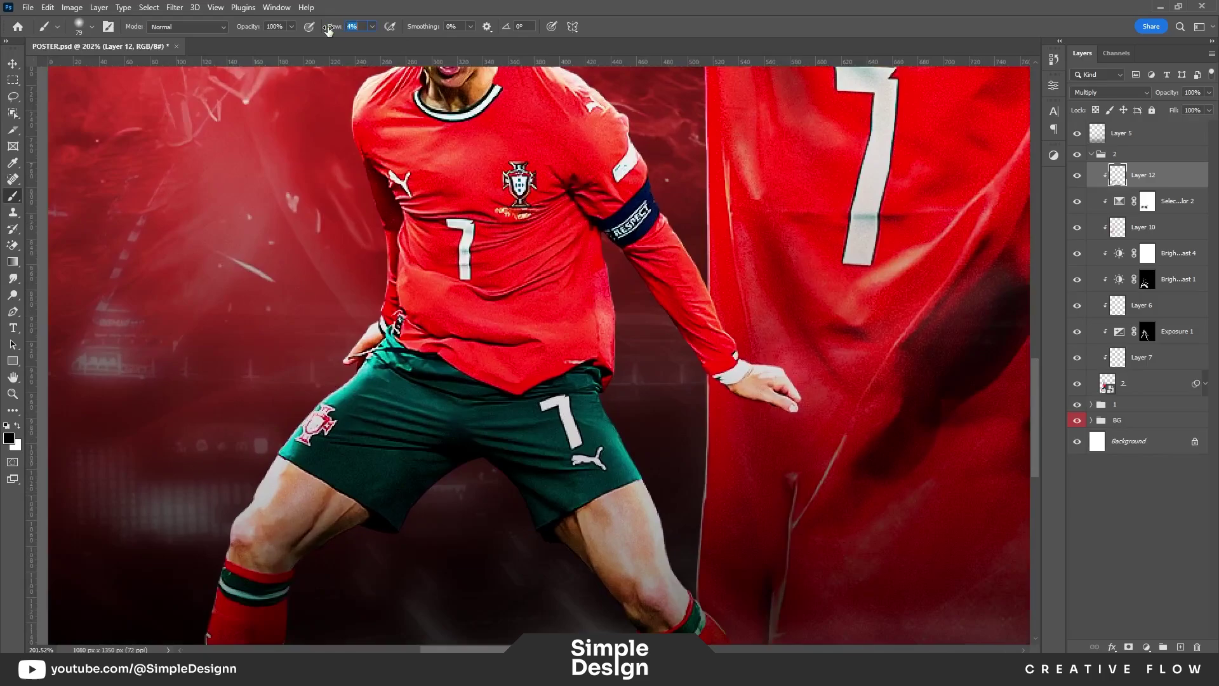
scroll(448, 355, "up", 2)
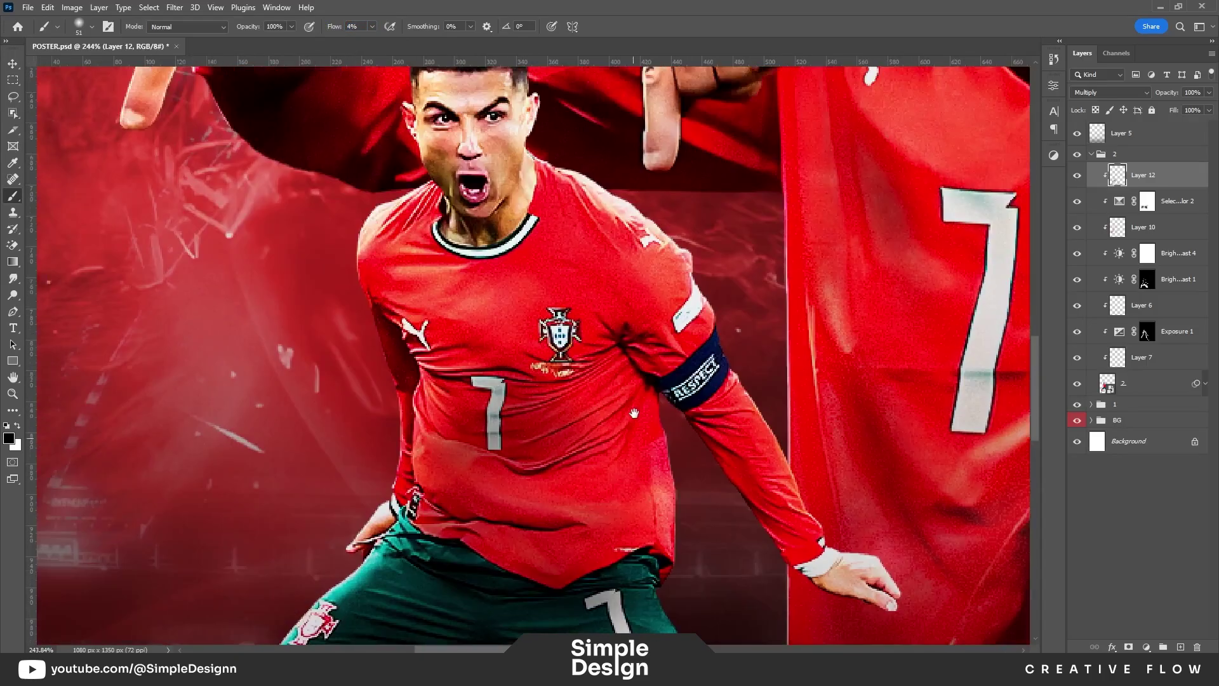
left_click_drag(473, 200, 501, 379)
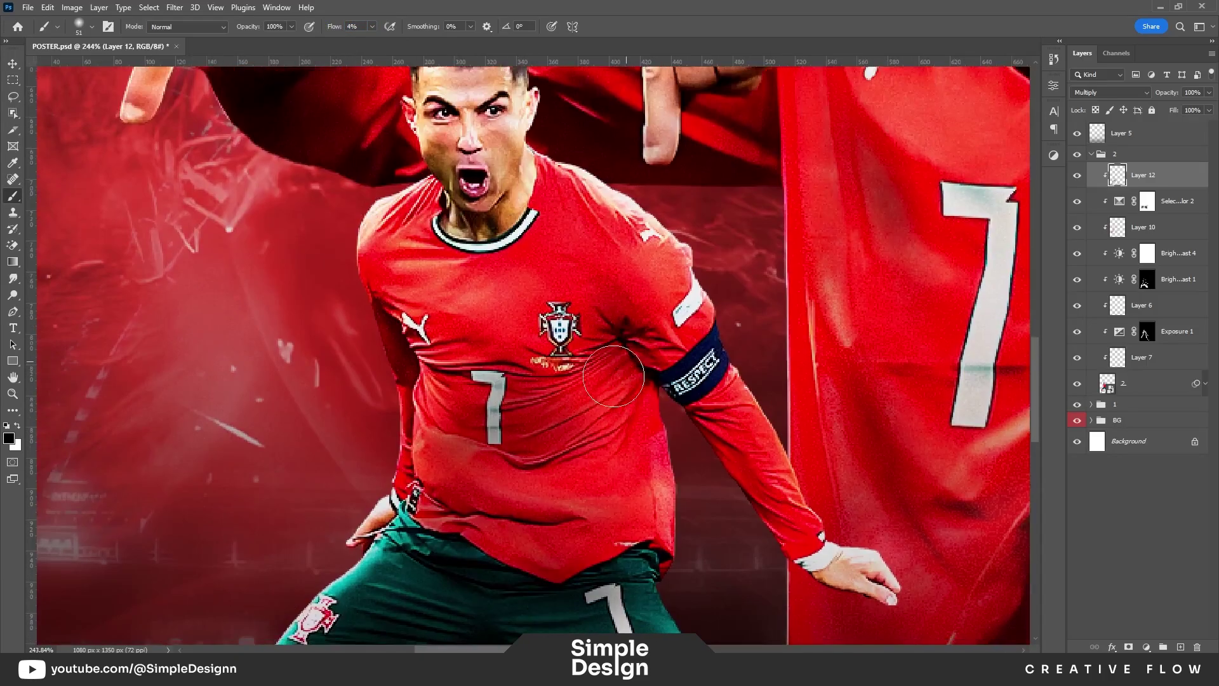
Step: With a finer brush, darken the shirt edge near the waist and the legs
left_click_drag(508, 172, 483, 137)
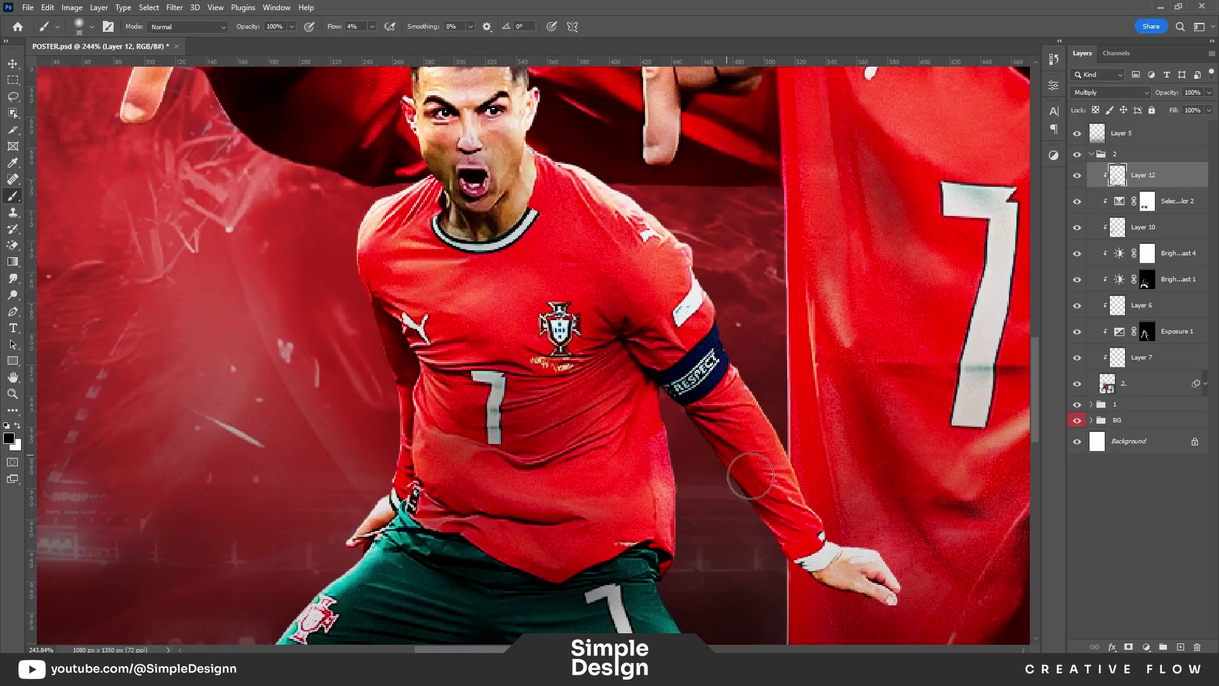
scroll(750, 476, "down", 4)
scroll(541, 272, "up", 3)
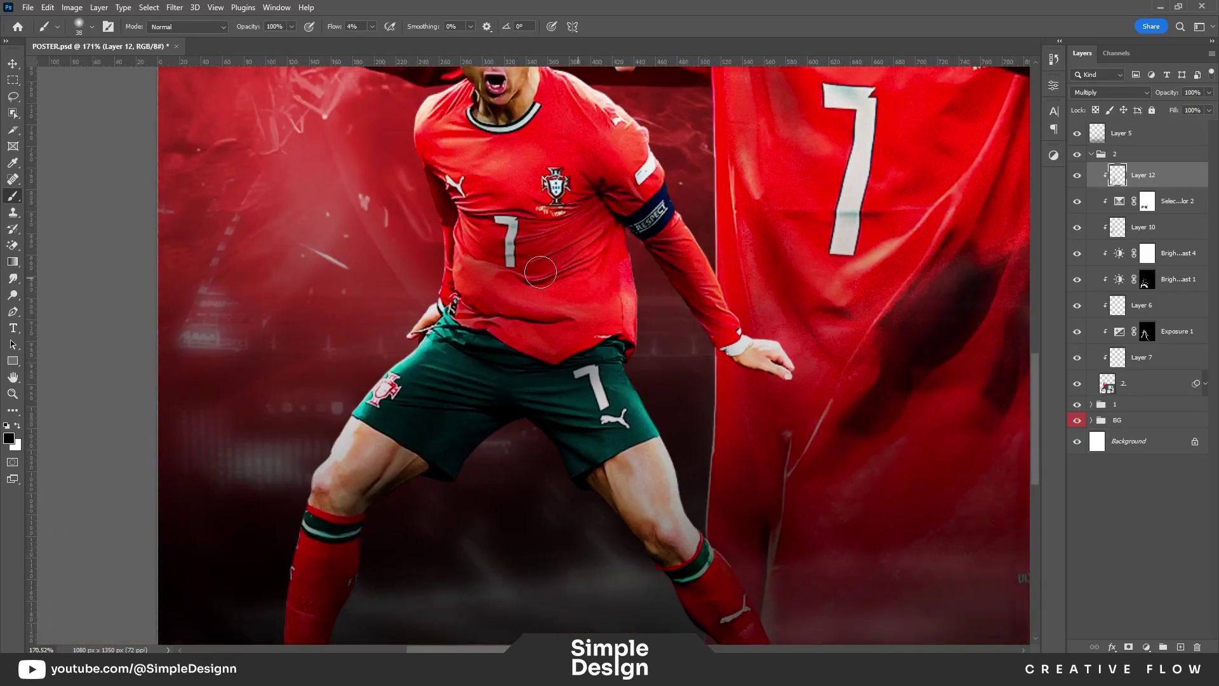
left_click_drag(453, 298, 465, 353)
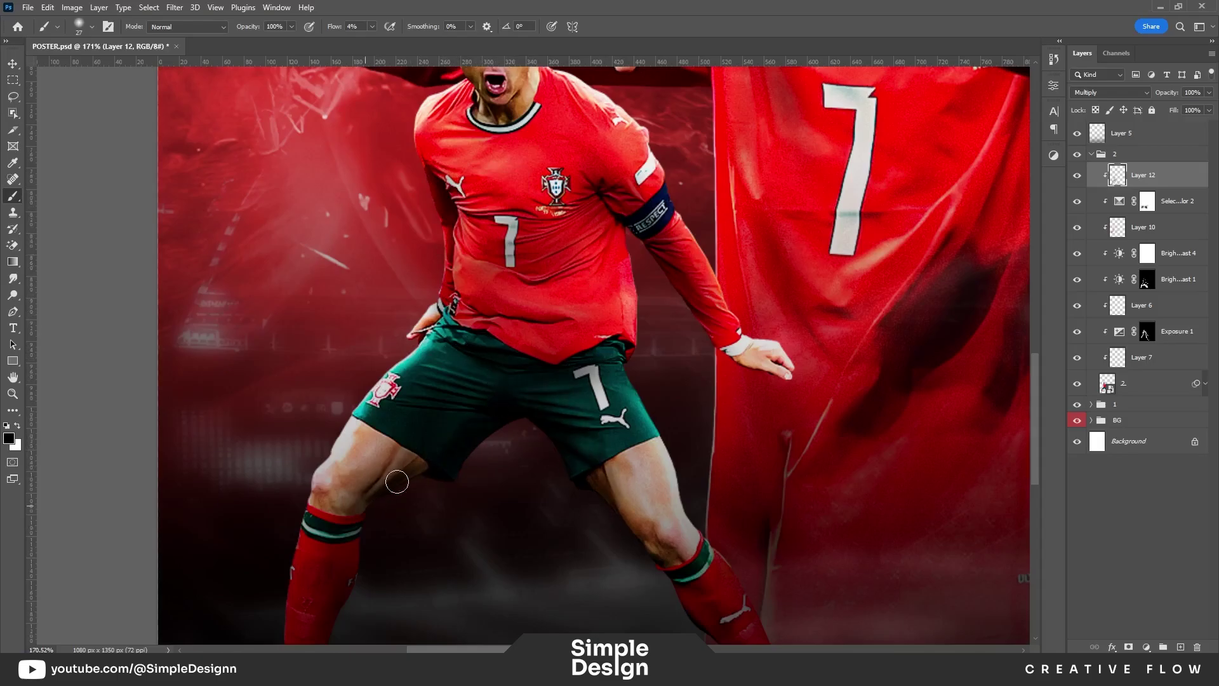
mouse_move(413, 514)
left_mouse_down()
mouse_move(522, 350)
mouse_move(496, 346)
left_mouse_up()
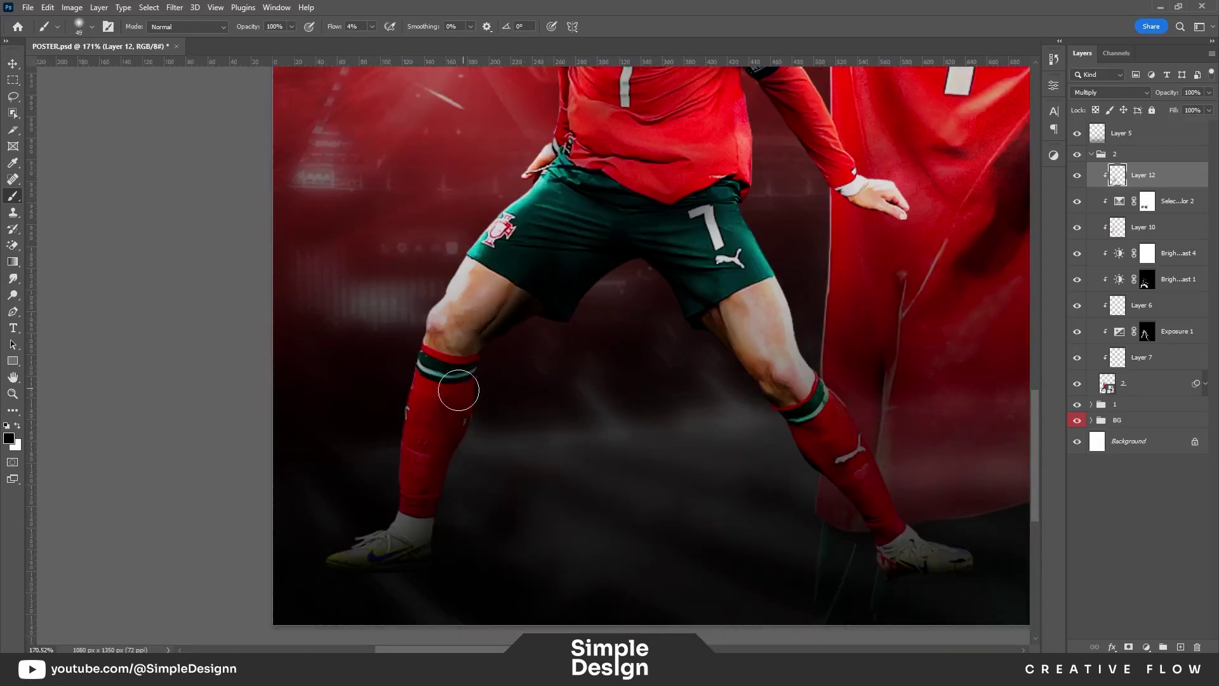
Step: Swap the paint colours and darken the jersey wrinkle near the armband
scroll(612, 438, "down", 3, "alt")
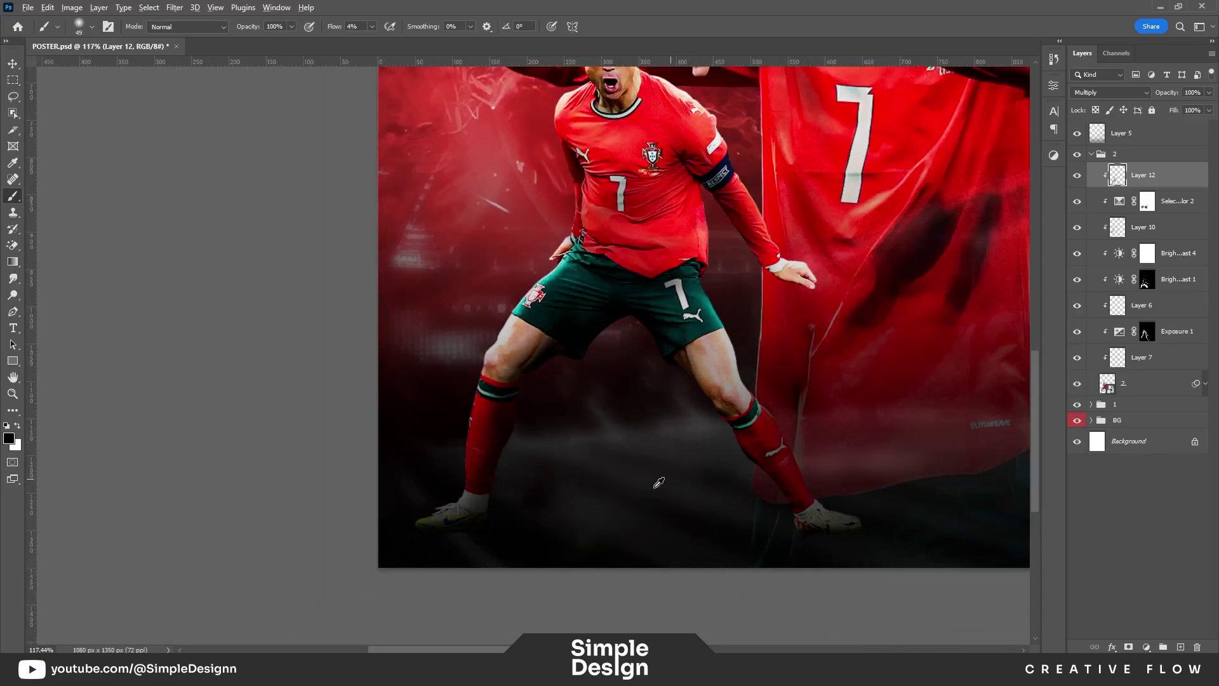
scroll(658, 483, "up", 3, "alt")
scroll(731, 502, "up", 2, "alt")
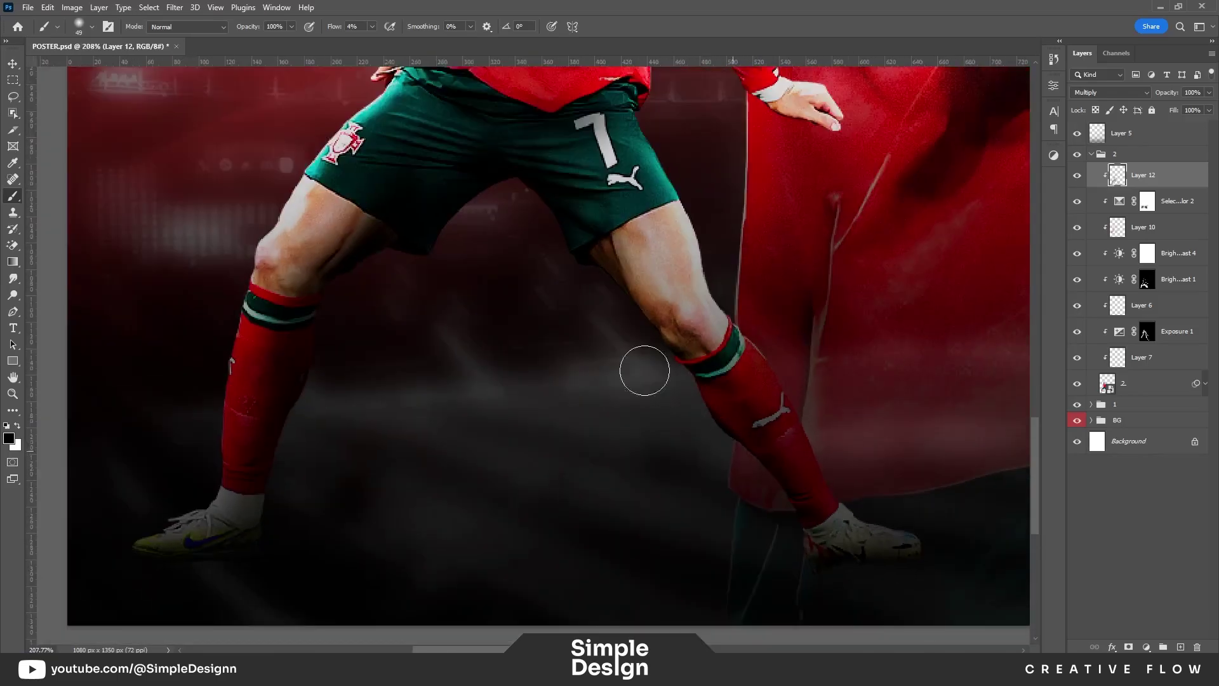
scroll(721, 463, "down", 3, "alt")
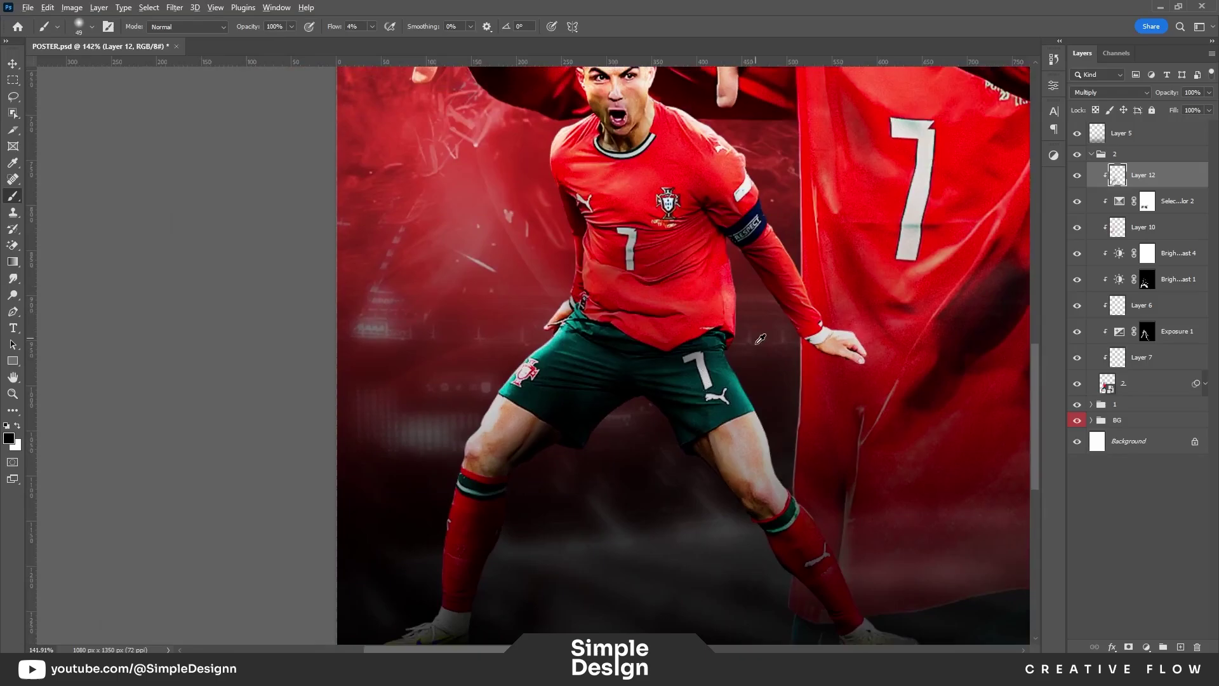
scroll(611, 228, "up", 8, "alt")
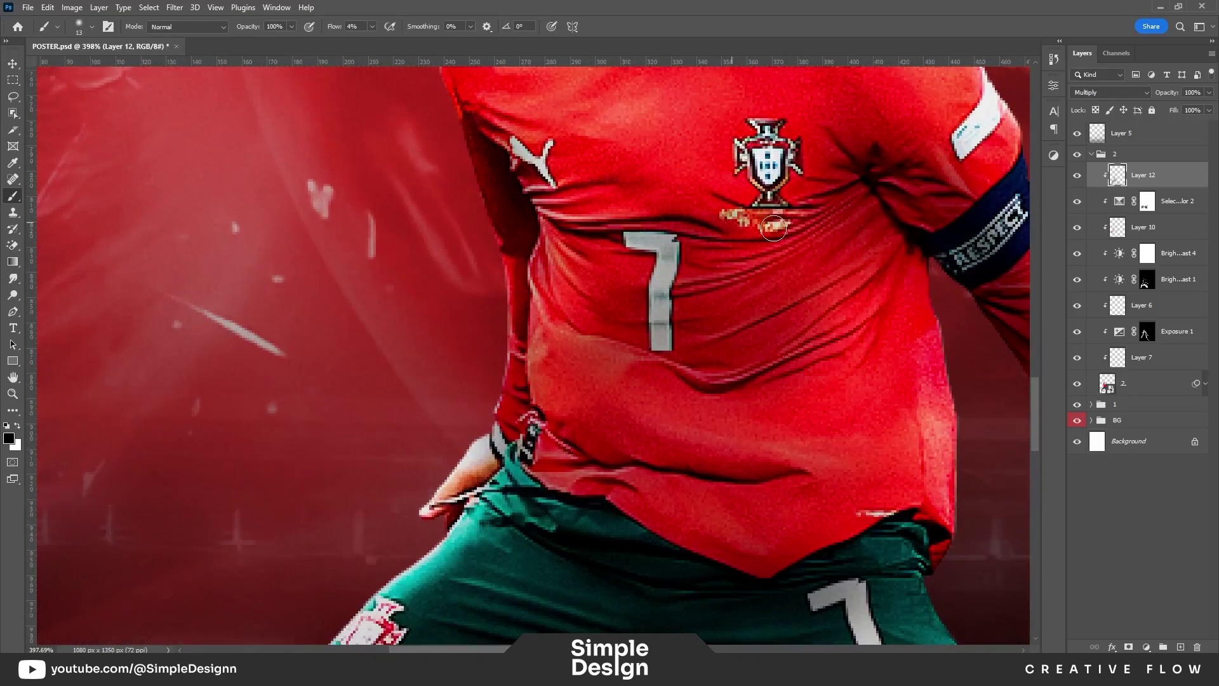
key("x")
key("x")
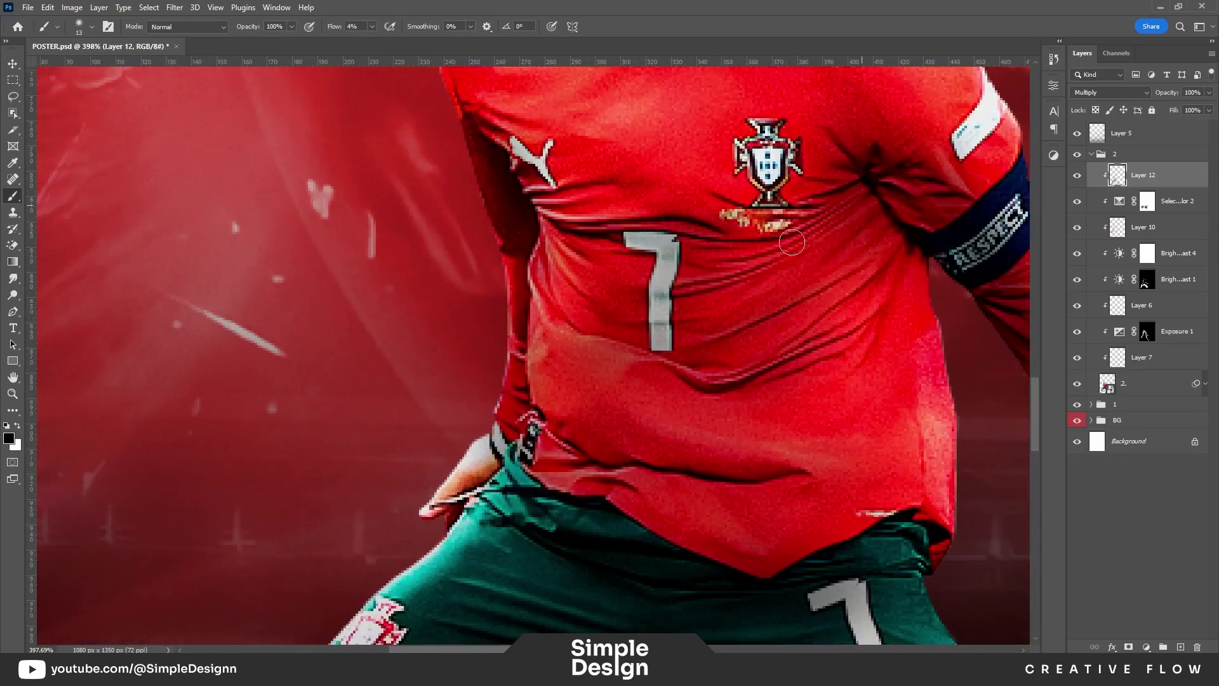
mouse_move(883, 175)
left_mouse_down()
mouse_move(895, 211)
mouse_move(682, 411)
left_mouse_up()
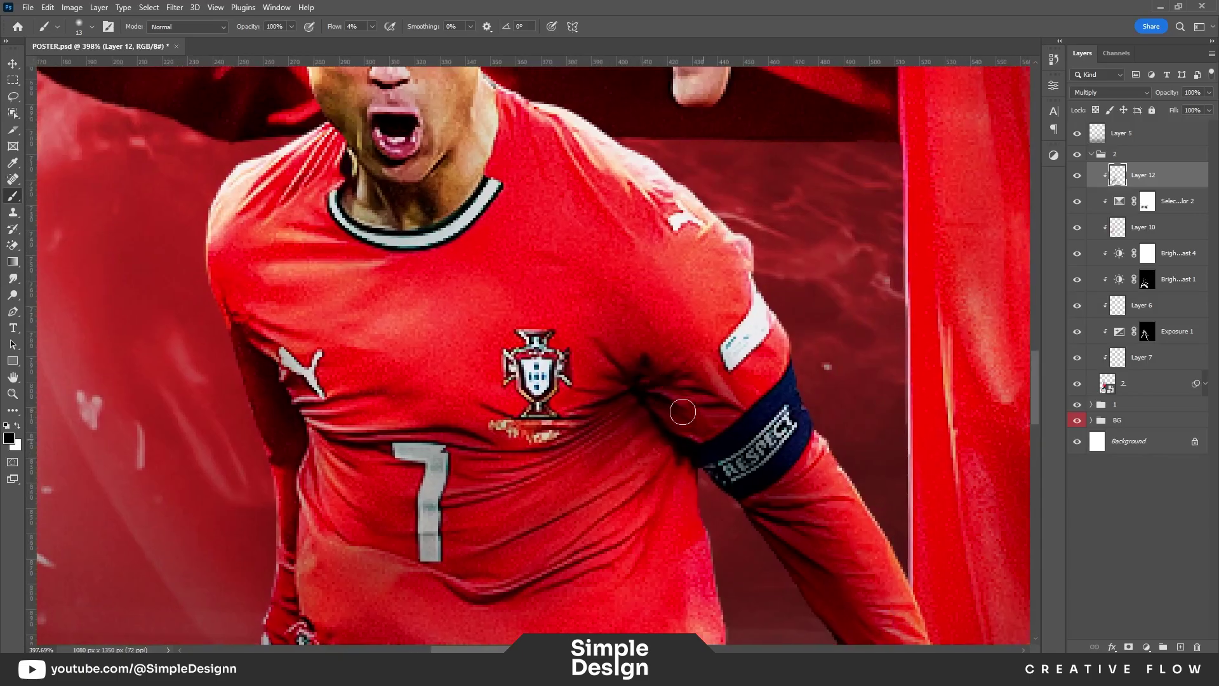
Step: Continue soft shading around the collar, torso, shorts and legs
left_click_drag(610, 197, 774, 276)
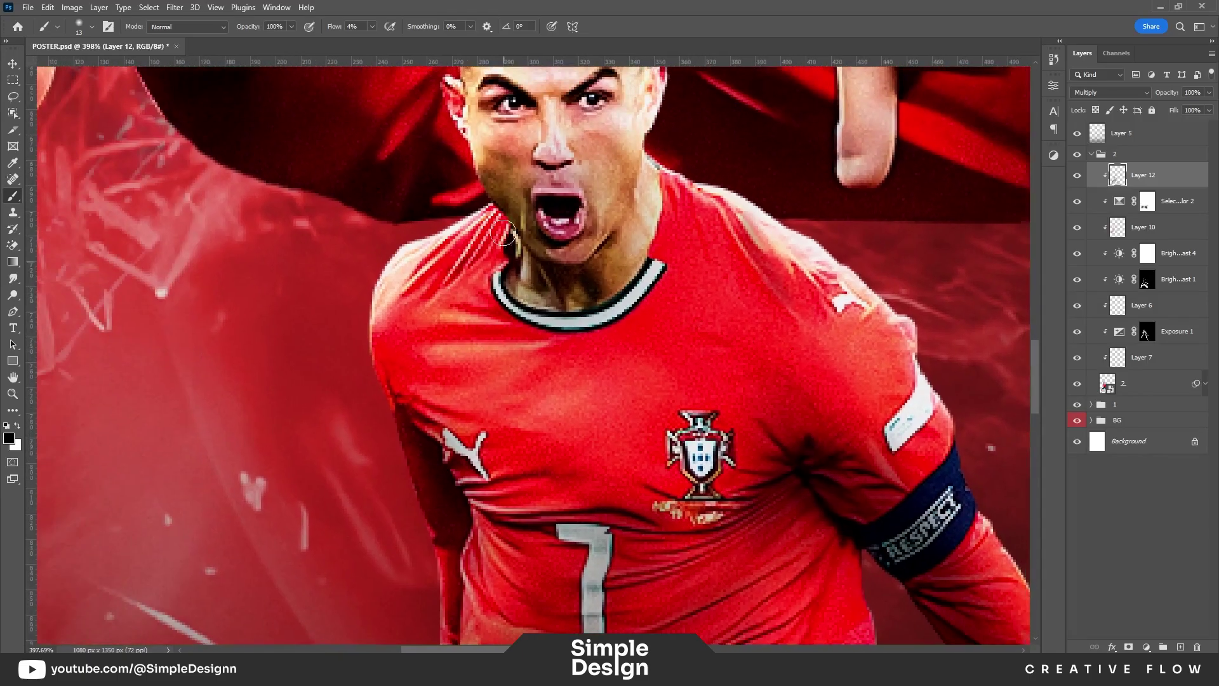
mouse_move(445, 506)
left_mouse_down()
mouse_move(510, 353)
mouse_move(527, 552)
left_mouse_up()
scroll(711, 383, "down", 3)
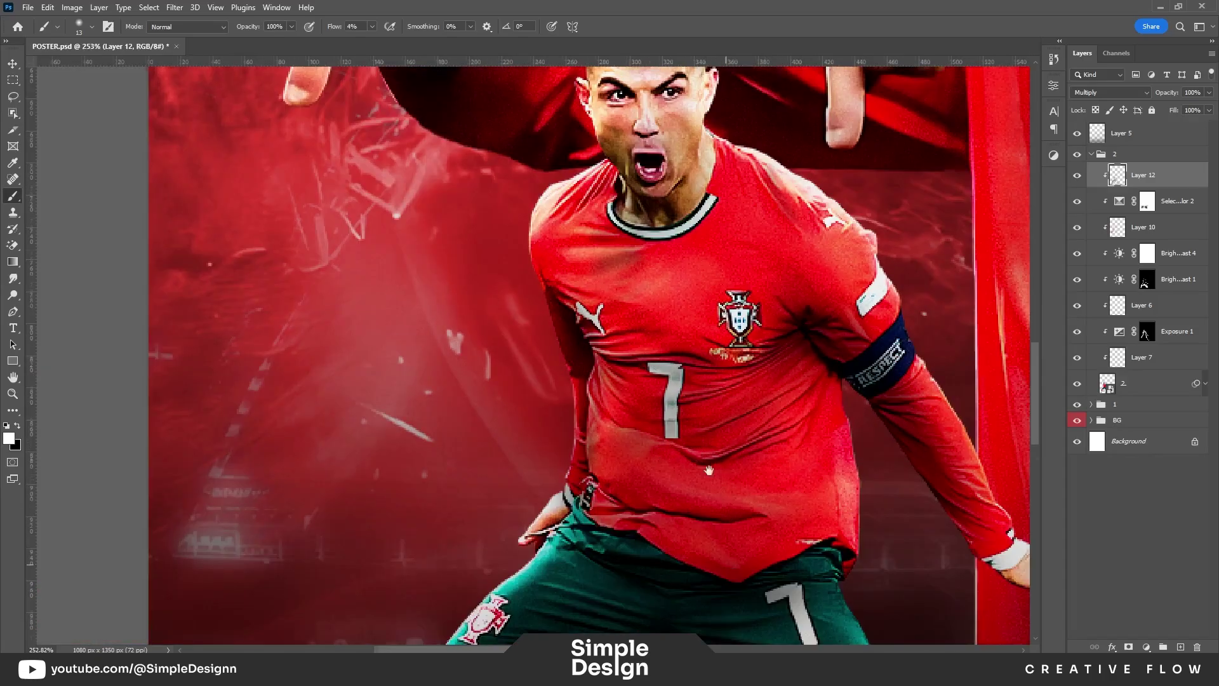
left_click_drag(709, 471, 684, 267)
scroll(533, 473, "down", 5)
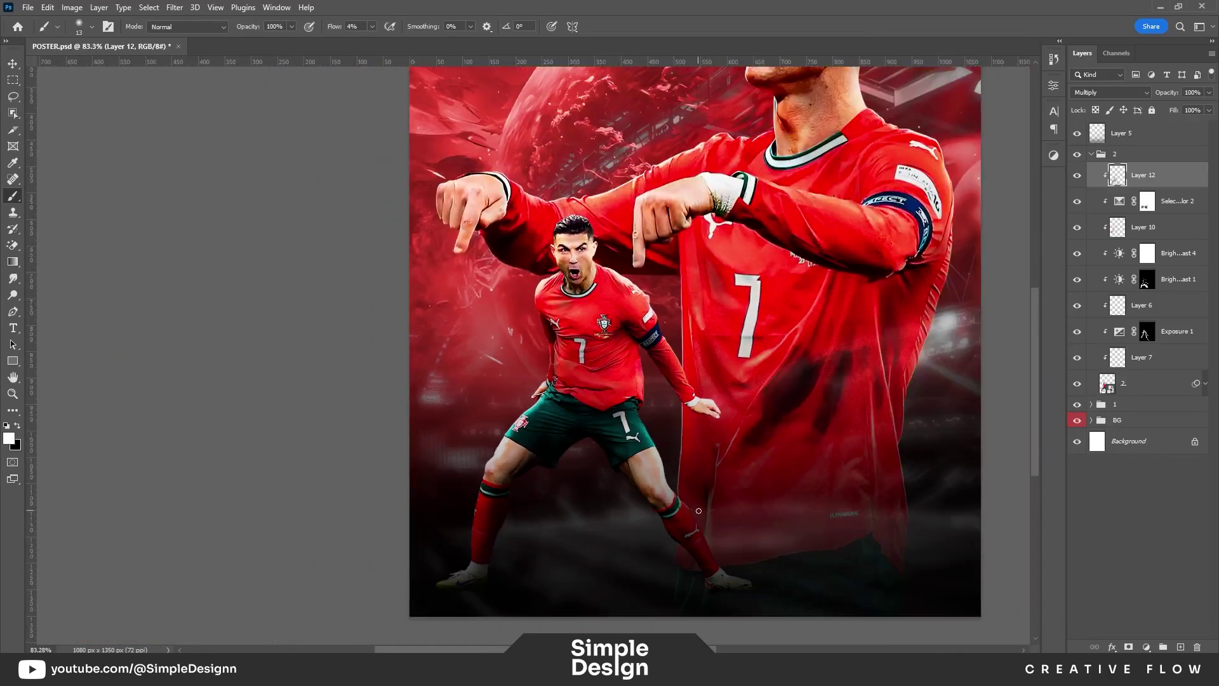
Step: Collapse group 2 in the Layers panel and deselect all layers
scroll(699, 511, "down", 2)
scroll(654, 431, "down", 2)
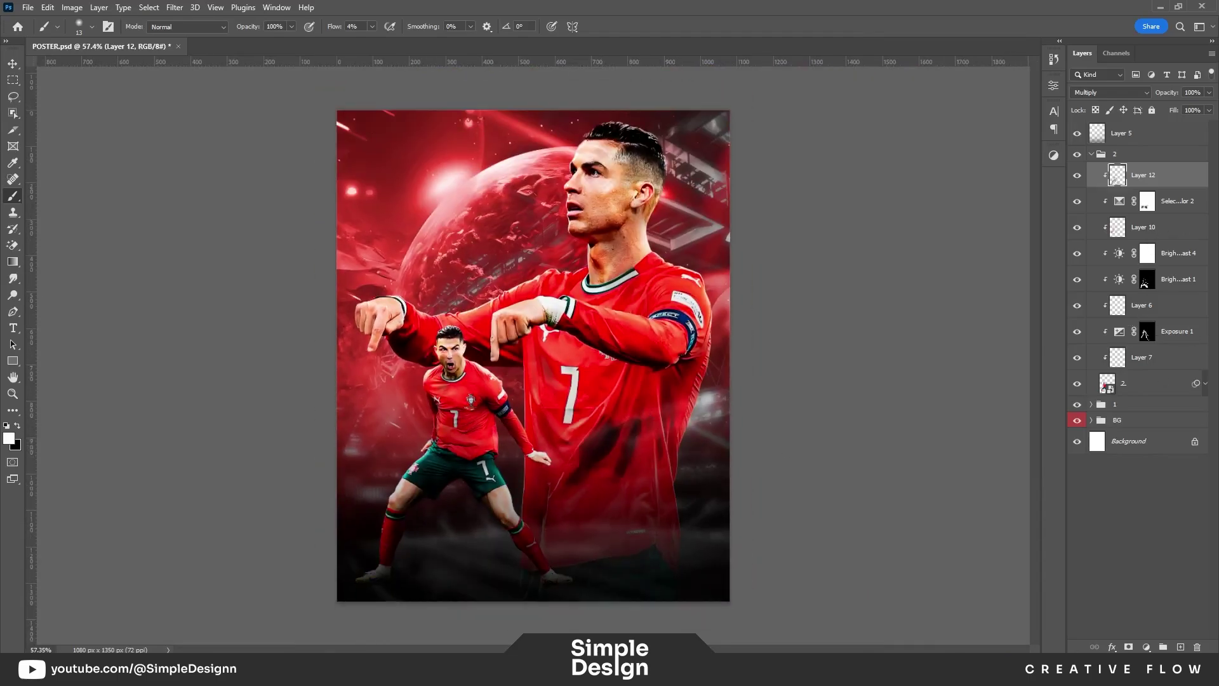
scroll(564, 494, "up", 1)
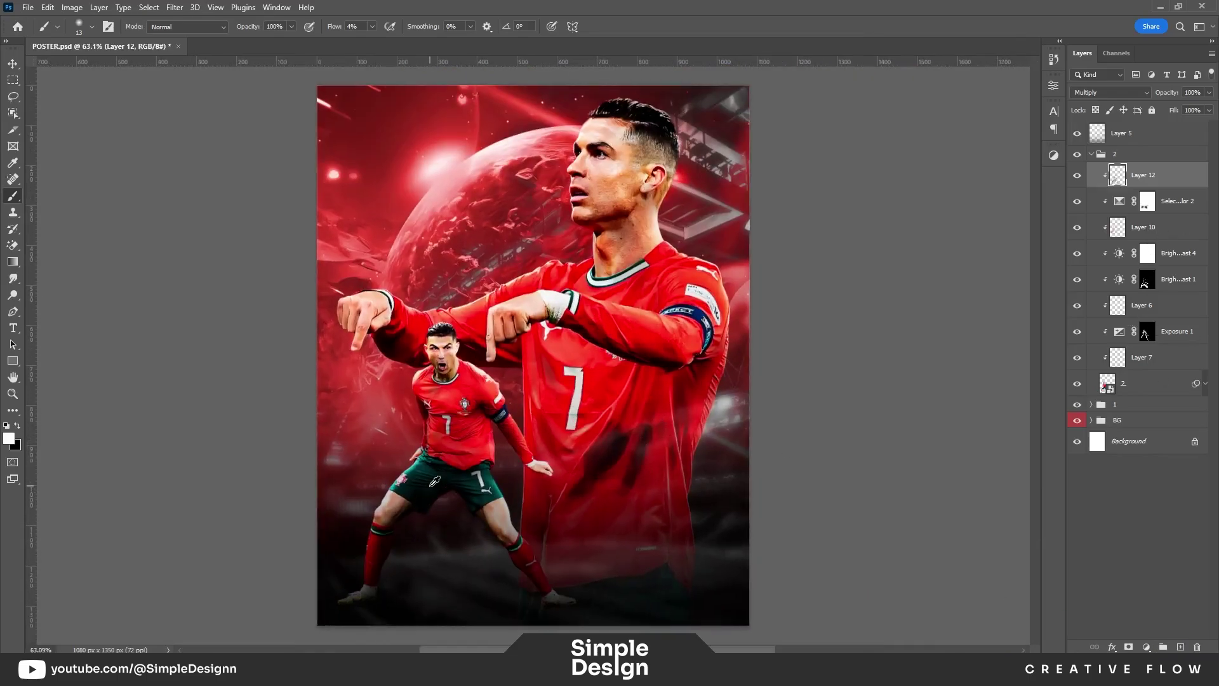
scroll(563, 494, "up", 2)
scroll(564, 494, "down", 1)
scroll(563, 494, "down", 2)
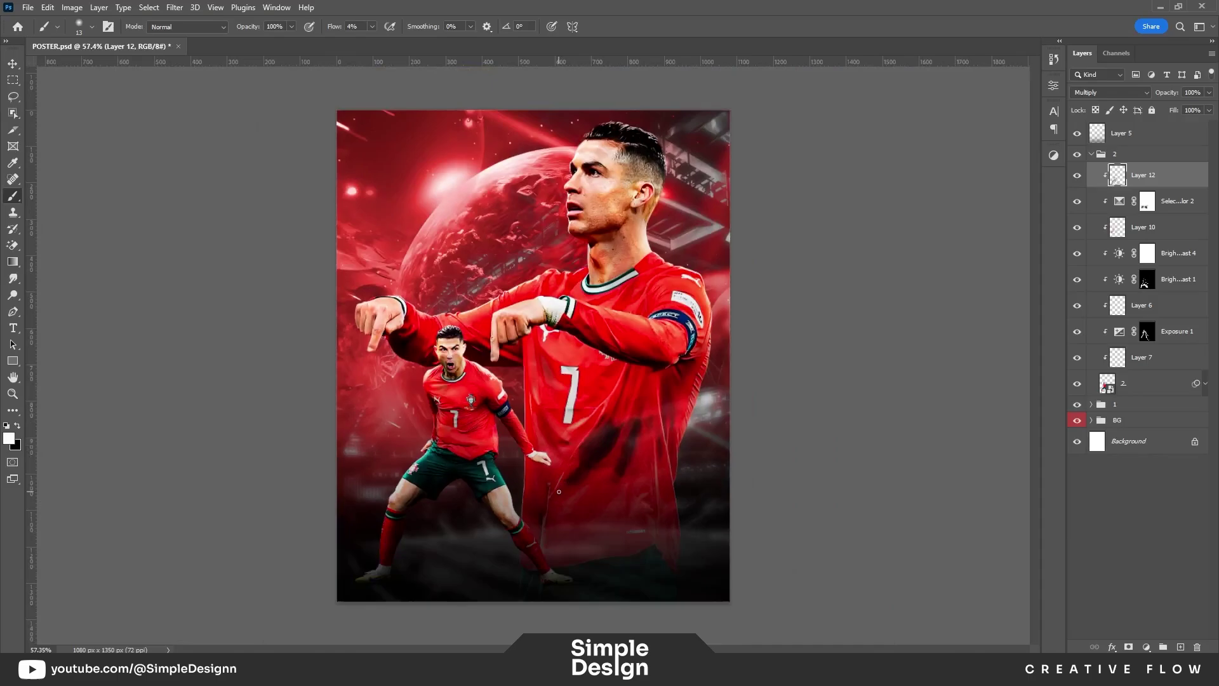
left_click(1092, 154)
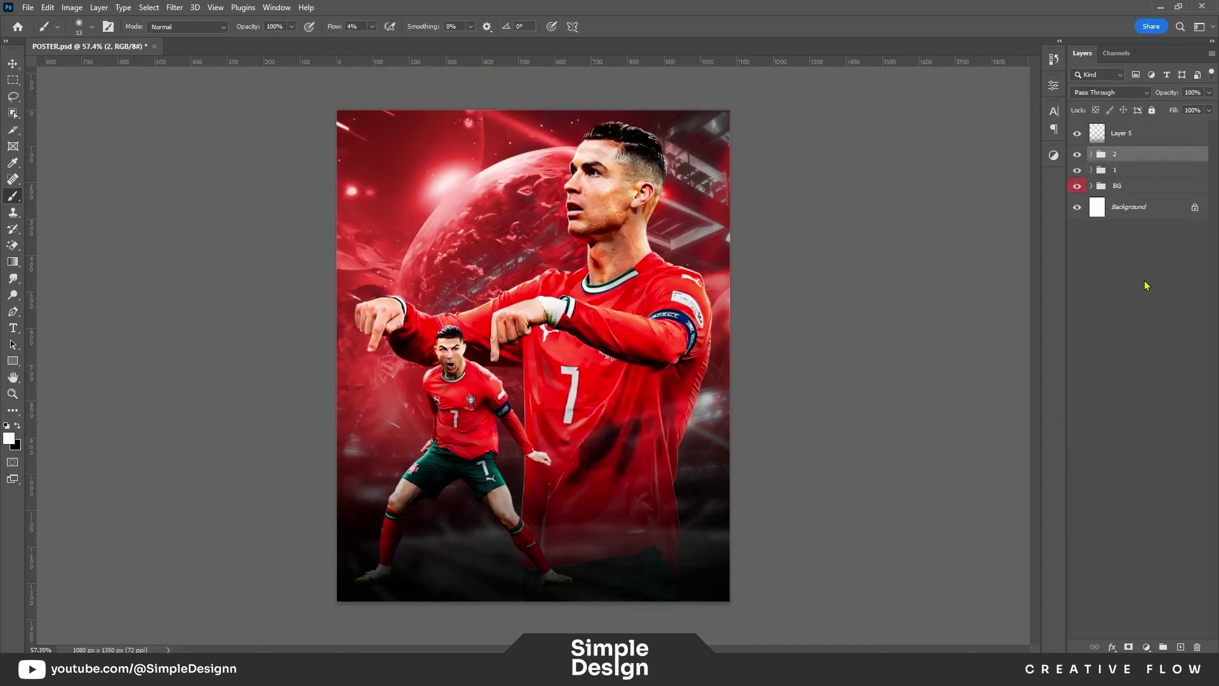
left_click(1113, 303)
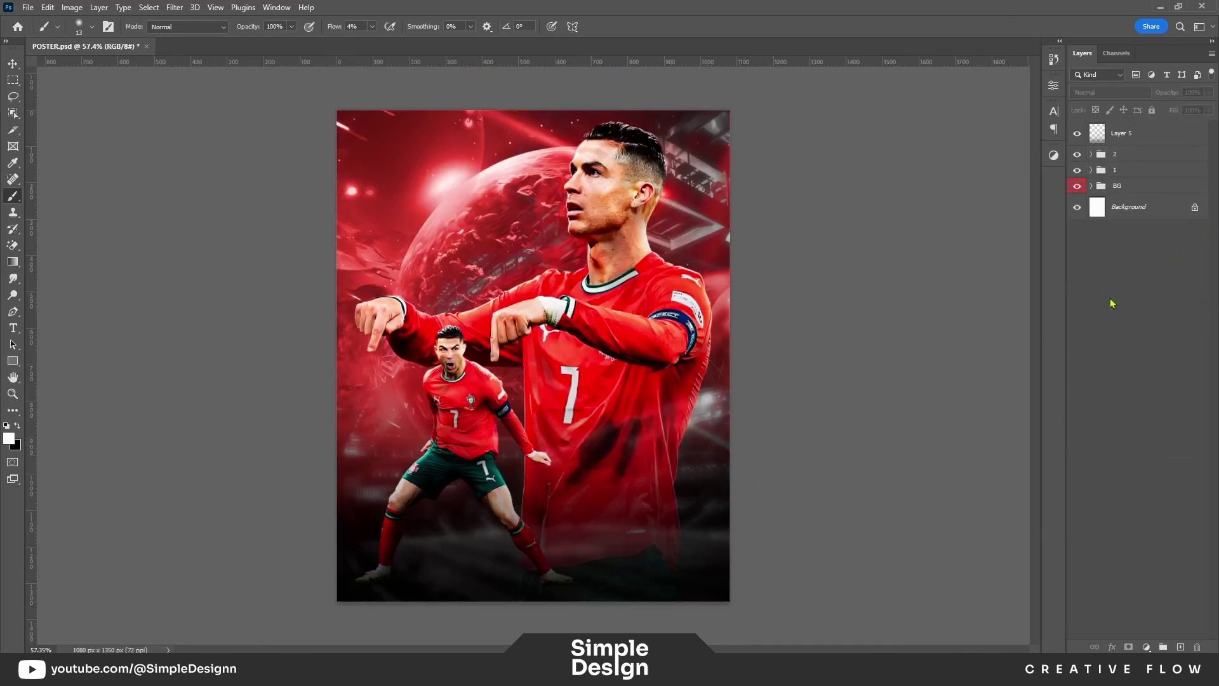
scroll(531, 189, "up", 1)
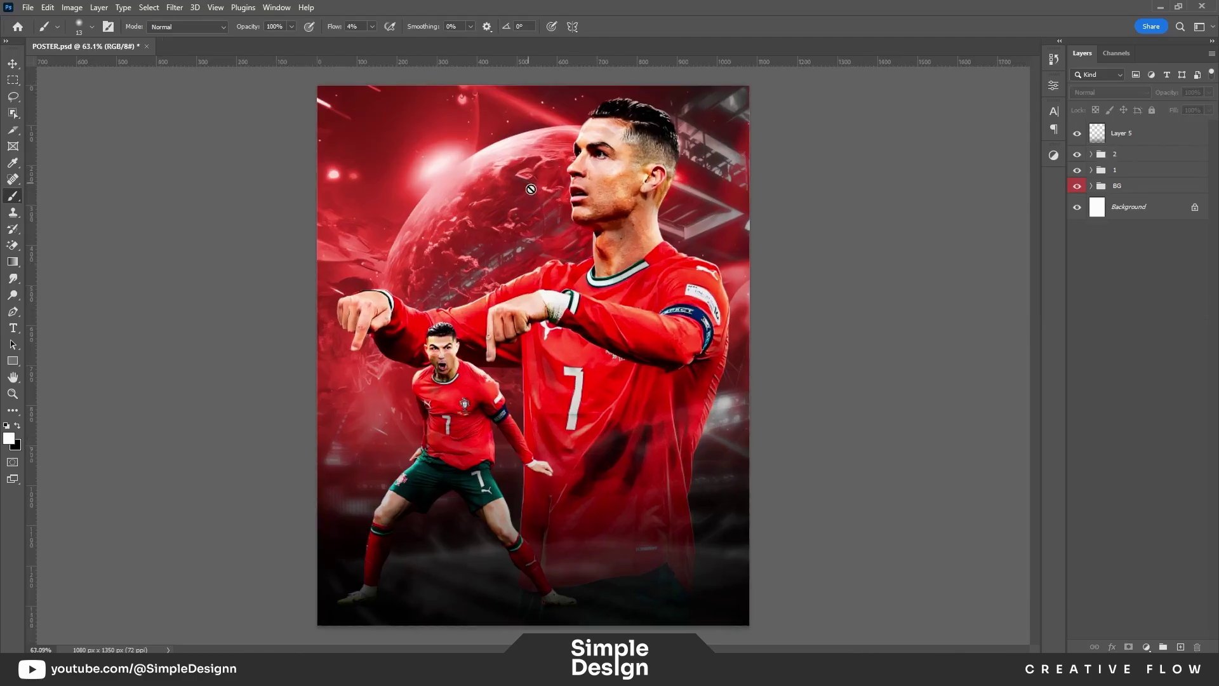
Step: Add a new Layer 13 above Layer 5 and set it to Overlay
left_click(1145, 132)
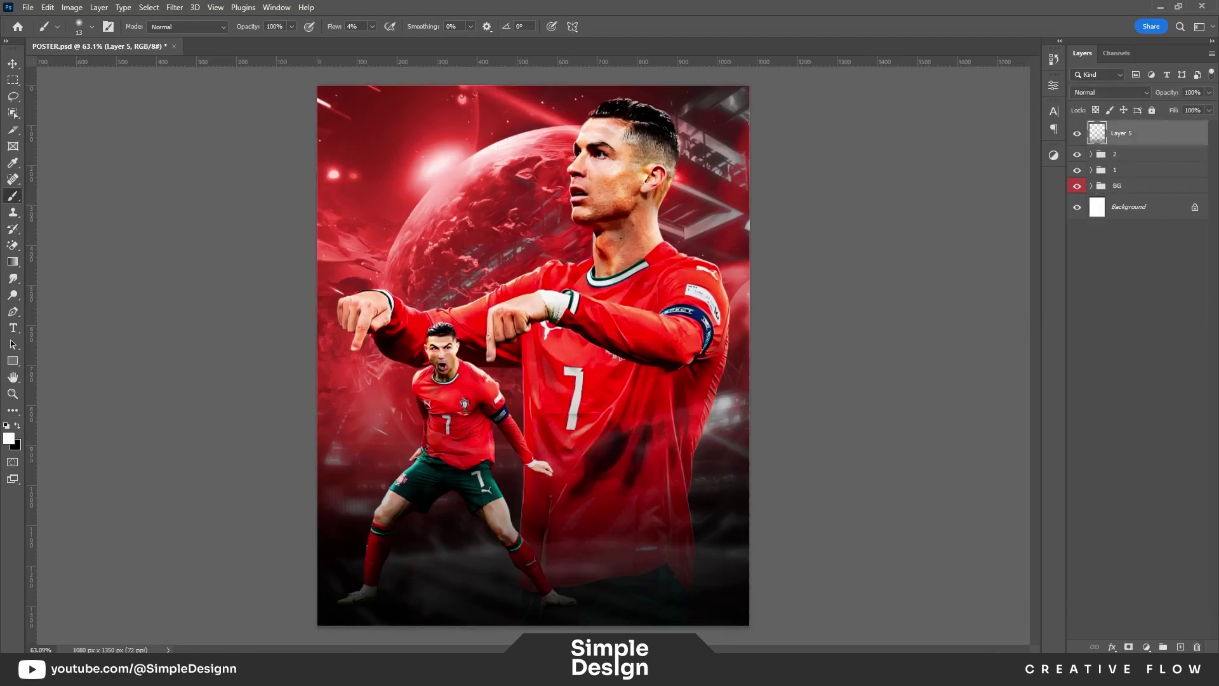
left_click(1180, 646)
scroll(894, 418, "down", 2)
left_click(1118, 93)
left_click(1125, 230)
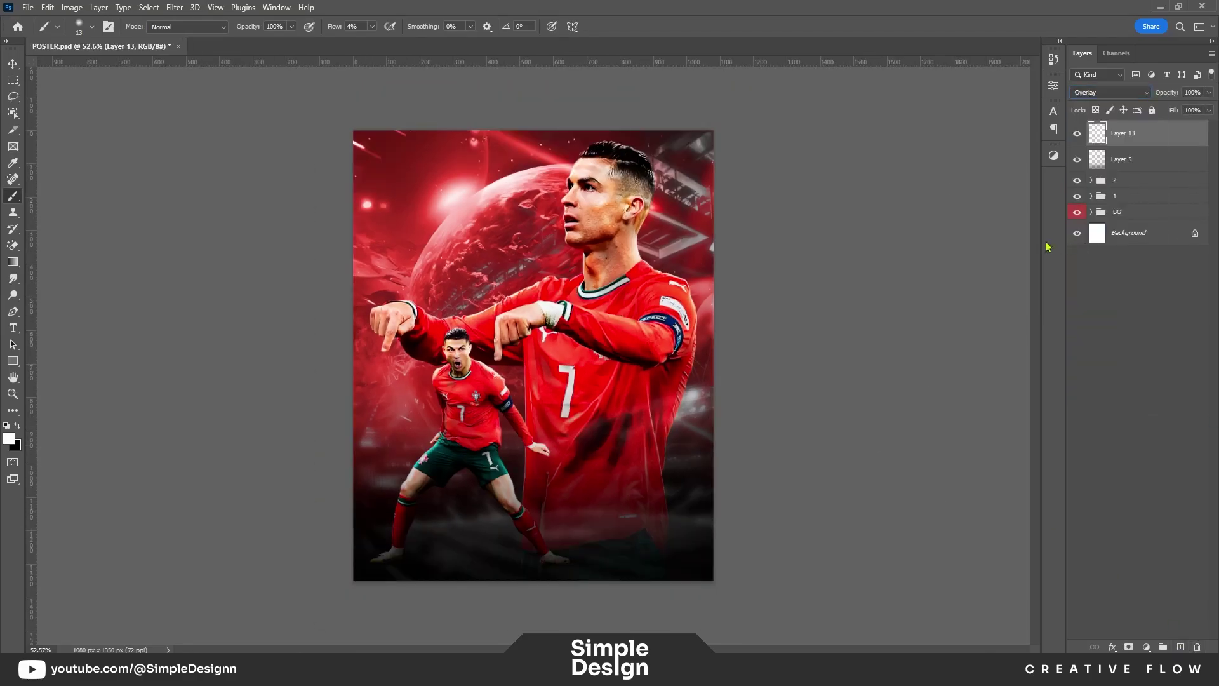
Step: With a huge soft brush at 48% flow, paint a glow over the planet
left_click_drag(400, 189, 470, 189)
key("shift+4")
key("shift+8")
left_click(448, 197)
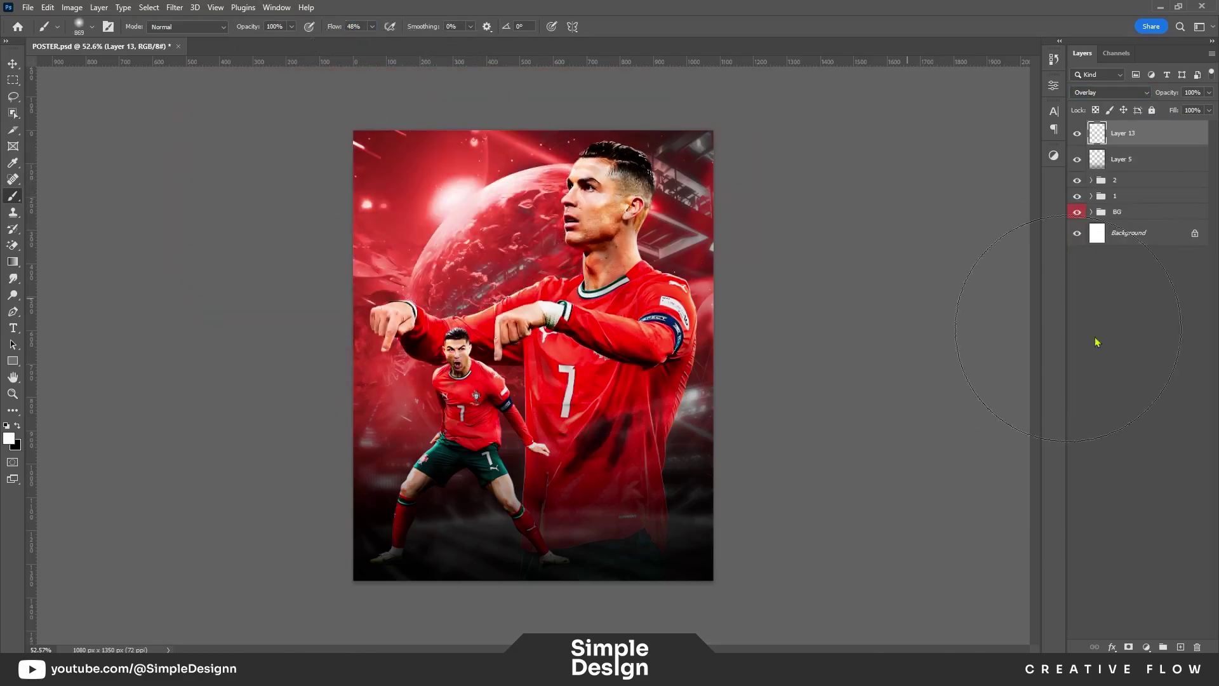
left_click(1142, 330)
scroll(1143, 362, "up", 1)
key("v")
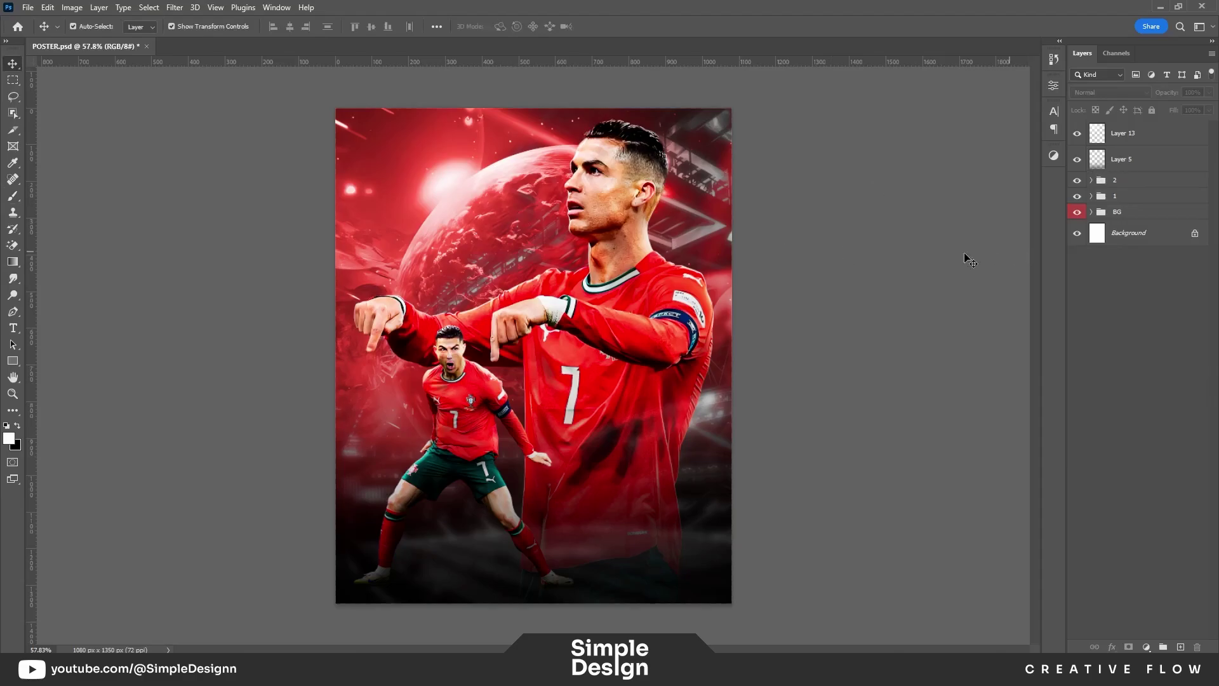
scroll(640, 308, "up", 2)
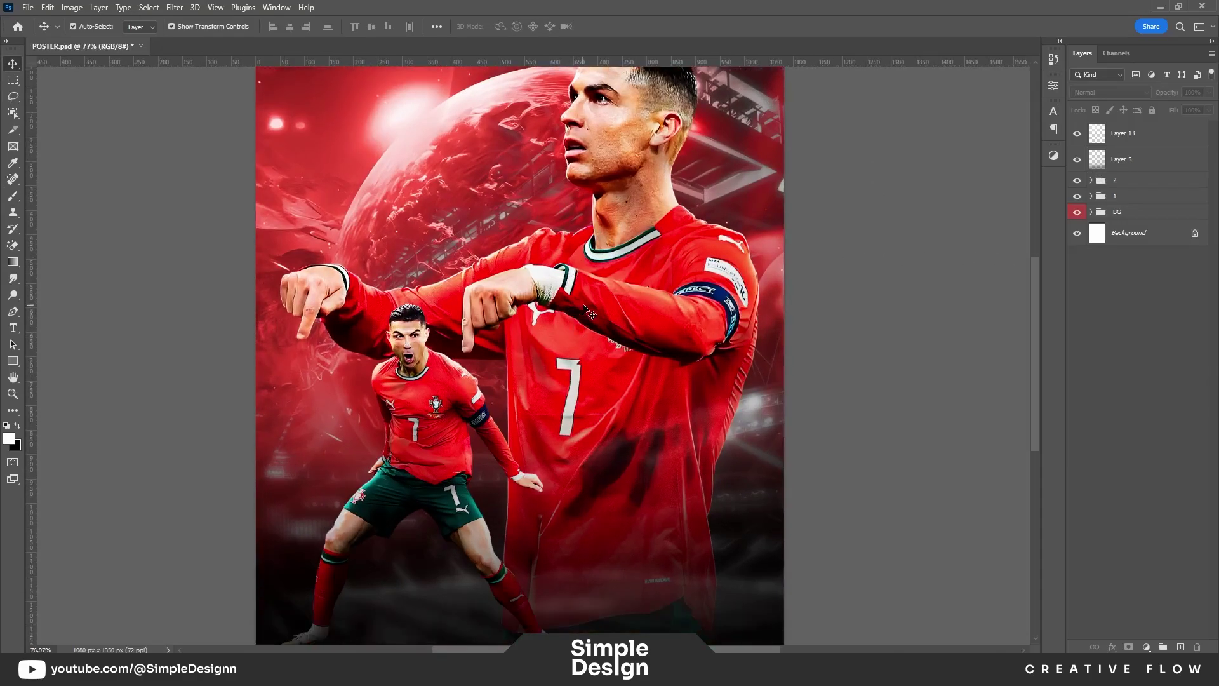
scroll(571, 318, "down", 2)
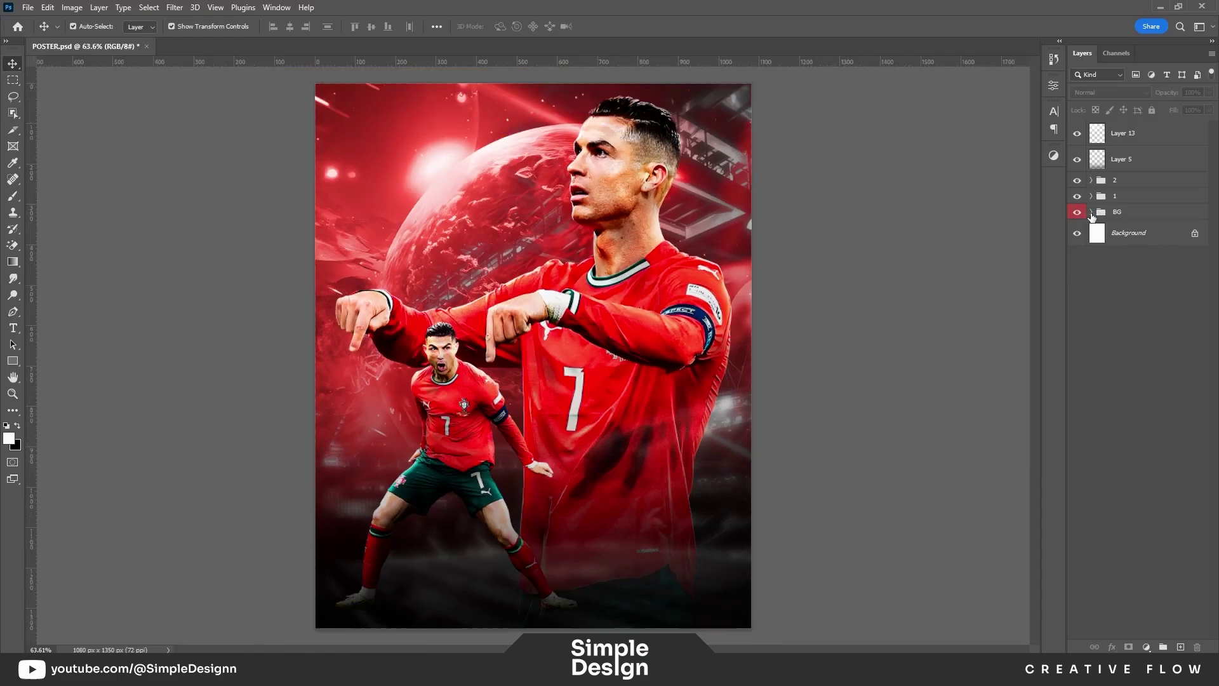
scroll(751, 332, "down", 1)
Step: Add a 94 pt 'Ronaldo' title over the planet and shift it down-left
key("t")
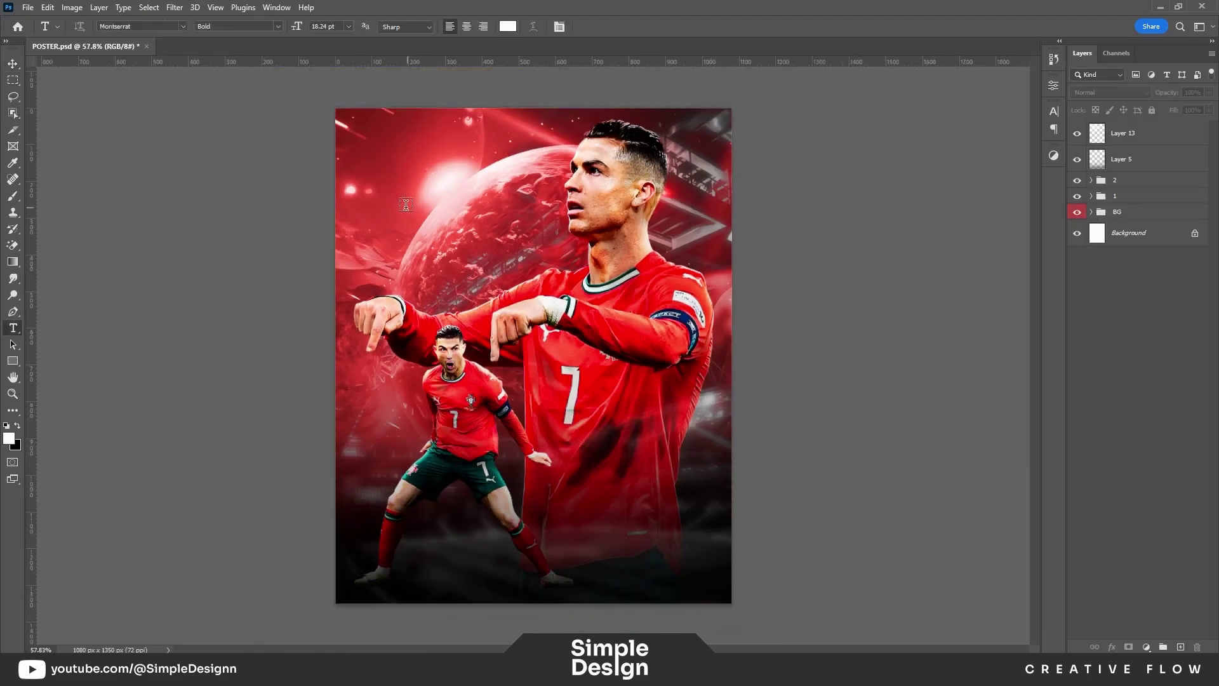
left_click(413, 205)
type("Ronaldo")
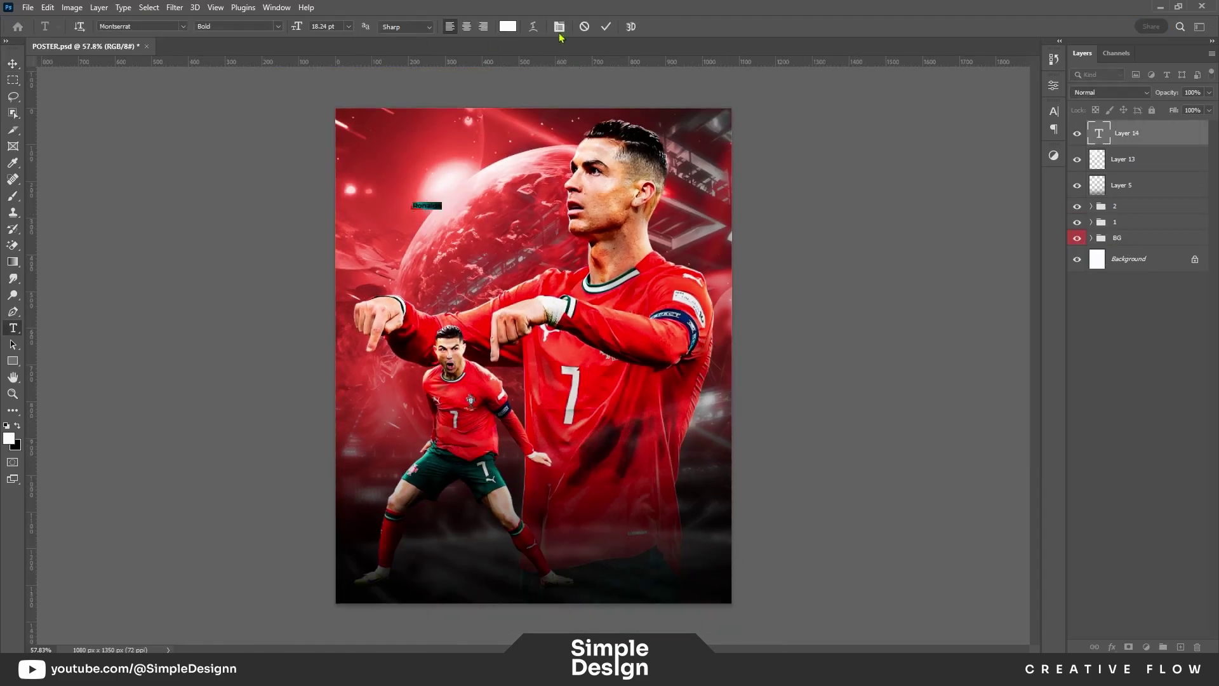
type("94")
key("Return")
left_click(607, 26)
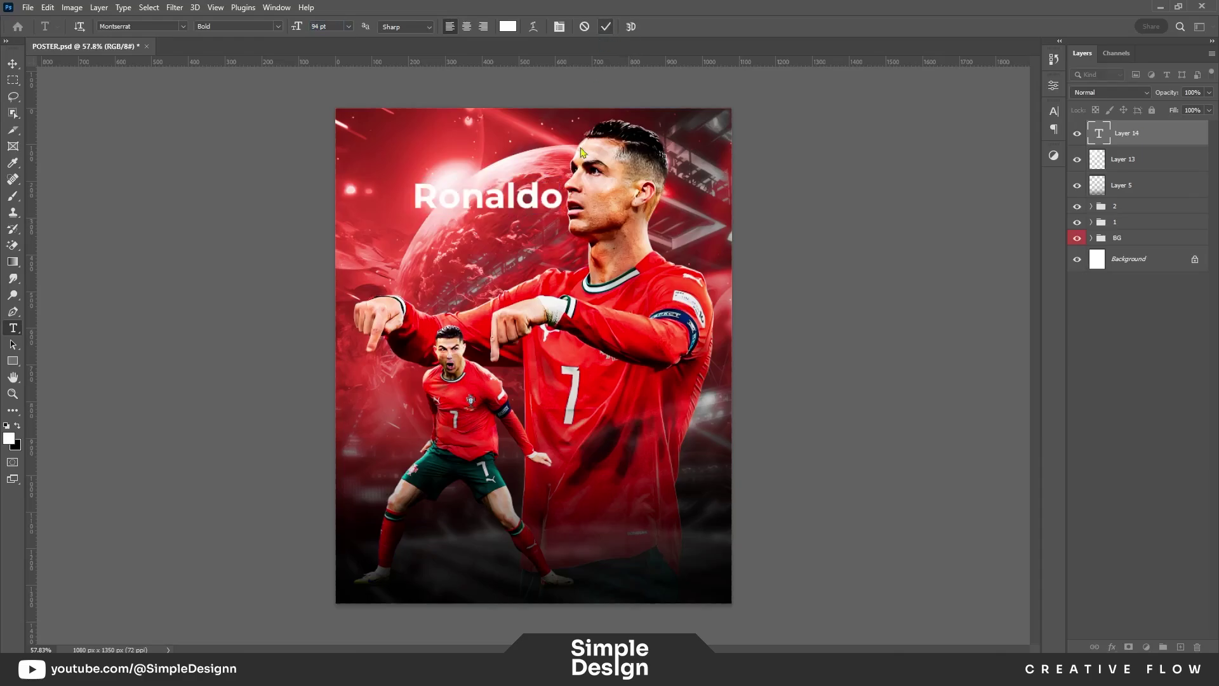
left_click_drag(506, 208, 471, 227)
Step: Select the Ronaldo text and browse the Character panel's font list for a new typeface
double_click(471, 227)
key("ctrl+t")
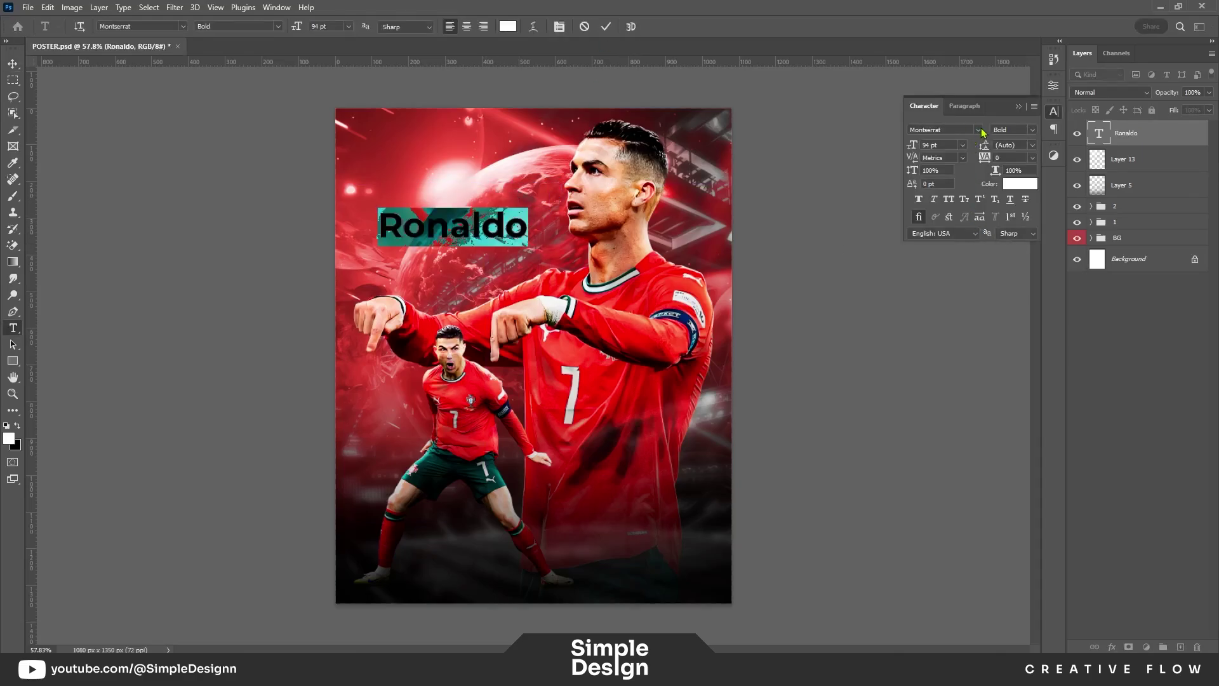
left_click(979, 130)
scroll(1183, 214, "down", 5)
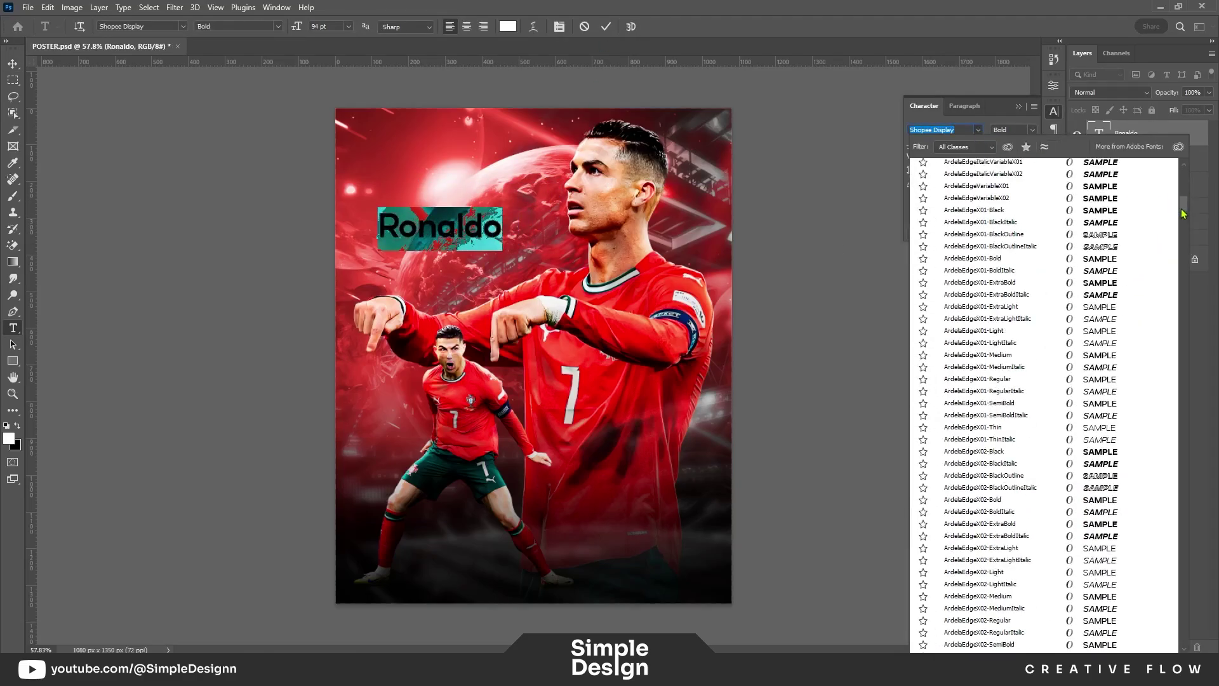
scroll(1184, 214, "down", 3)
scroll(1180, 225, "down", 3)
scroll(1176, 238, "down", 3)
scroll(1172, 250, "down", 3)
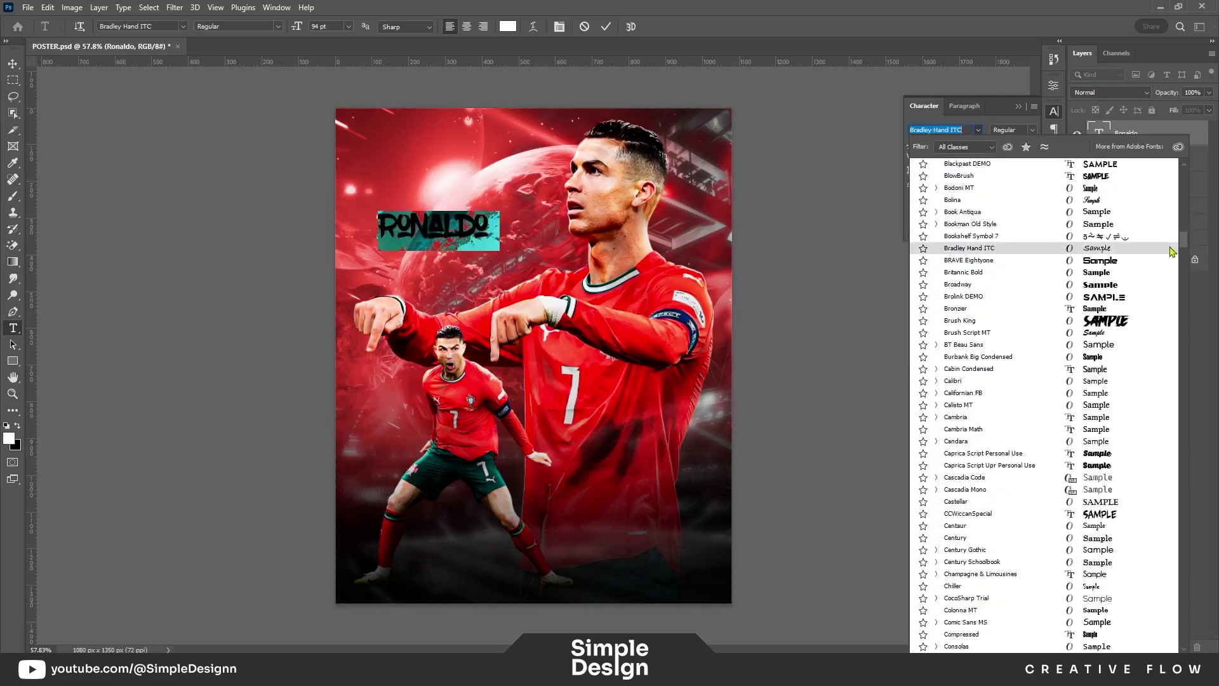
scroll(1172, 252, "down", 3)
scroll(1171, 258, "down", 3)
scroll(1170, 262, "down", 3)
scroll(1162, 273, "down", 3)
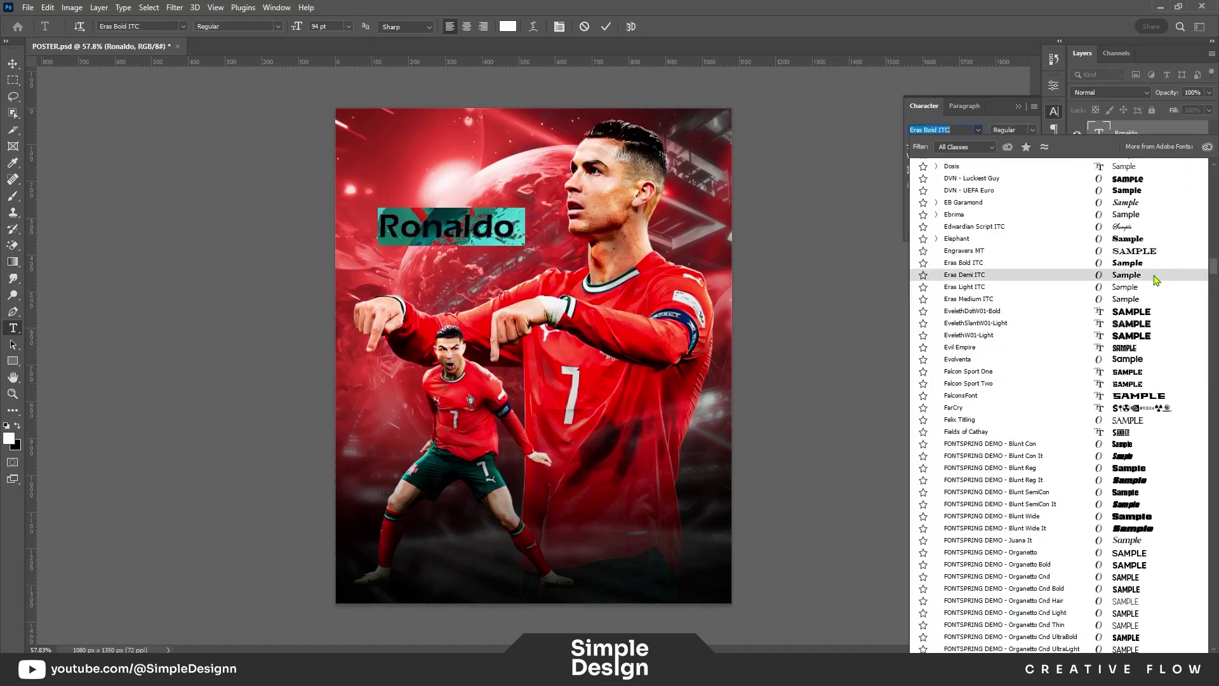
left_click_drag(1215, 270, 1215, 294)
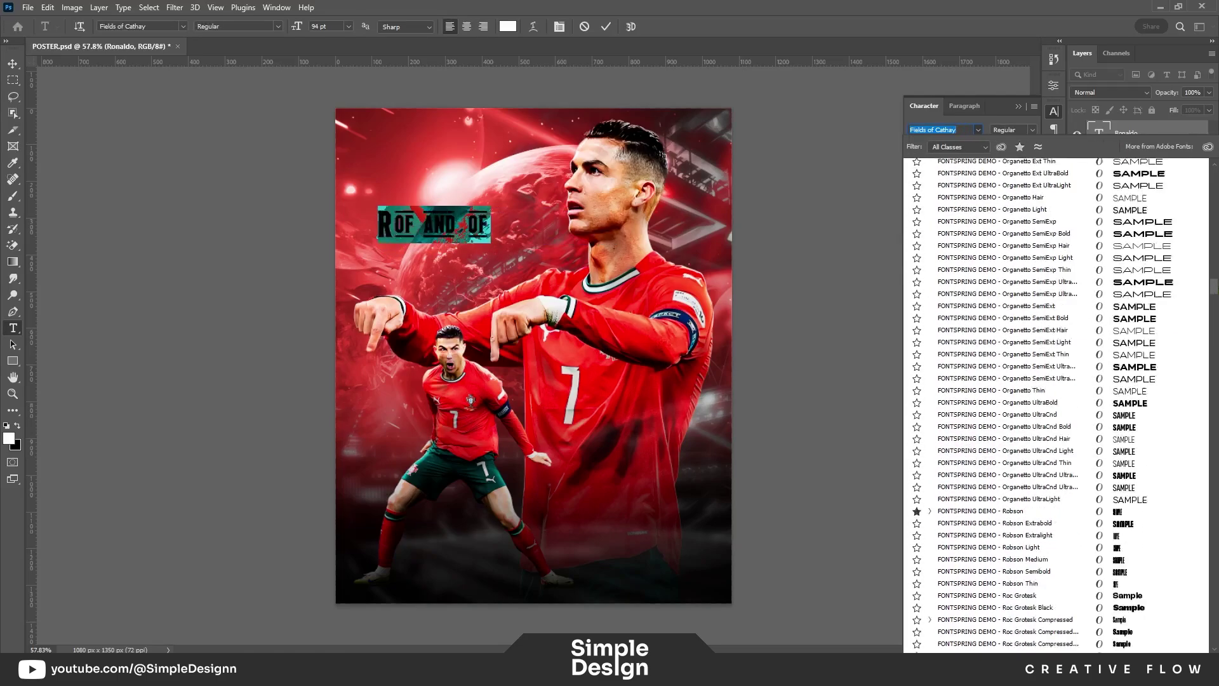
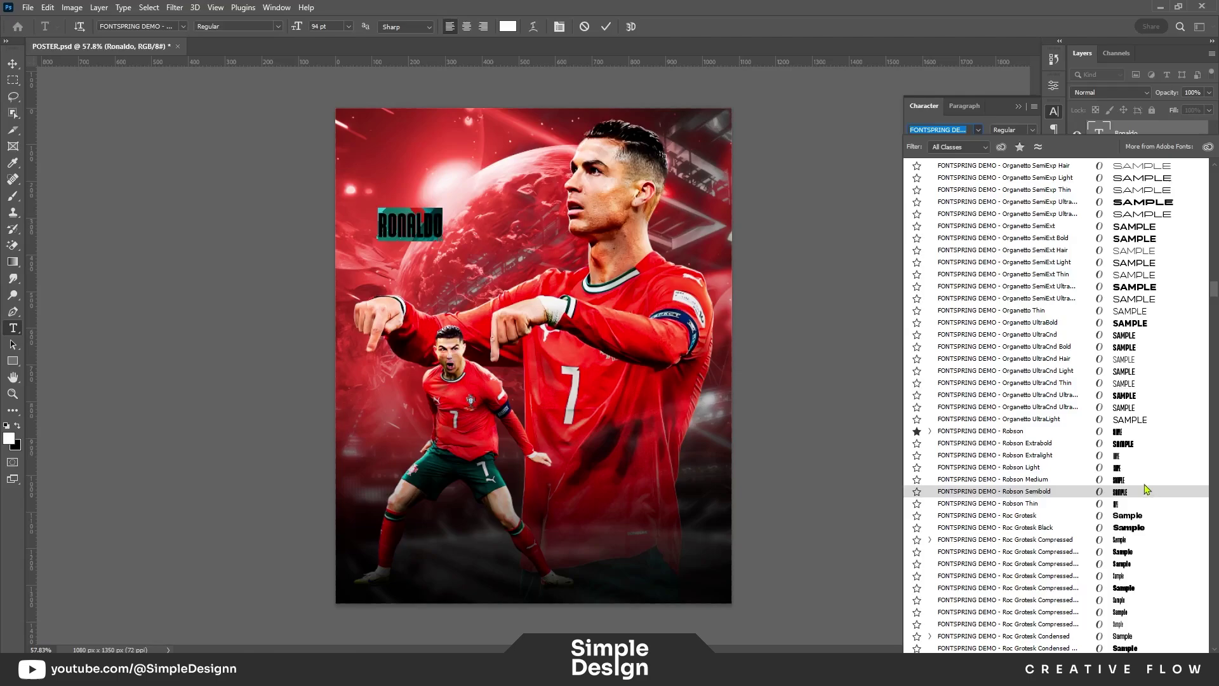
Step: Set RONALDO in the Robson font and scale it up to about 260%
left_click(1147, 484)
left_click(606, 26)
key("ctrl+t")
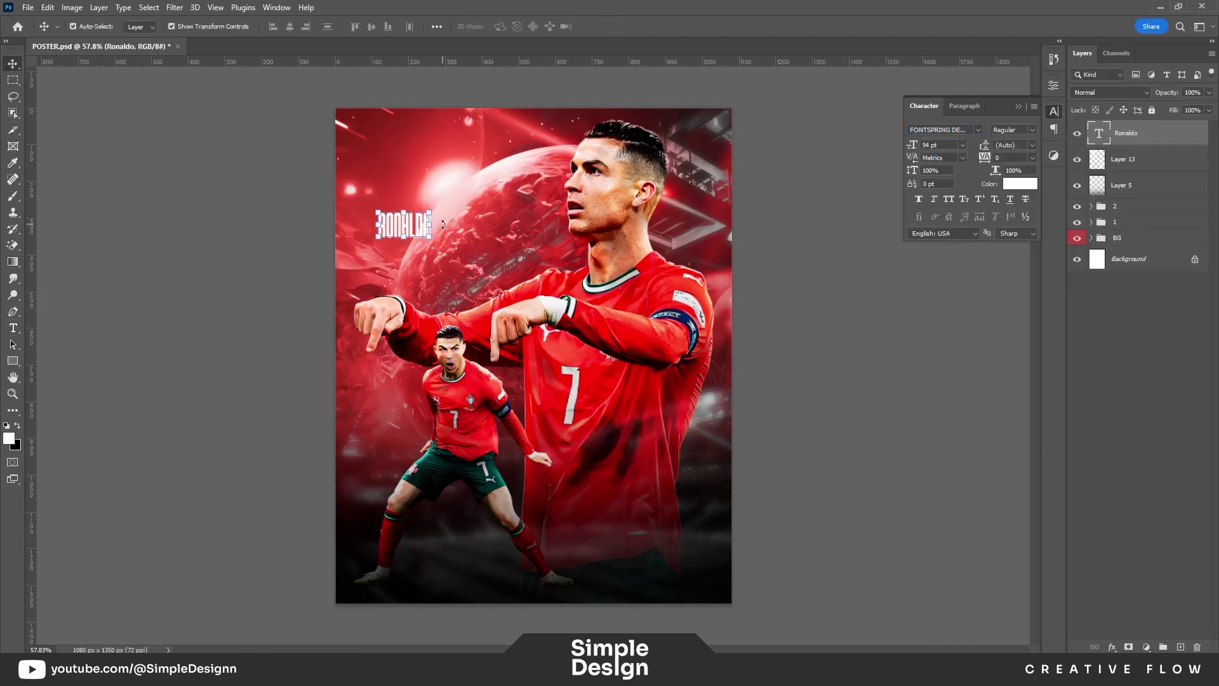
left_click_drag(431, 224, 514, 231)
key("Return")
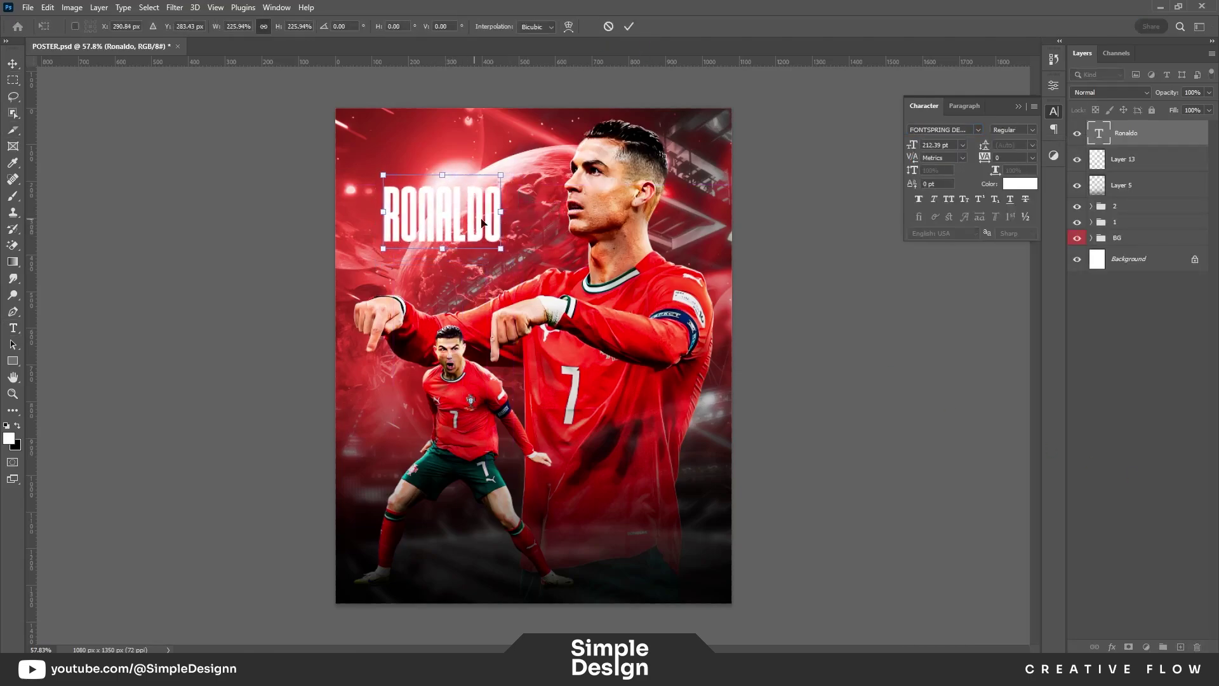
scroll(481, 165, "up", 5)
Step: Add a CRISTIANO text line near the poster top in Brush Script MT Italic
key("t")
left_click(435, 147)
type("CRISTIANO")
key("ctrl+a")
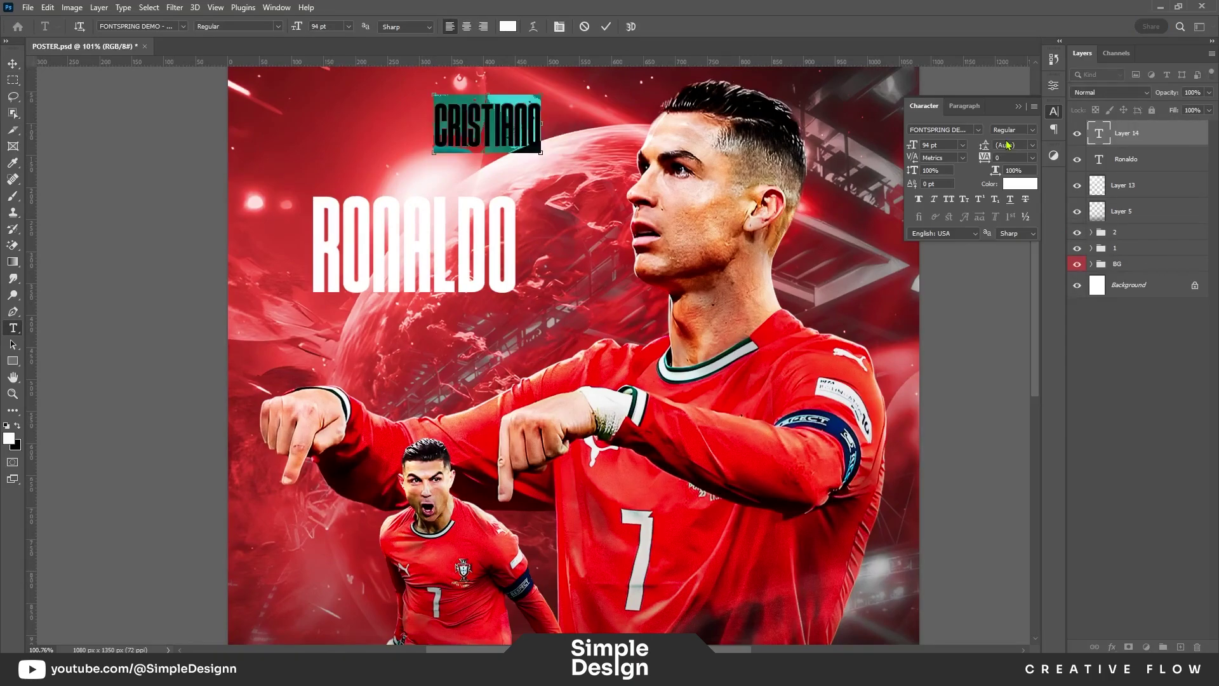
left_click(966, 130)
left_click(979, 130)
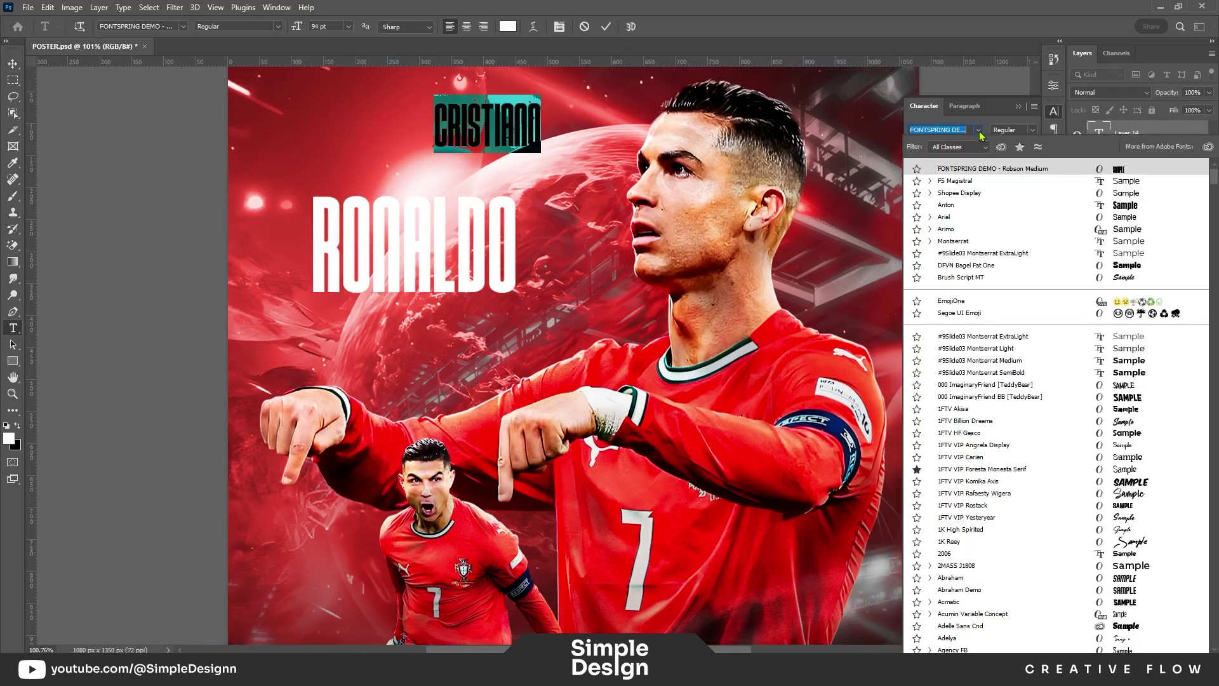
left_click(1125, 273)
left_click(606, 26)
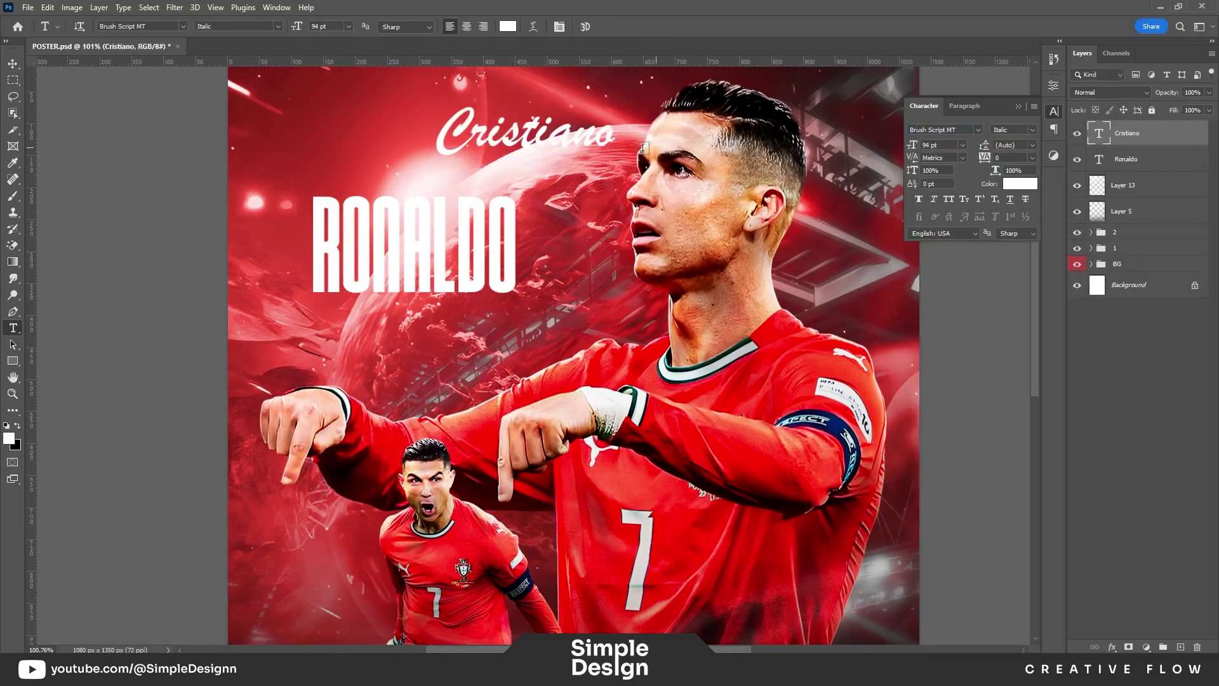
Step: Restyle Cristiano in 1FTV VIP Rafaesty Wigera and place it just above RONALDO
left_click_drag(524, 131, 399, 165)
double_click(1099, 132)
left_click(1055, 111)
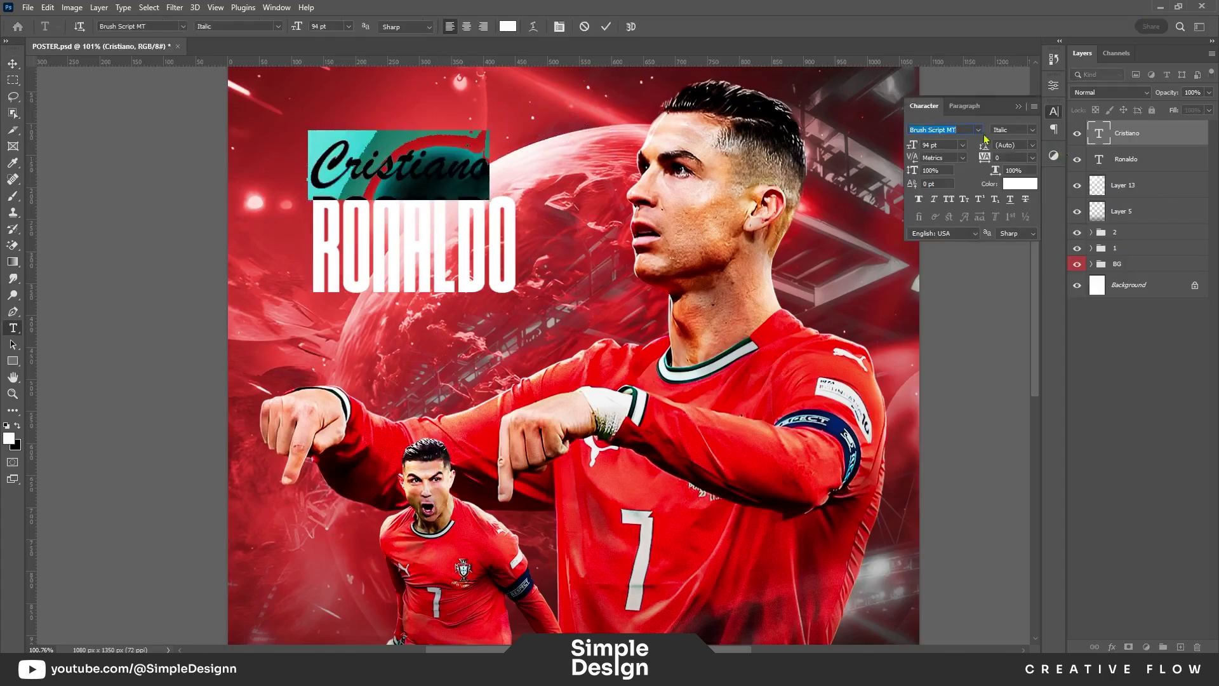
left_click(978, 130)
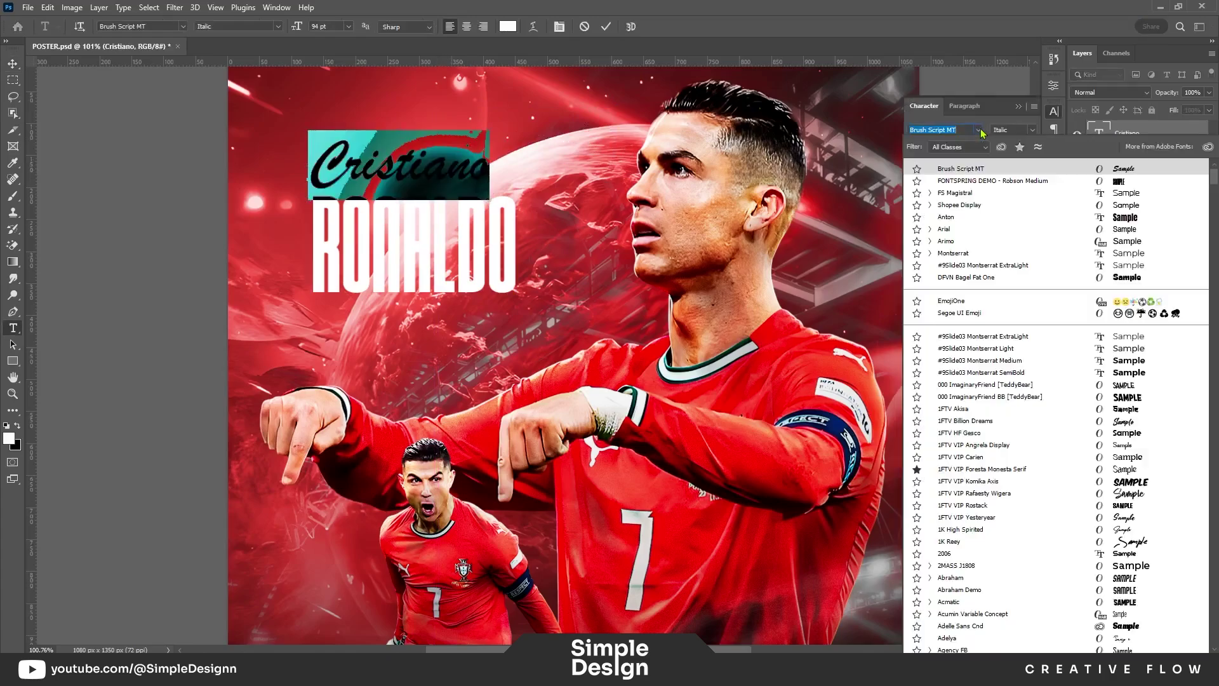
left_click(1140, 499)
left_click(613, 29)
key("v")
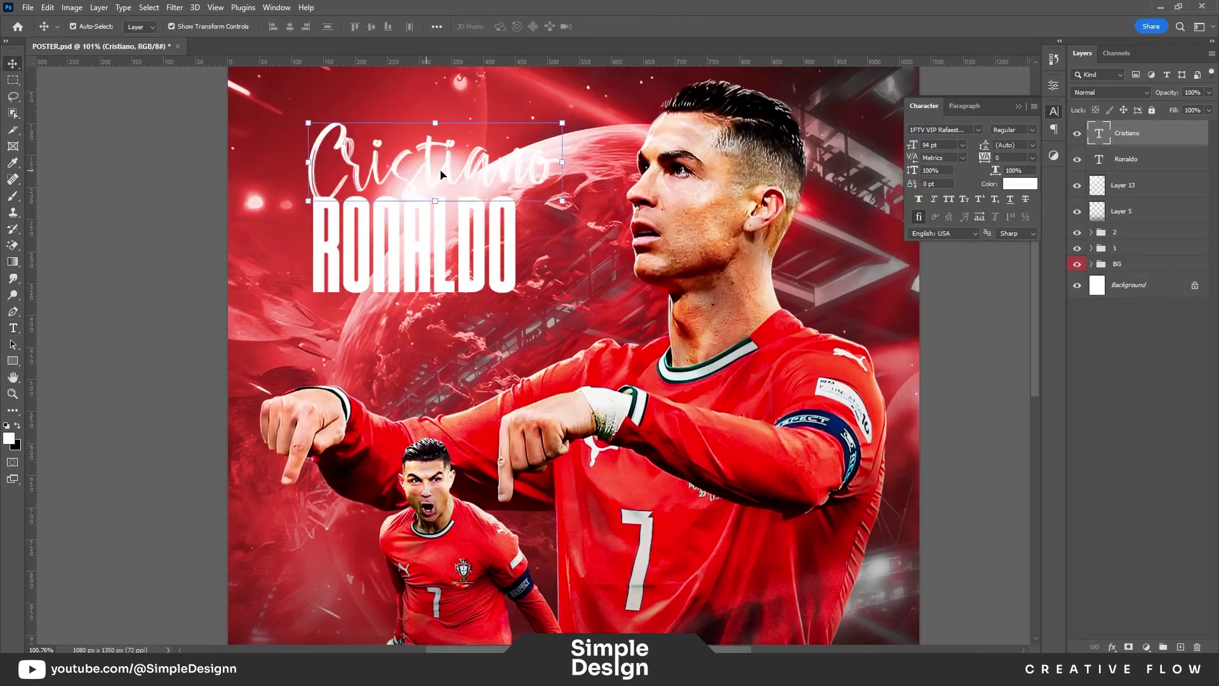
left_click_drag(445, 159, 403, 119)
Step: Switch Cristiano to 1FTV Billion Dreams and nudge it lower above RONALDO
double_click(461, 147)
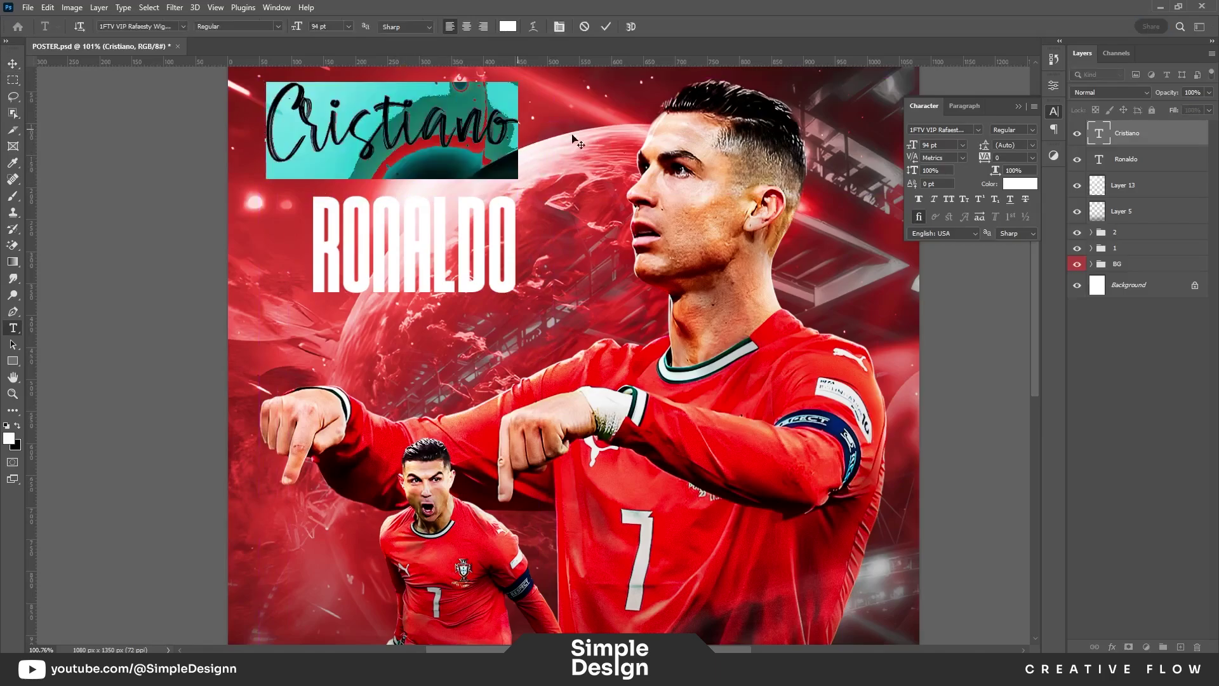
left_click(978, 129)
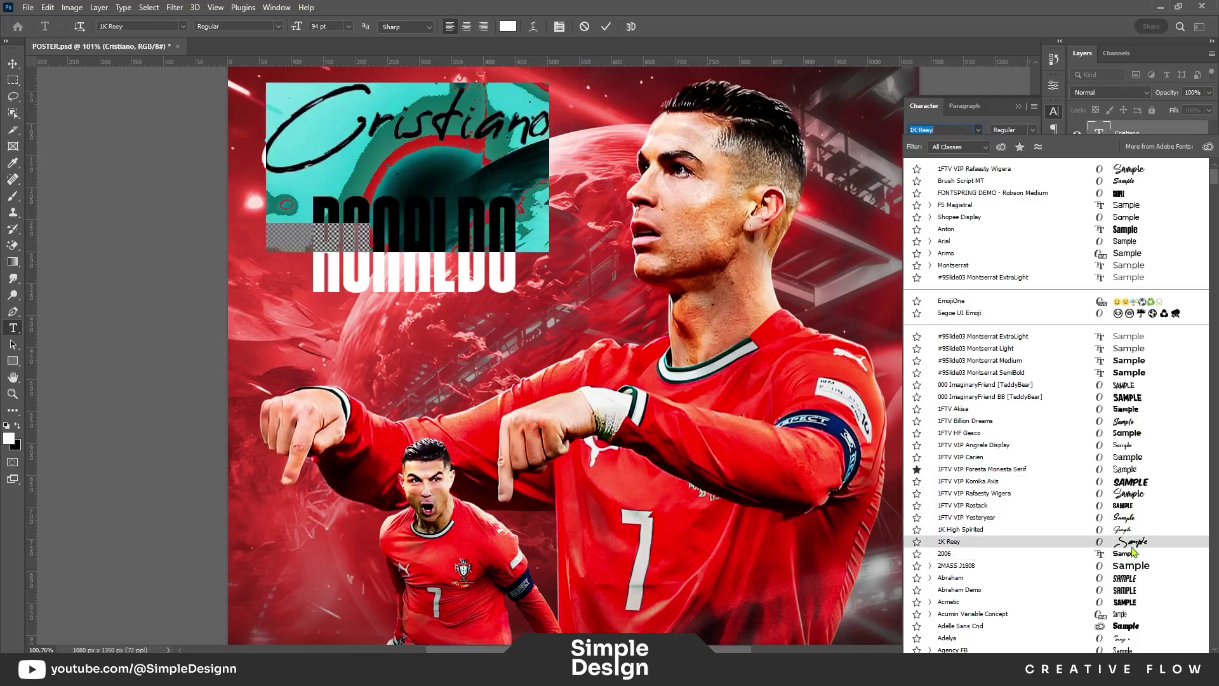
left_click(965, 421)
left_click(514, 90)
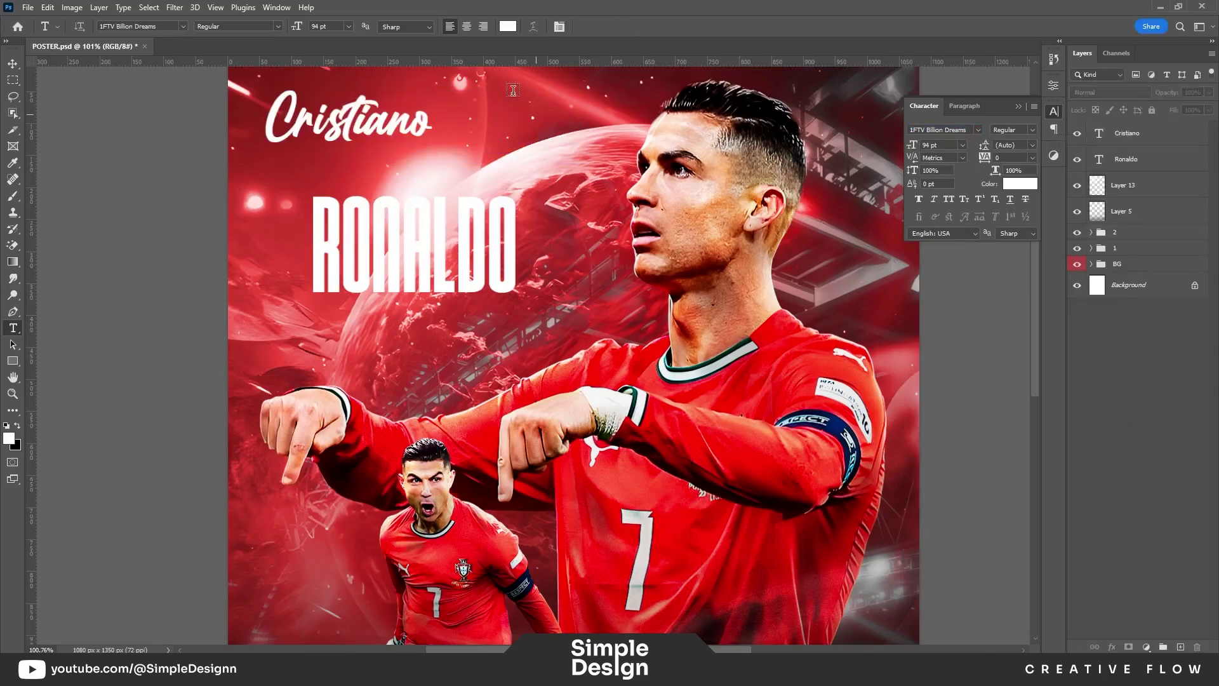
key("v")
left_click_drag(429, 133, 445, 181)
Step: Expand the BG group and add a new Overlay-blended layer inside it
scroll(412, 153, "down", 2)
scroll(512, 240, "down", 2)
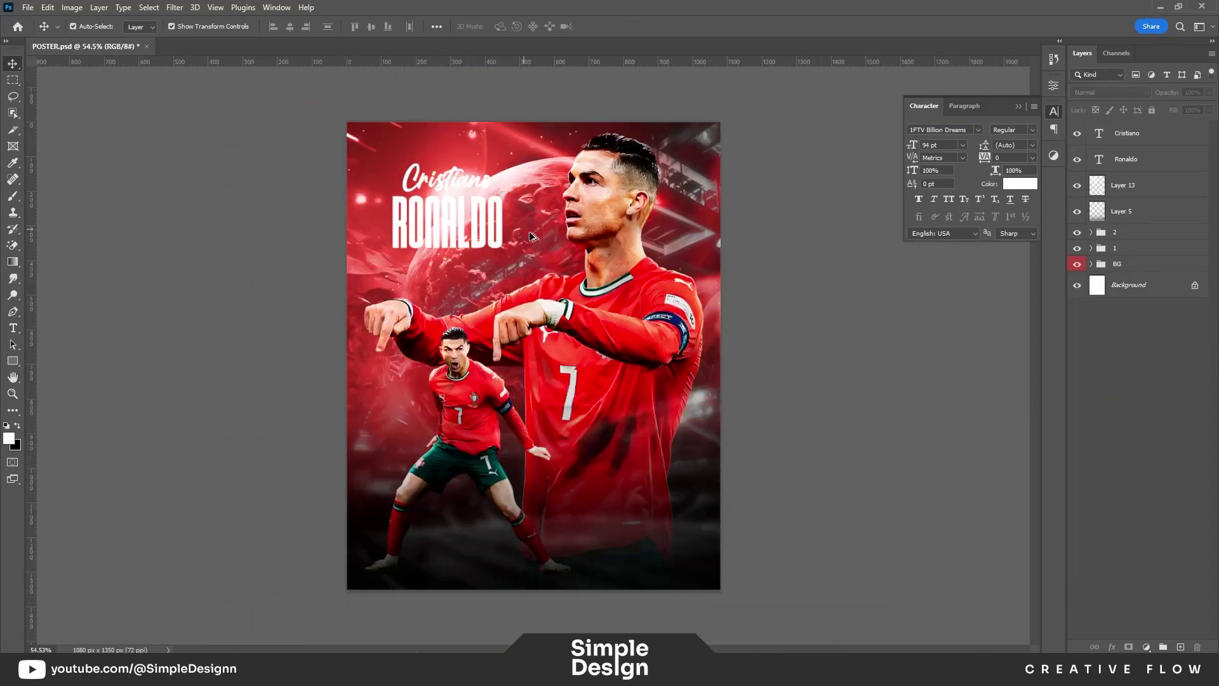
scroll(511, 240, "up", 2)
left_click(1019, 106)
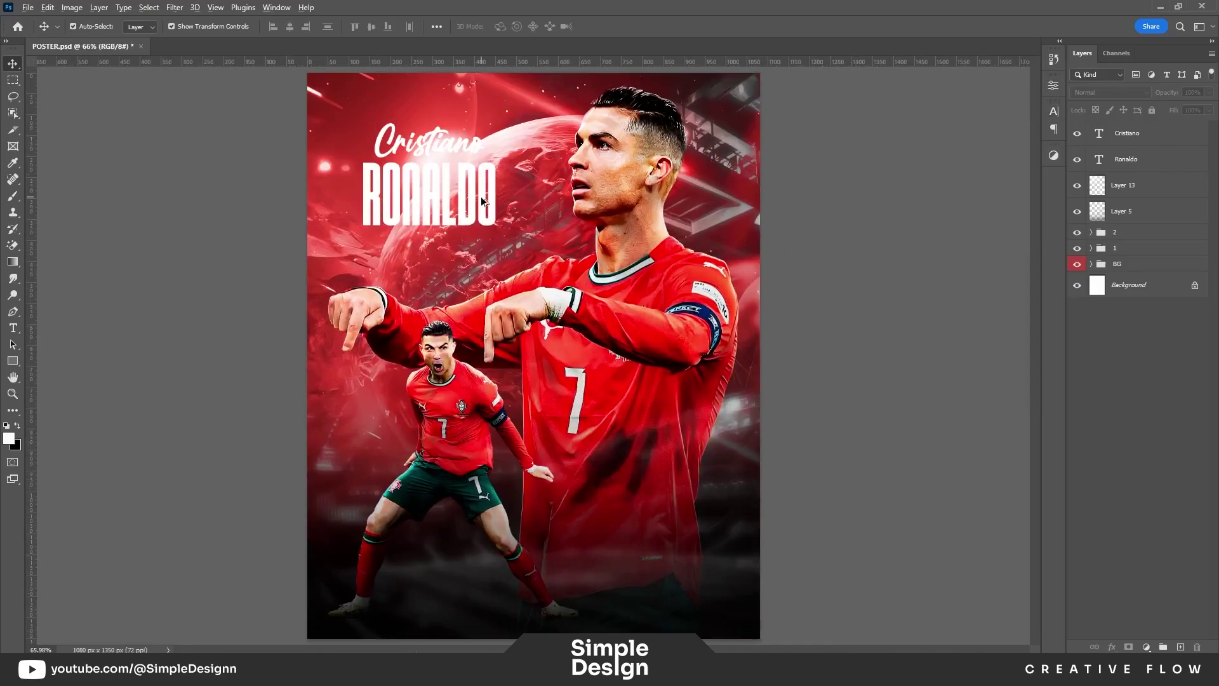
scroll(578, 227, "down", 1)
scroll(527, 346, "up", 1)
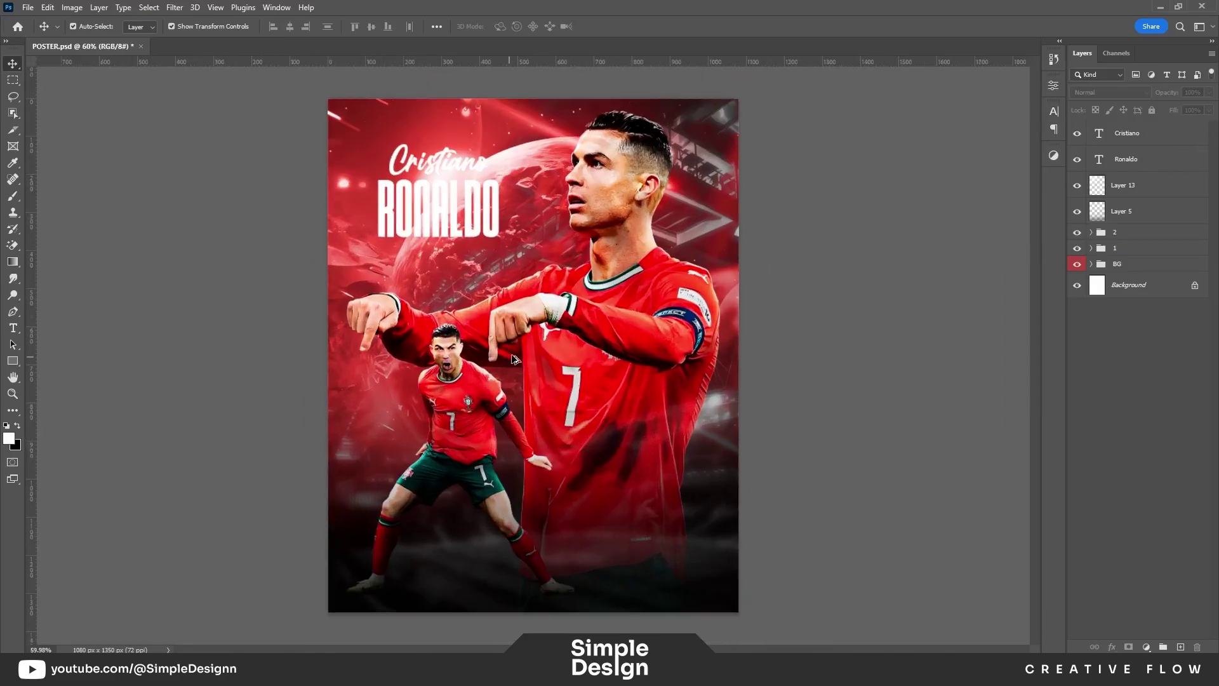
left_click(1092, 264)
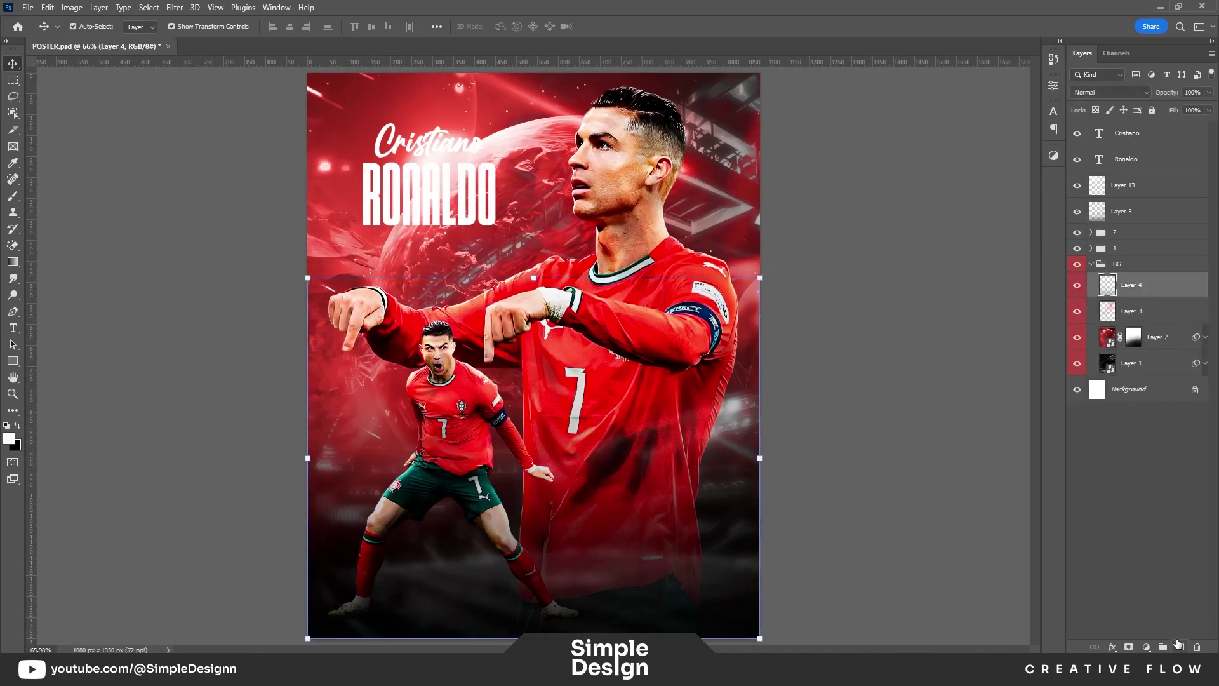
left_click(1180, 647)
left_click(1111, 93)
left_click(1086, 245)
Step: Brush red light onto the background around the players on the Overlay layer
key("b")
key("x")
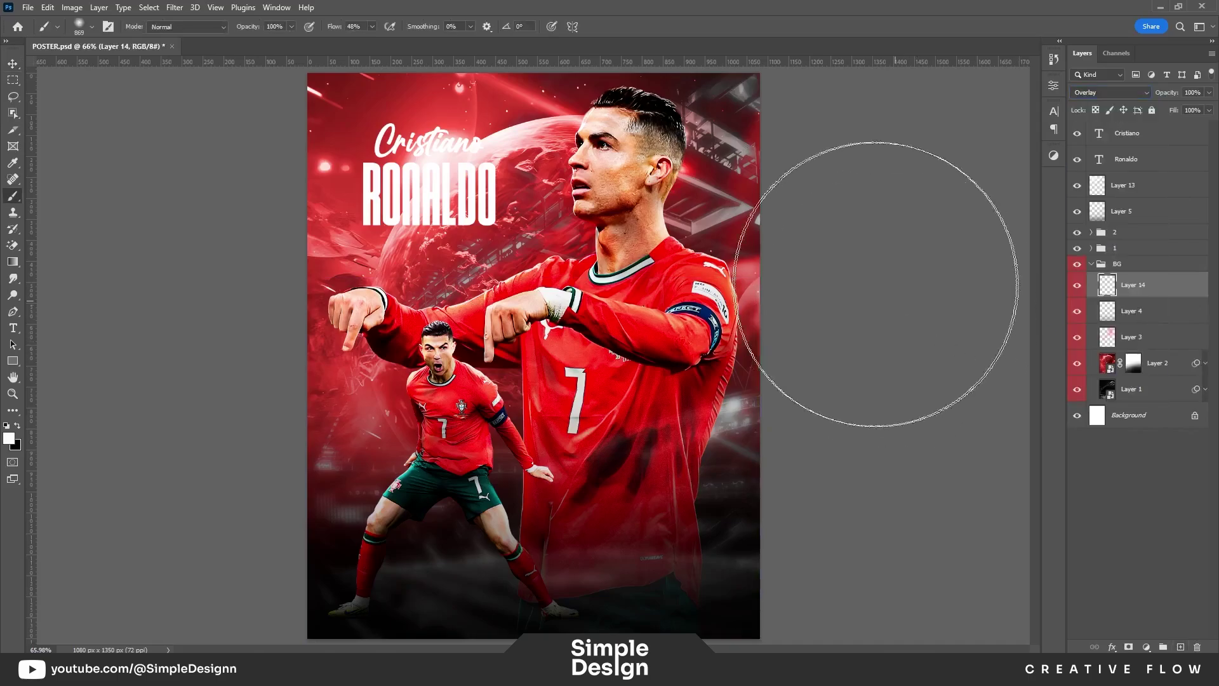
scroll(532, 359, "down", 1)
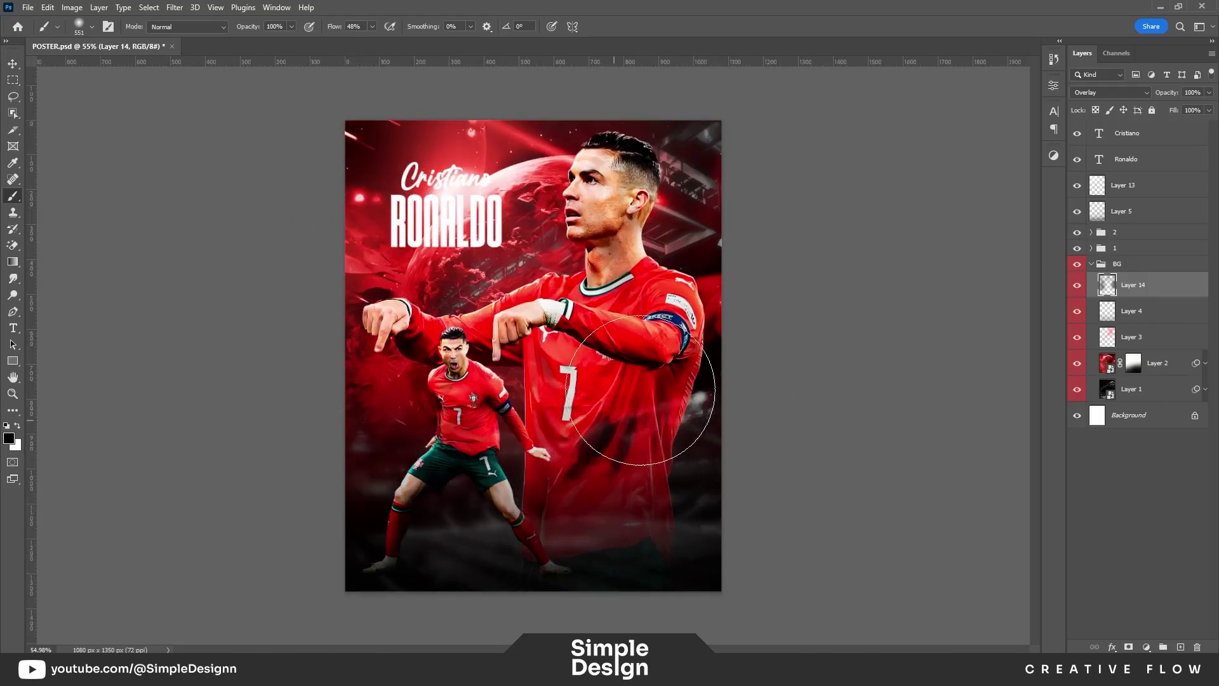
left_click(717, 290, "alt")
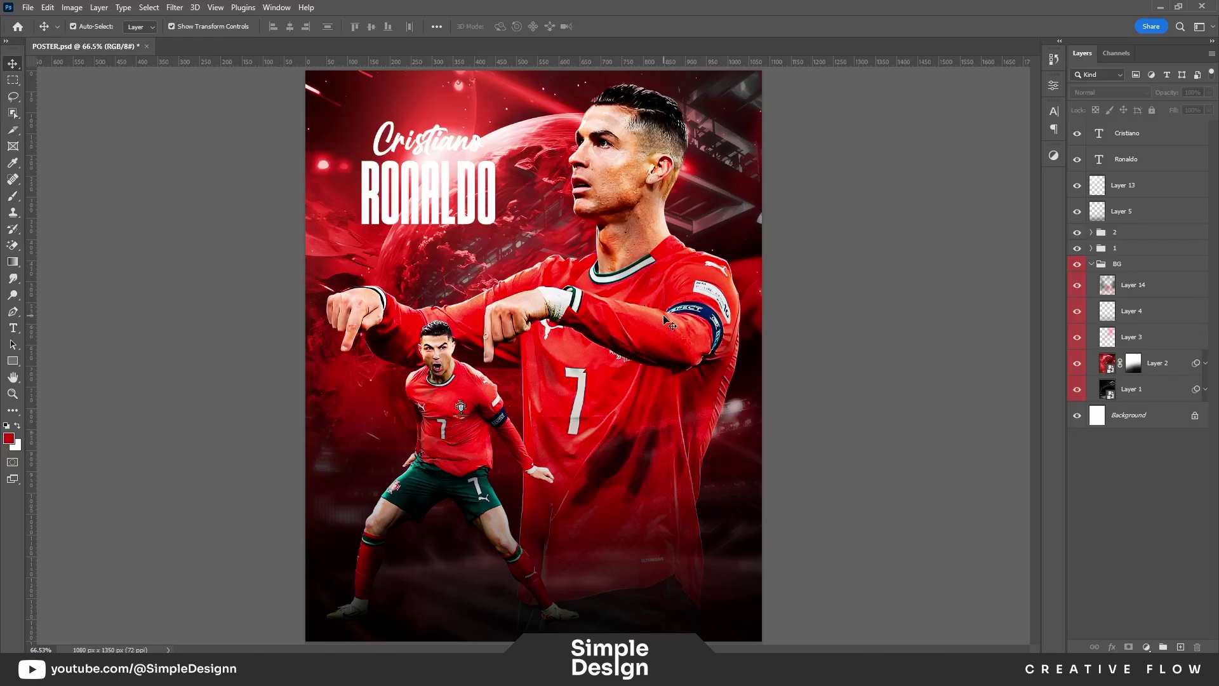
scroll(765, 283, "up", 2)
scroll(759, 270, "up", 2)
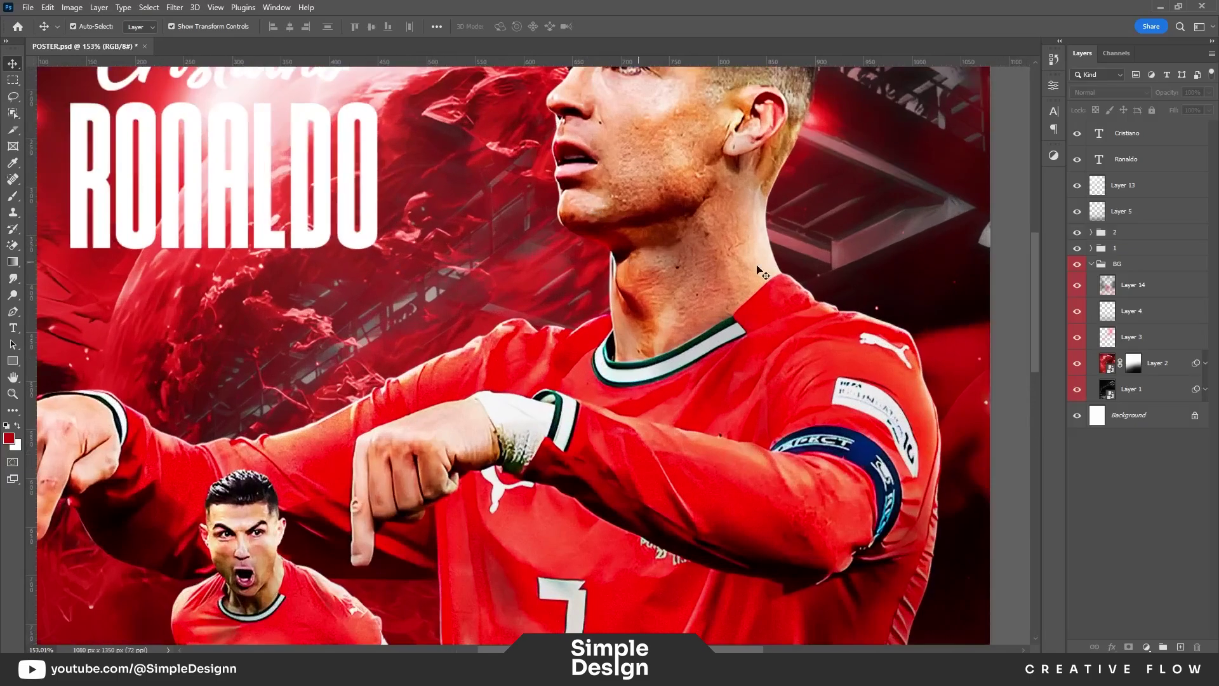
Step: Add Screen-blended Layer 15 above Selective Color 1 in group 1, with a white brush
left_click(1091, 264)
left_click(1091, 247)
left_click(1147, 268)
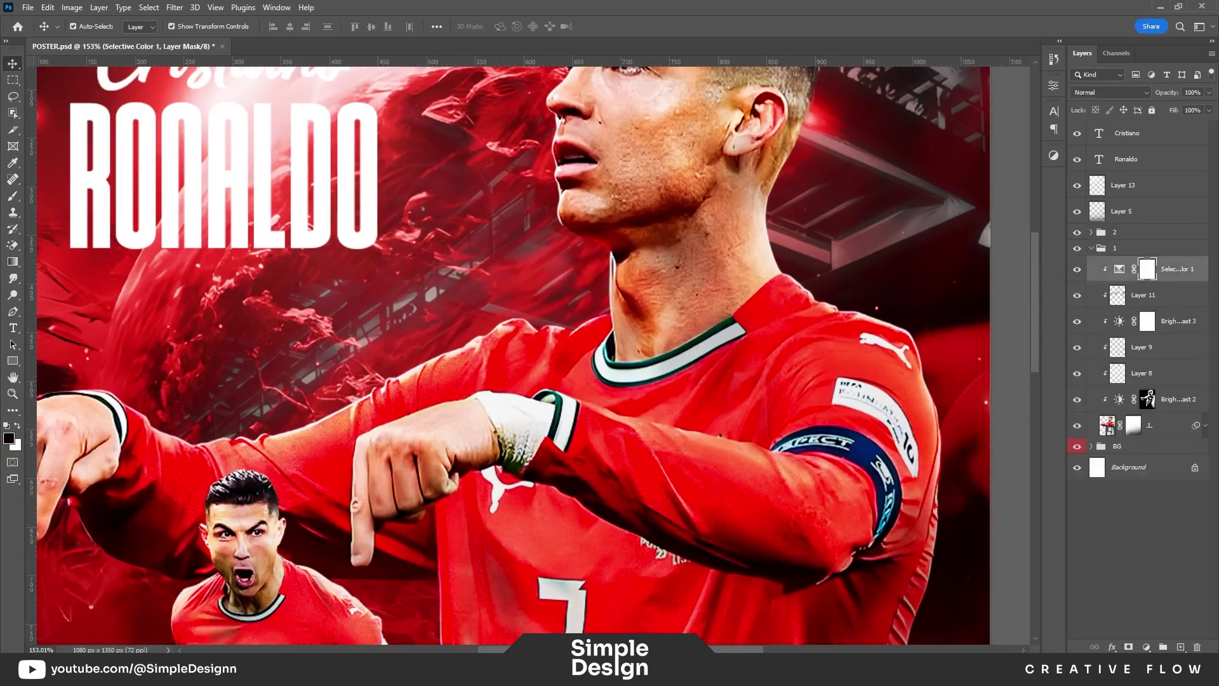
key("ctrl+shift+alt+n")
key("b")
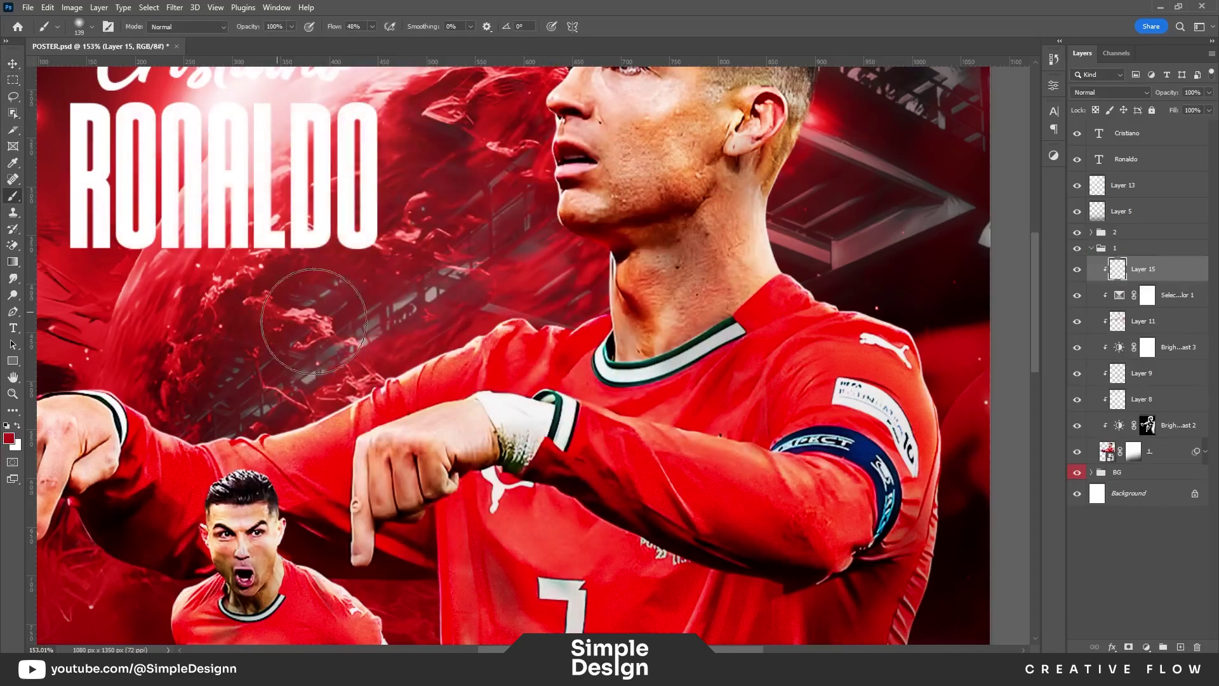
key("x")
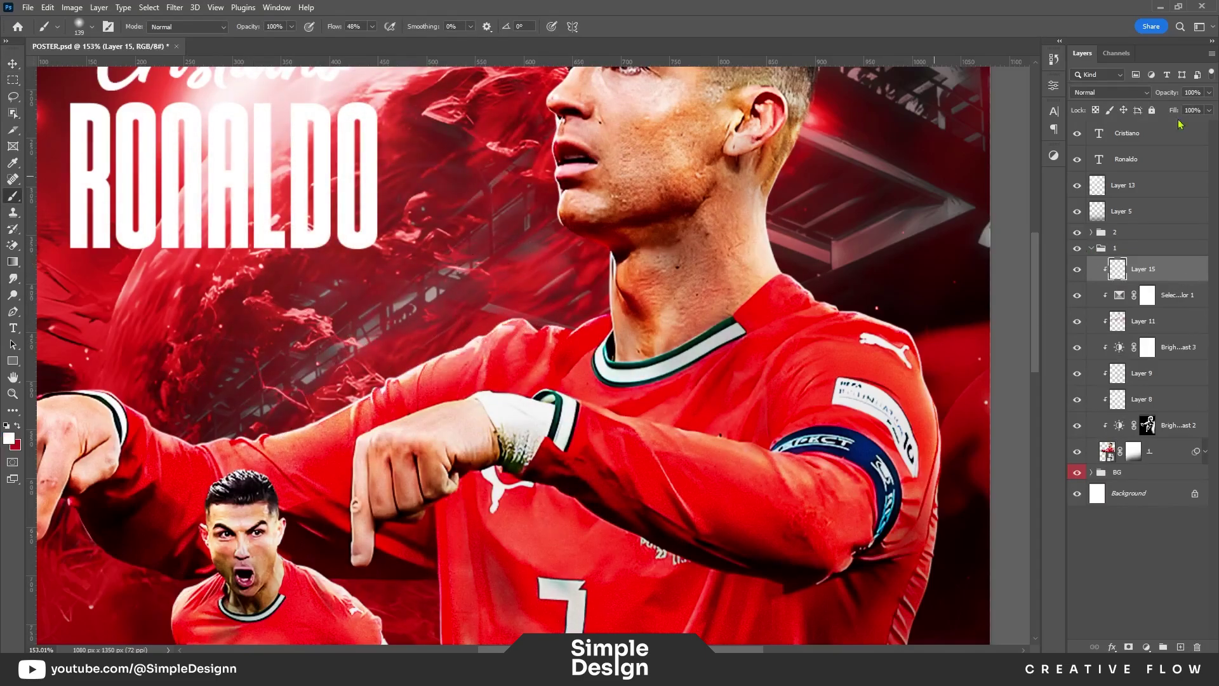
left_click(1109, 92)
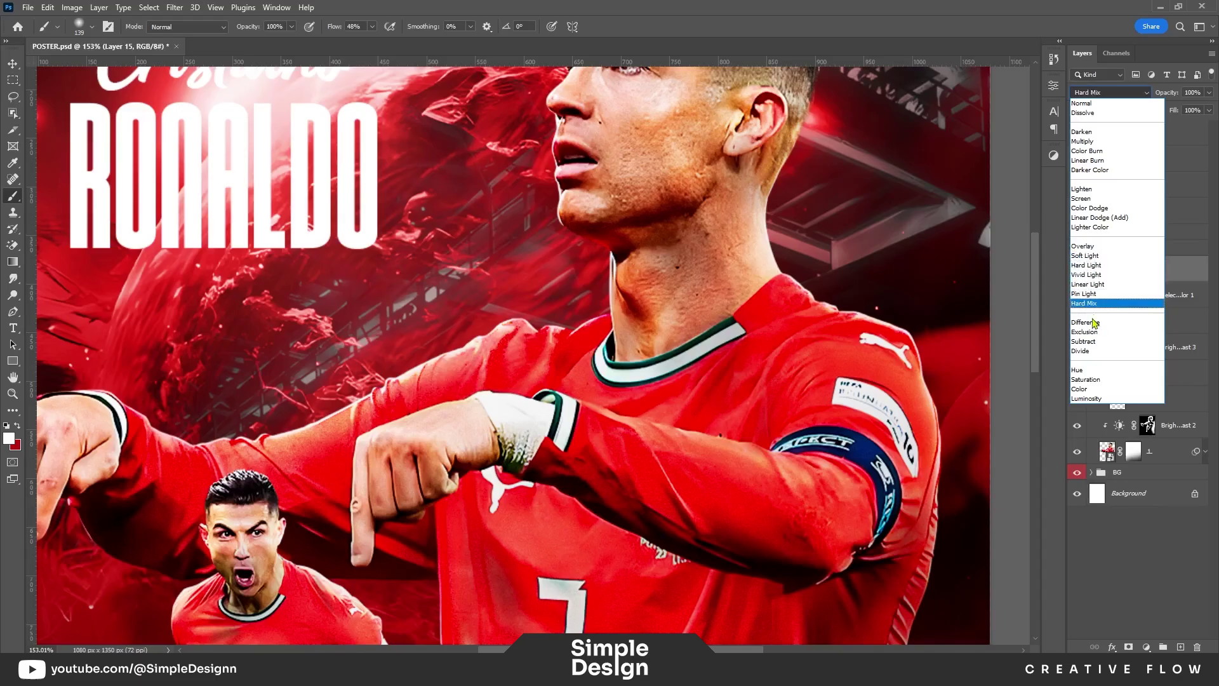
left_click(1081, 198)
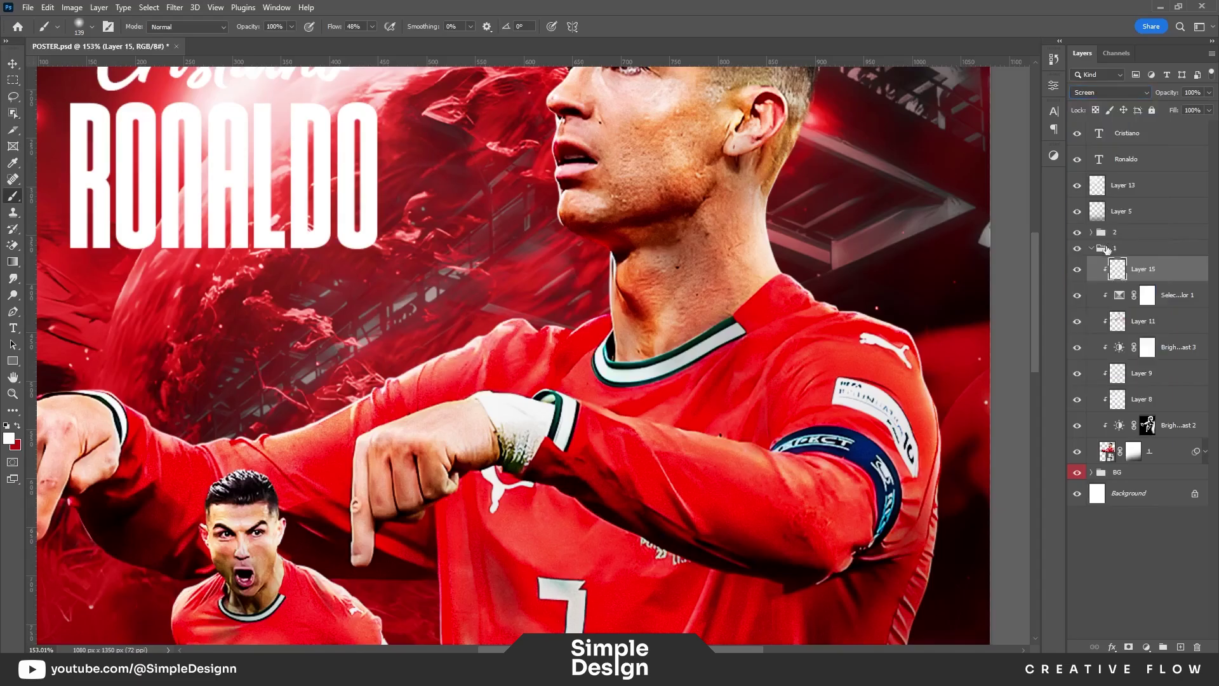
Step: Paint glow highlights with a size 90 brush, then collapse group 1
key("bracketleft")
key("bracketleft")
key("bracketleft")
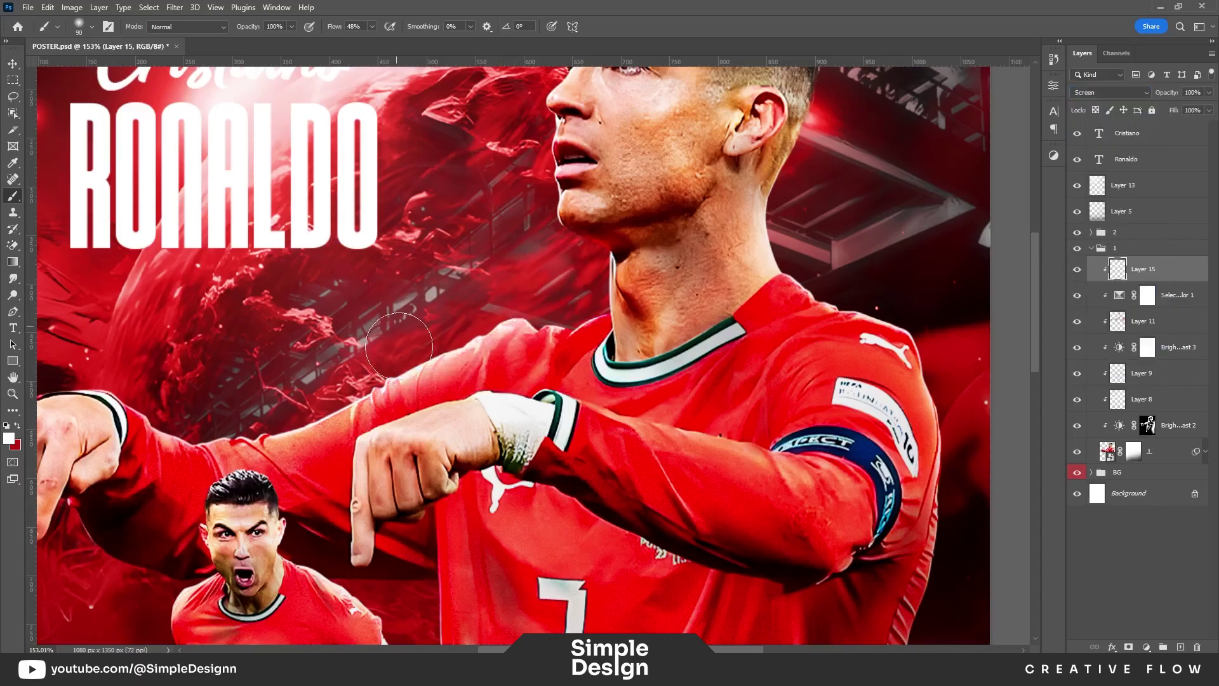
scroll(399, 346, "down", 2)
scroll(399, 347, "down", 1)
scroll(354, 354, "up", 4)
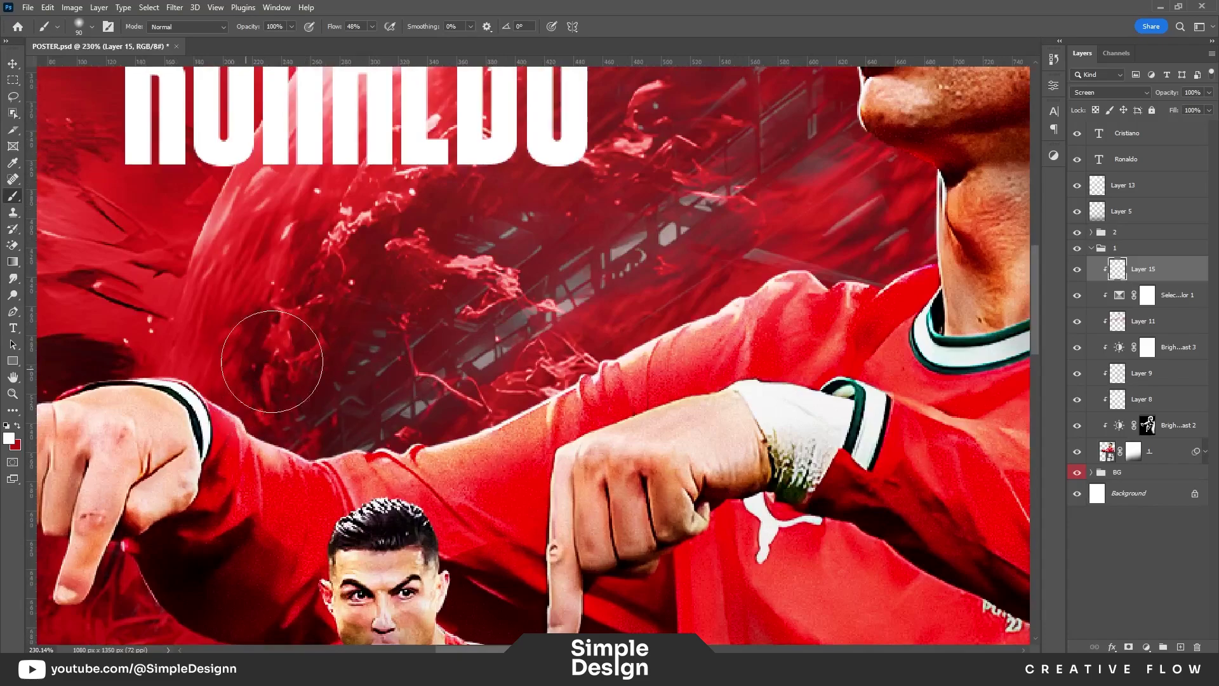
scroll(272, 361, "up", 5)
scroll(272, 361, "right", 2)
scroll(668, 354, "up", 5)
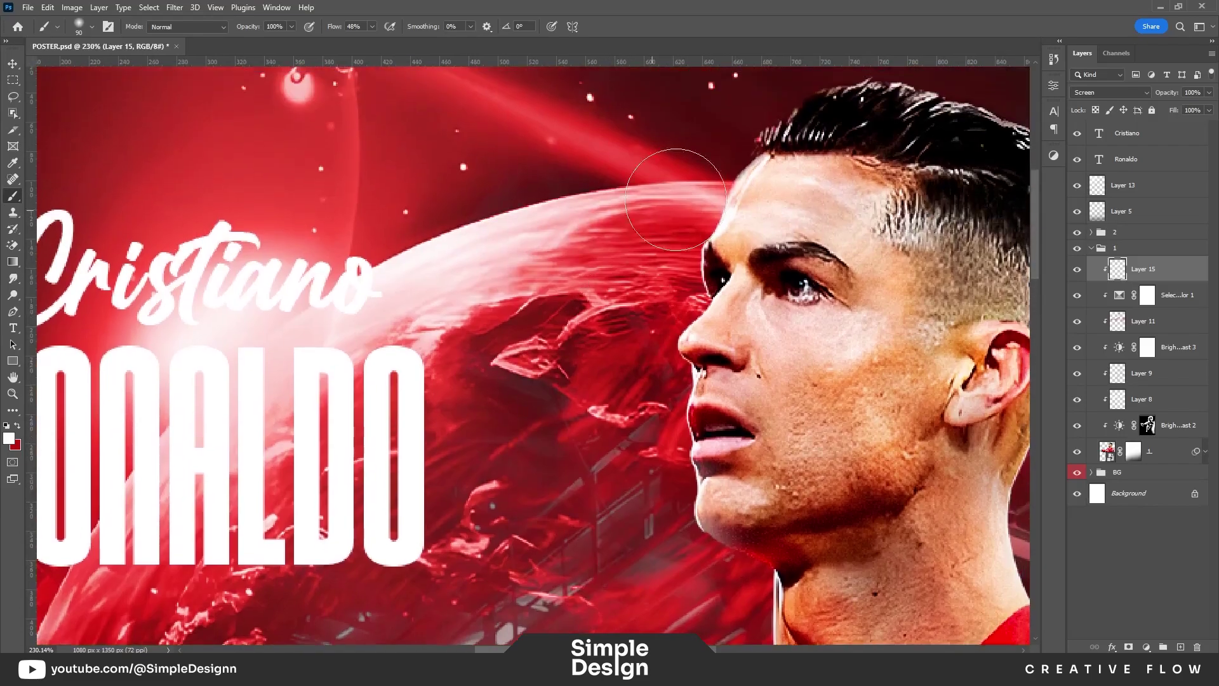
scroll(677, 200, "down", 2)
scroll(641, 203, "up", 1)
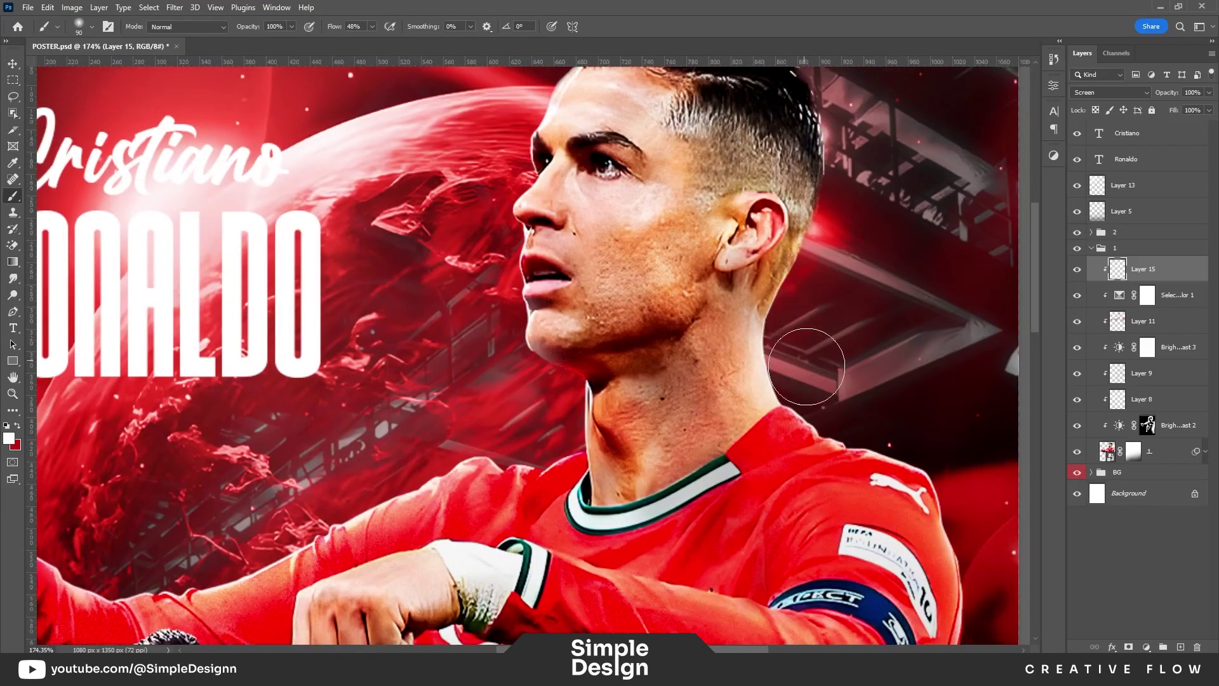
scroll(862, 378, "down", 3)
scroll(775, 264, "down", 1)
scroll(775, 264, "down", 1)
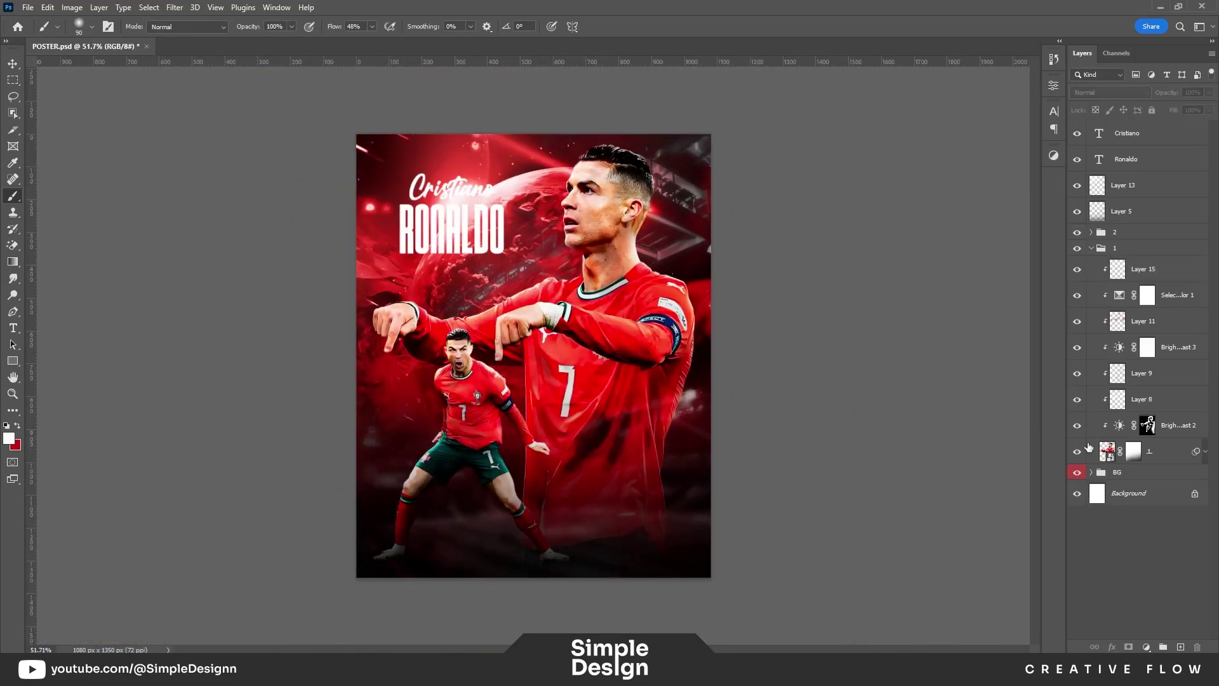
left_click(1091, 248)
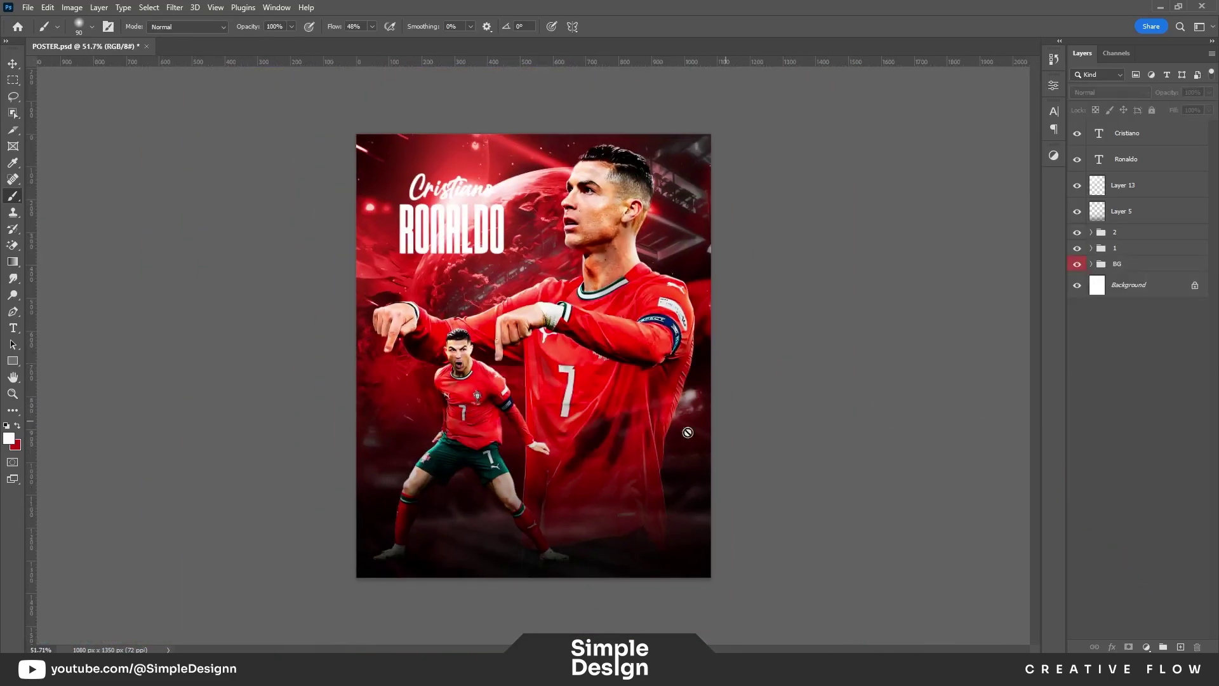
key("v")
scroll(547, 467, "up", 1)
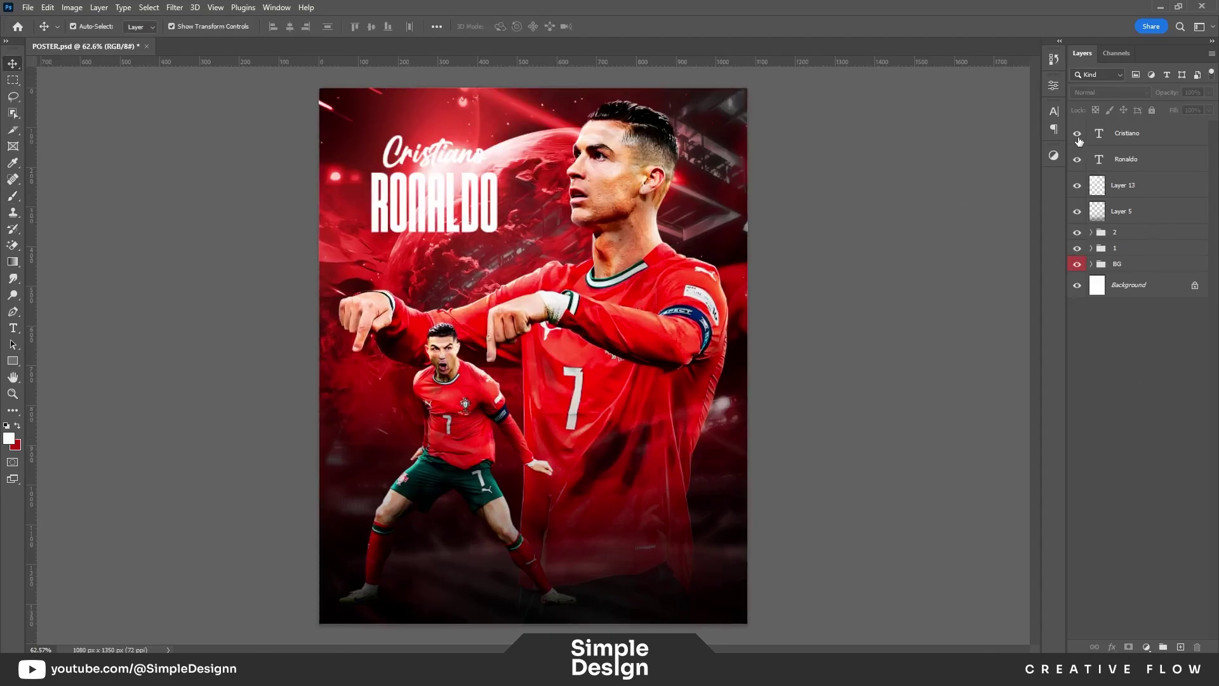
Step: Set the Cristiano text to Overlay blending and enlarge it
left_click(439, 154)
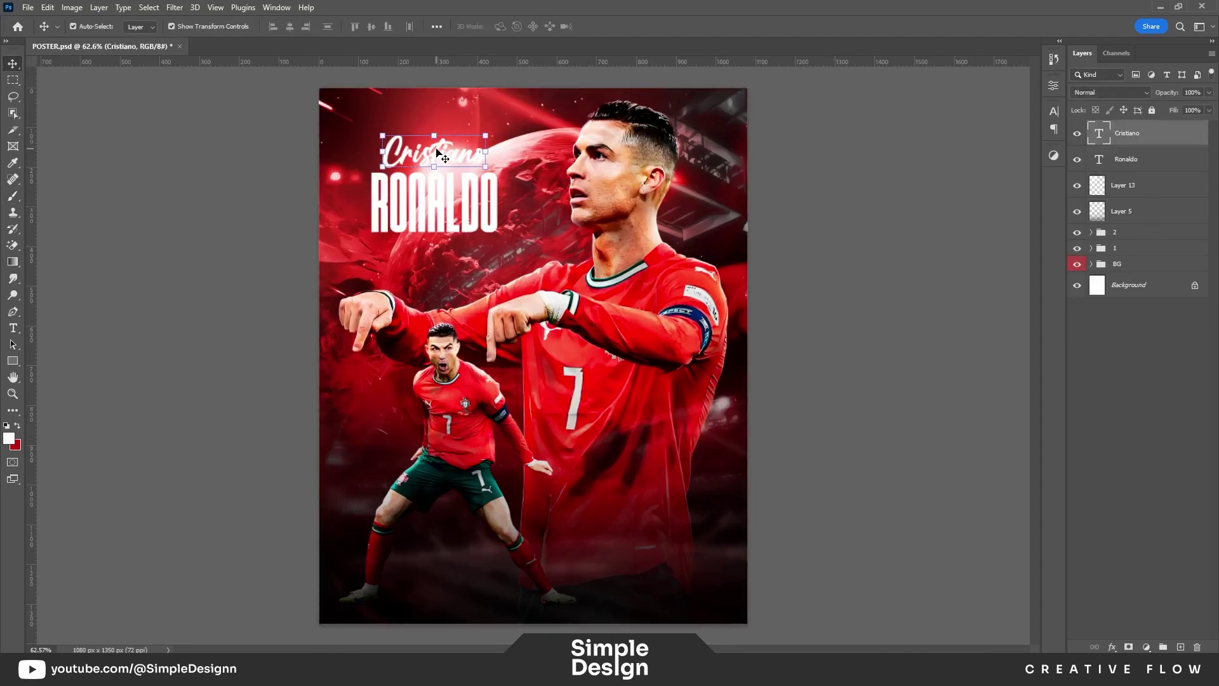
left_click(1118, 96)
left_click(1101, 247)
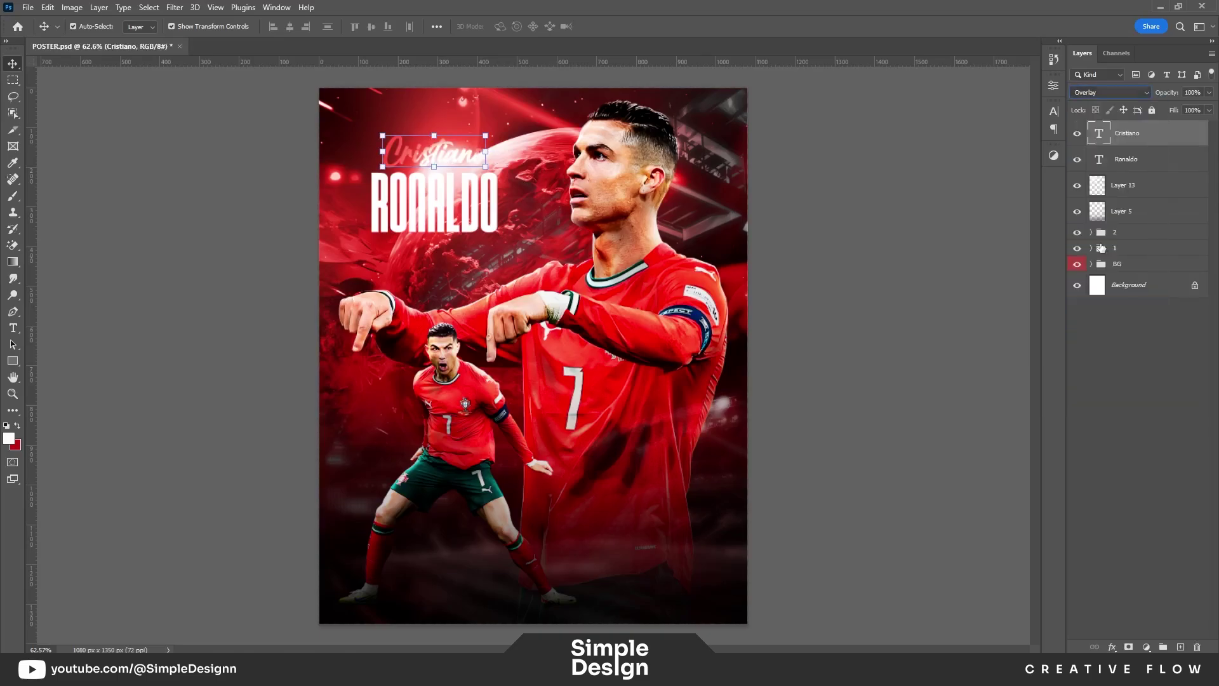
scroll(391, 121, "up", 2)
scroll(391, 121, "up", 2)
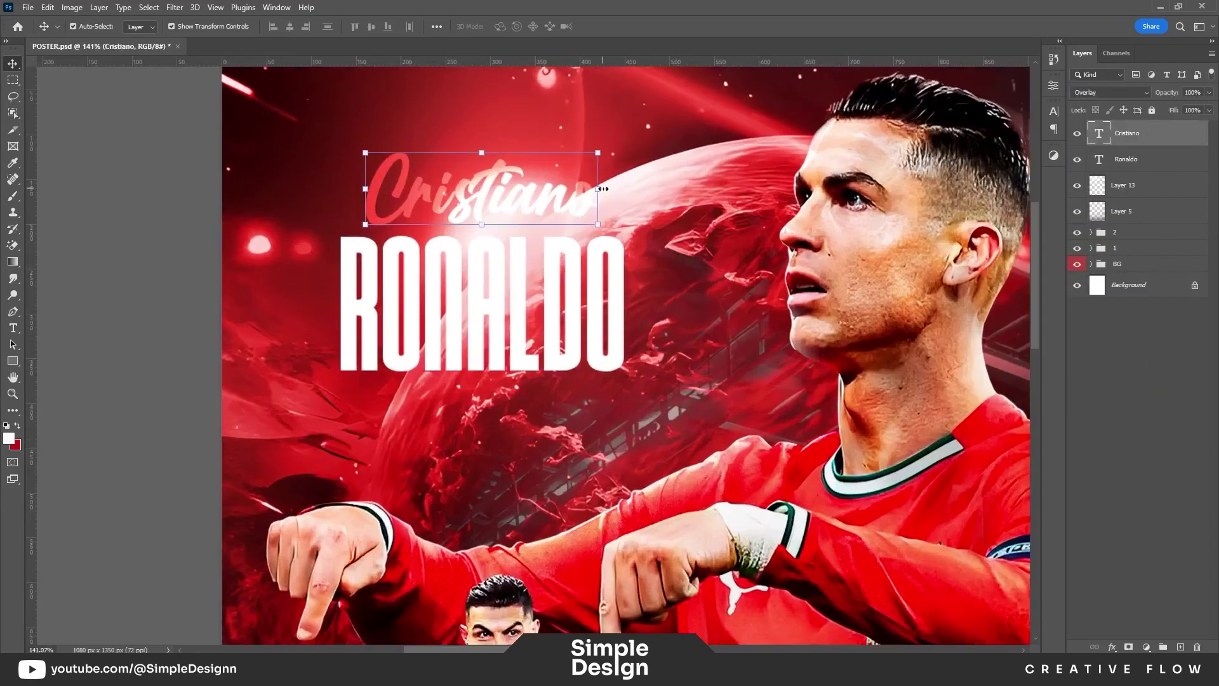
left_click_drag(603, 188, 662, 189)
left_click_drag(615, 248, 615, 271)
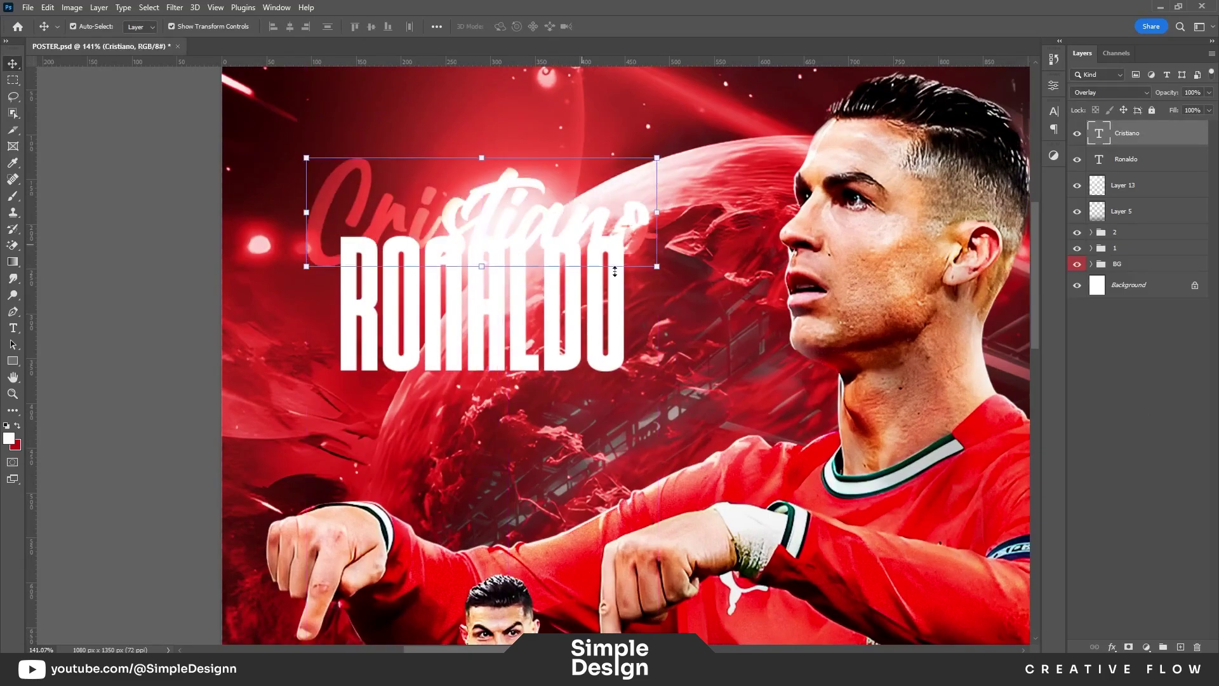
key("Return")
key("ctrl+0")
Step: Move both title layers lower and left, returning them to Normal blending
left_click(502, 244)
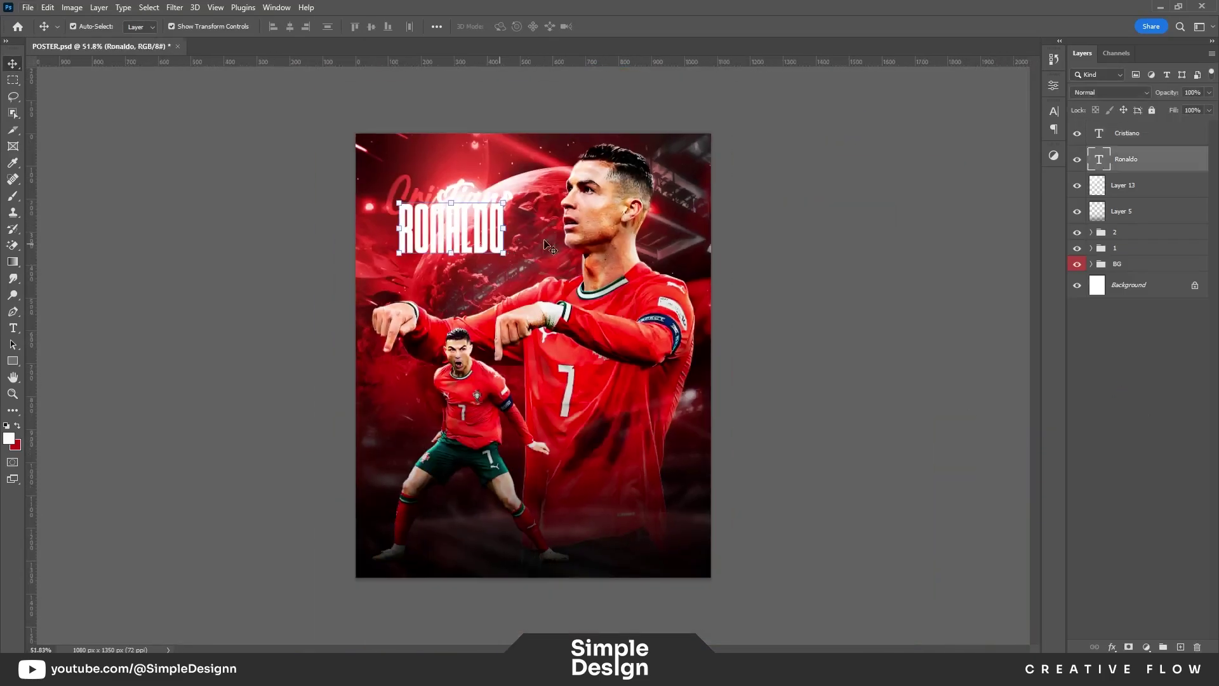
left_click(1120, 94)
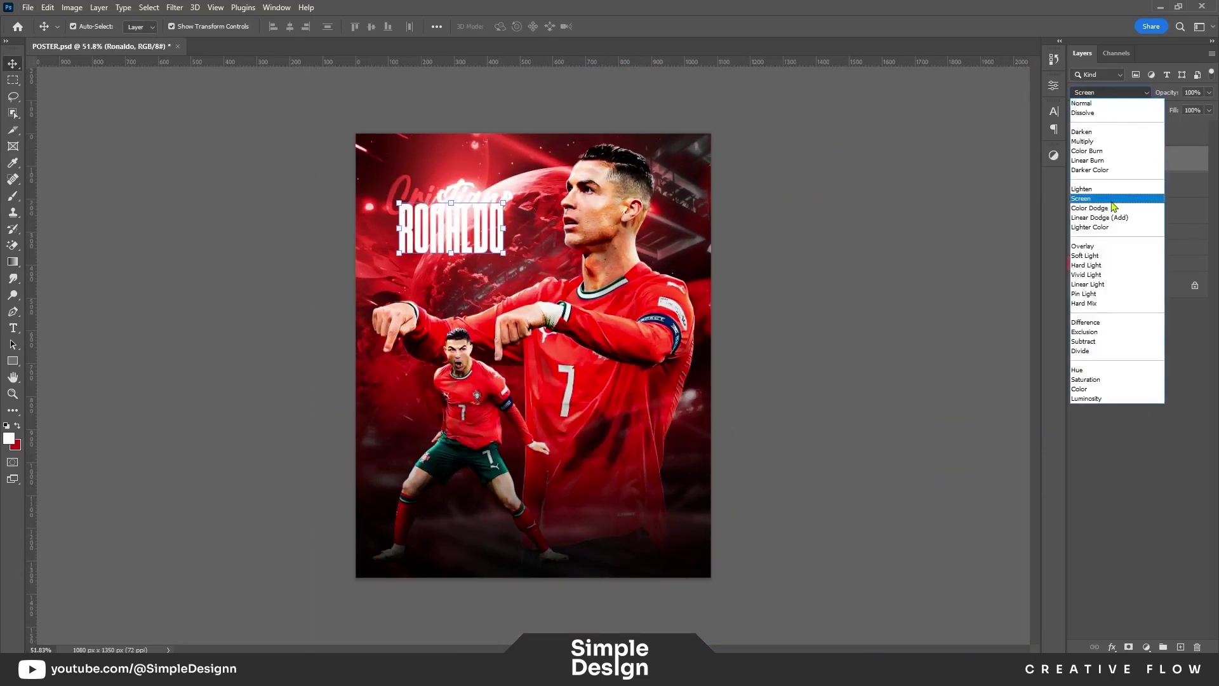
left_click(1112, 247)
left_click(1085, 366)
left_click(1167, 153)
left_click(1153, 139, "shift")
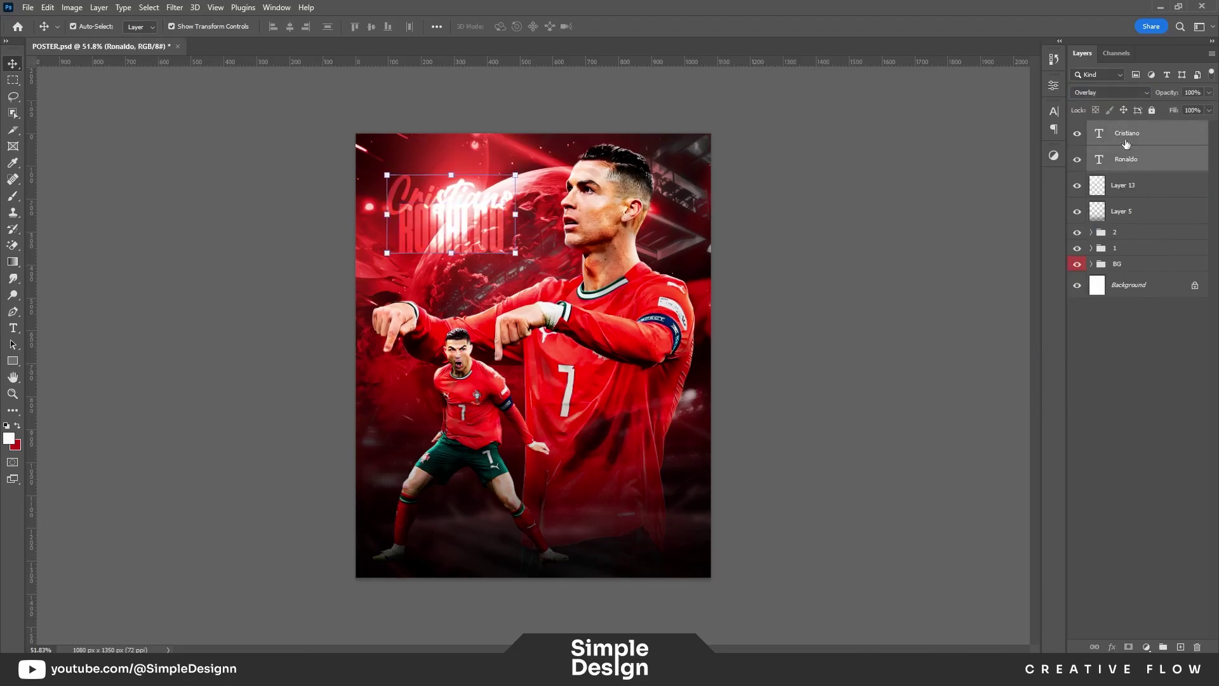
mouse_move(464, 229)
left_mouse_down()
mouse_move(641, 476)
mouse_move(467, 229)
mouse_move(491, 262)
mouse_move(522, 253)
mouse_move(473, 252)
left_mouse_up()
left_click(1108, 92)
key("Return")
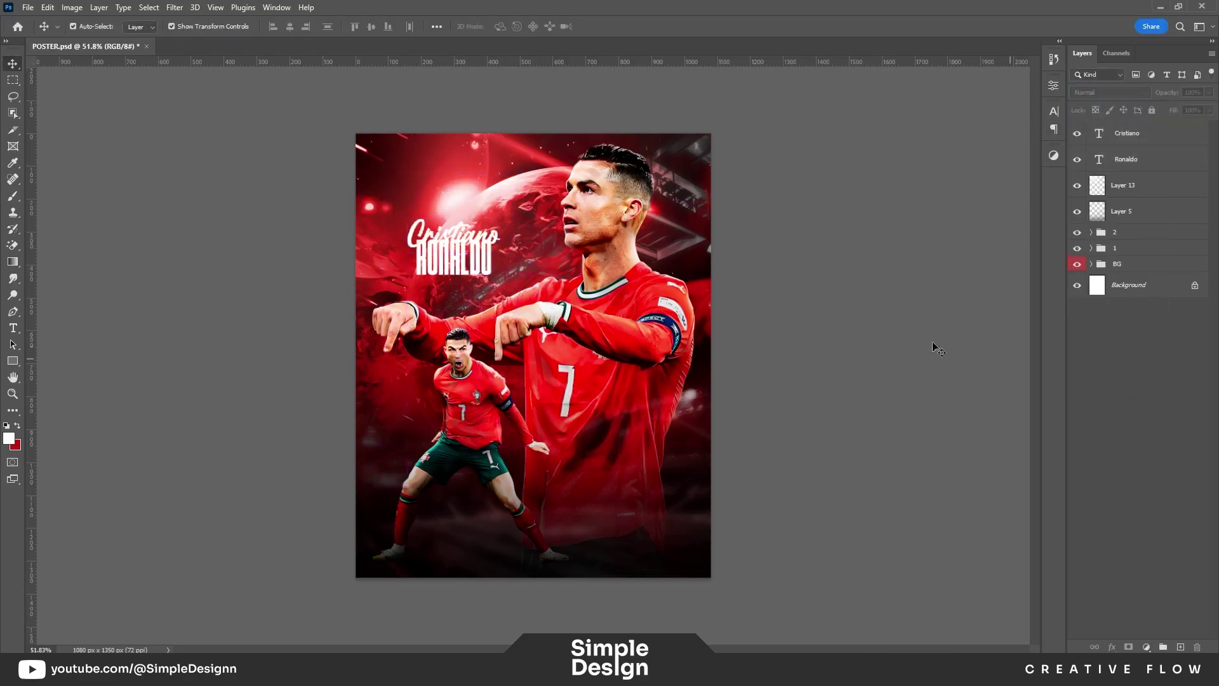
scroll(445, 241, "up", 3)
scroll(483, 241, "up", 3)
Step: Enable Drop Shadow in RONALDO's Blending Options with Soft Light mode at 55% opacity
left_click(479, 254)
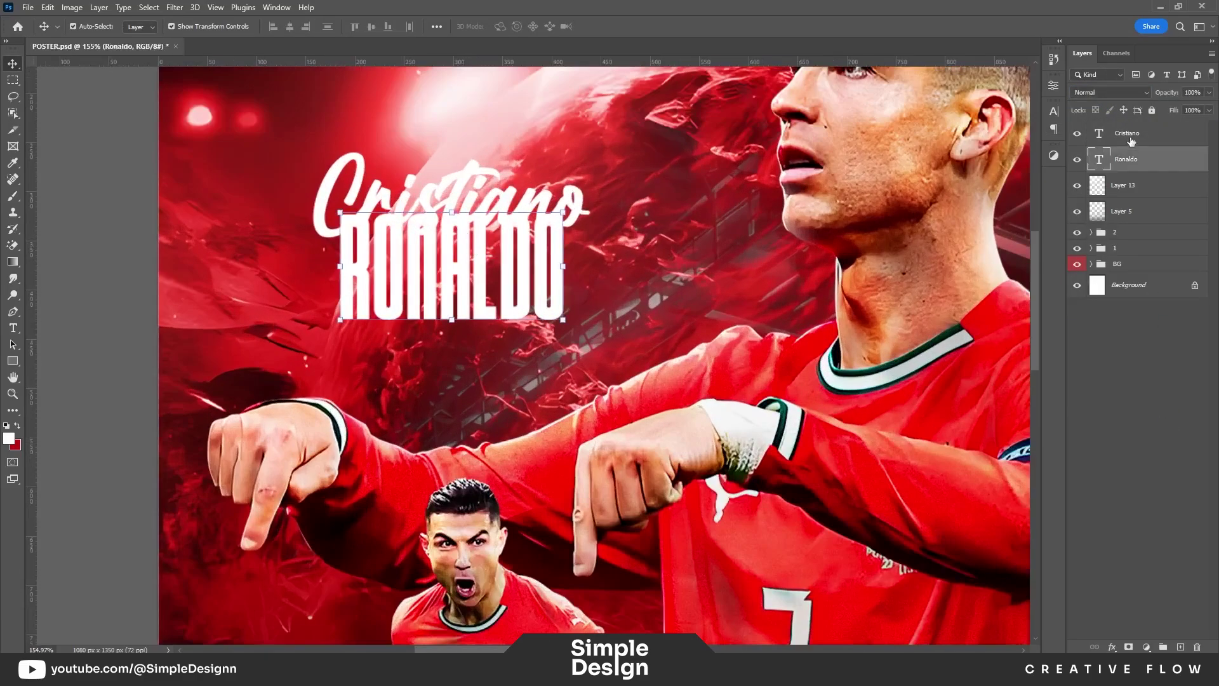
right_click(1126, 159)
left_click(1016, 71)
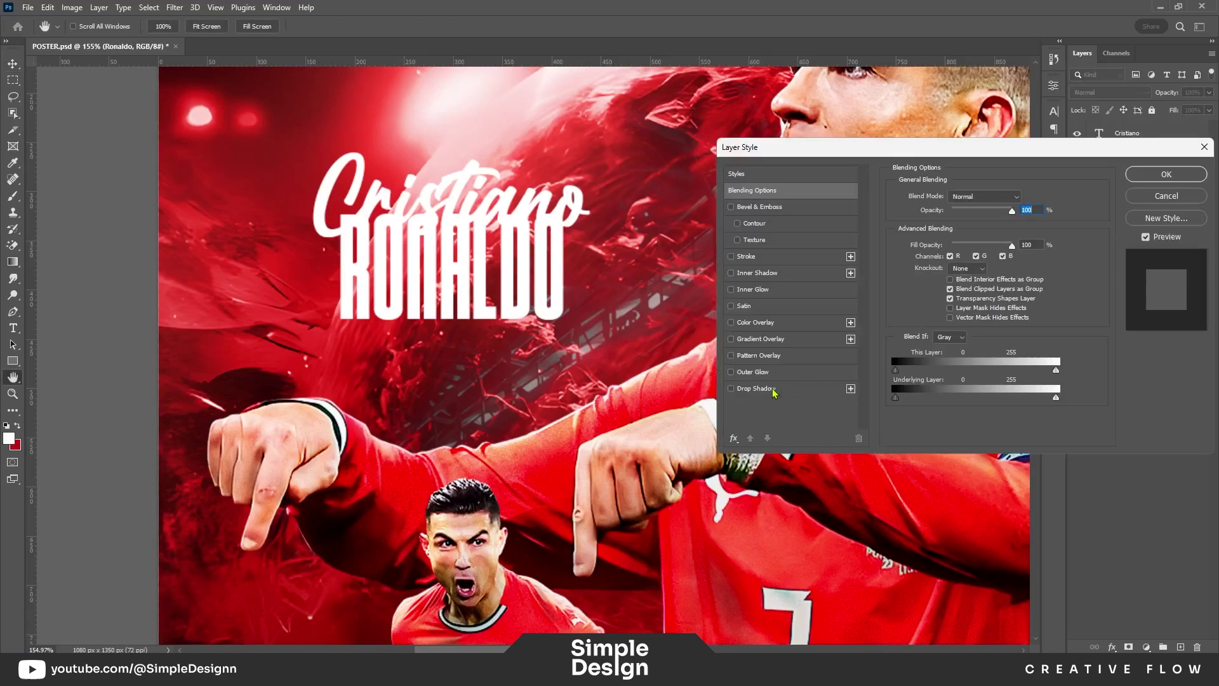
left_click(774, 389)
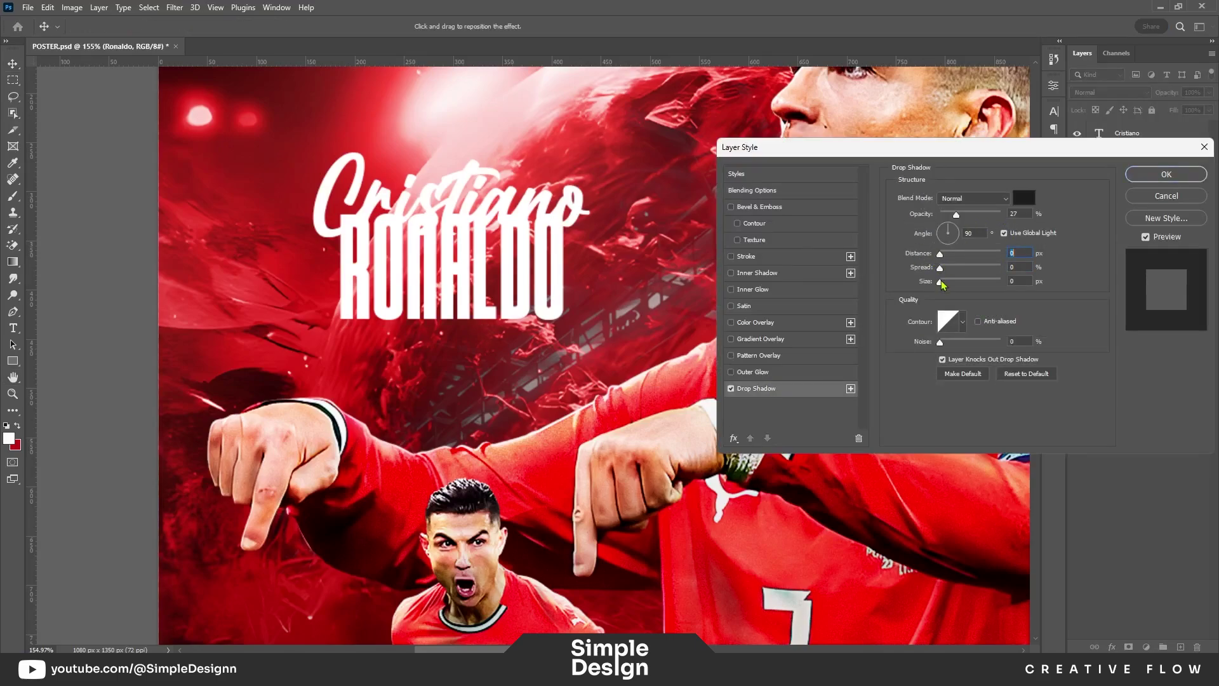
left_click_drag(963, 219, 1022, 218)
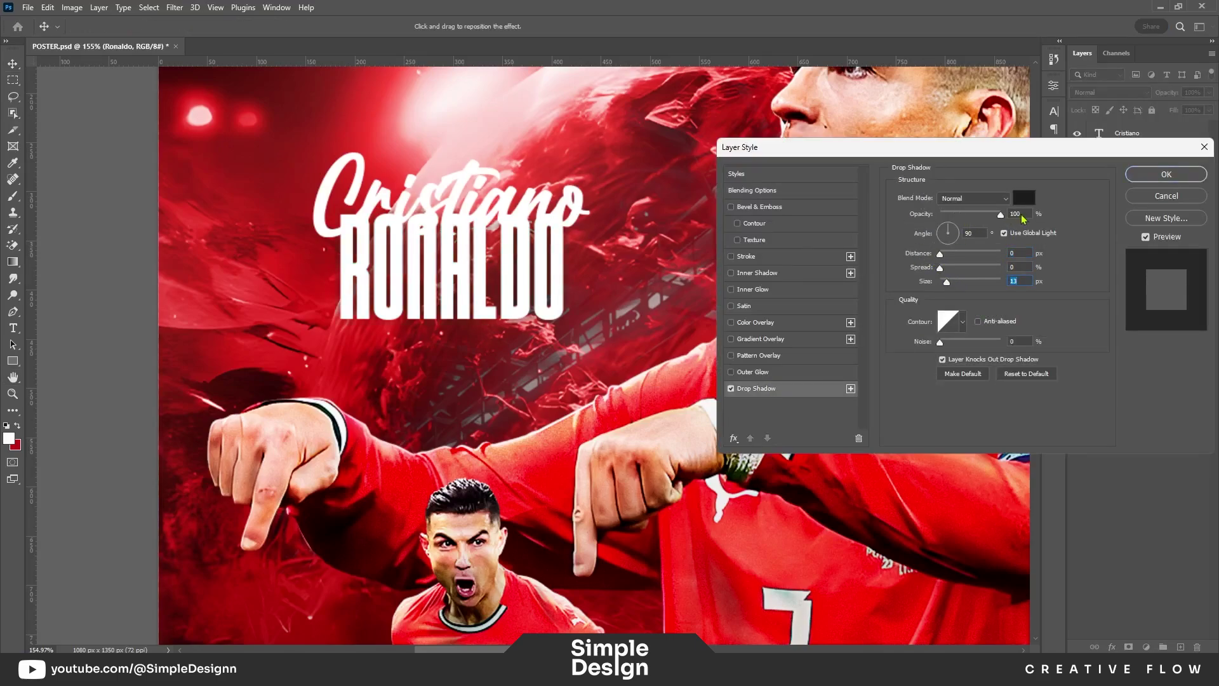
left_click(981, 202)
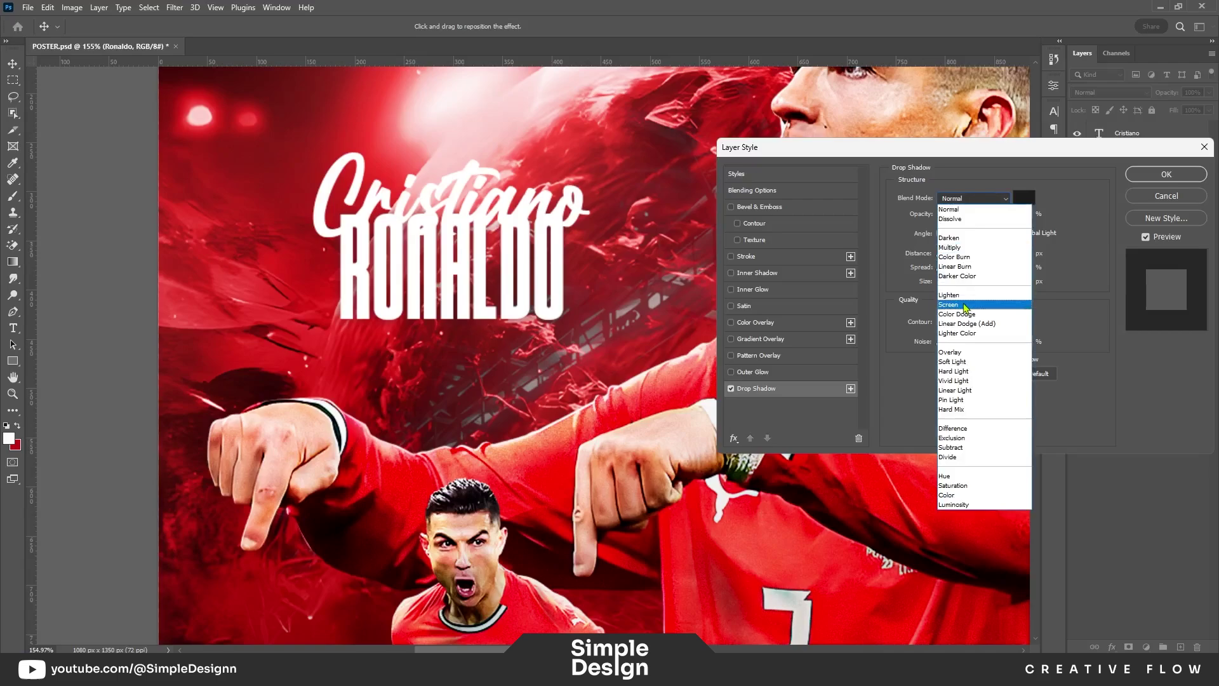
left_click(983, 362)
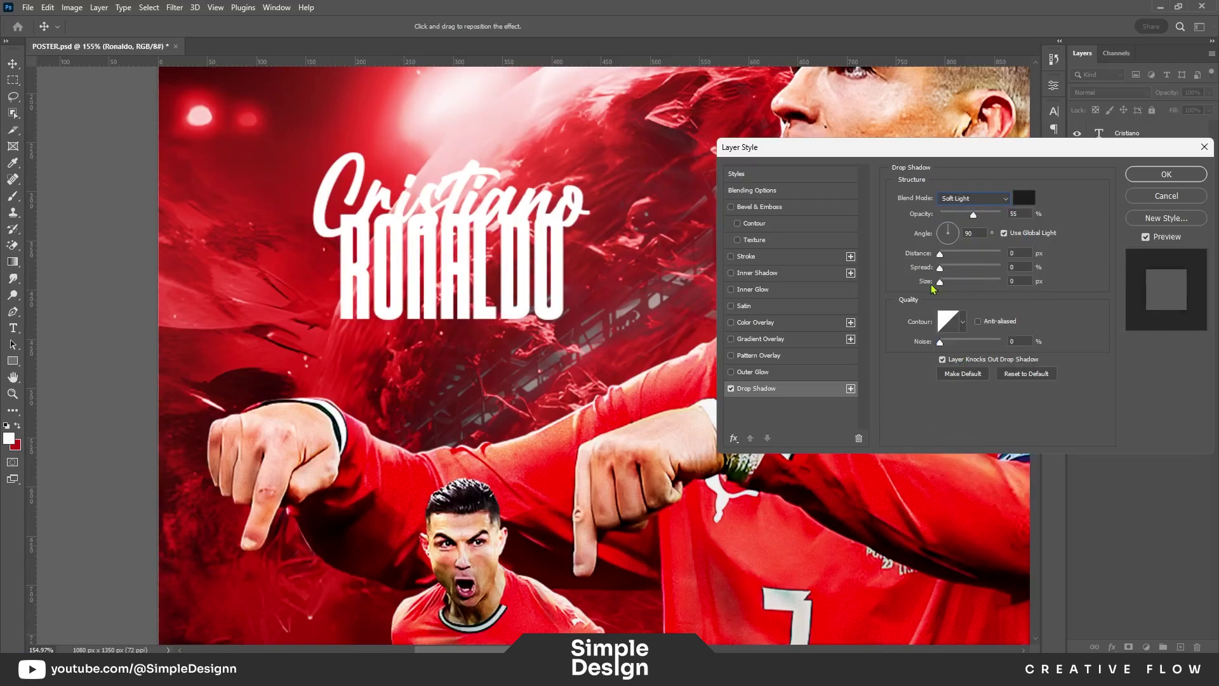
left_click(1166, 174)
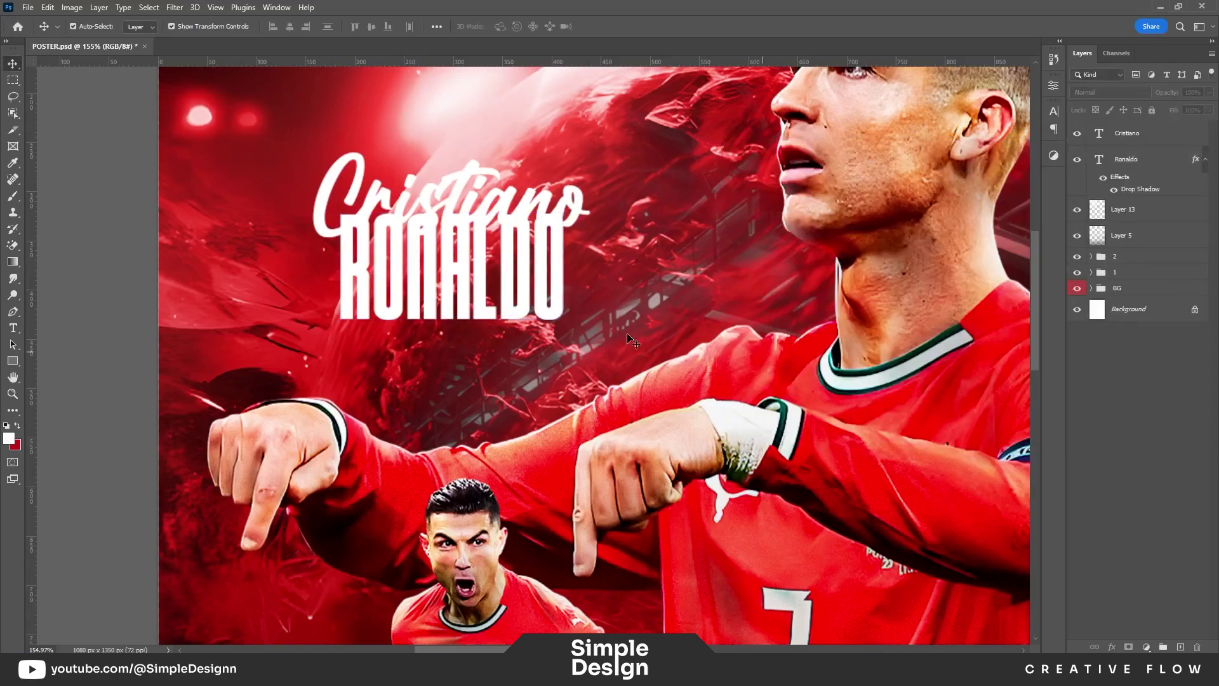
Step: Set the Cristiano text to Overlay blending and scale it up
left_click(1143, 133)
left_click(1111, 92)
left_click(1102, 244)
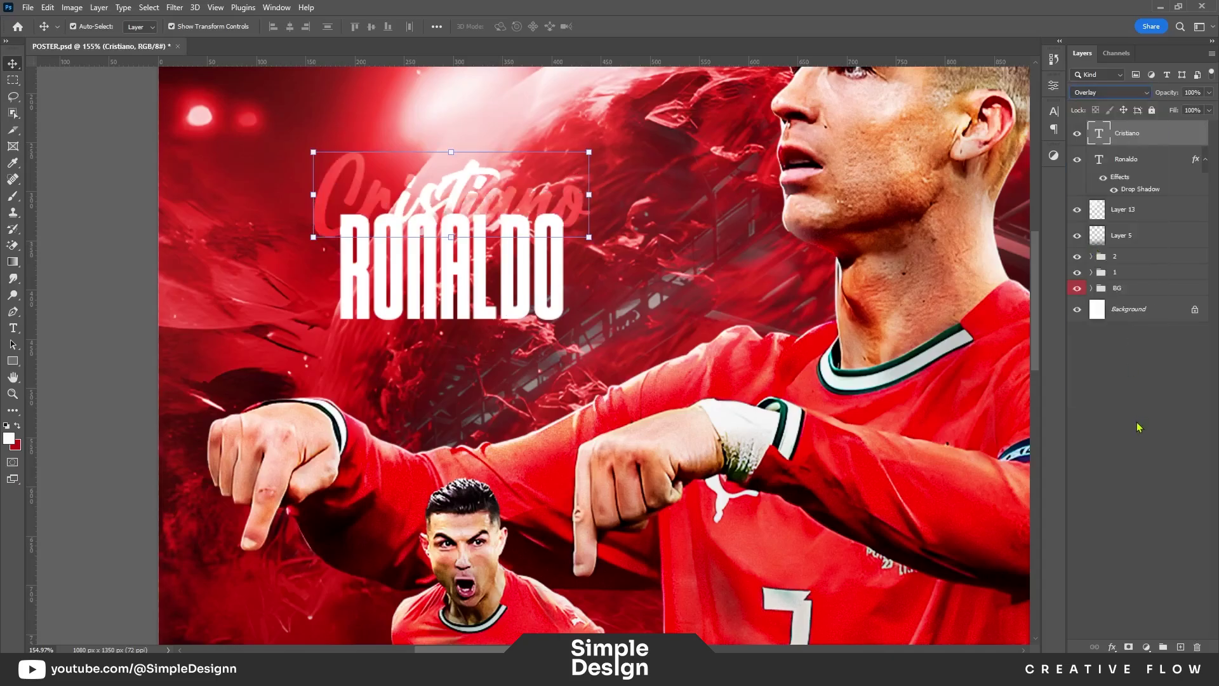
key("ctrl+t")
left_click_drag(590, 205, 608, 207)
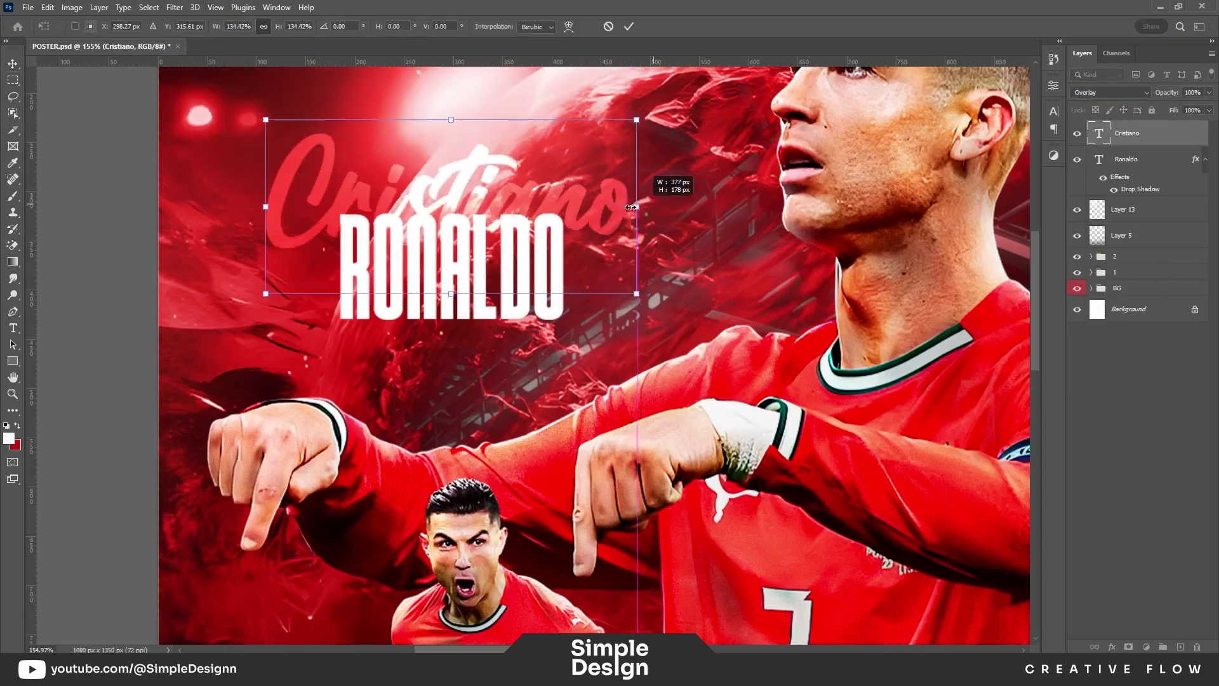
left_click(1206, 412)
key("ctrl+0")
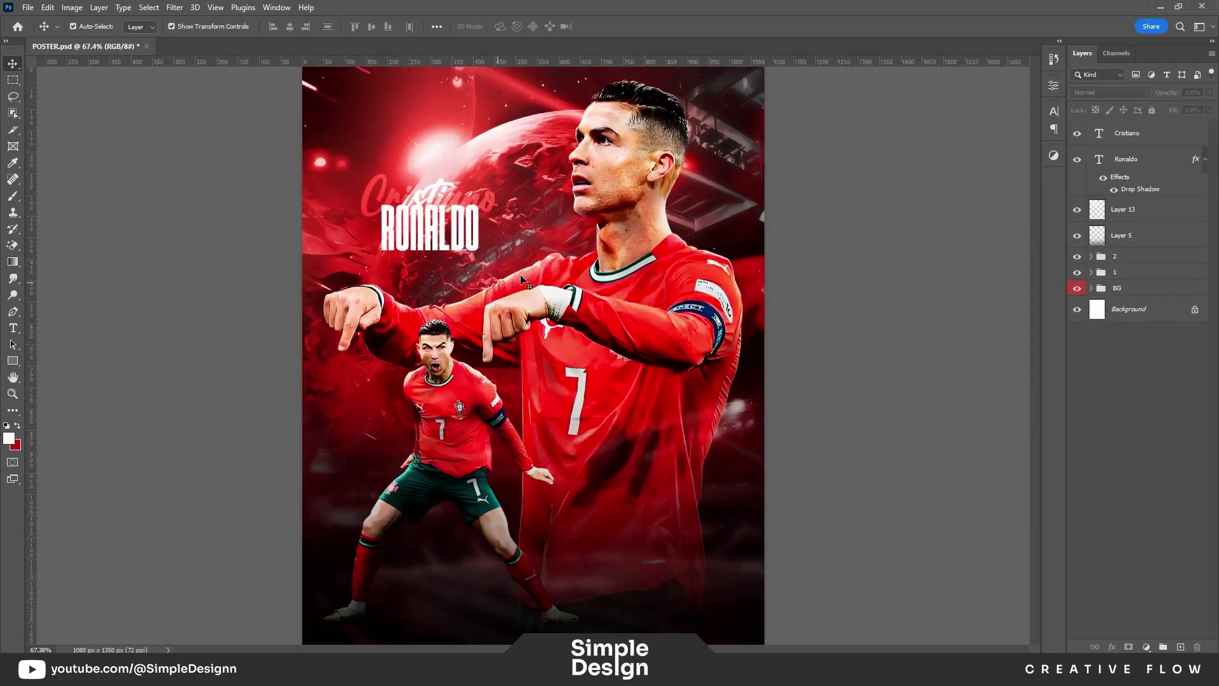
Step: Group both title layers as 'T' with a green label, and save the poster
left_click(1126, 158, "shift")
key("ctrl+g")
double_click(1124, 128)
type("T")
key("Return")
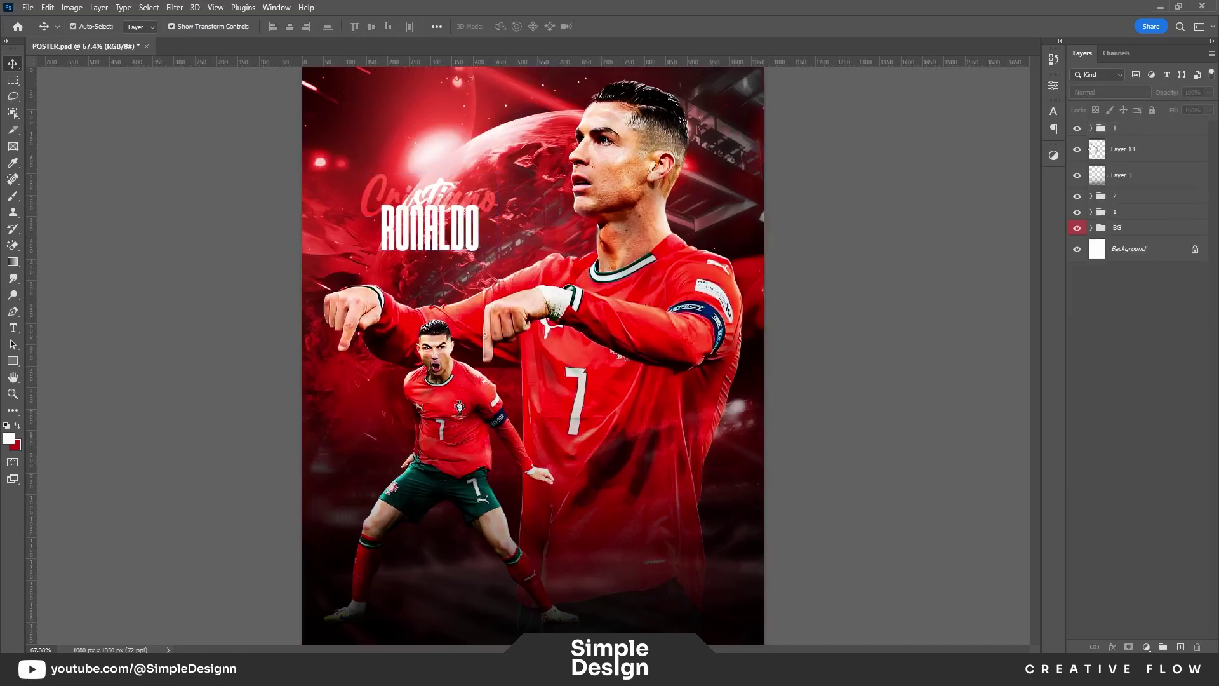
right_click(1077, 130)
left_click(1101, 215)
key("ctrl+s")
key("ctrl+minus")
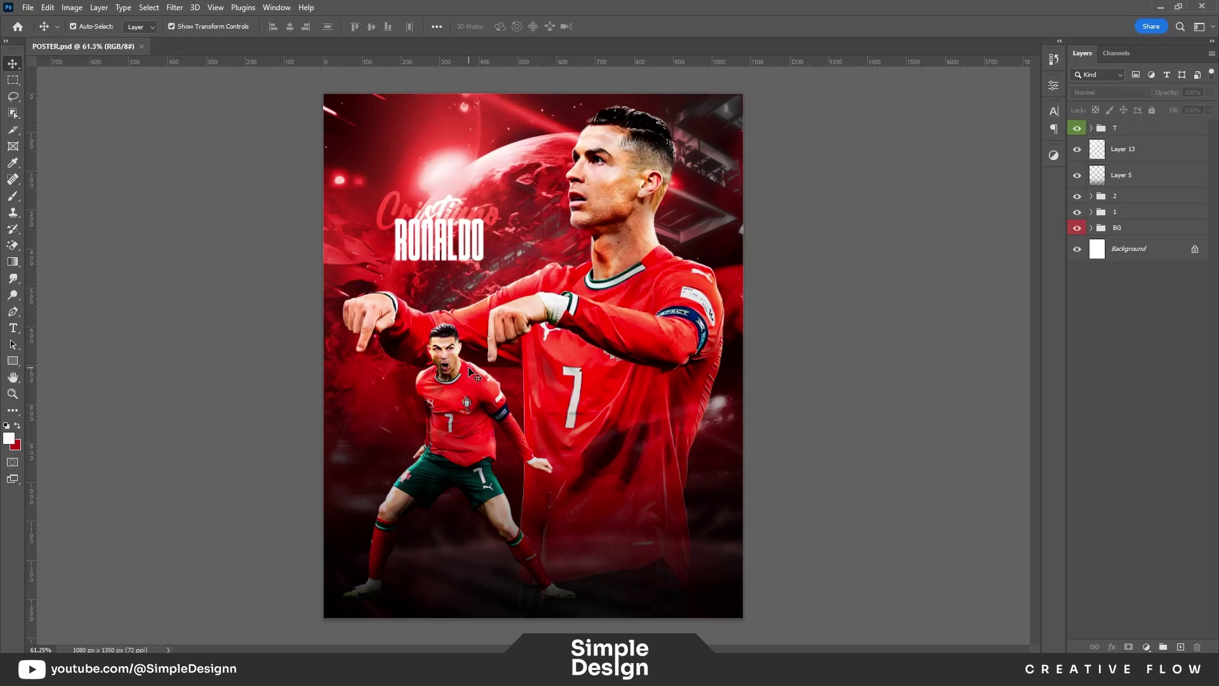
scroll(419, 228, "up", 3)
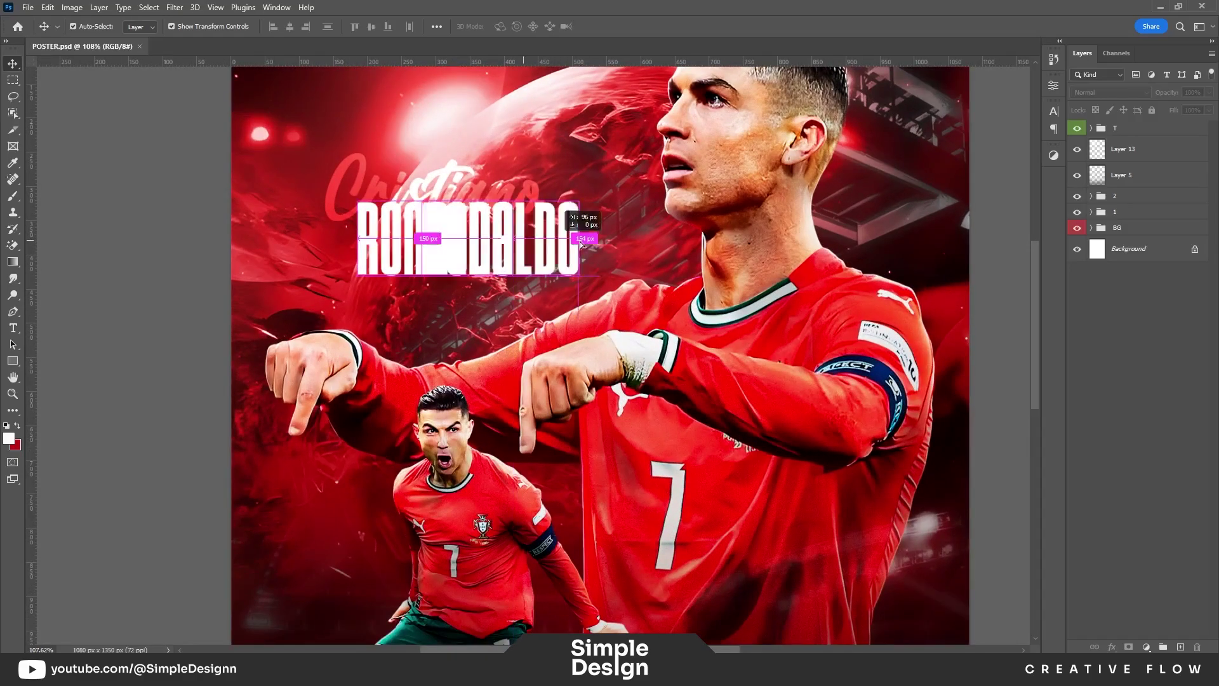
Step: Duplicate the RONALDO text, change it to '7', and enlarge it behind RONALDO
left_click_drag(421, 209, 575, 209)
double_click(609, 240)
type("7")
key("ctrl+Return")
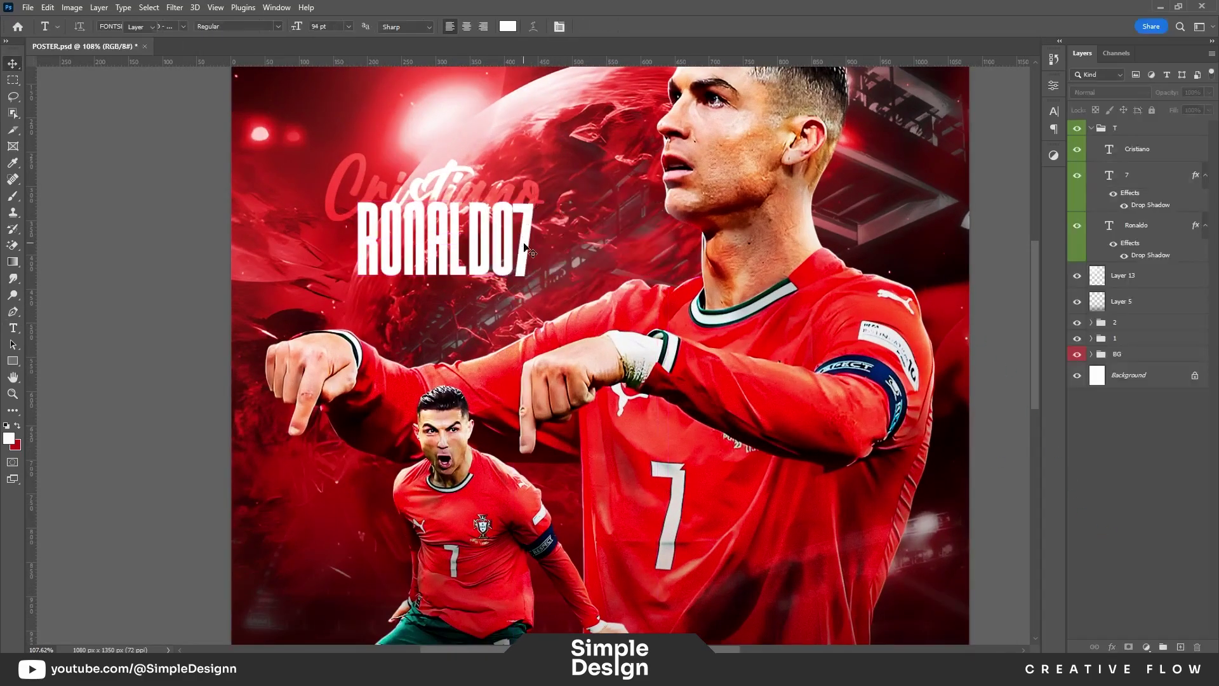
key("ctrl+t")
mouse_move(538, 252)
left_mouse_down()
mouse_move(576, 240)
mouse_move(469, 288)
left_mouse_up()
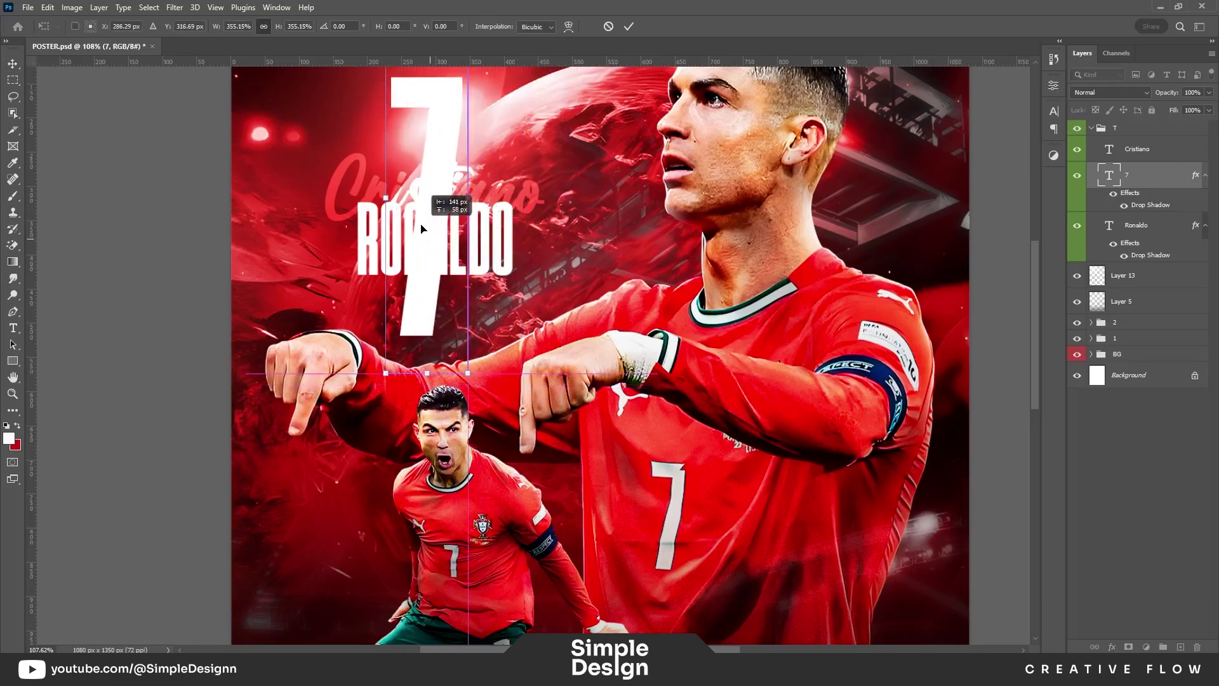
left_click(1145, 179)
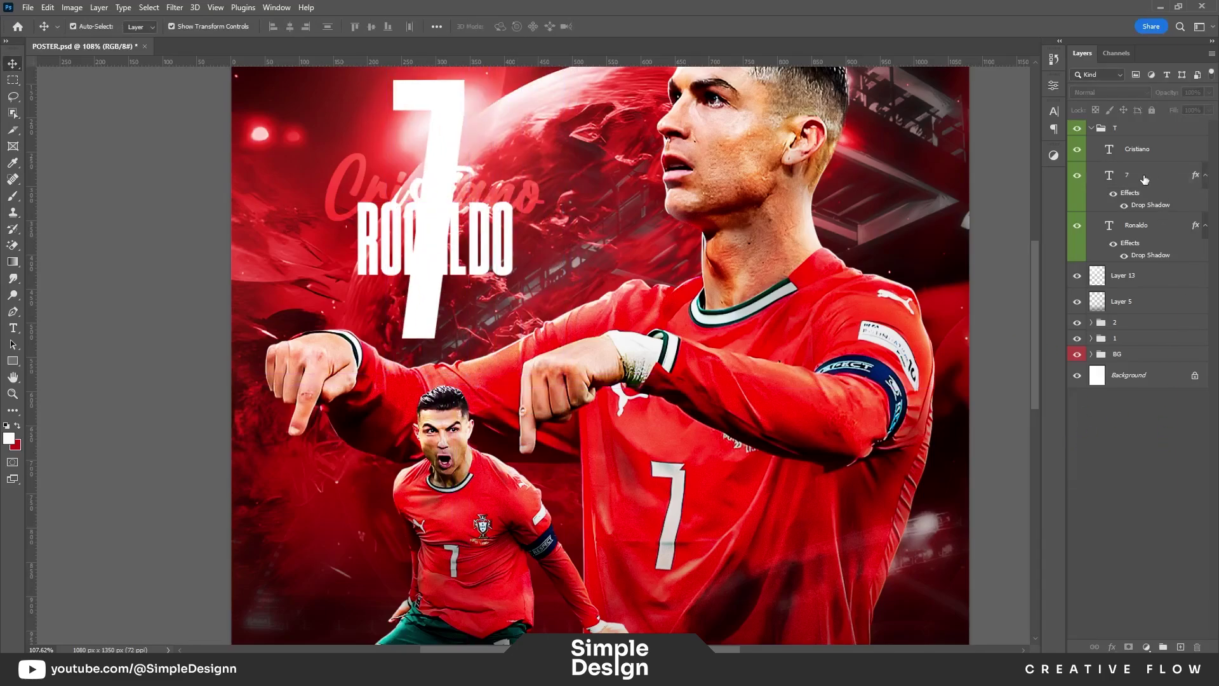
key("ctrl+0")
Step: Set the 7 layer to Overlay blending and collapse the T group
left_click(1136, 225)
left_click(1110, 92)
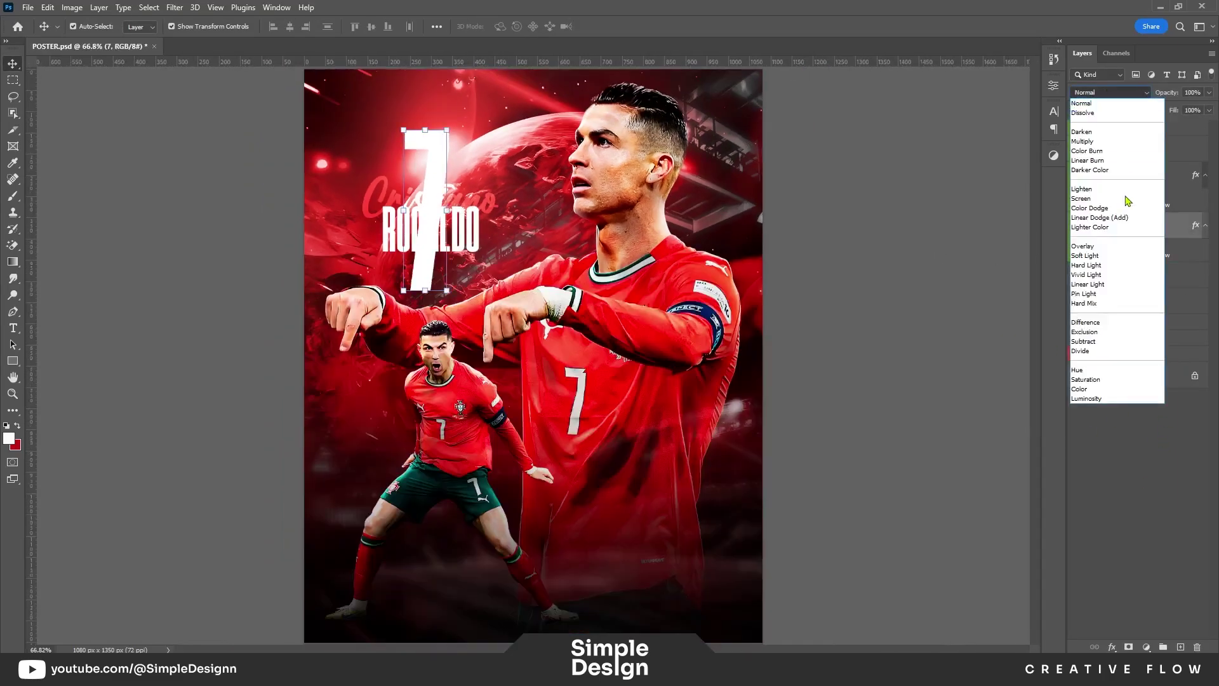
left_click(1132, 248)
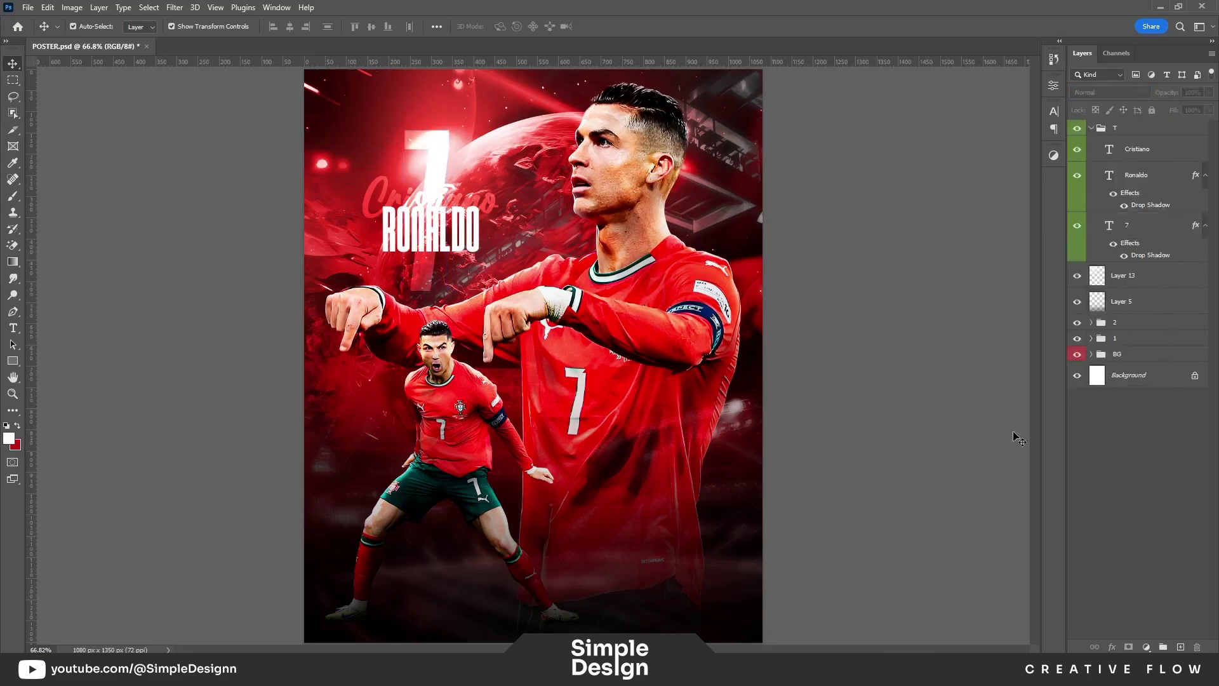
scroll(470, 237, "up", 2)
scroll(470, 237, "down", 3)
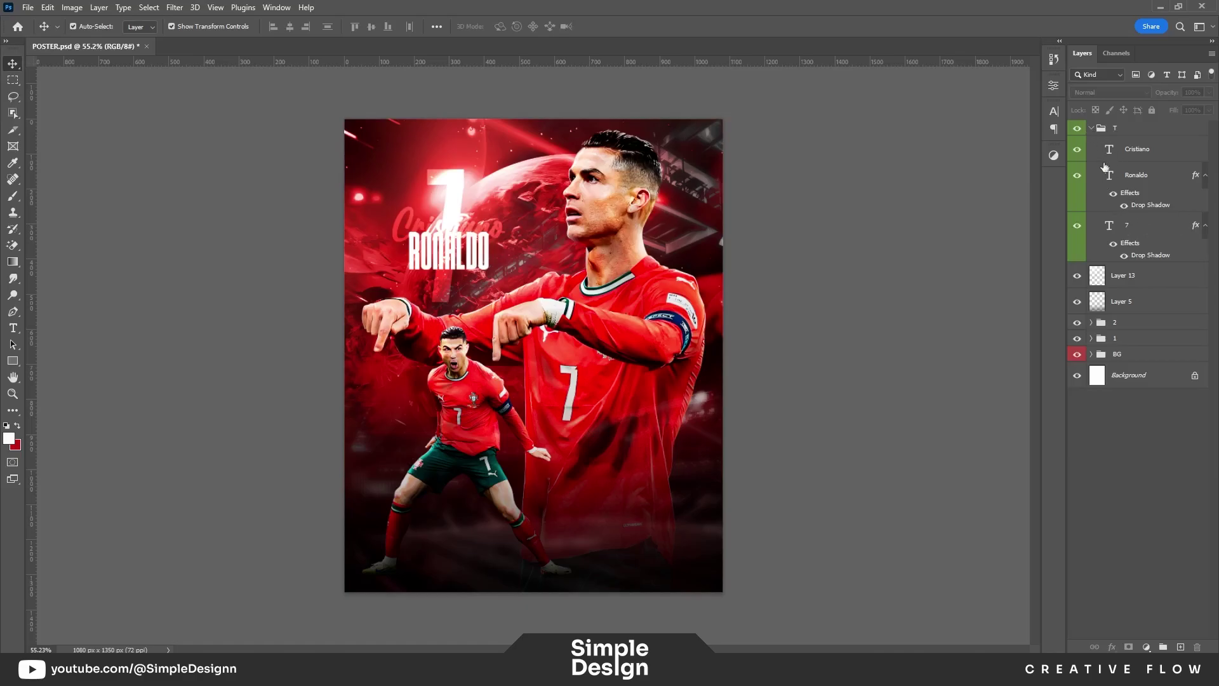
left_click(1091, 127)
scroll(521, 387, "up", 1)
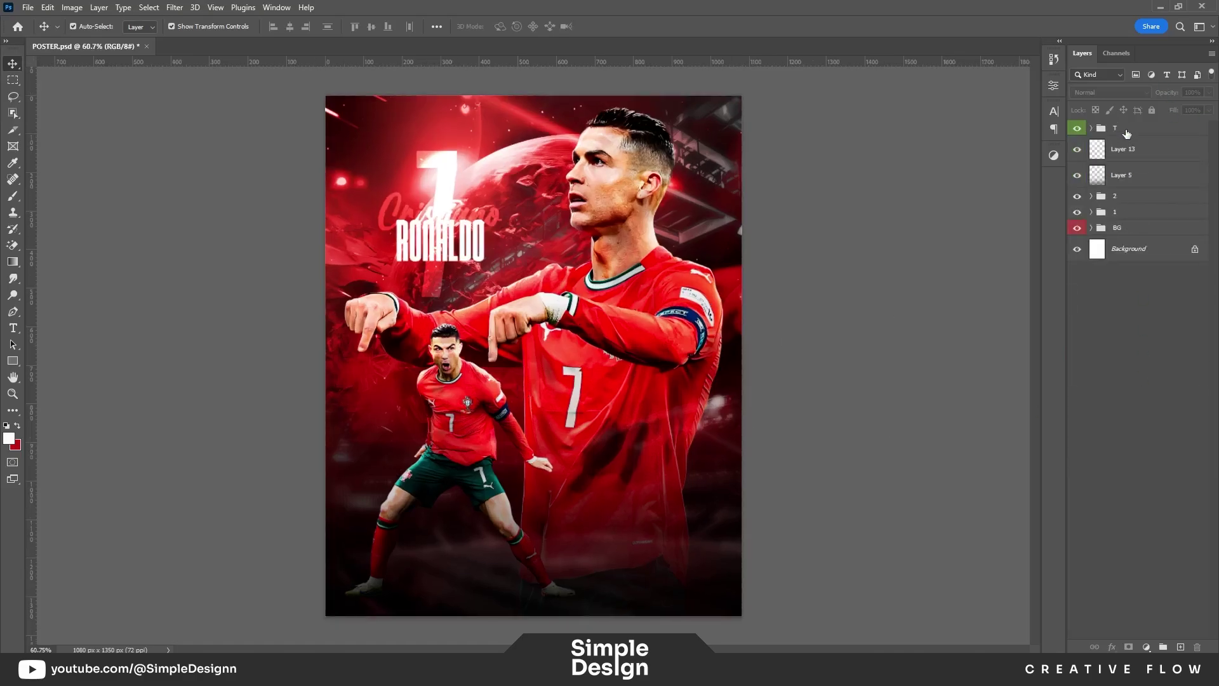
Step: Place the fire-and-sparks image into the poster in Screen mode, moved down over the lower poster
key("ctrl+Tab")
mouse_move(691, 317)
left_mouse_down()
mouse_move(699, 357)
mouse_move(741, 357)
left_mouse_up()
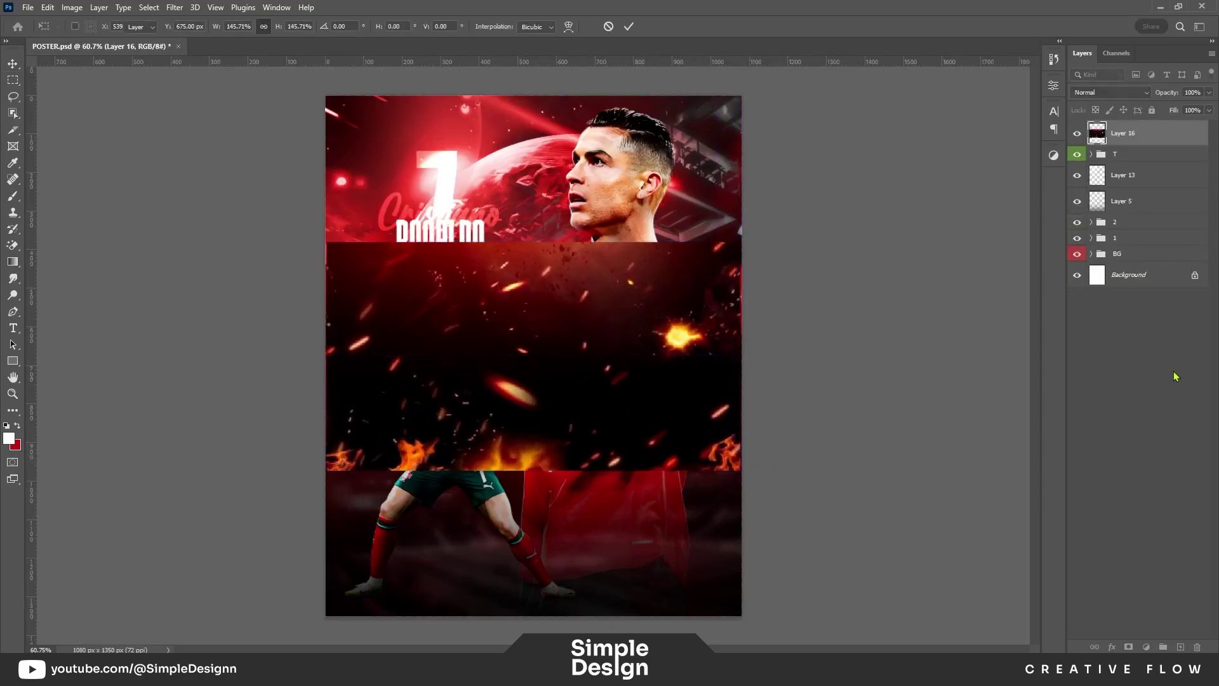
key("Return")
left_click(1110, 93)
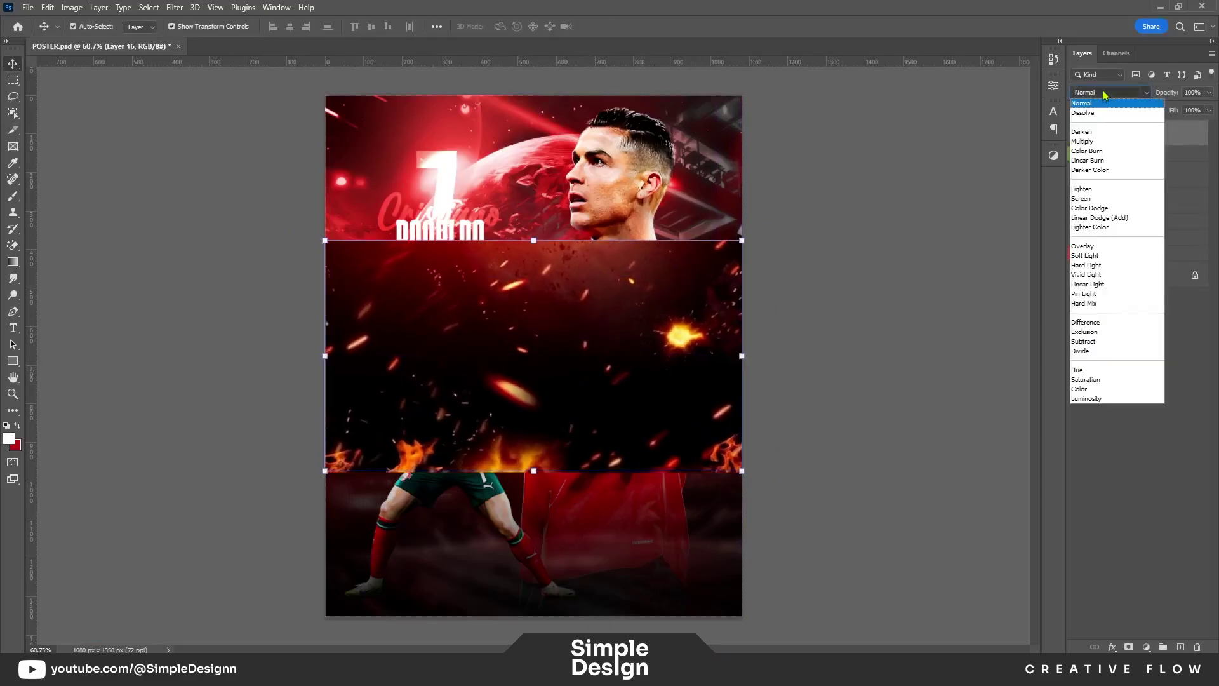
left_click(1099, 199)
mouse_move(689, 495)
left_mouse_down()
mouse_move(696, 544)
mouse_move(713, 530)
left_mouse_up()
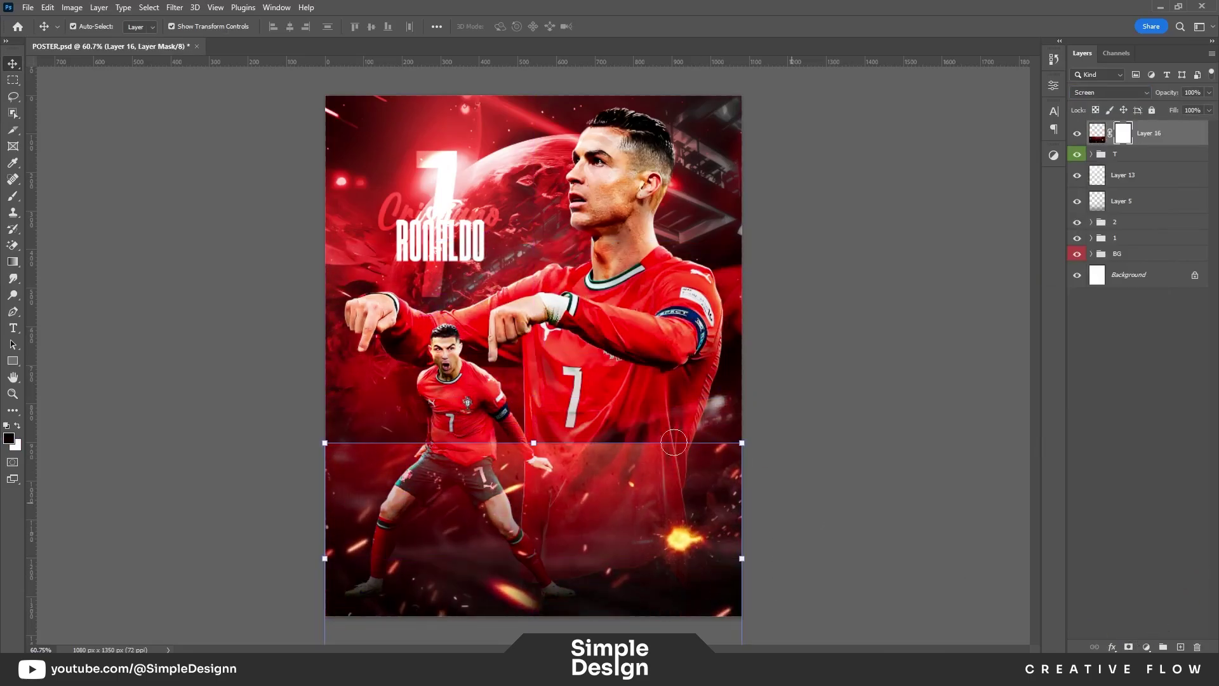
Step: Mask away parts of the fire overlay with black on its layer mask
mouse_move(674, 442)
left_mouse_down()
mouse_move(558, 483)
mouse_move(436, 449)
left_mouse_up()
scroll(664, 428, "down", 2)
left_click_drag(665, 427, 590, 472)
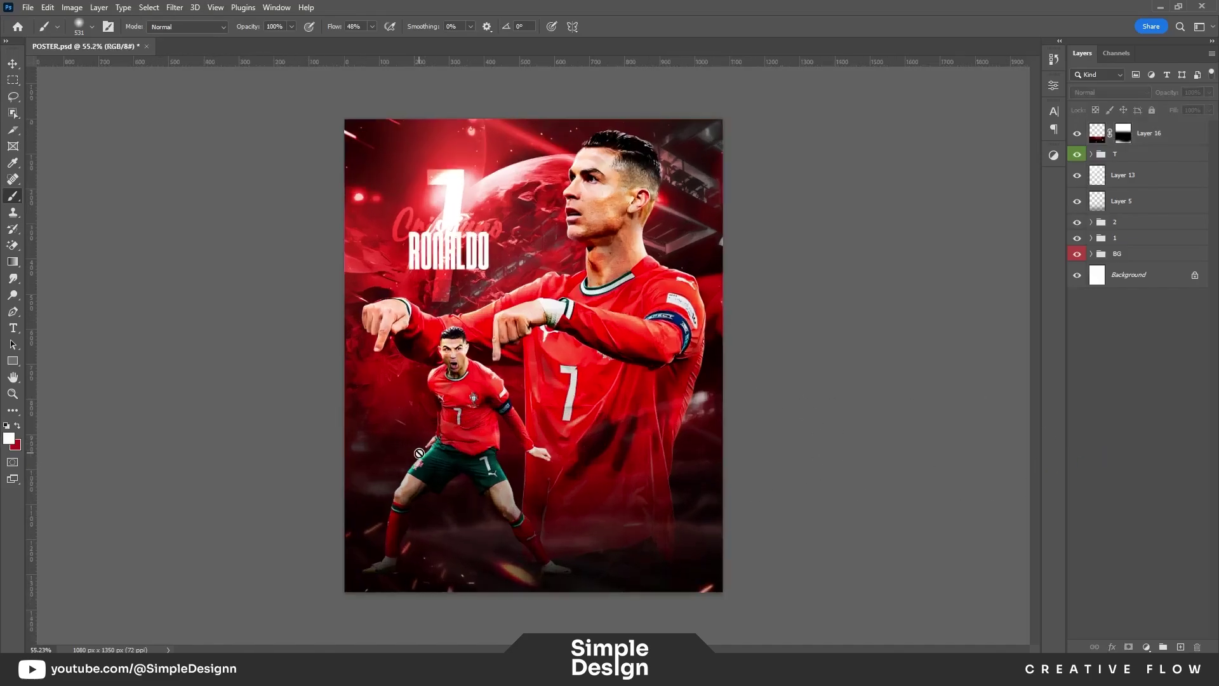
left_click(1126, 133)
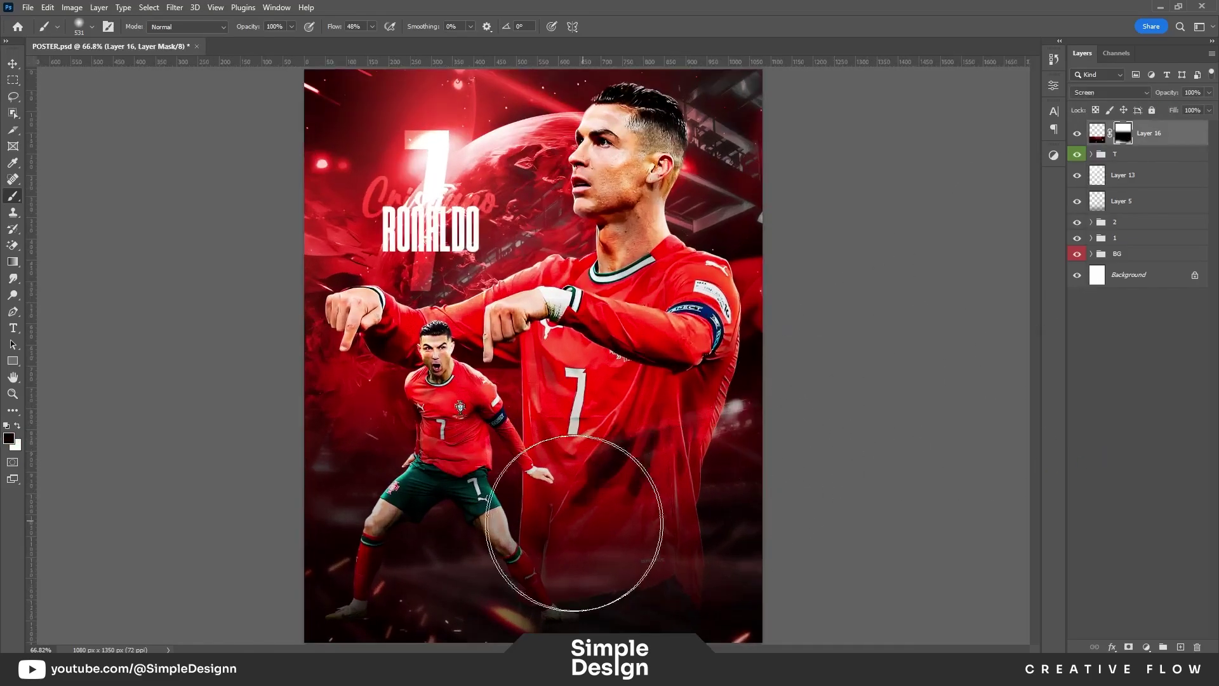
key("d")
key("x")
scroll(705, 412, "down", 1)
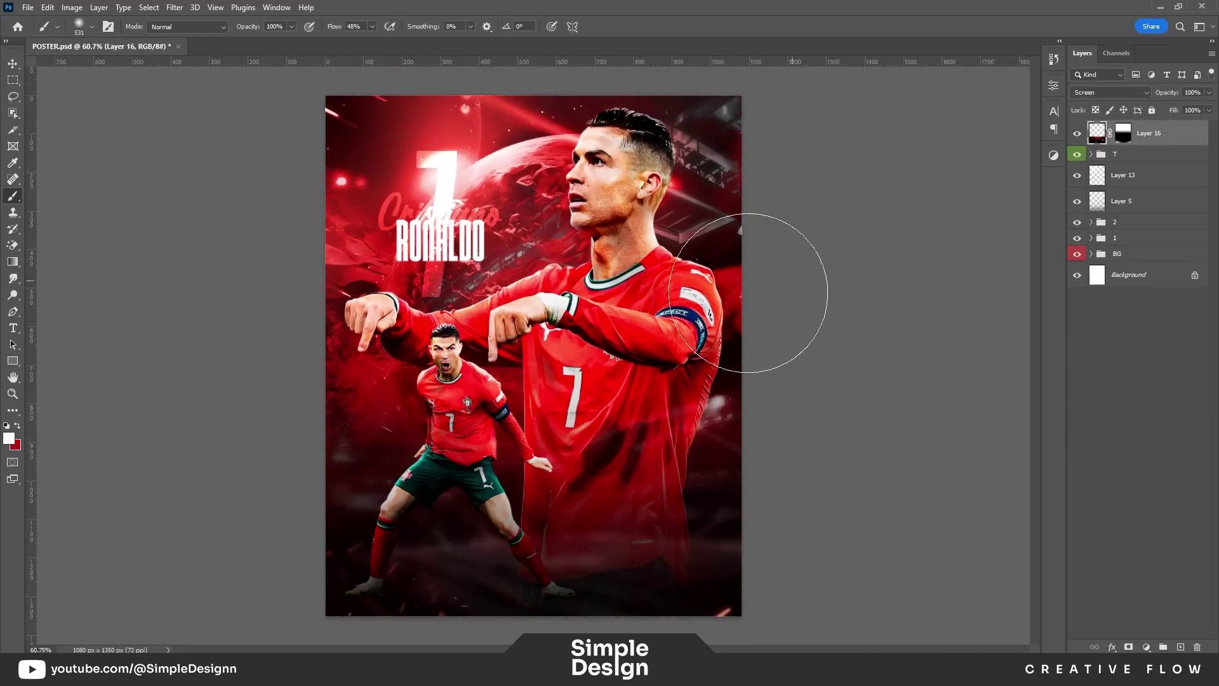
Step: Merge all visible layers into Layer 17 and convert it to a smart object
key("ctrl+shift+alt+e")
right_click(1118, 132)
left_click(1113, 305)
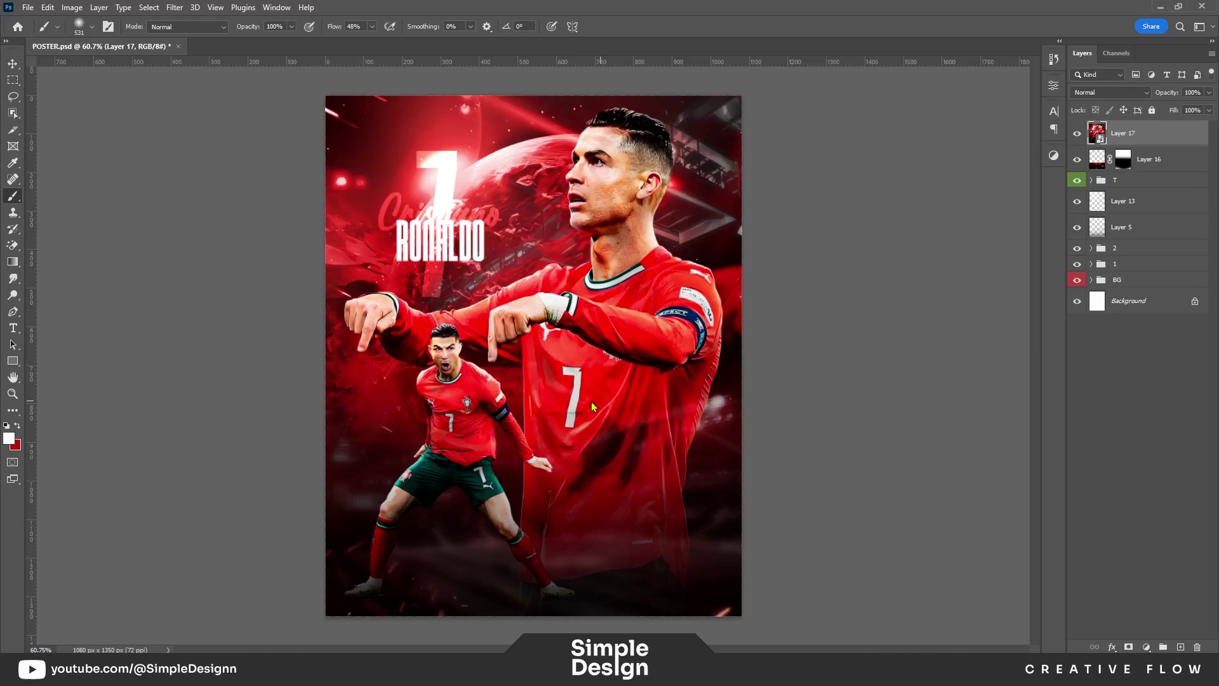
Step: In Camera Raw, cool the temperature and adjust contrast and texture on the merged layer
key("ctrl+shift+a")
mouse_move(1098, 261)
left_mouse_down()
mouse_move(1084, 262)
mouse_move(1116, 283)
left_mouse_up()
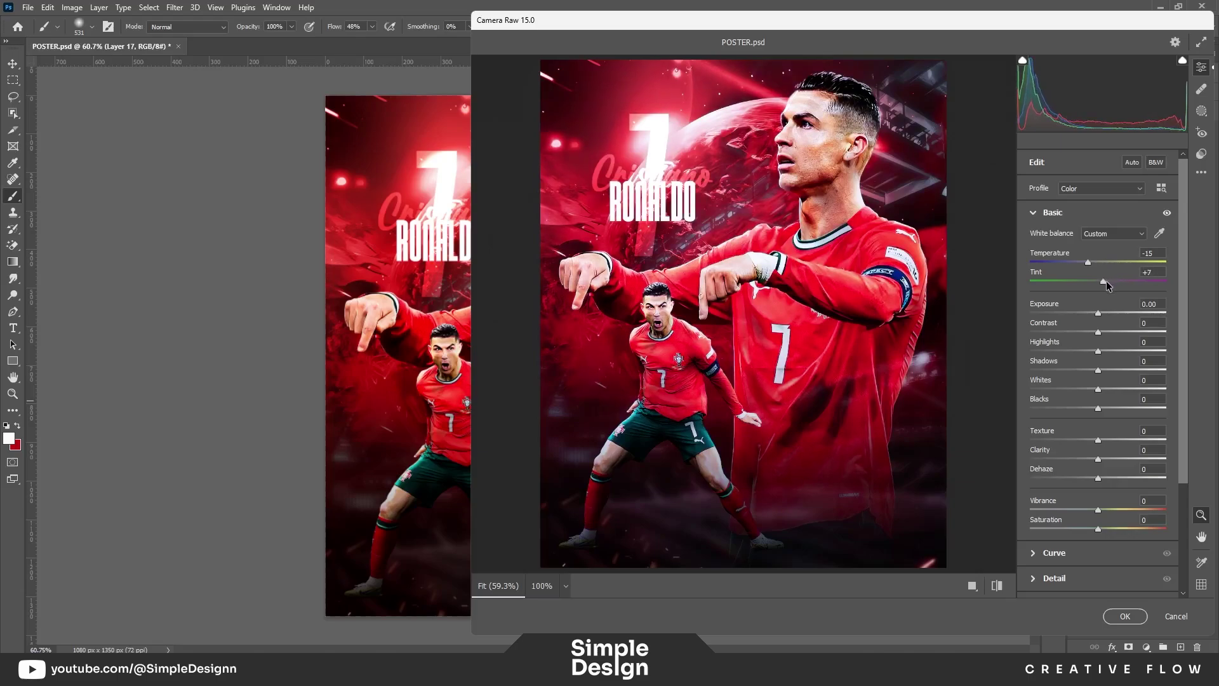
left_click_drag(1120, 338, 1102, 357)
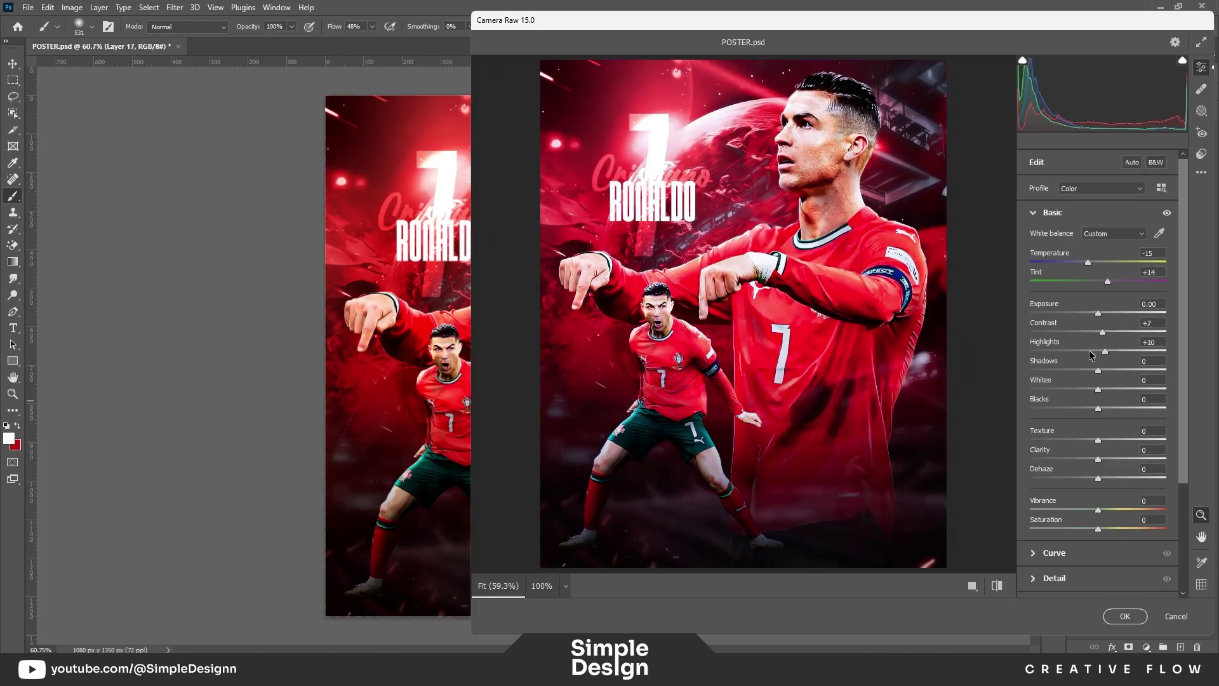
mouse_move(1102, 432)
left_mouse_down()
mouse_move(1130, 458)
mouse_move(1110, 459)
left_mouse_up()
left_click_drag(1122, 513, 1105, 513)
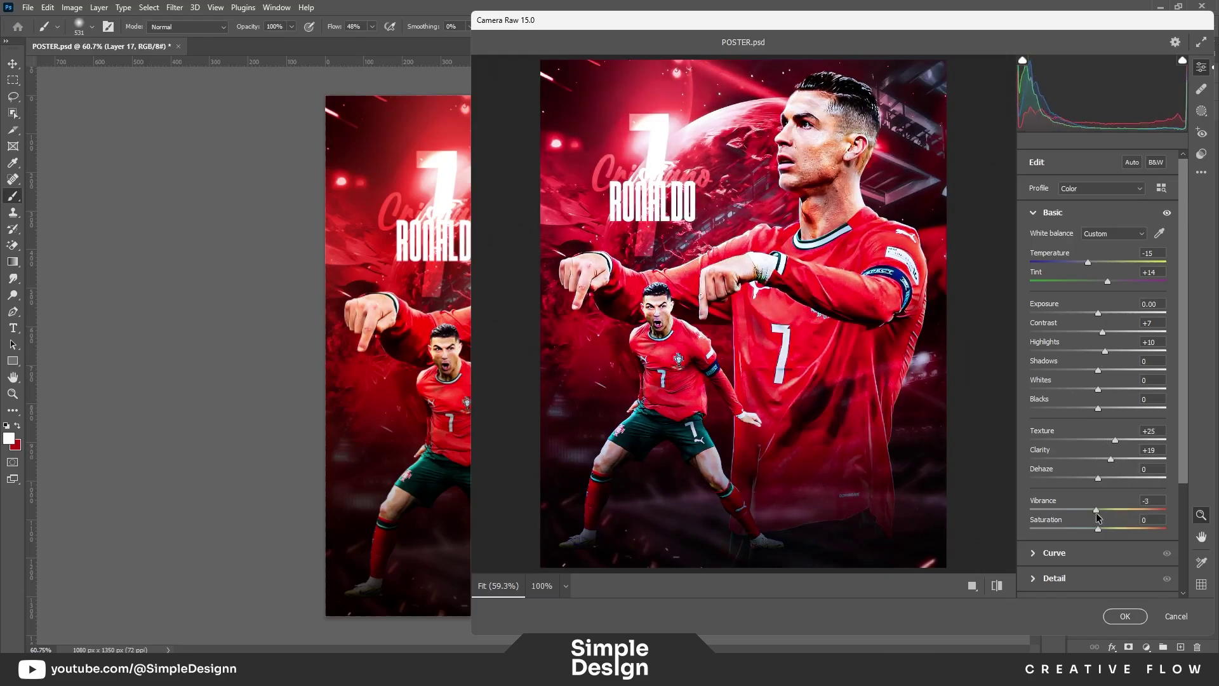
scroll(1086, 483, "down", 3)
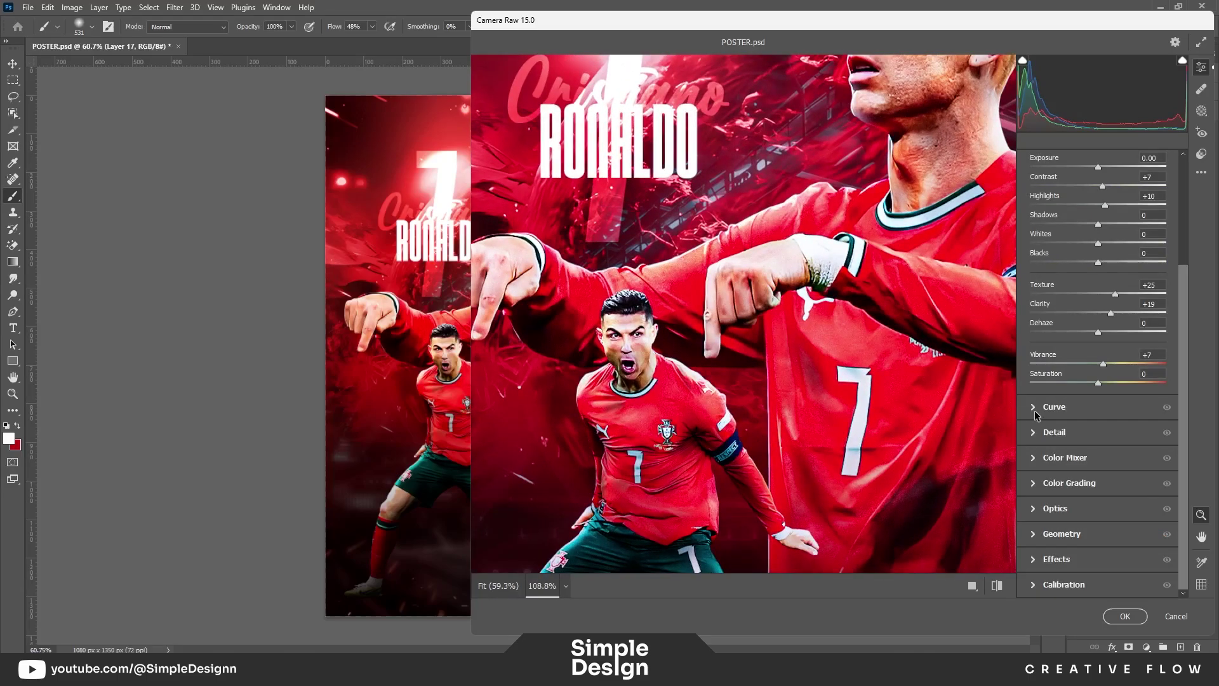
Step: Add light sharpening in Camera Raw's Detail settings
left_click(1036, 408)
left_click(1054, 238)
left_click(1054, 263)
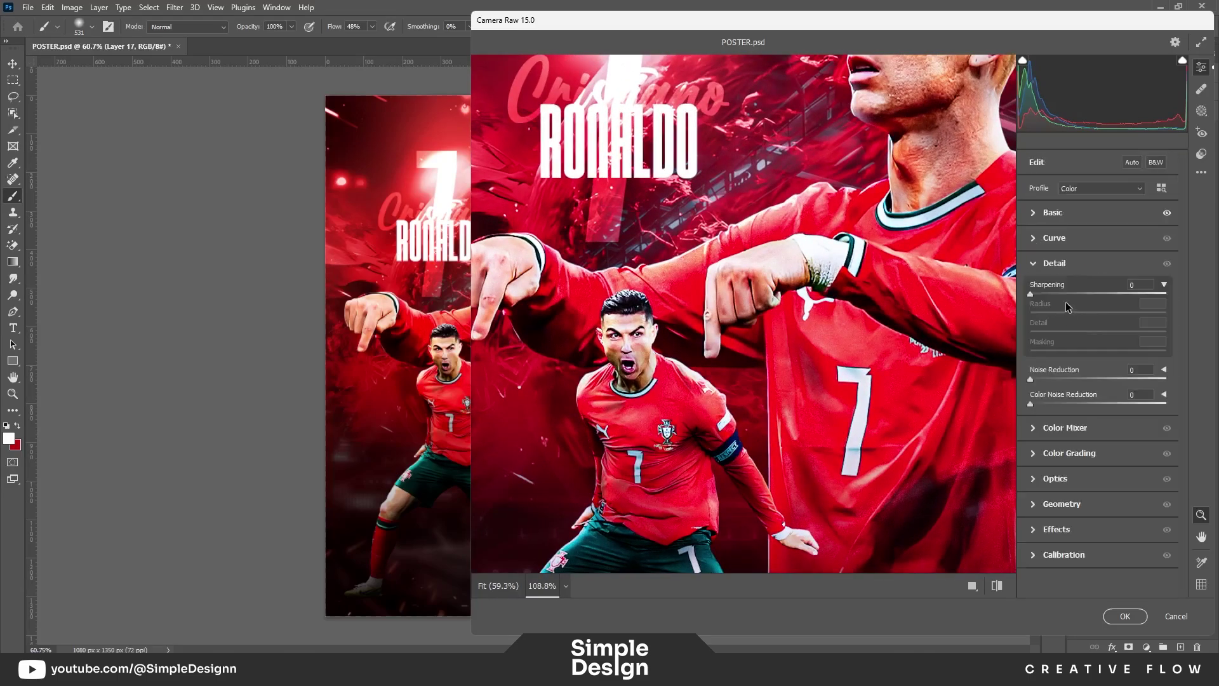
left_click_drag(1034, 299, 1039, 304)
left_click(1164, 285)
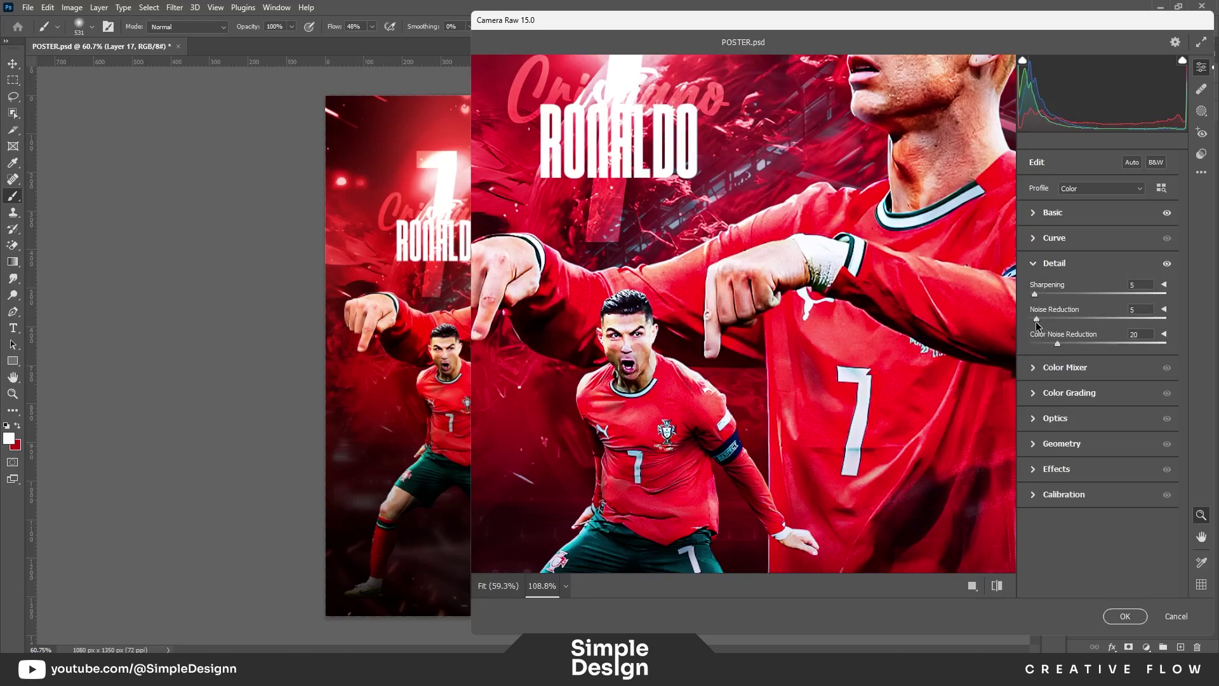
Step: Try a corner-darkening vignette in Effects, then apply the Camera Raw grade
left_click(900, 443)
left_click(1054, 263)
left_click(1057, 390)
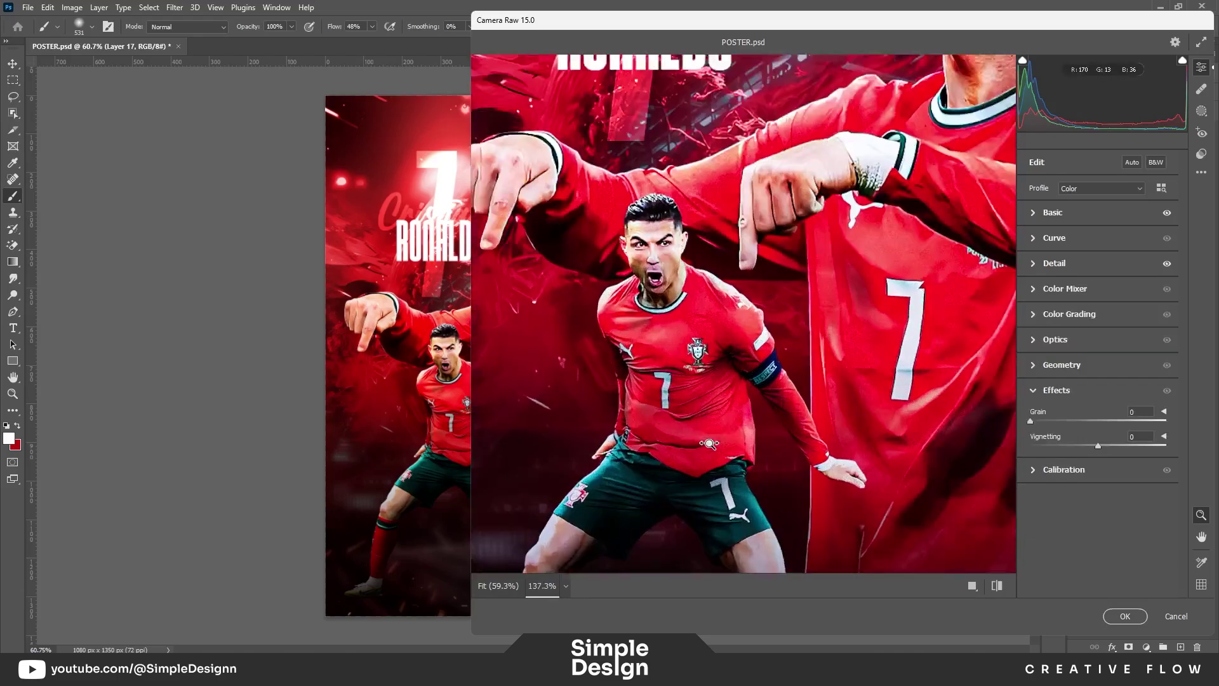
left_click(787, 398)
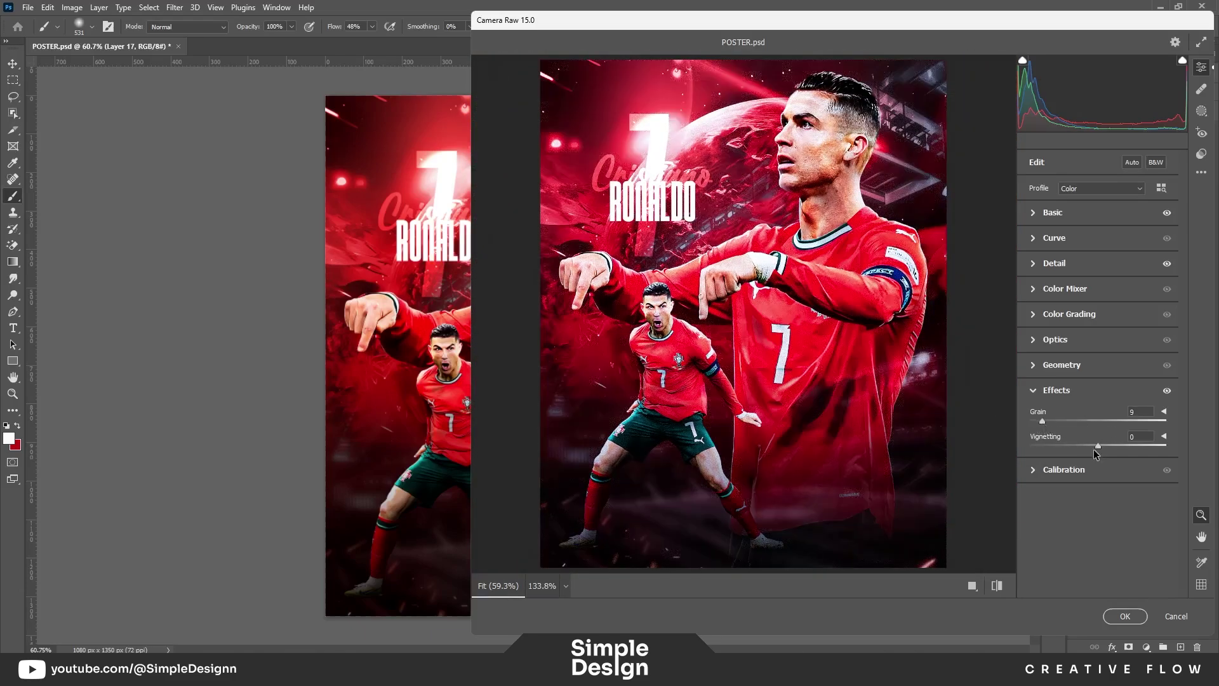
left_click_drag(1095, 449, 1097, 451)
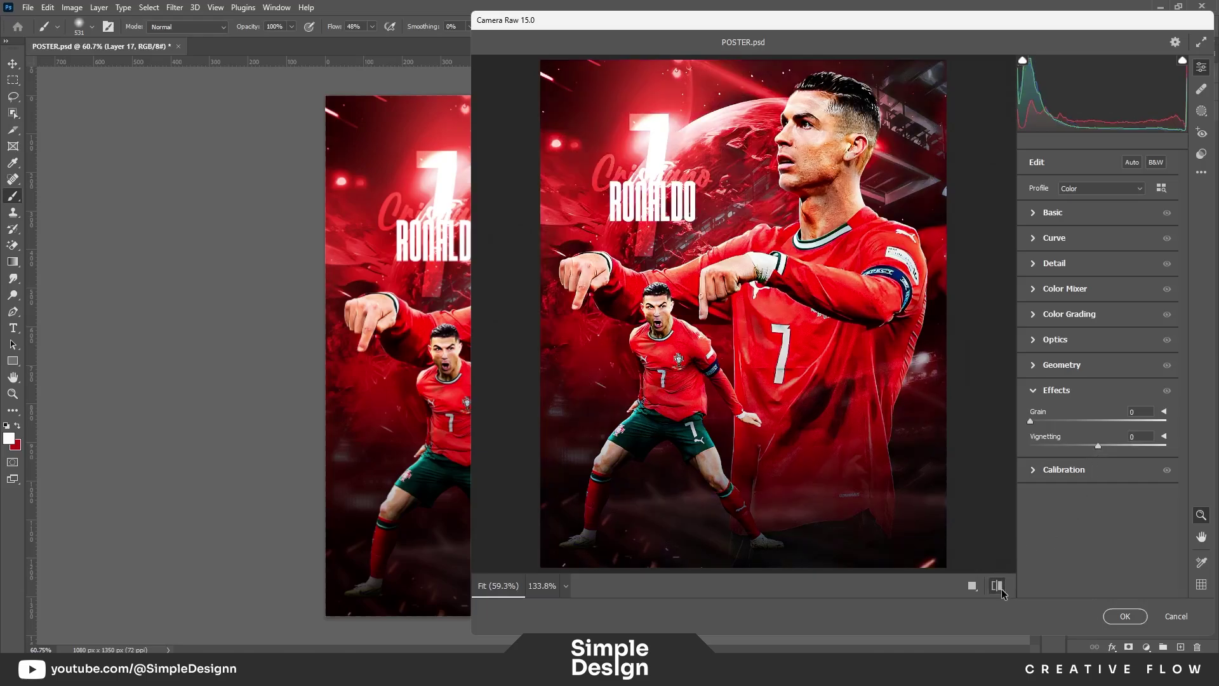
left_click(1121, 616)
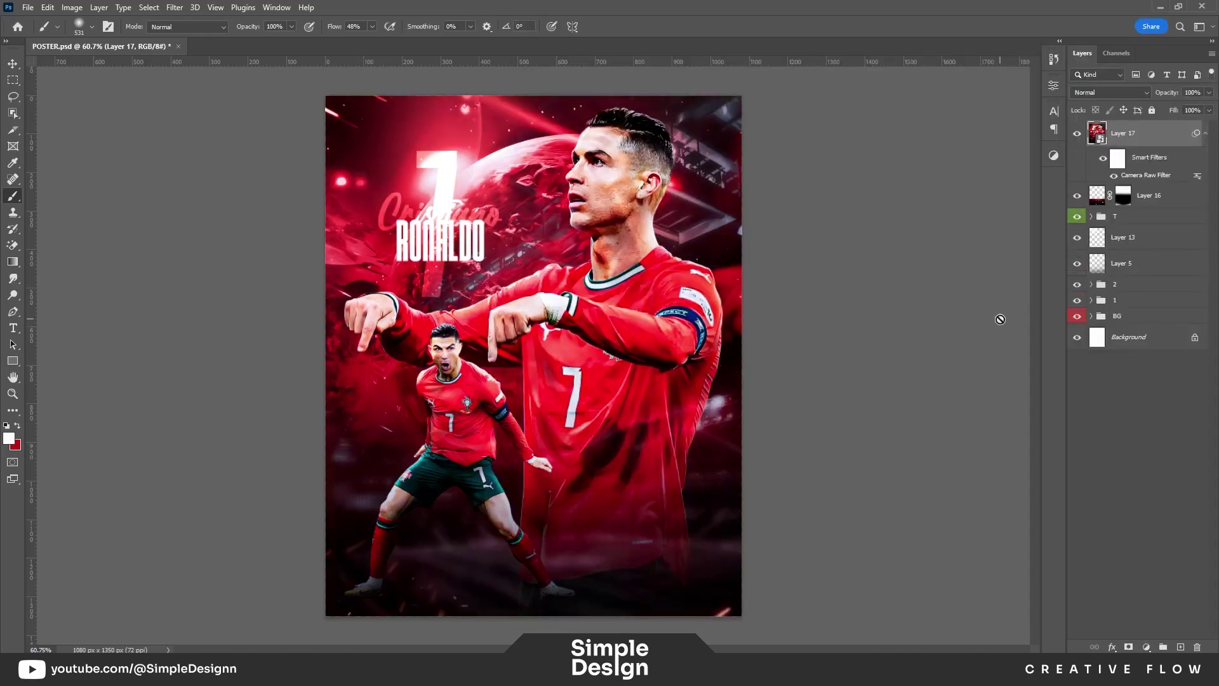
Step: Duplicate Layer 17 to create Layer 17 copy
left_click(1206, 133)
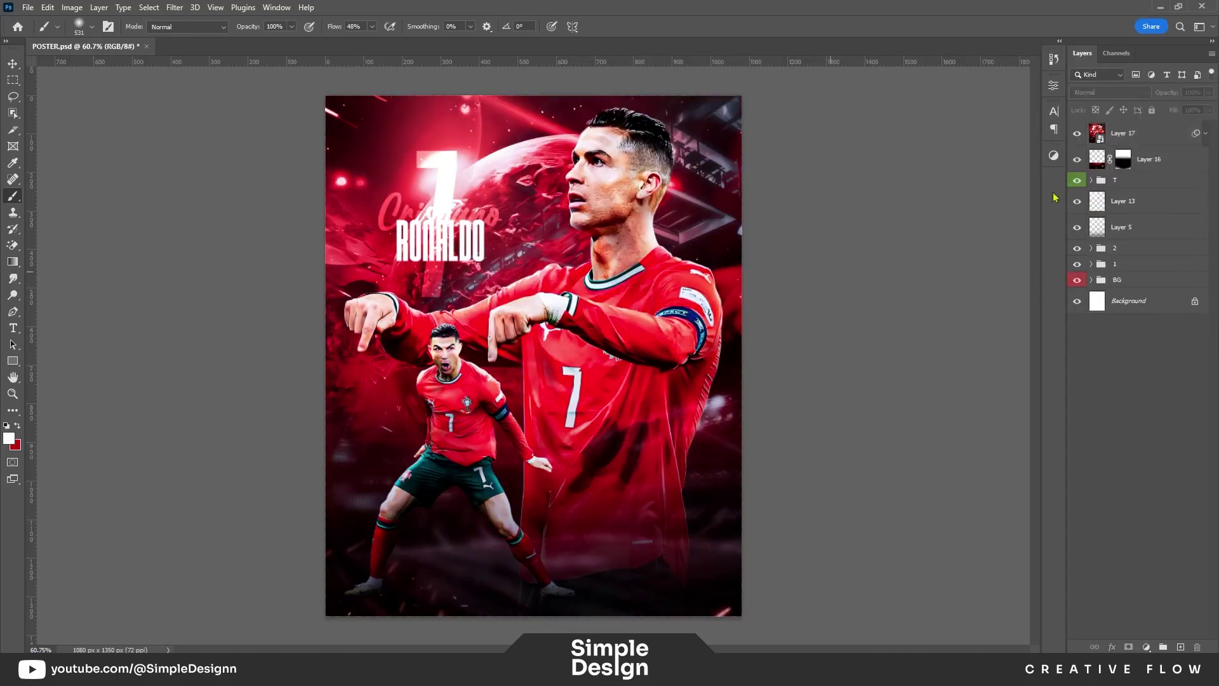
key("v")
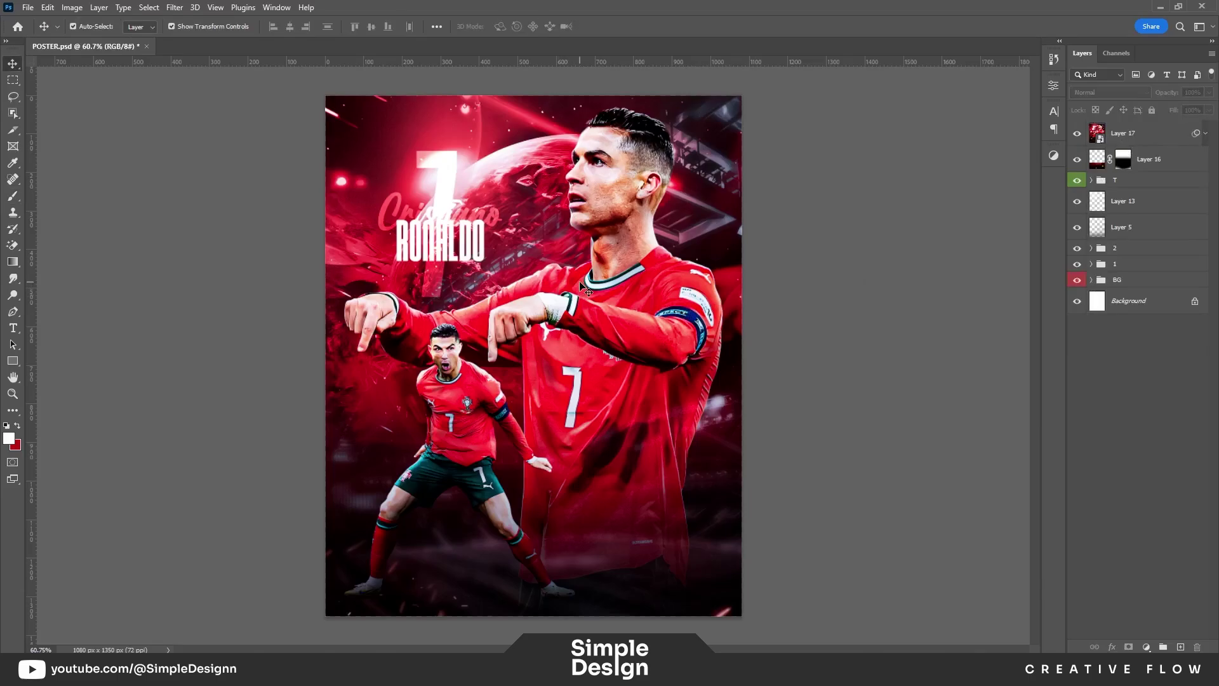
left_click(1146, 135)
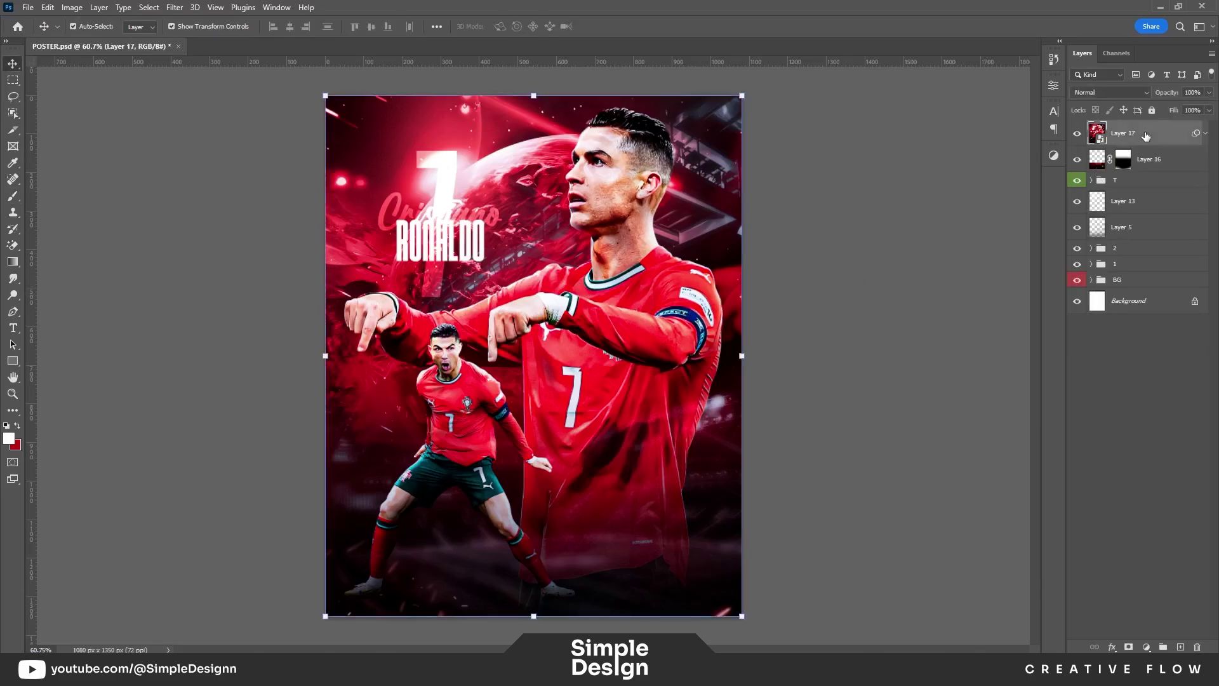
key("ctrl+j")
right_click(1144, 129)
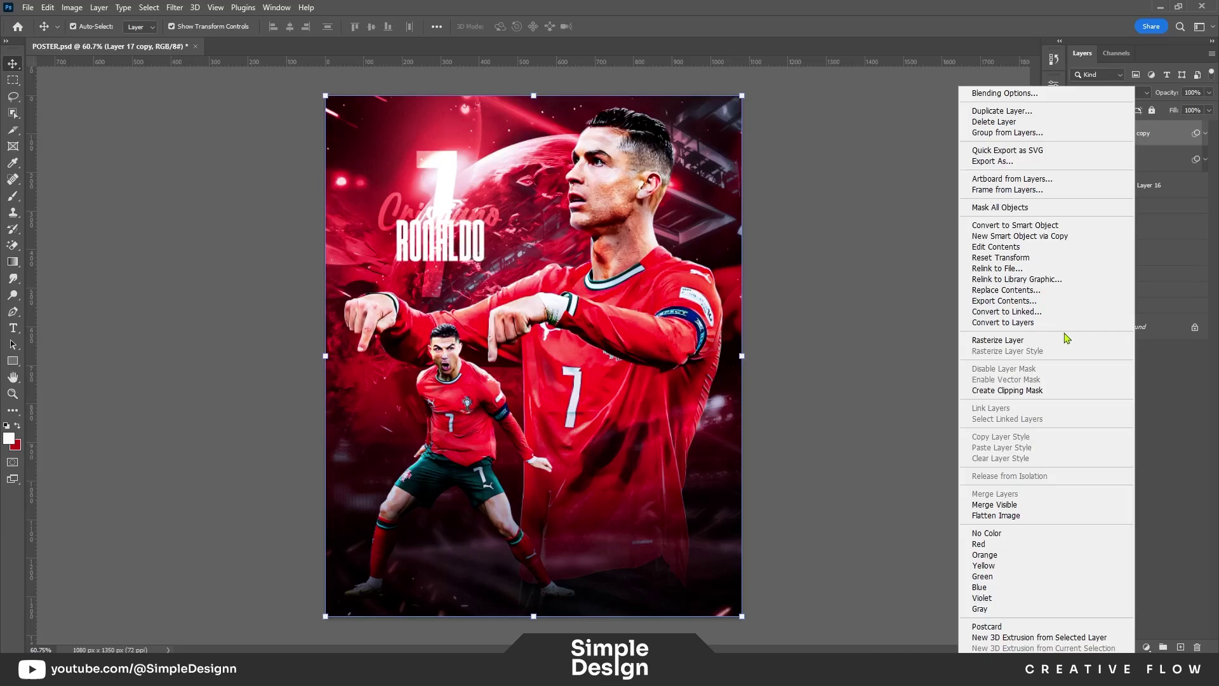
left_click(1032, 231)
Step: Add 2.95% Gaussian monochromatic noise to Layer 17 copy and zoom in to inspect the grain
left_click(172, 8)
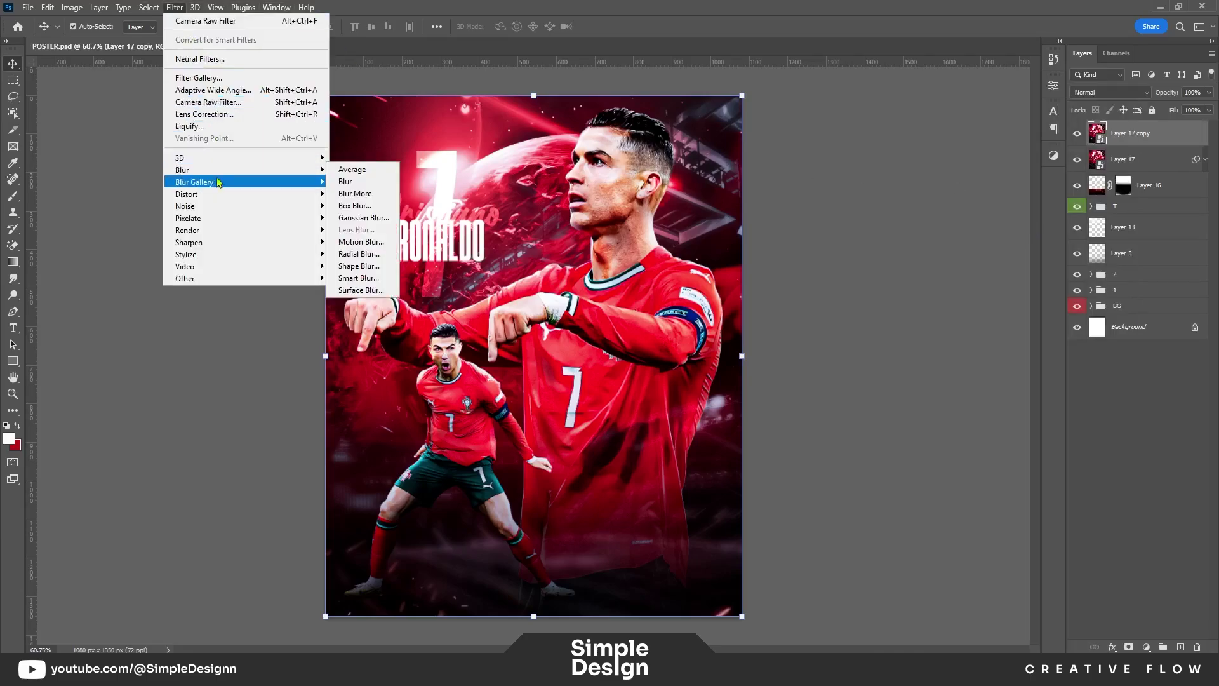
mouse_move(185, 206)
left_click(357, 205)
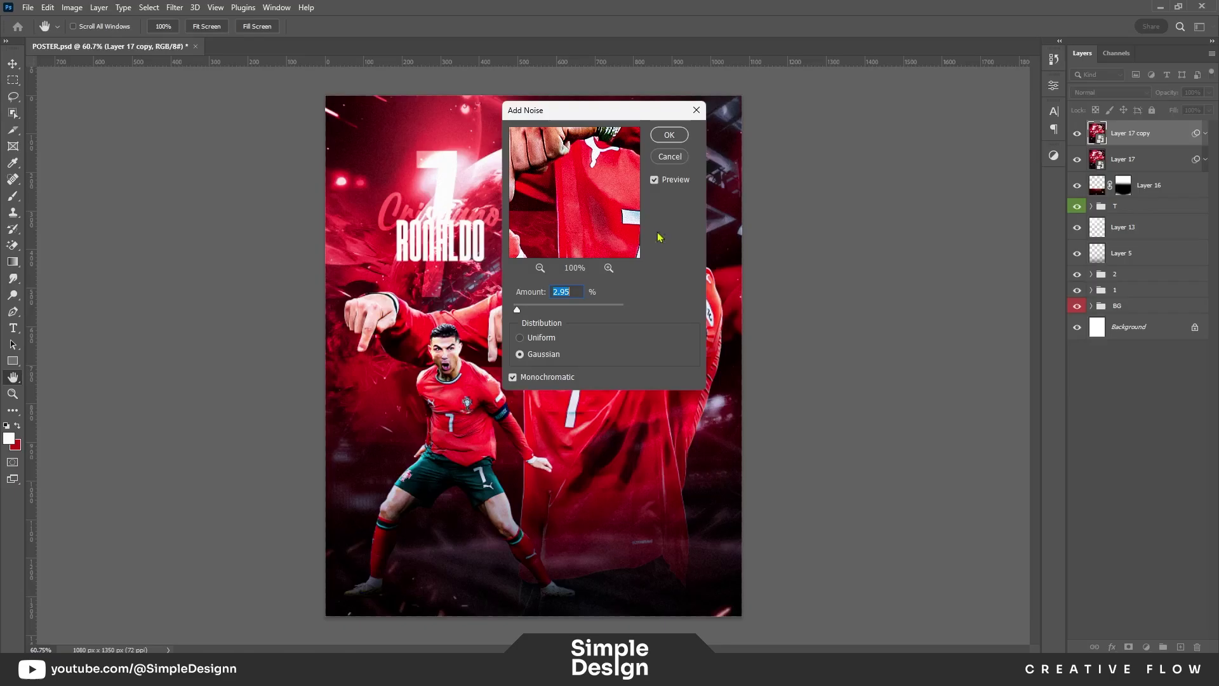
left_click(669, 135)
key("z")
mouse_move(705, 283)
left_mouse_down()
mouse_move(718, 287)
mouse_move(522, 487)
left_mouse_up()
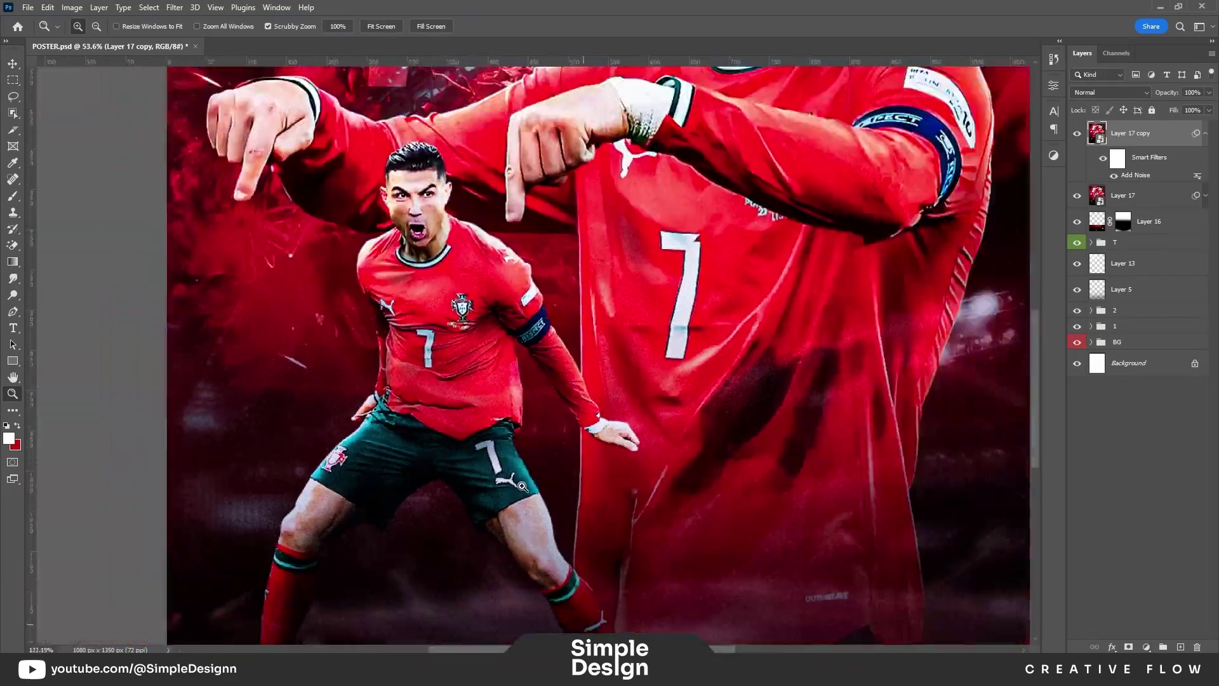
scroll(522, 487, "down", 5)
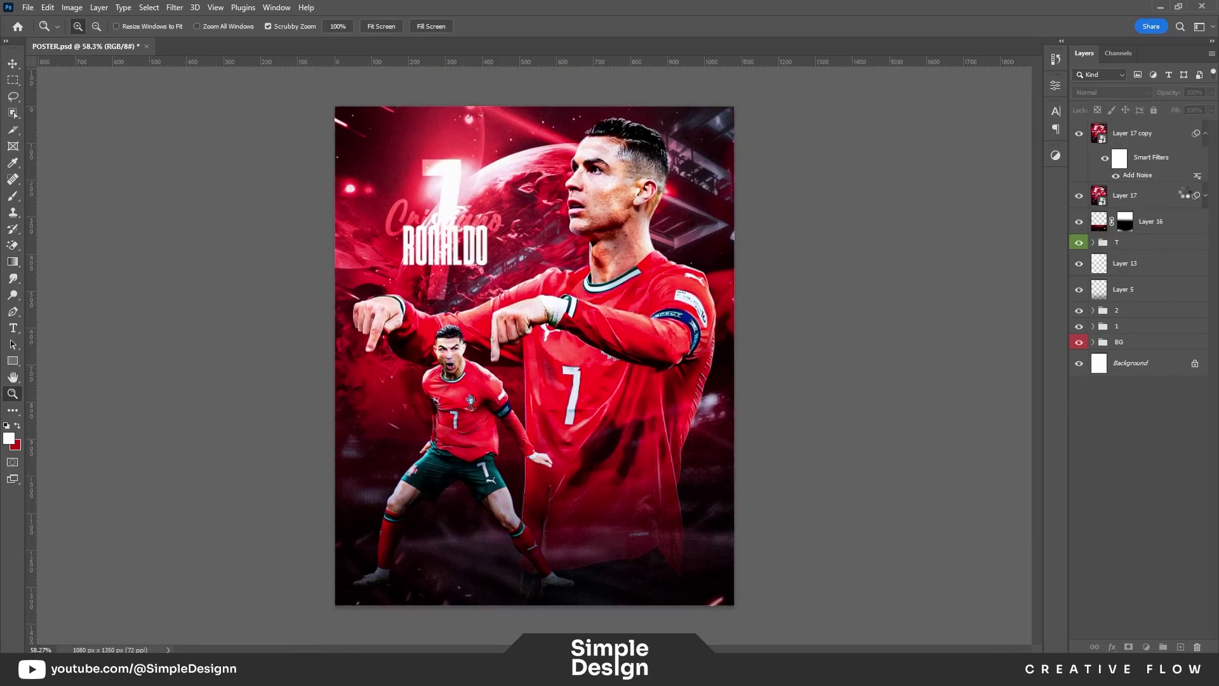
Step: Apply a Zoom-method Radial Blur to Layer 17 copy and invert its filter mask to hide it
left_click(1141, 135)
left_click(175, 7)
mouse_move(183, 169)
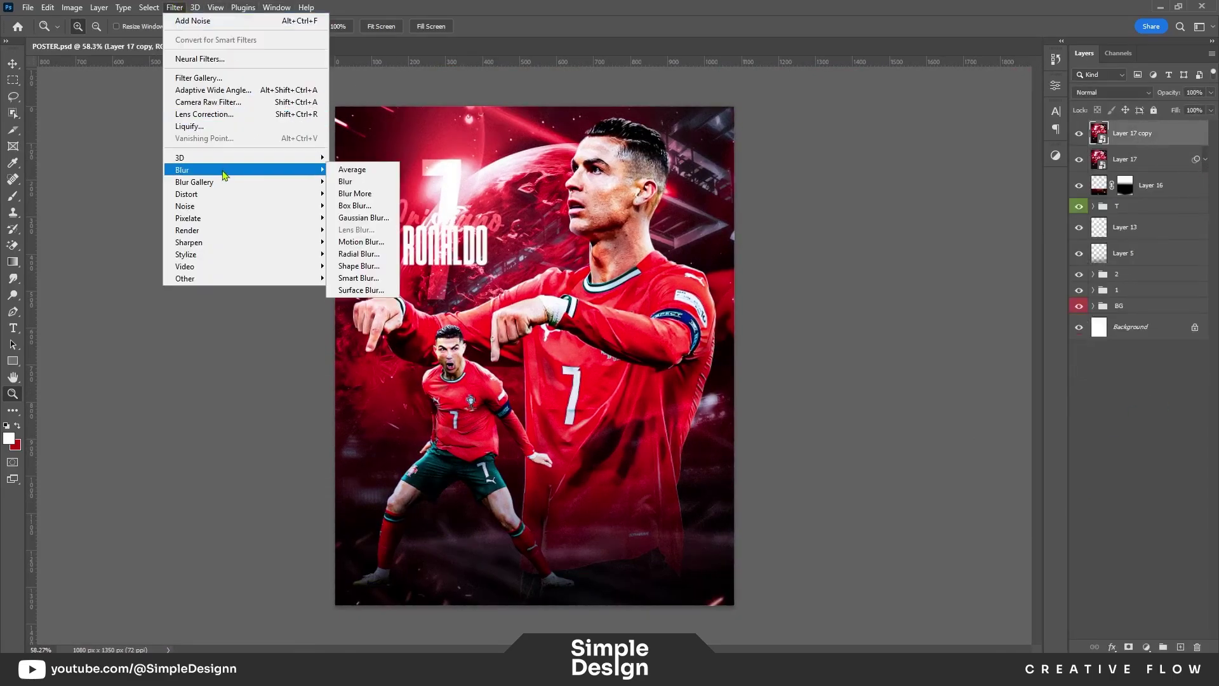
left_click(374, 253)
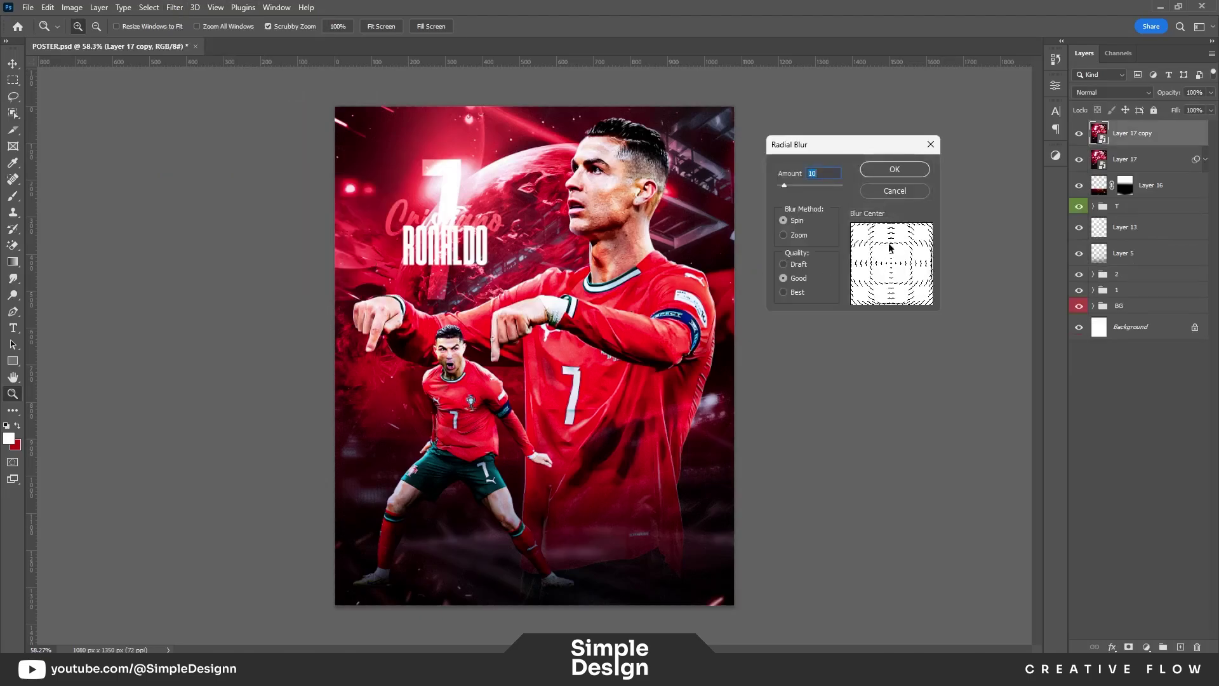
left_click(797, 235)
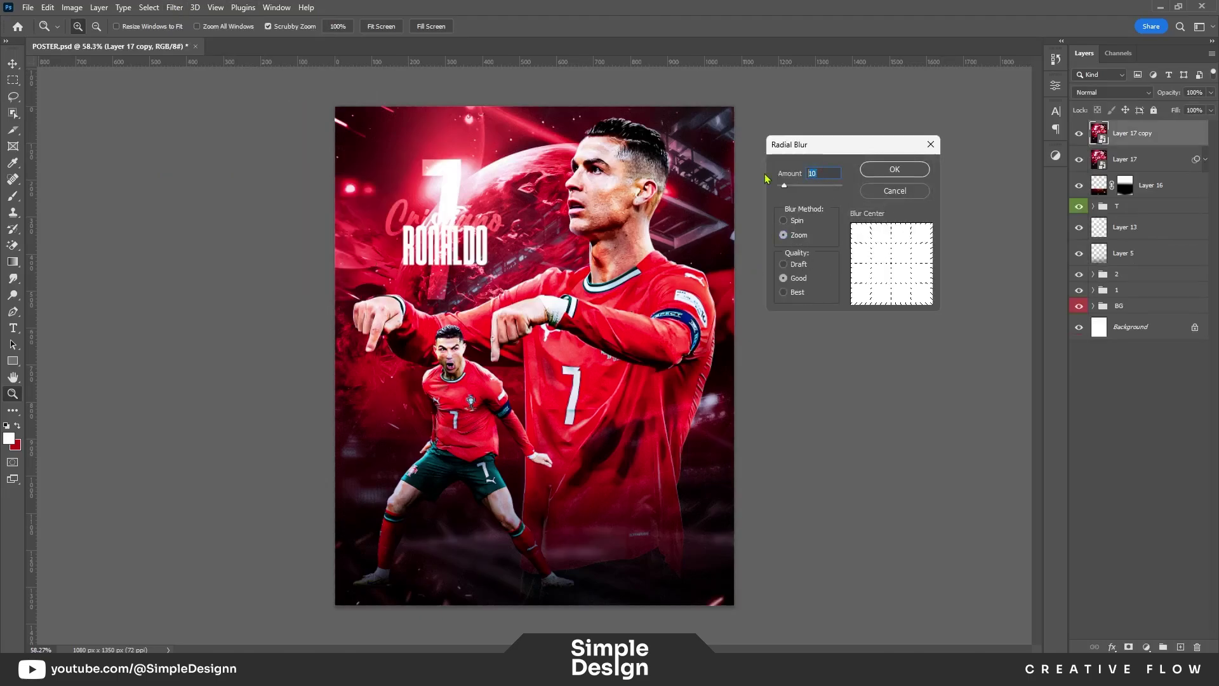
left_click(893, 169)
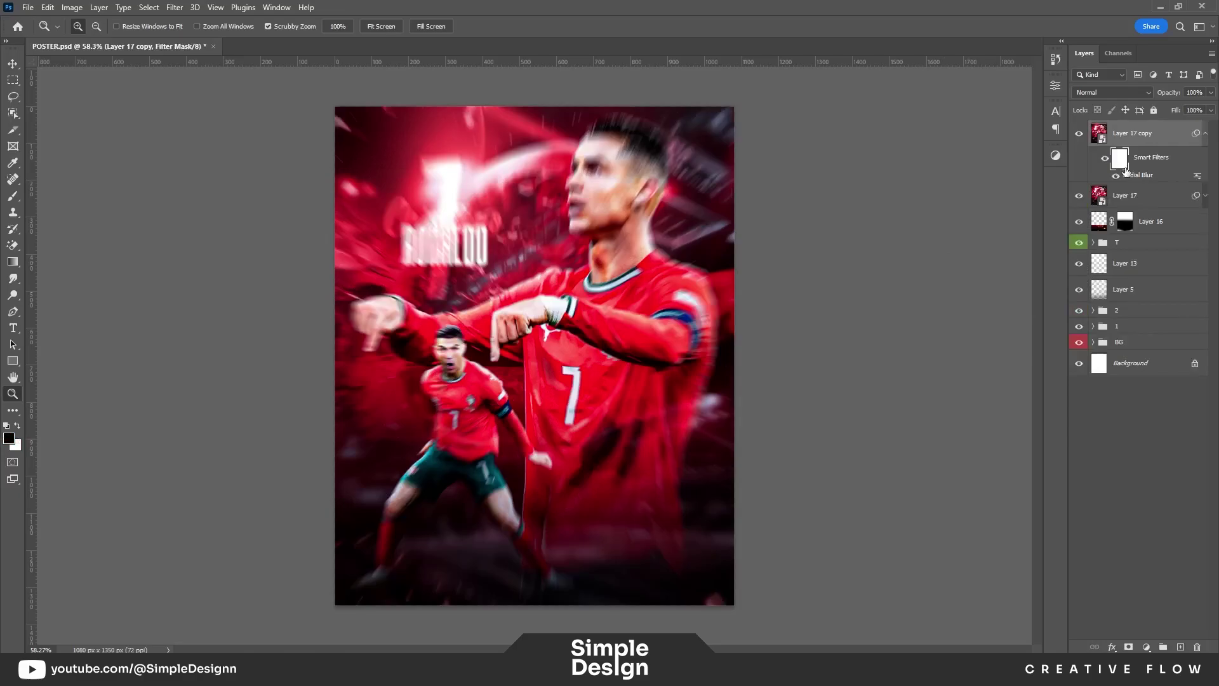
key("ctrl+i")
Step: Set up a soft white brush with lowered flow for painting the filter mask
key("b")
scroll(847, 343, "up", 2)
scroll(847, 343, "up", 2)
scroll(847, 343, "up", 2)
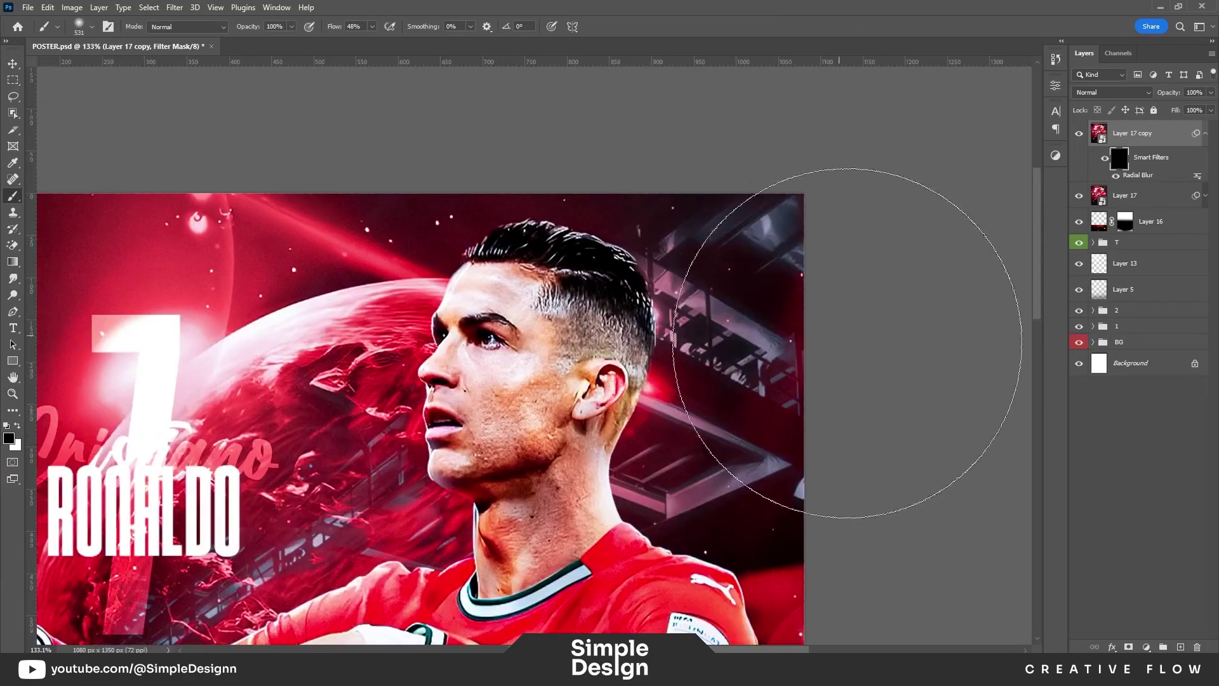
key("x")
key("shift+4")
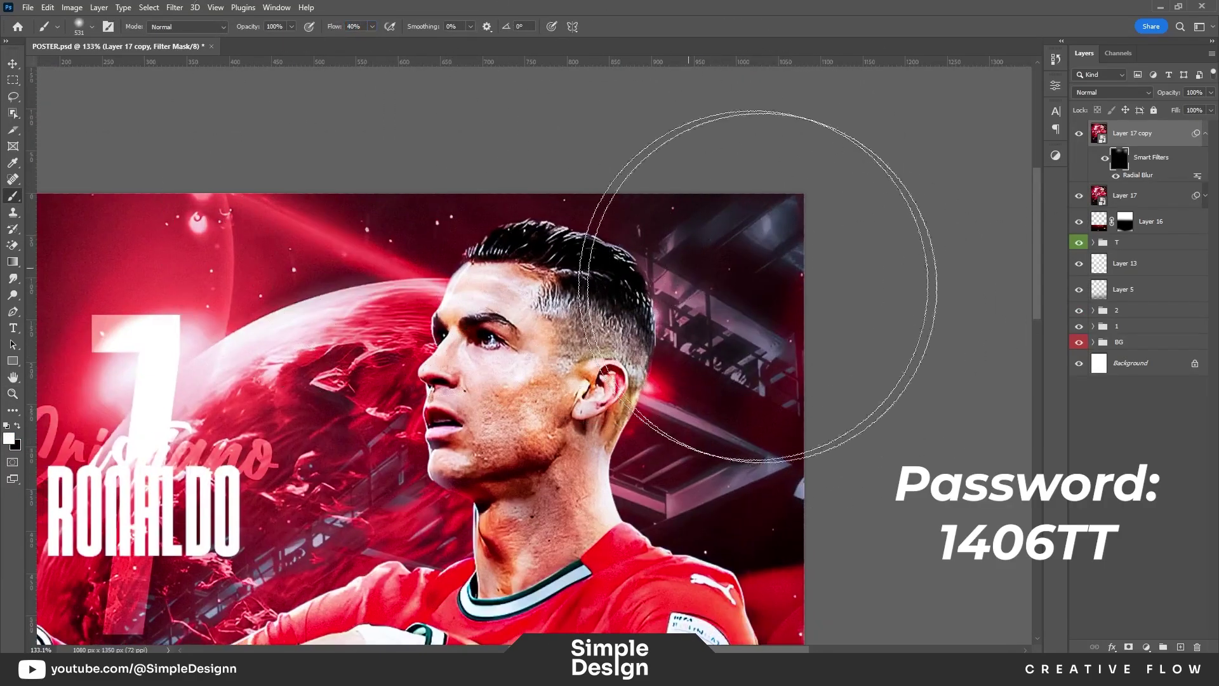
scroll(787, 203, "down", 3)
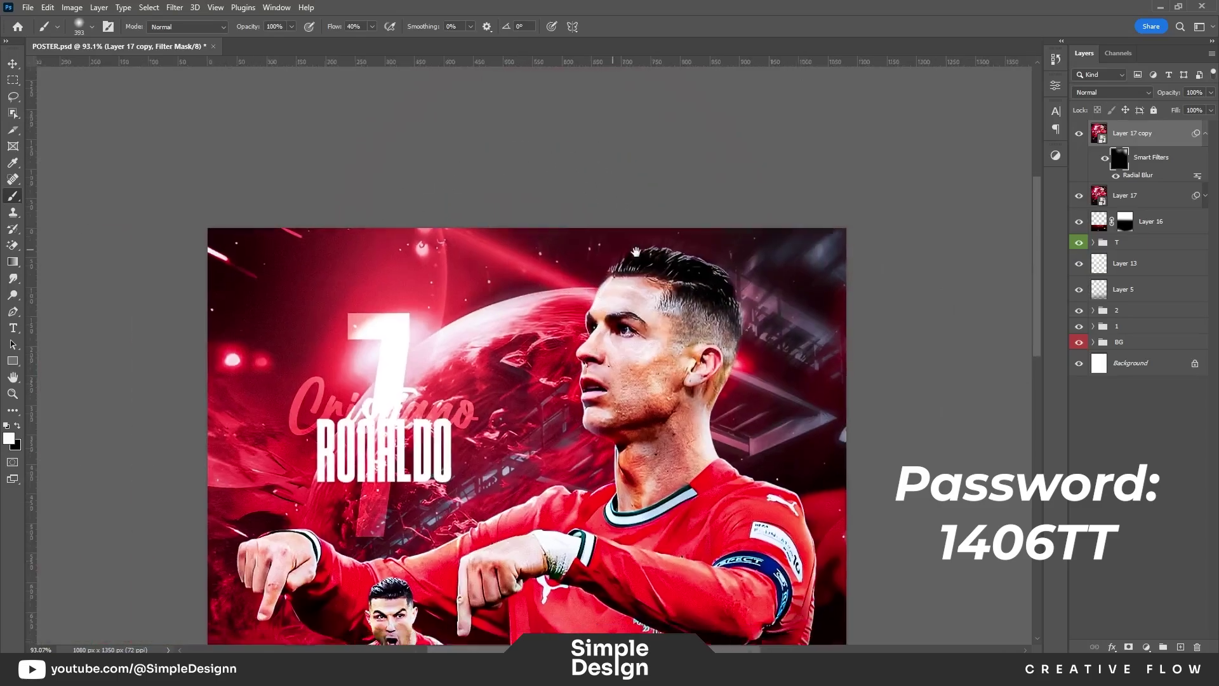
Step: Paint the zoom blur back into the background edges, keeping the players sharp
left_click_drag(636, 252, 712, 256)
left_click_drag(275, 237, 355, 259)
left_click_drag(413, 449, 459, 284)
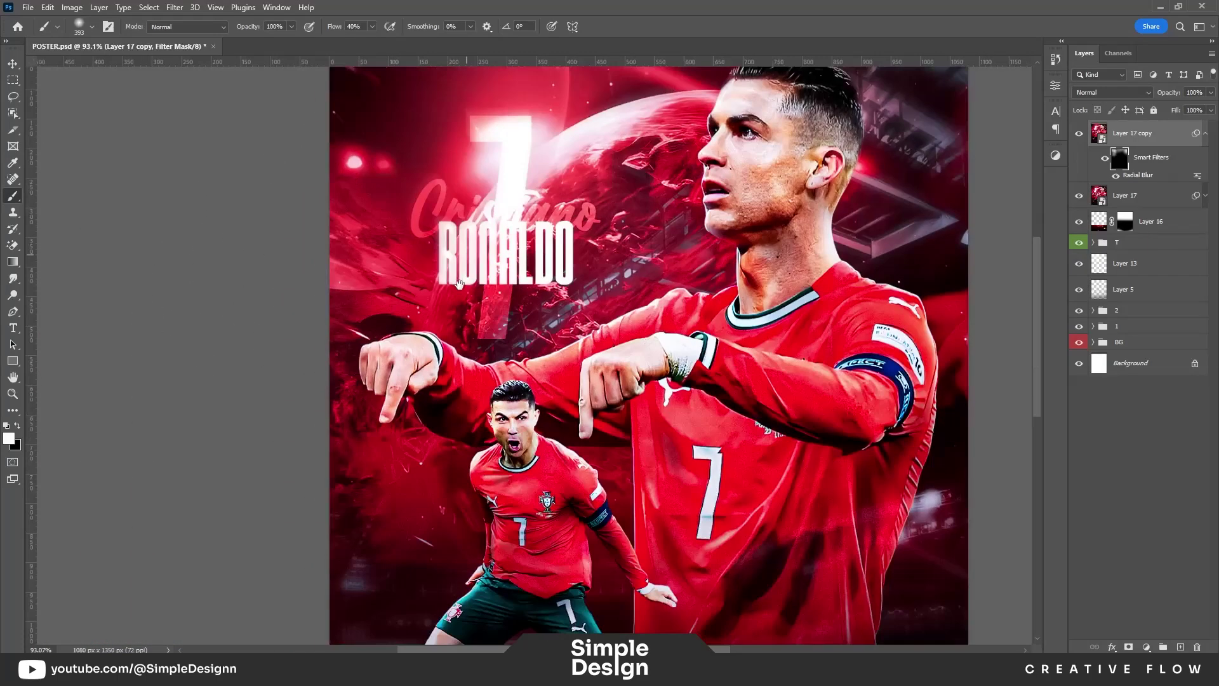
scroll(315, 355, "down", 3)
scroll(547, 584, "down", 2)
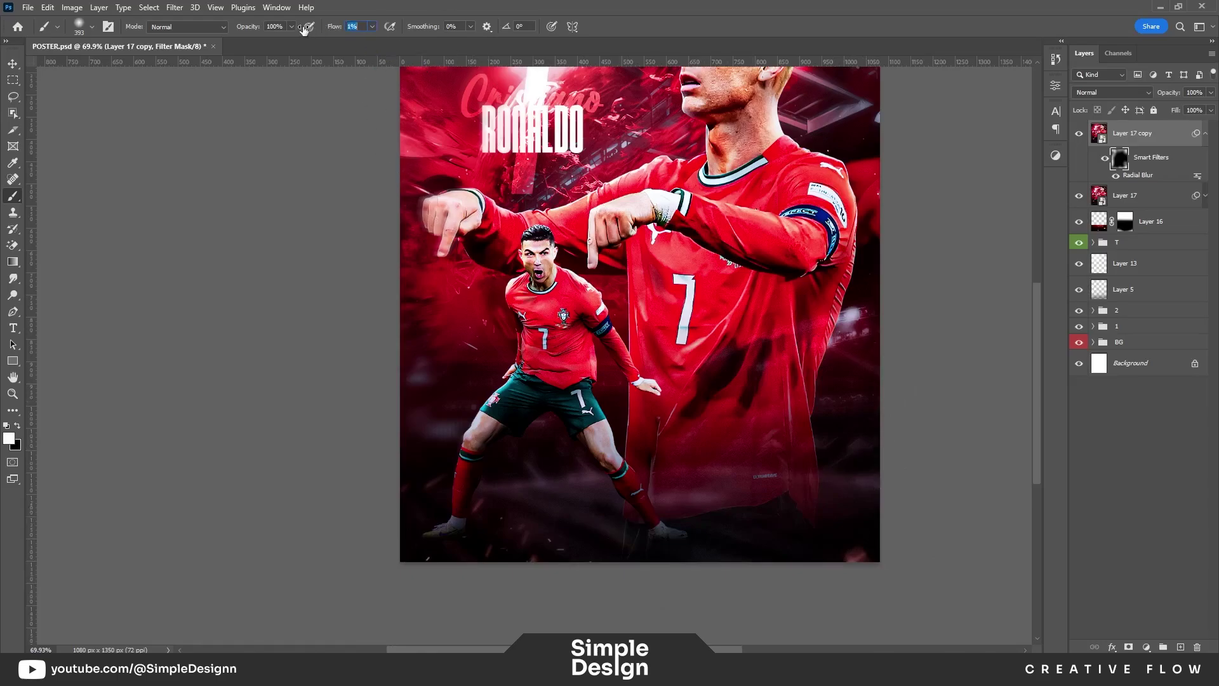
type("3")
left_click_drag(642, 439, 628, 572)
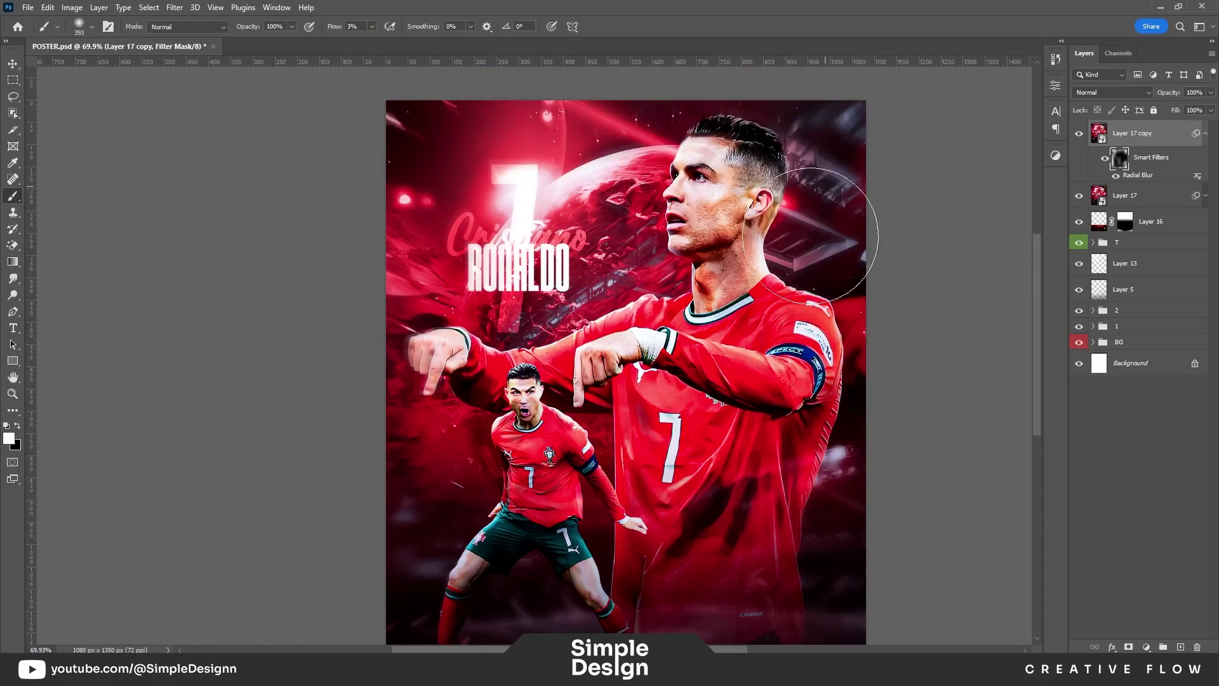
left_click_drag(810, 235, 790, 360)
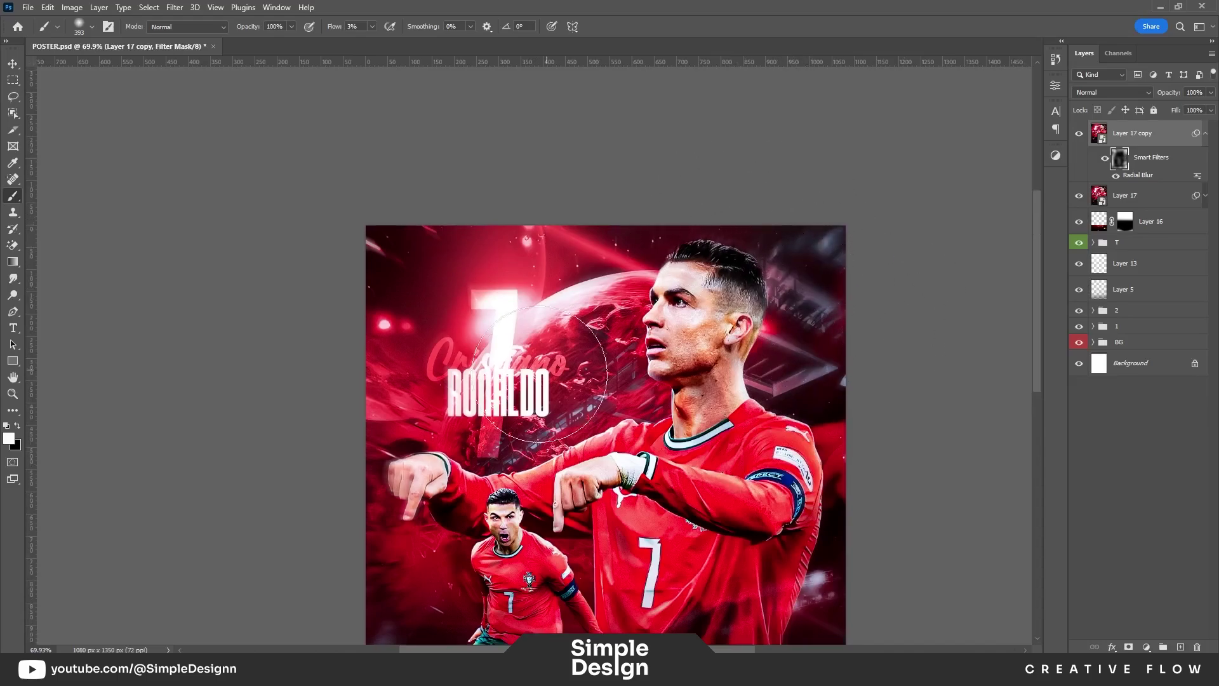
scroll(546, 330, "down", 2, "alt")
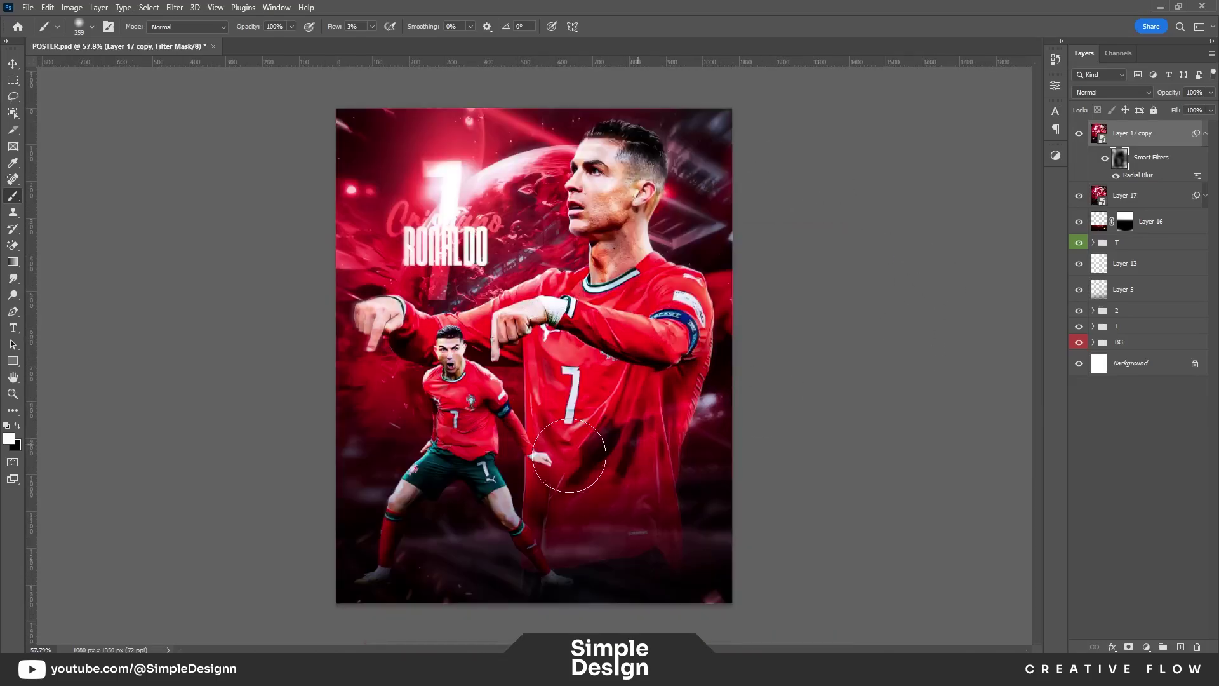
scroll(569, 456, "up", 1, "alt")
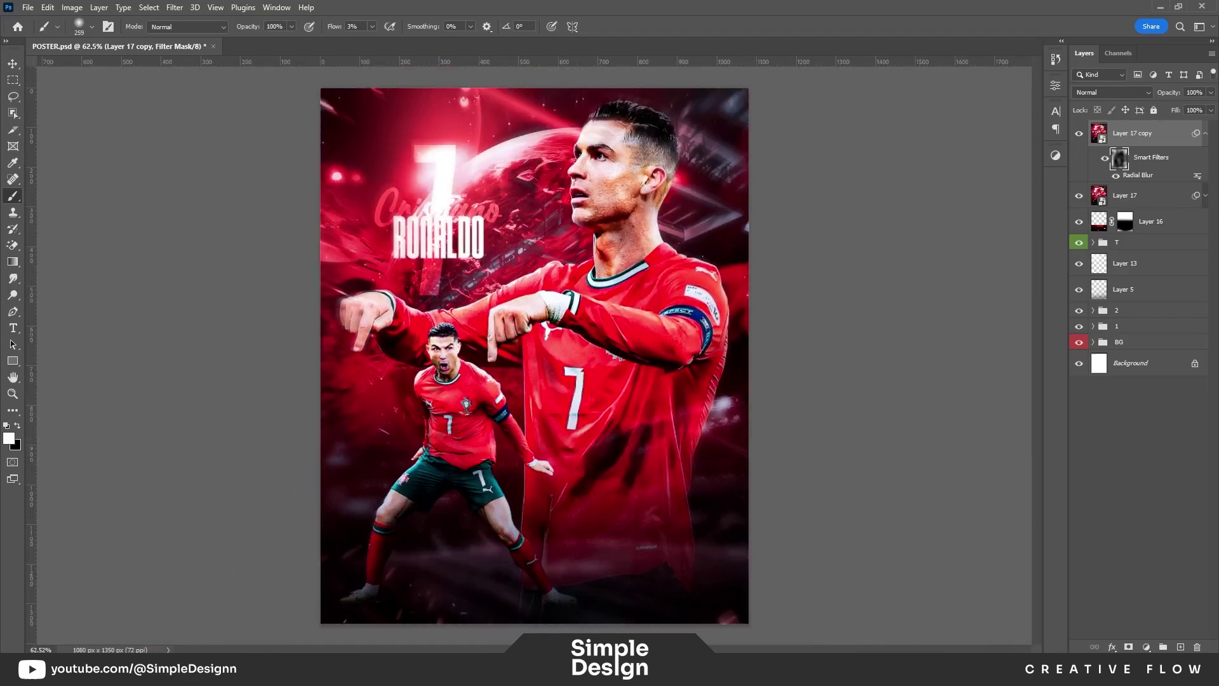
Step: Add a new Overlay-blended layer on top and set the brush flow to 29
left_click(1206, 134)
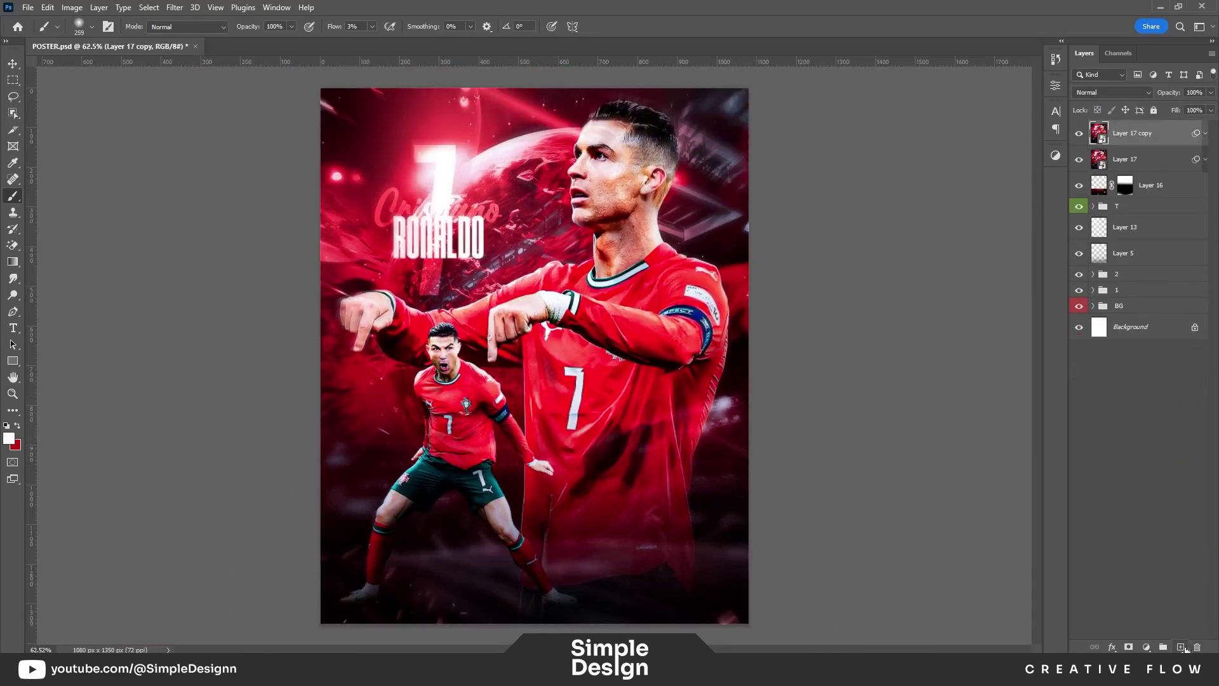
left_click(1183, 648)
left_click(1095, 92)
left_click(1102, 248)
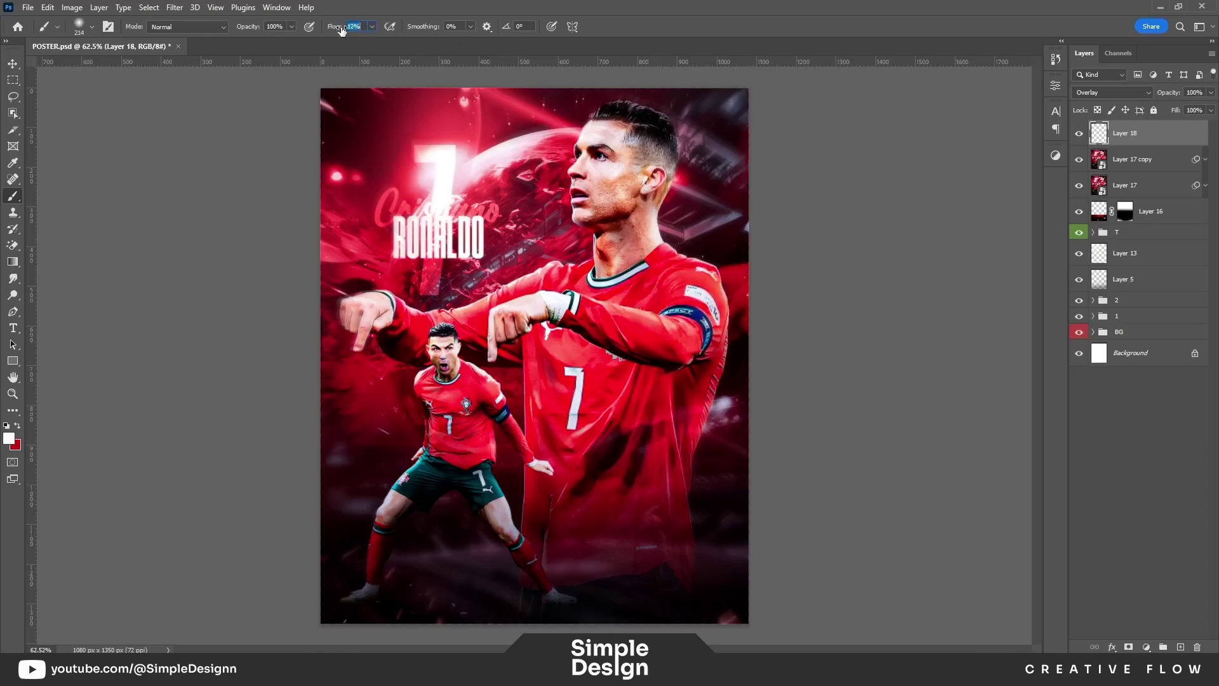
type("29")
key("Return")
scroll(633, 160, "up", 5)
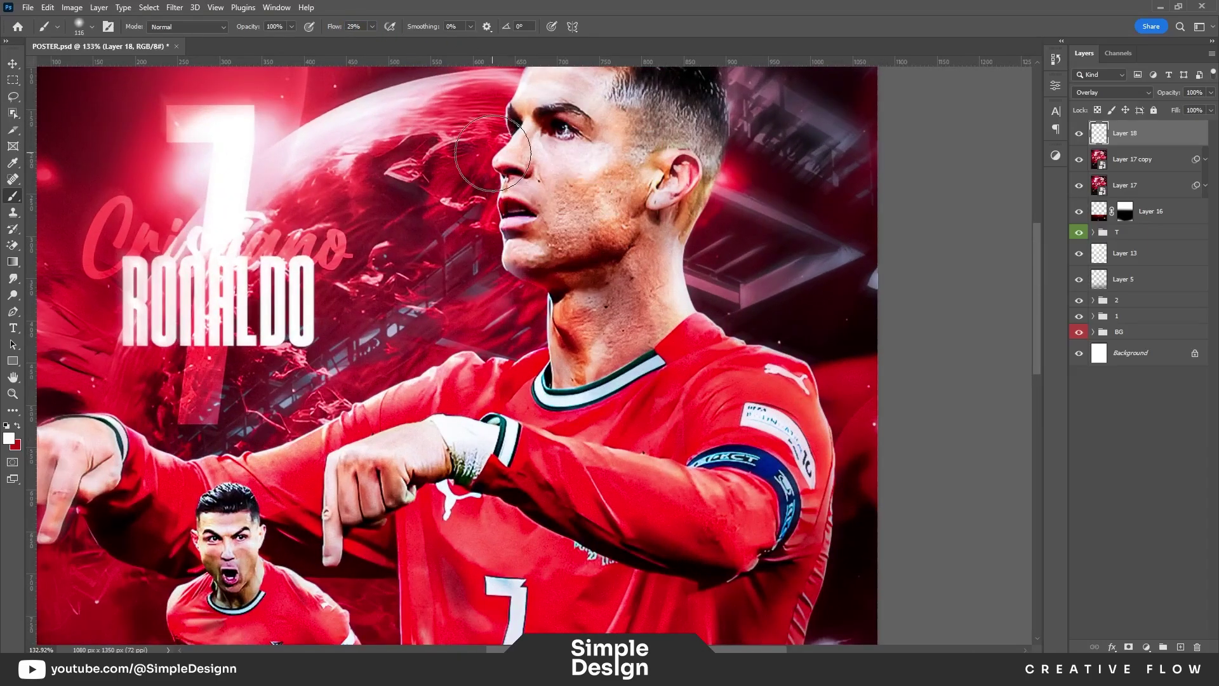
scroll(493, 154, "up", 3)
scroll(493, 154, "up", 3)
scroll(580, 336, "up", 1)
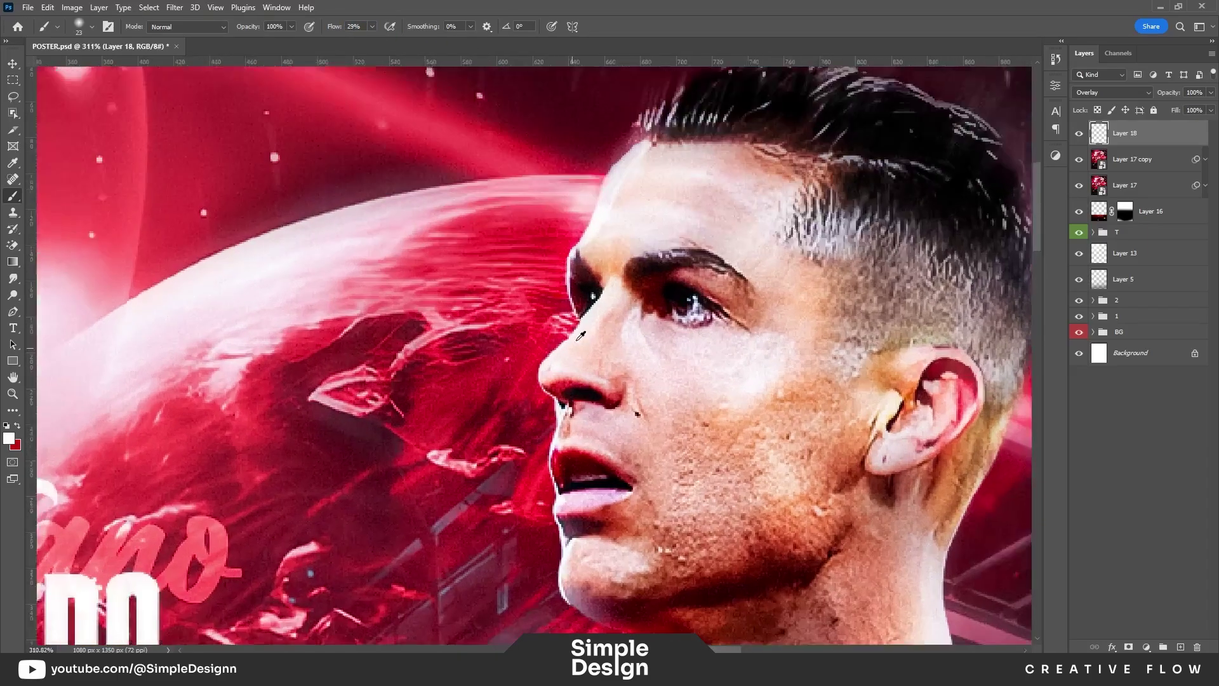
Step: Brush white highlights along the face, shoulder and arm edges of both players
mouse_move(660, 127)
left_mouse_down()
mouse_move(535, 363)
mouse_move(562, 445)
mouse_move(565, 629)
left_mouse_up()
mouse_move(635, 641)
left_mouse_down()
mouse_move(689, 375)
mouse_move(705, 501)
mouse_move(645, 597)
mouse_move(756, 406)
mouse_move(533, 437)
mouse_move(356, 521)
left_mouse_up()
scroll(381, 508, "down", 3)
mouse_move(756, 381)
left_mouse_down()
mouse_move(683, 410)
mouse_move(448, 432)
mouse_move(285, 372)
left_mouse_up()
scroll(285, 371, "down", 3)
left_click_drag(700, 489, 693, 299)
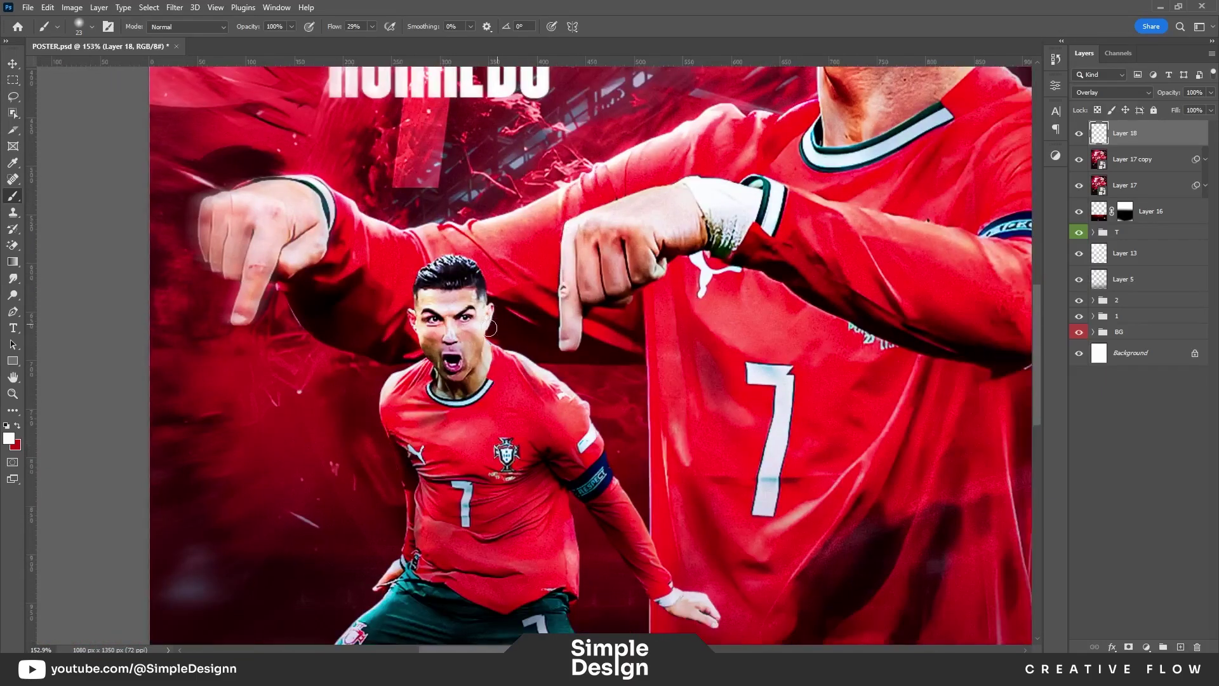
mouse_move(499, 344)
left_mouse_down()
mouse_move(562, 393)
mouse_move(610, 460)
left_mouse_up()
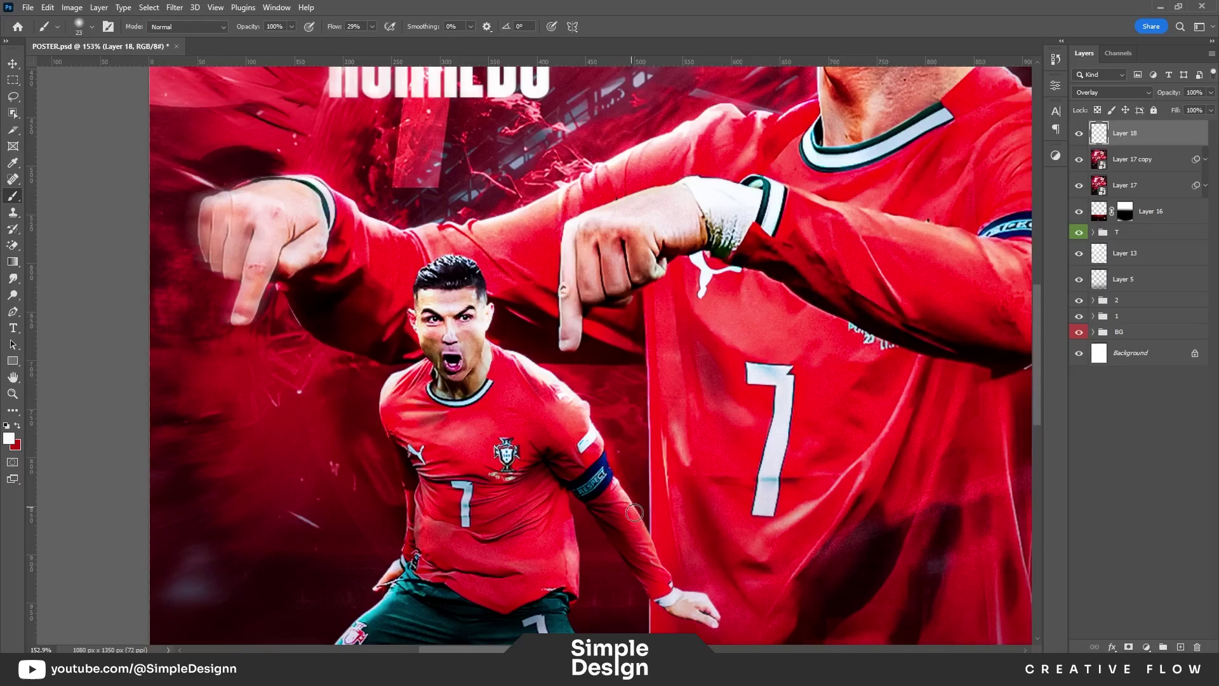
left_click_drag(635, 512, 654, 556)
Step: Brush white highlights along the lower body and both edges of the green shorts
scroll(635, 508, "down", 3)
scroll(571, 381, "up", 4)
left_click_drag(597, 324, 489, 448)
mouse_move(816, 394)
left_mouse_down()
mouse_move(690, 330)
mouse_move(718, 417)
mouse_move(807, 550)
left_mouse_up()
scroll(842, 555, "down", 3)
scroll(825, 546, "up", 3)
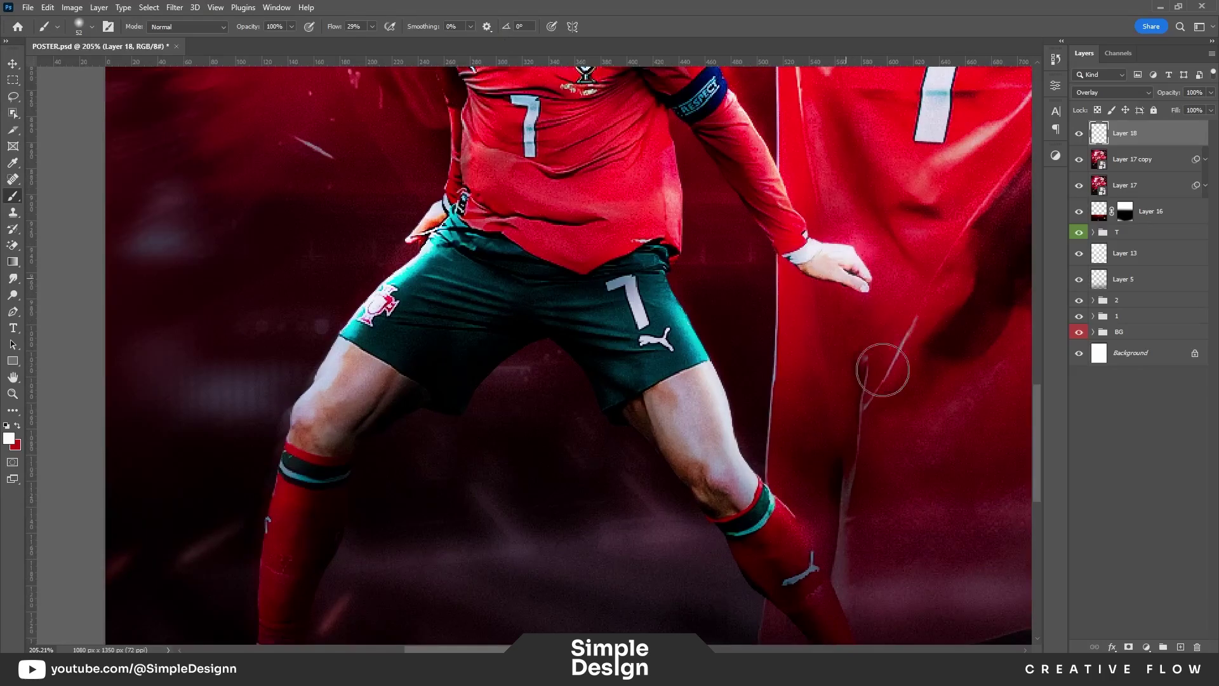
Step: Brighten the shoulder area and enlarge the brush to finish the highlights
scroll(885, 354, "down", 2)
scroll(632, 333, "up", 3)
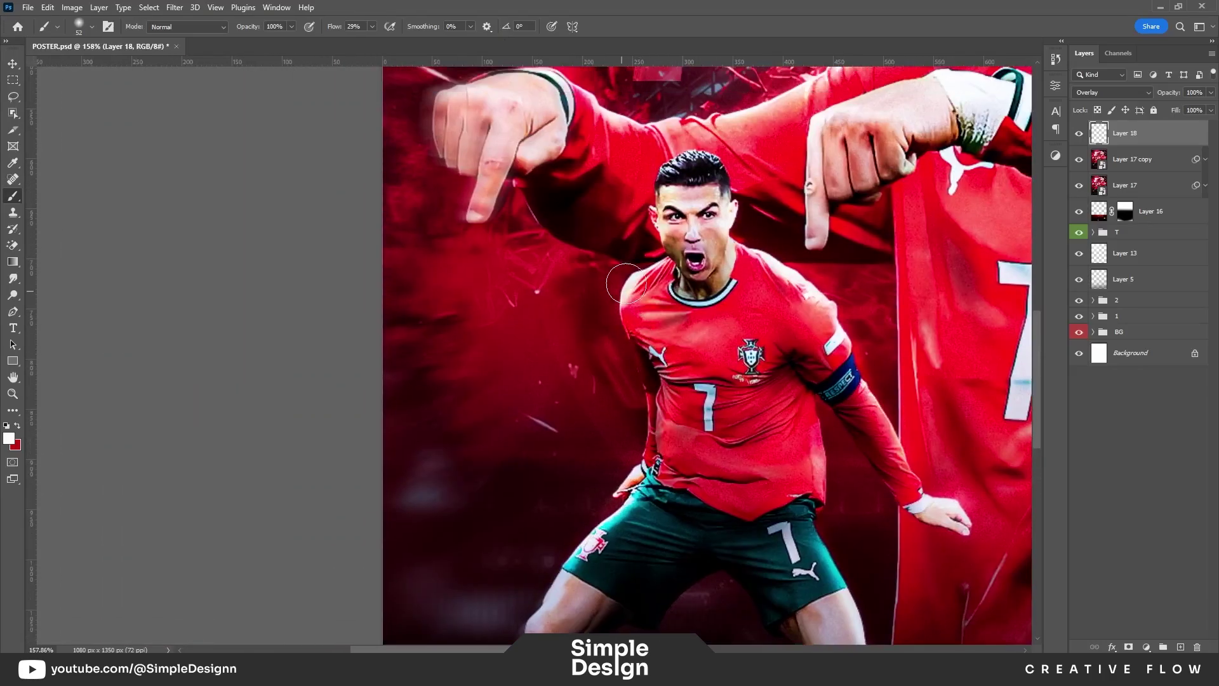
scroll(654, 274, "down", 3)
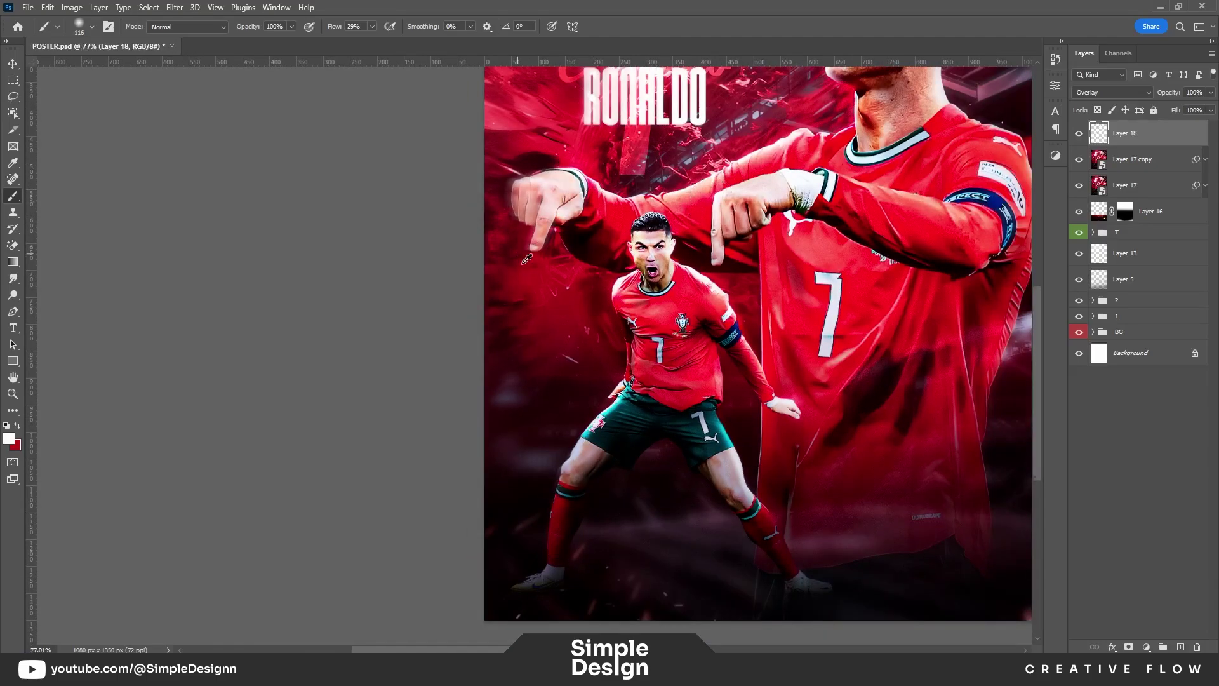
scroll(709, 275, "down", 2)
left_click_drag(710, 274, 705, 272)
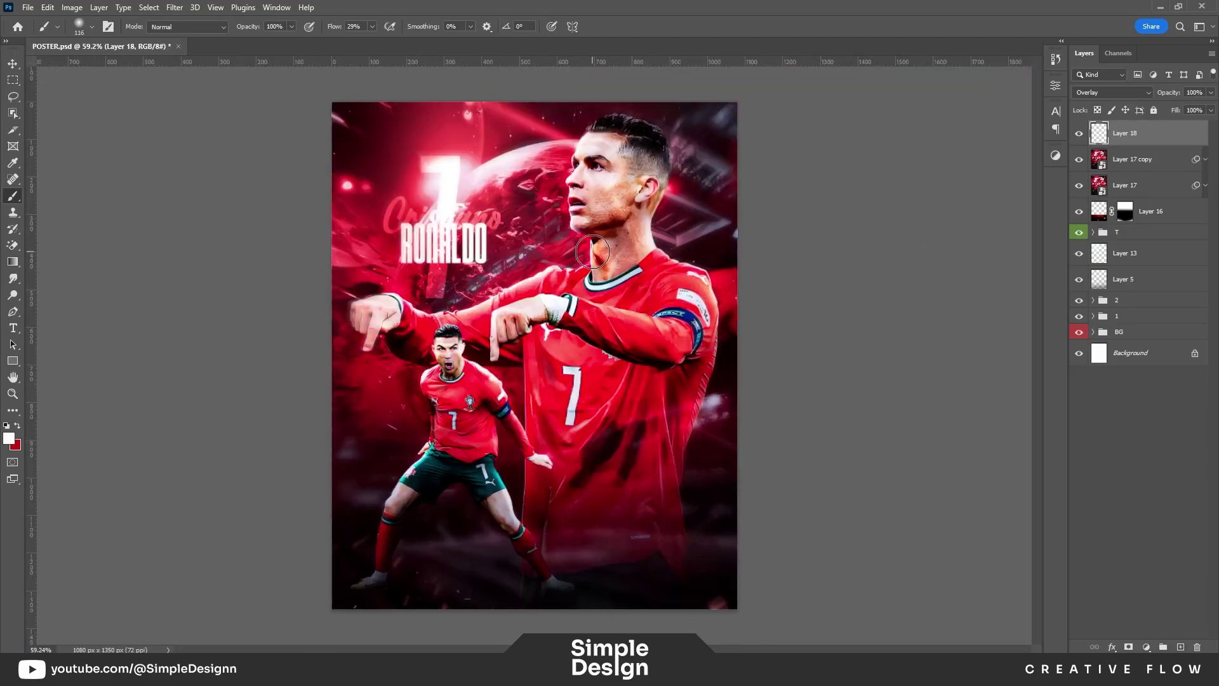
key("bracketright")
key("bracketright")
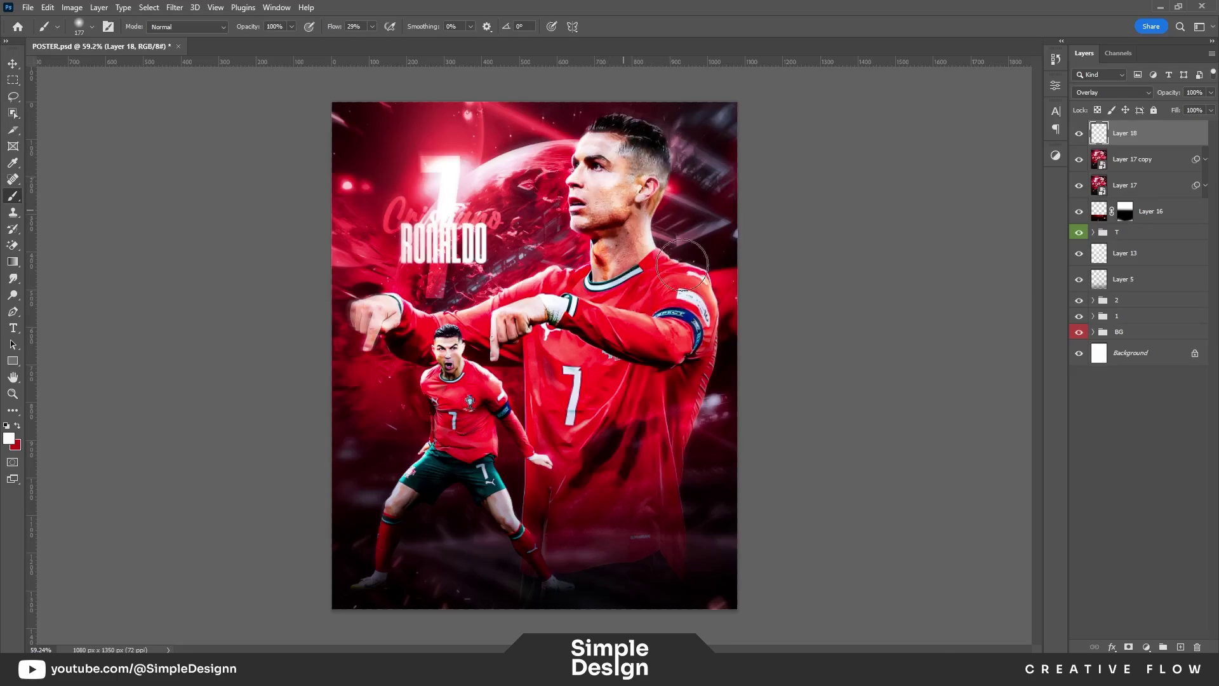
scroll(541, 173, "up", 1)
scroll(514, 263, "down", 2)
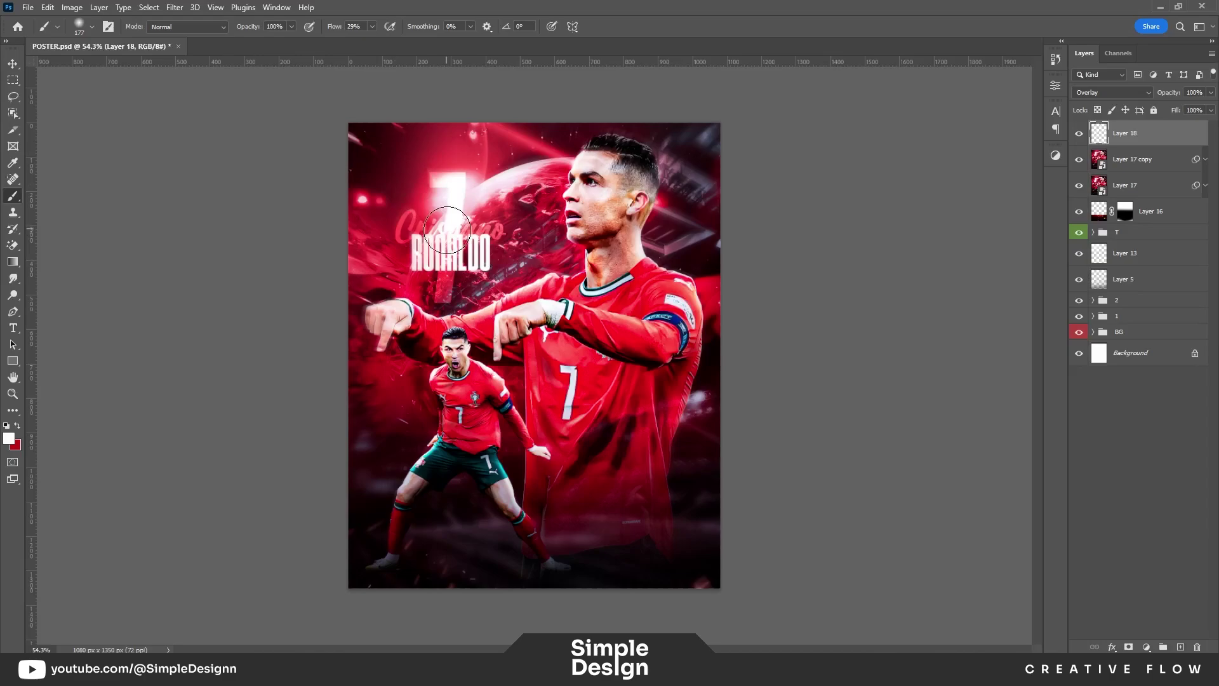
key("v")
scroll(469, 407, "up", 1)
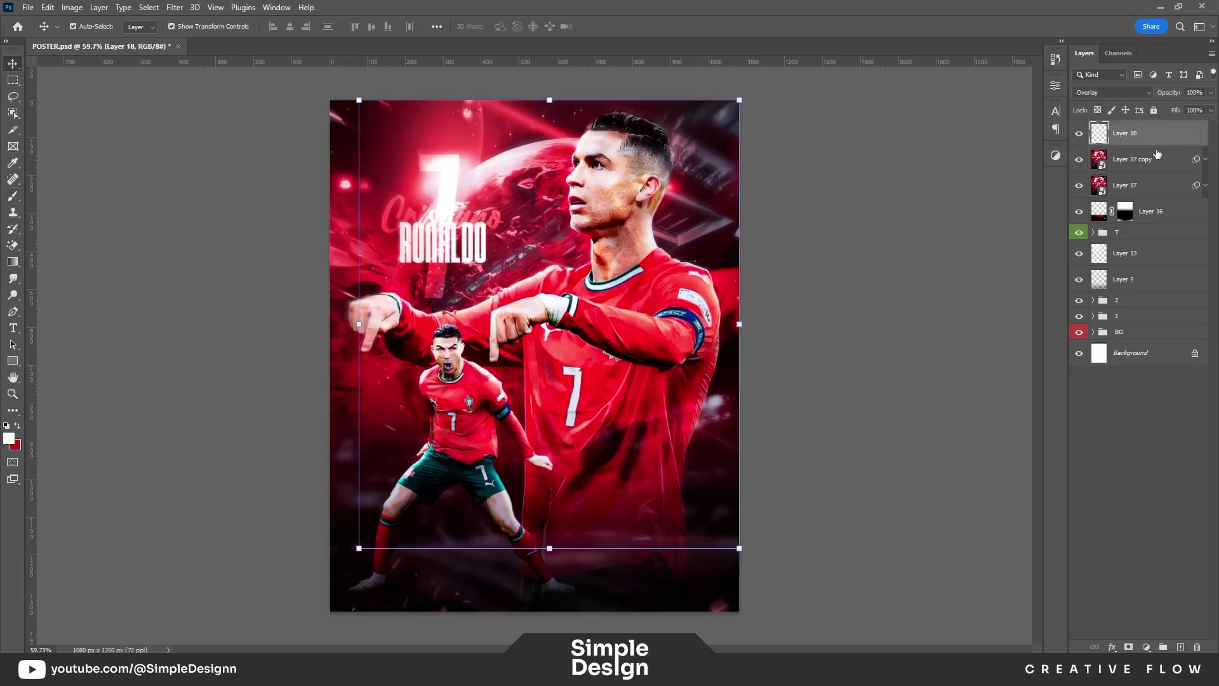